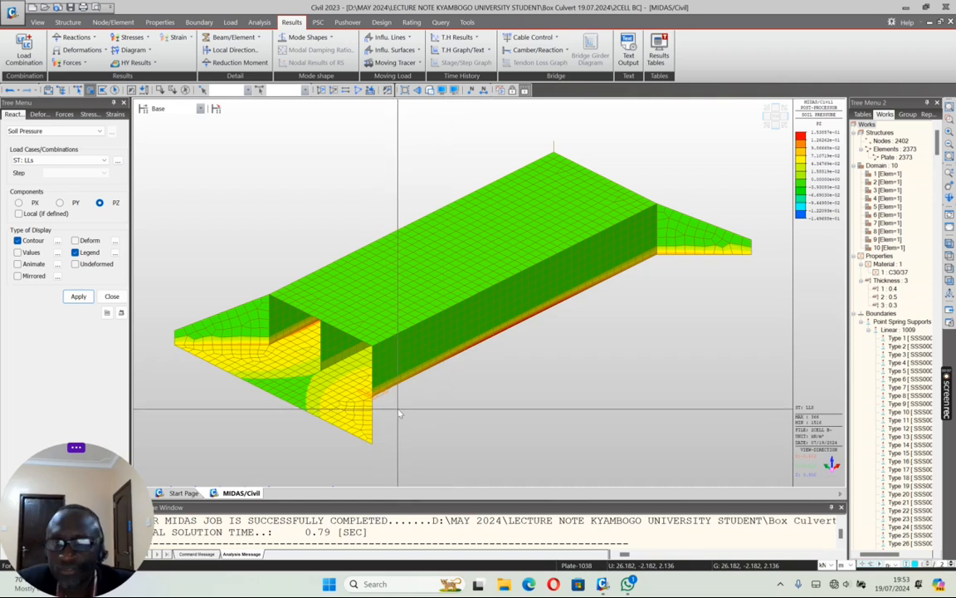
Step: Return to preprocessing, isolate the culvert's top slab from the front view, and show it in plan
click(500, 90)
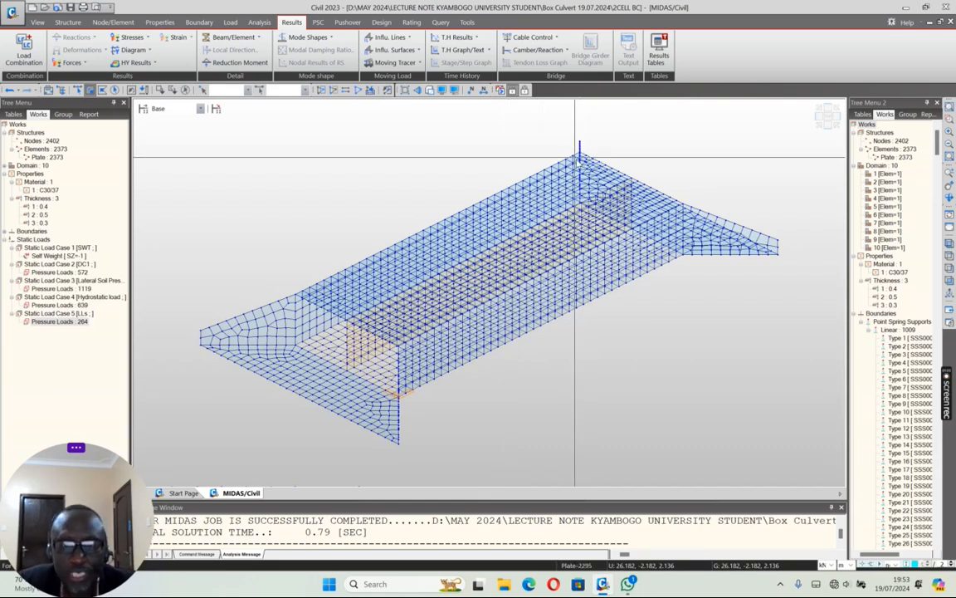
click(827, 117)
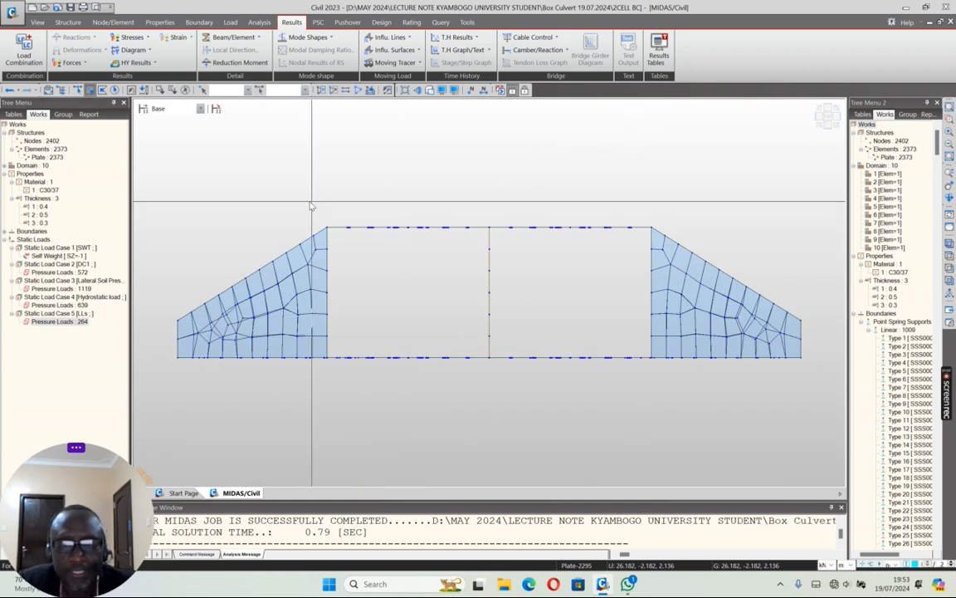
drag(317, 184, 594, 228)
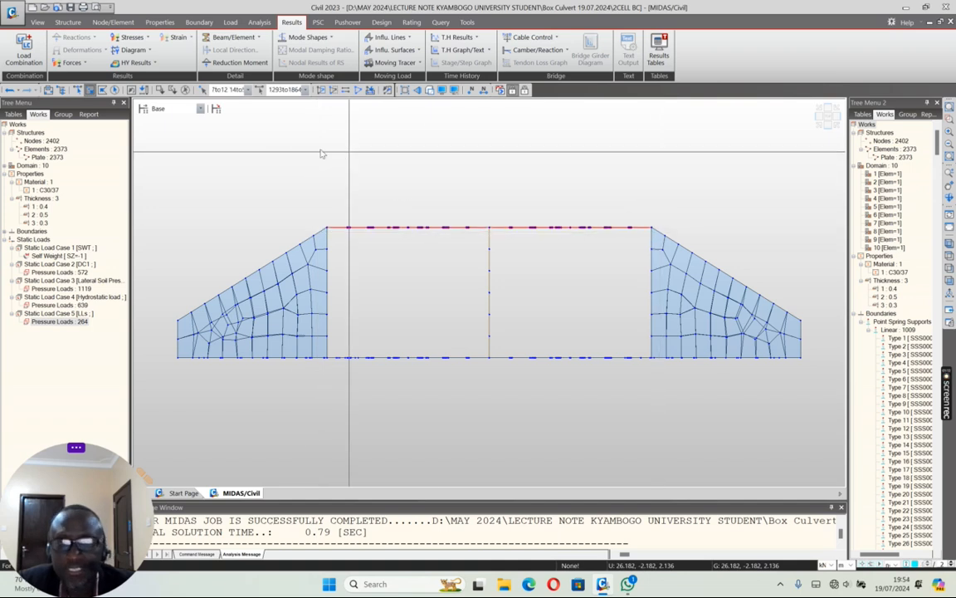
click(322, 90)
click(818, 123)
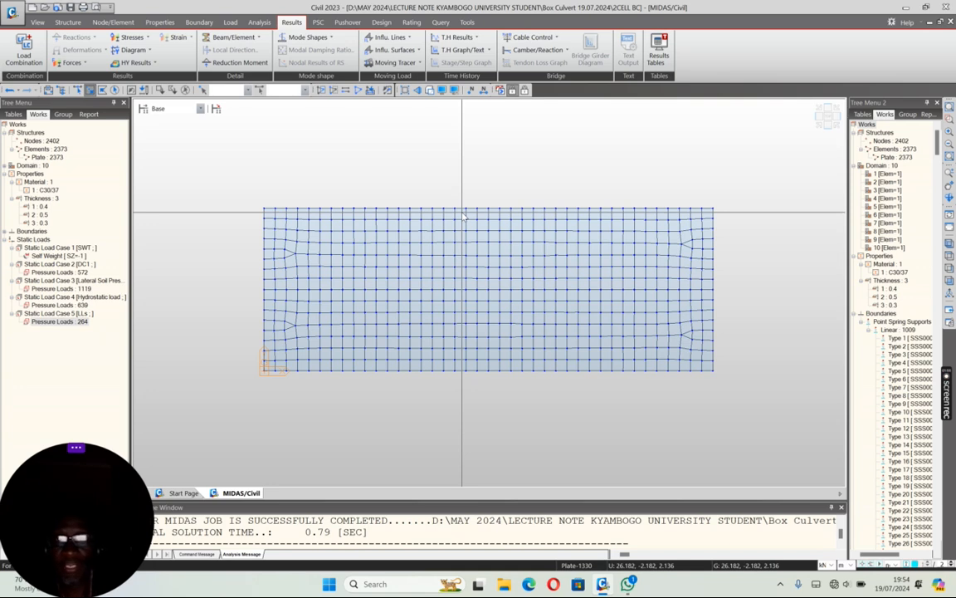
Step: Set the moving load code to EUROCODE and accept deleting the existing analysis results
click(232, 22)
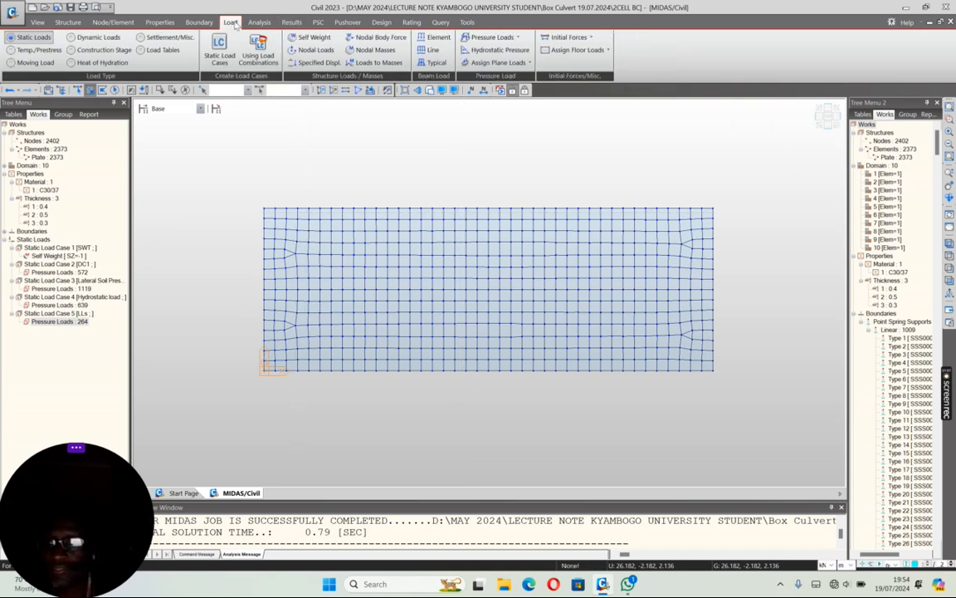
click(11, 63)
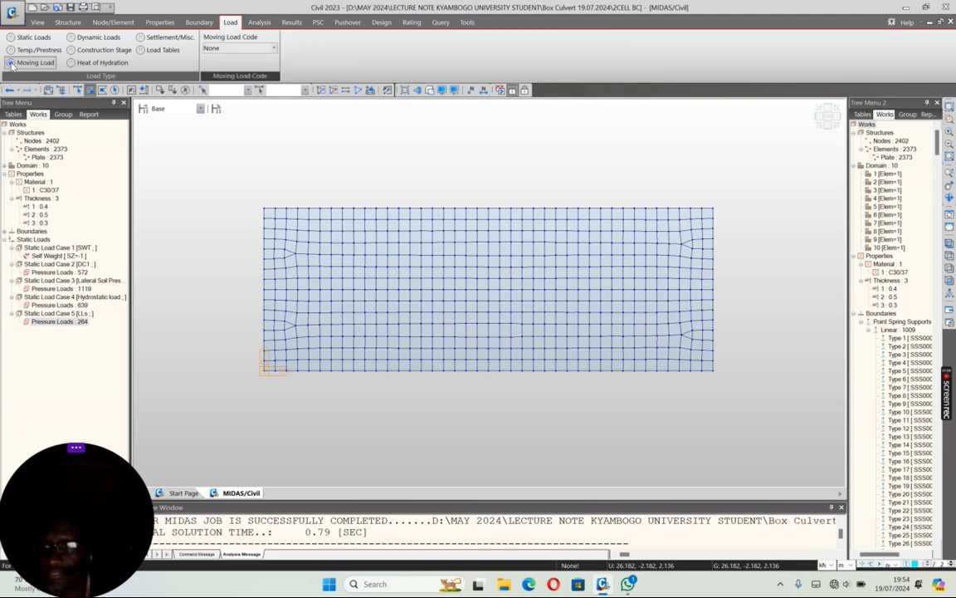
click(257, 48)
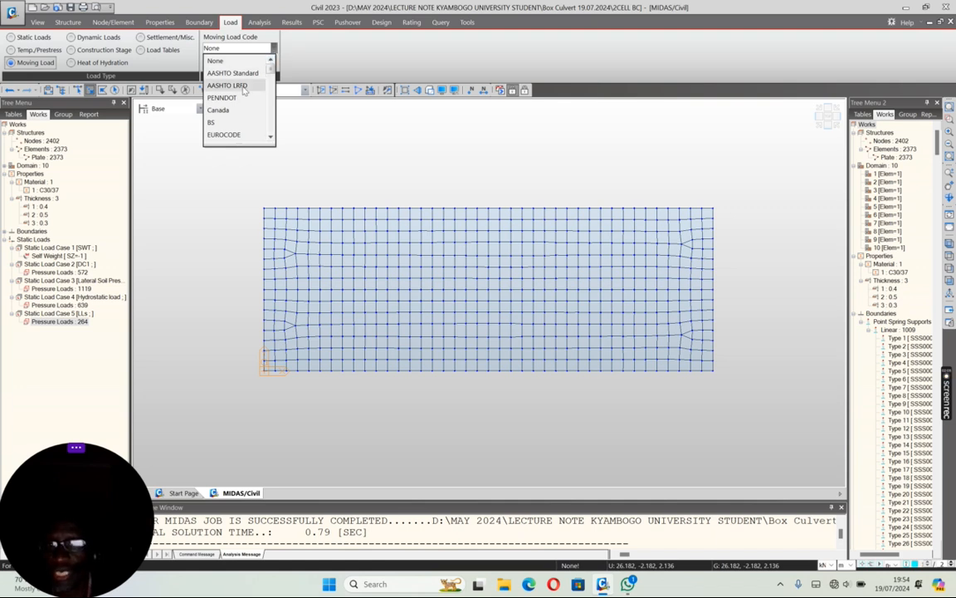
click(269, 137)
click(270, 137)
drag(270, 108, 266, 96)
click(226, 84)
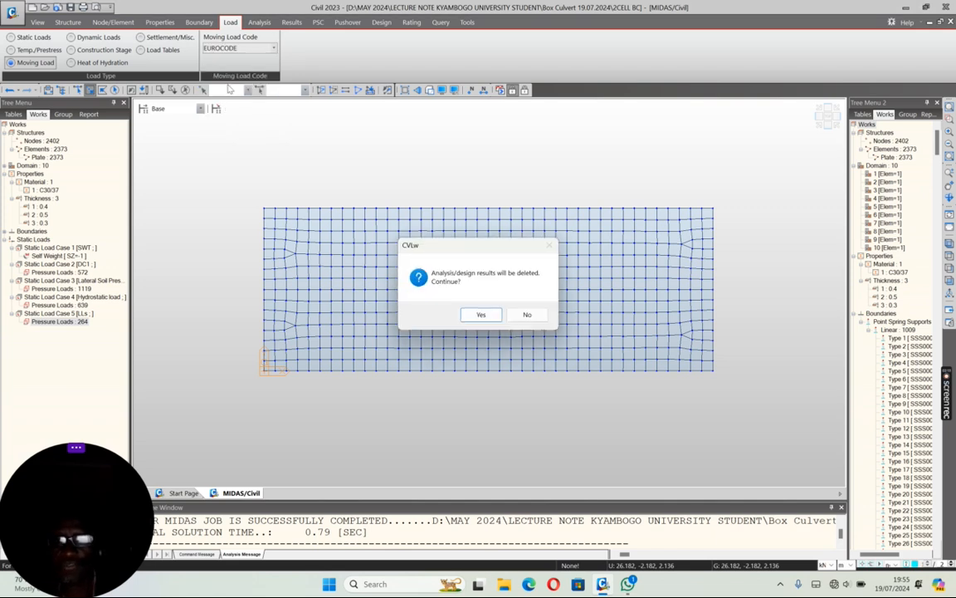
click(482, 315)
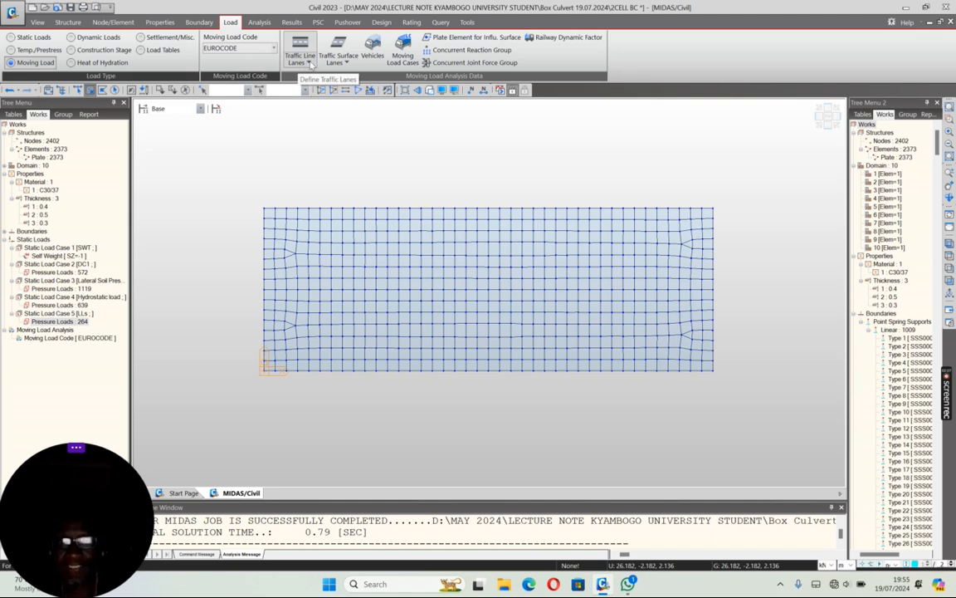
Step: Start a new traffic surface lane and name it Lane 1
click(309, 64)
click(311, 64)
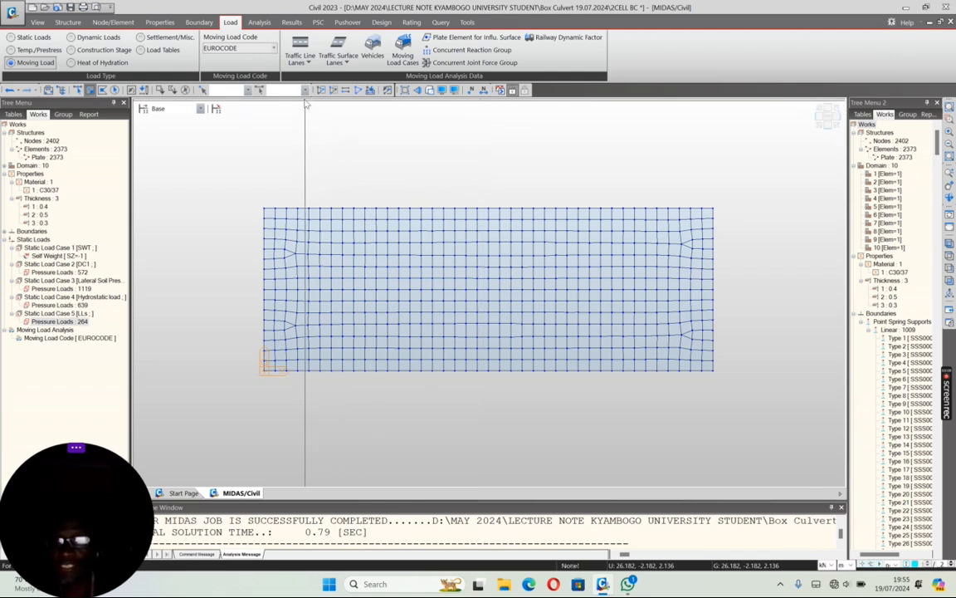
click(342, 49)
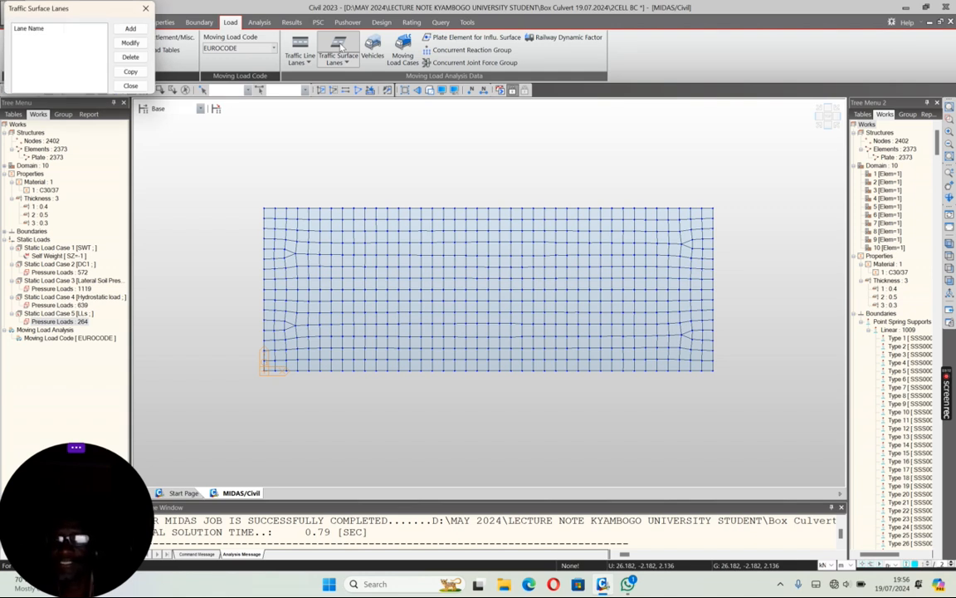
click(130, 28)
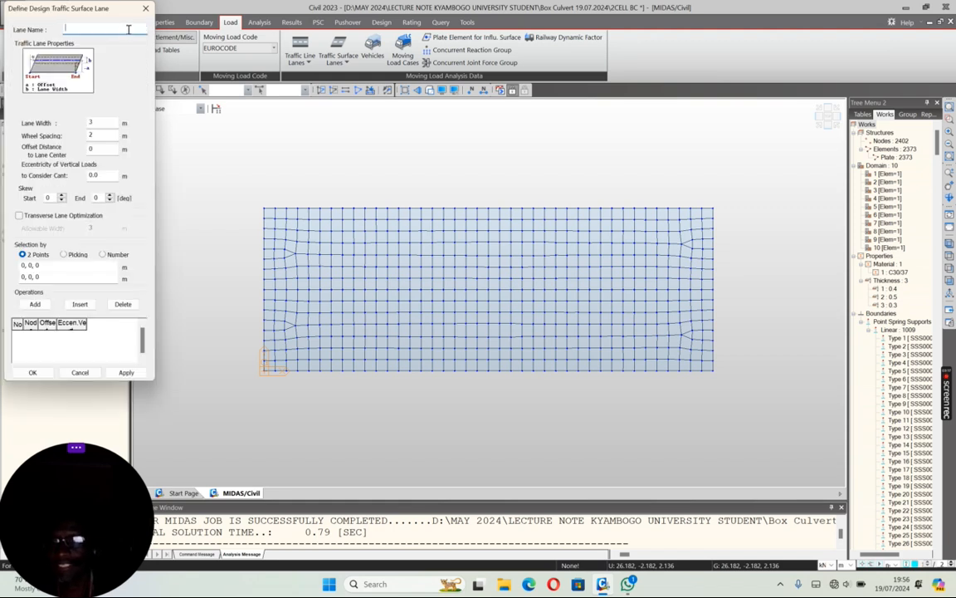
drag(117, 10, 175, 74)
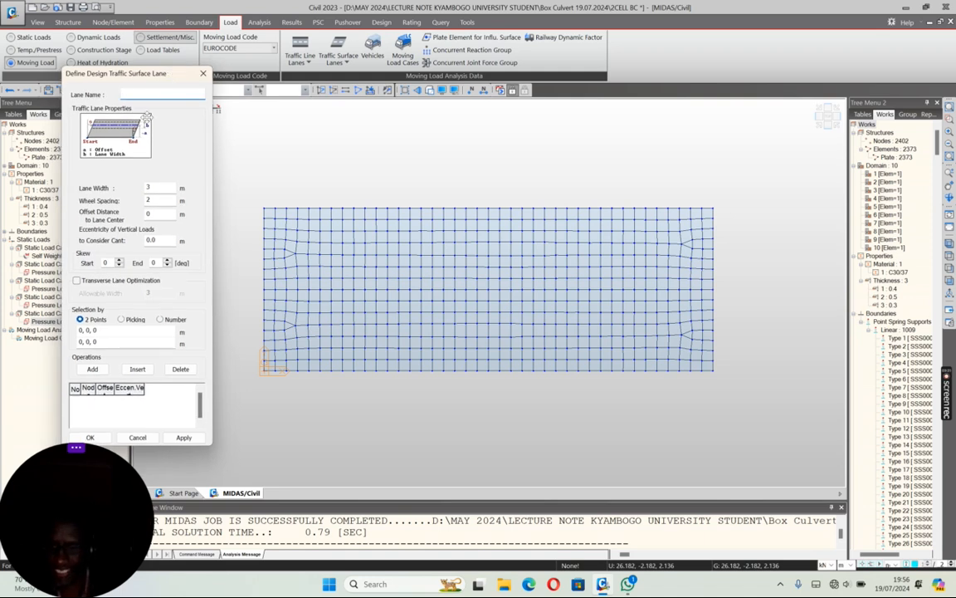
text(Lane 1)
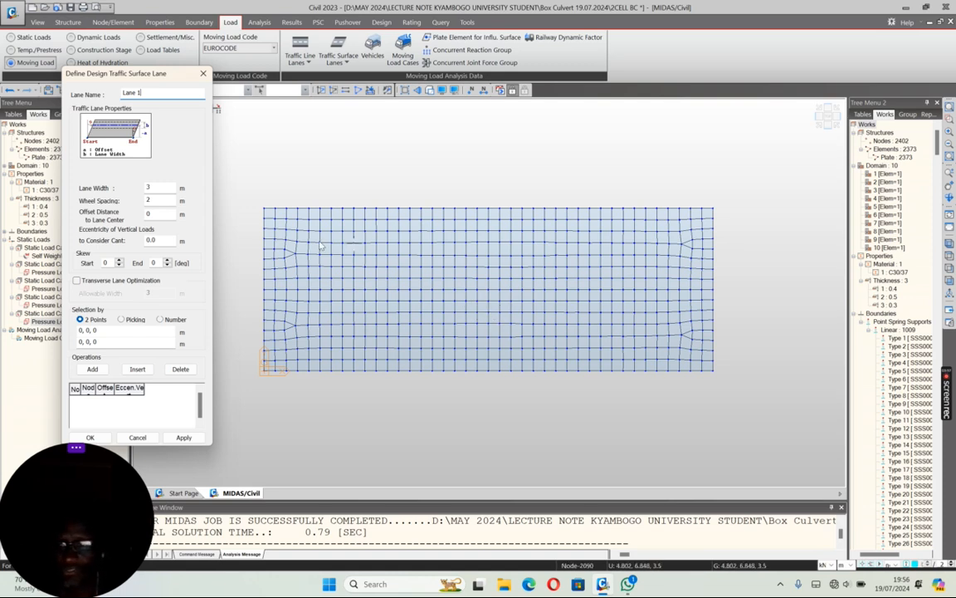
Step: Set Lane 1's offset distance to lane center to 1.5 m, keeping the 3 m width and 2 m wheel spacing
double_click(154, 185)
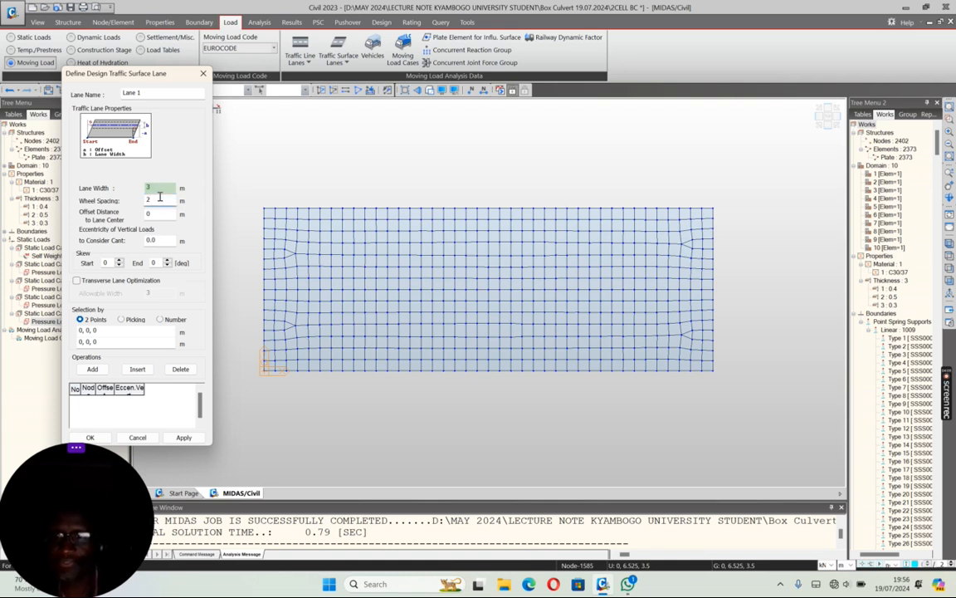
key(Tab)
key(Tab)
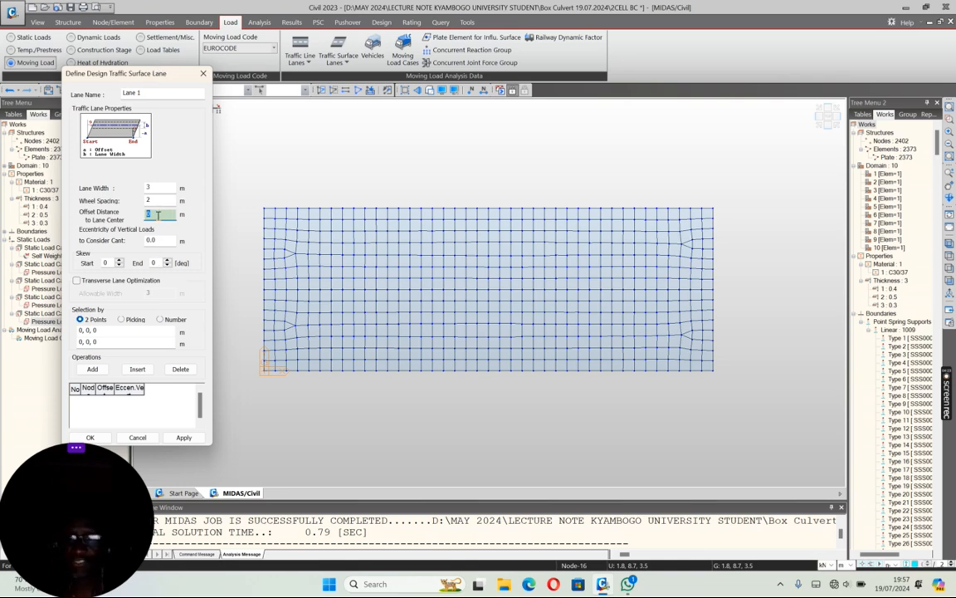
text(1.5)
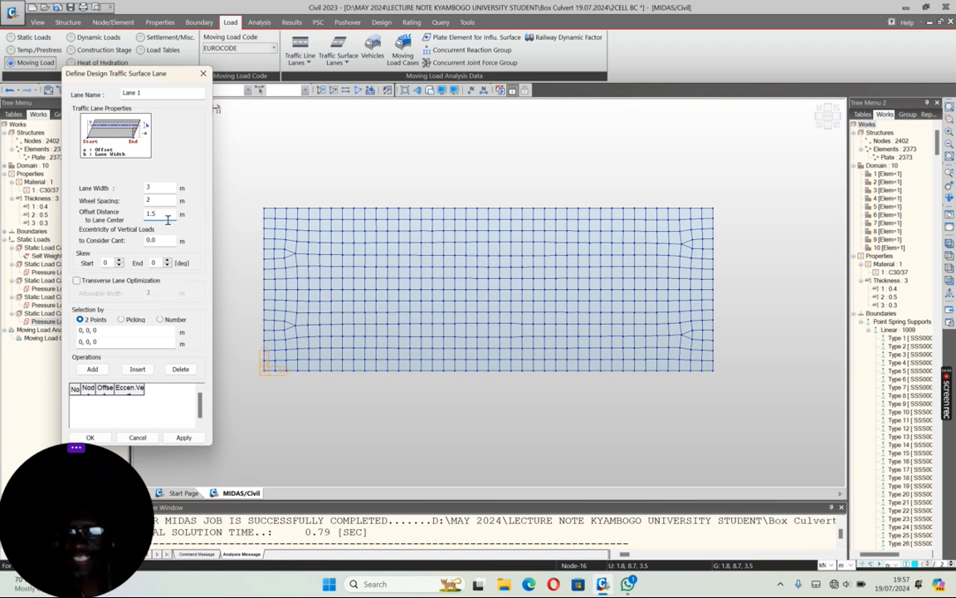
Step: Define Lane 1 across the top slab from point 11.4, 0, 3.5 to point 11.4, 8.7, 3.5 and apply it
click(100, 330)
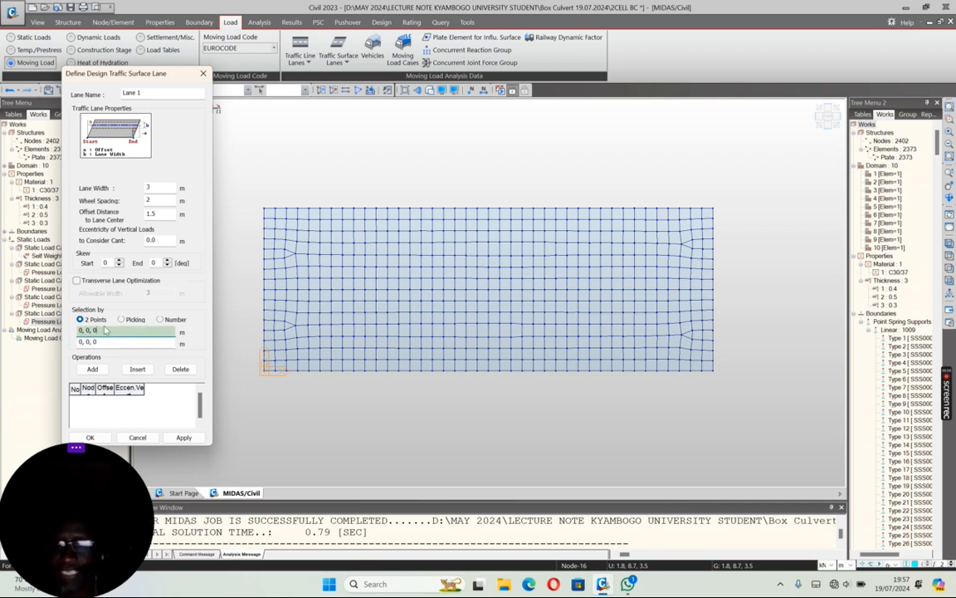
click(468, 371)
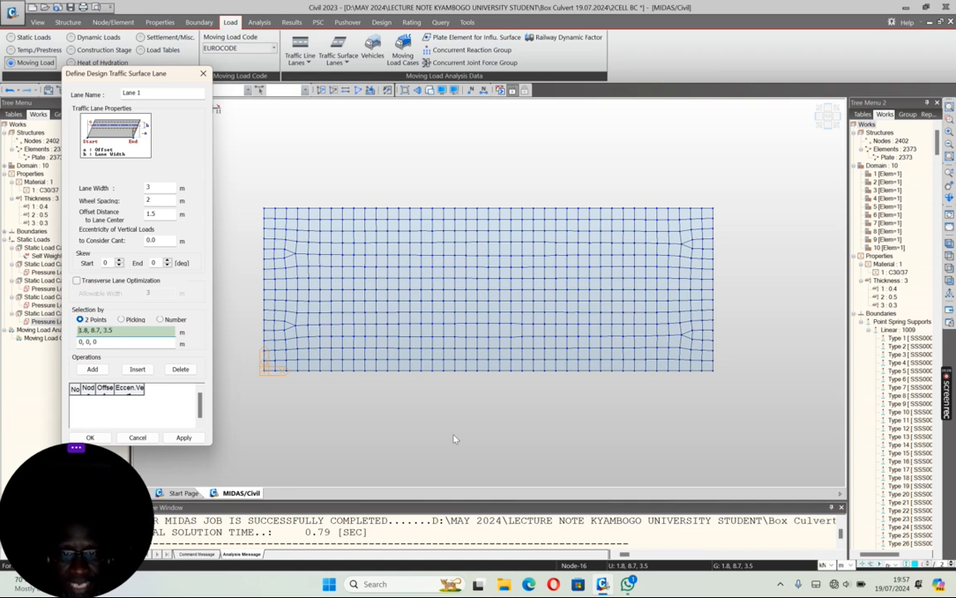
click(477, 372)
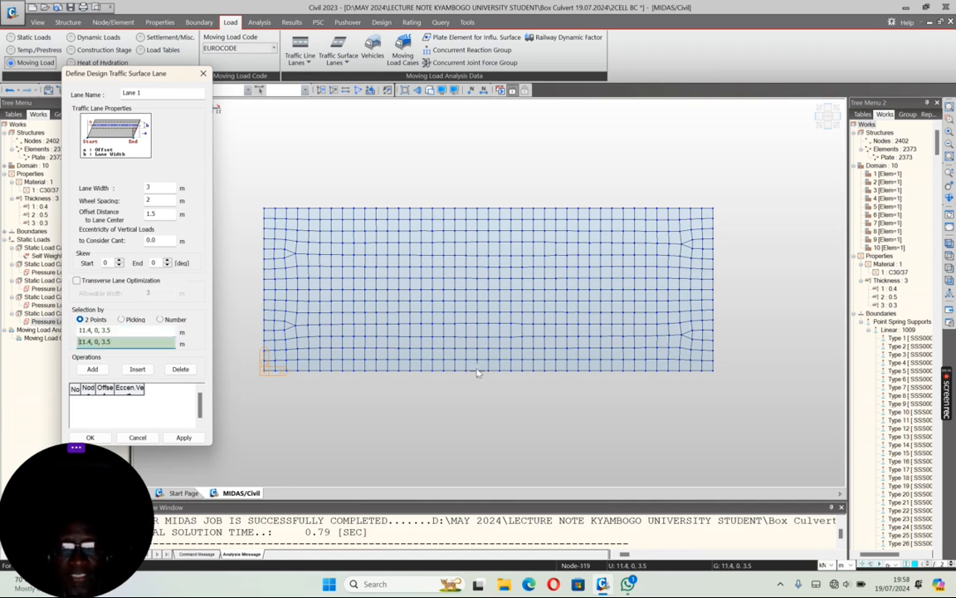
click(476, 209)
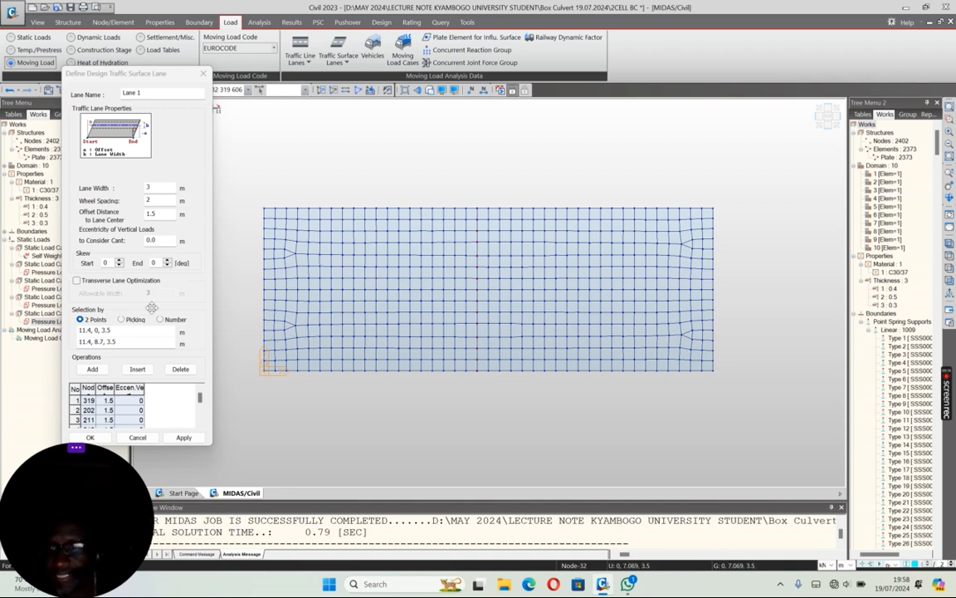
click(185, 437)
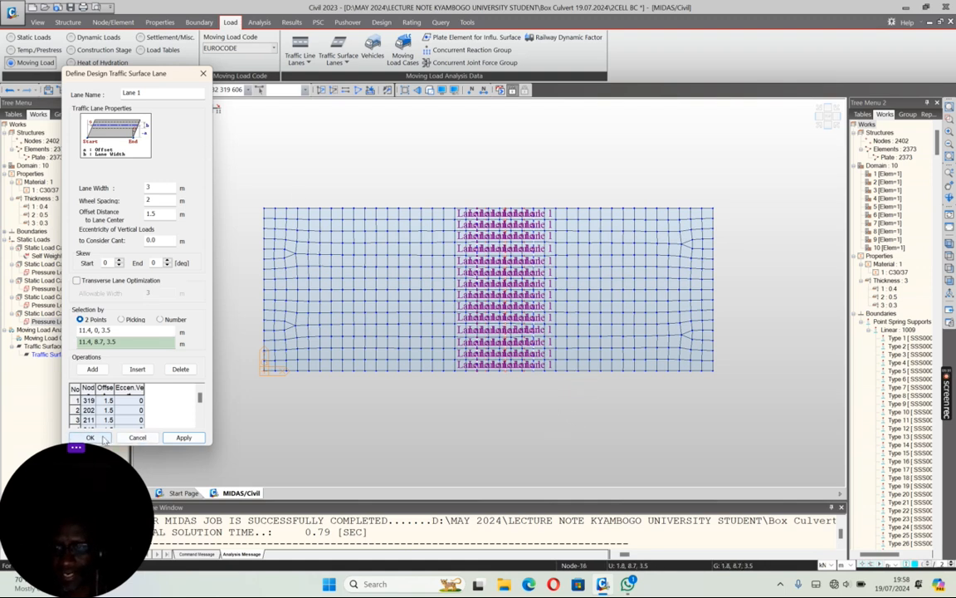
click(136, 438)
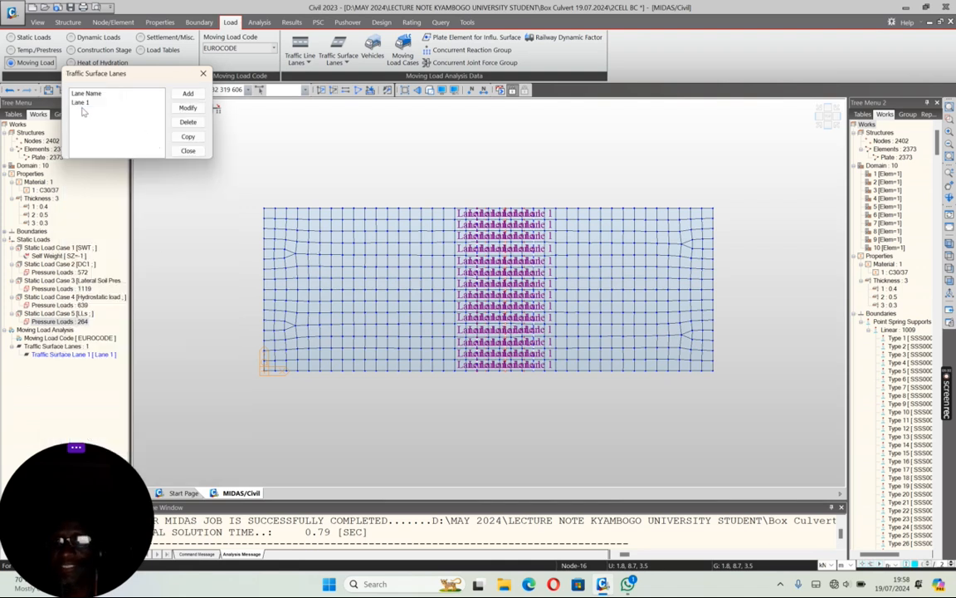
Step: Start another traffic surface lane named RA1 with a 4.25 m offset distance to lane center
click(188, 93)
text(RA1)
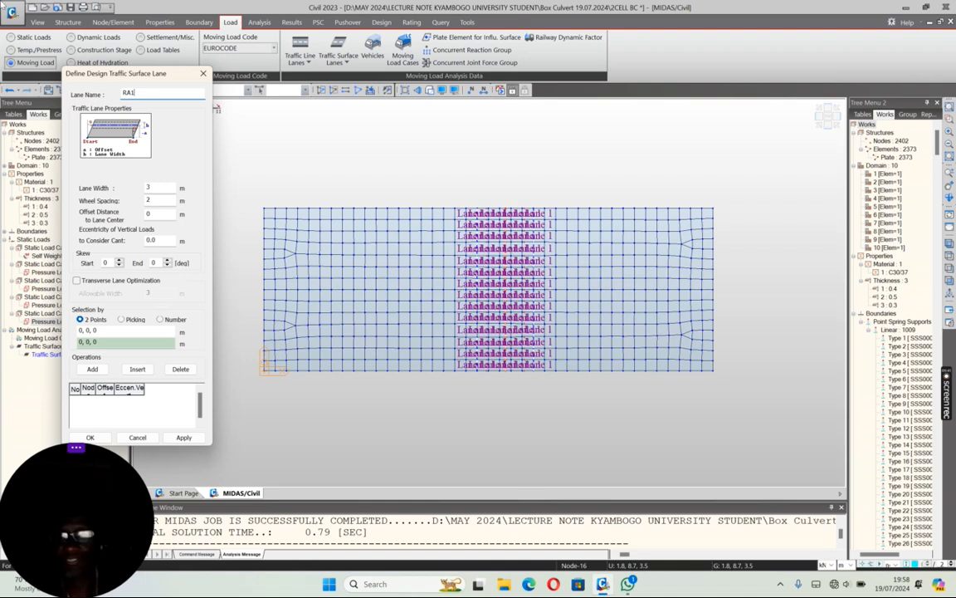
double_click(150, 214)
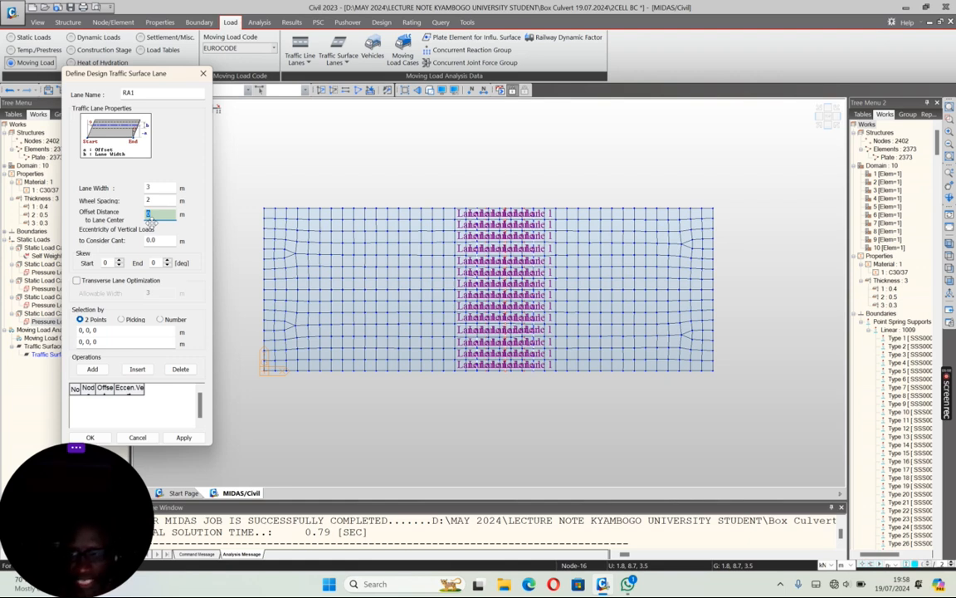
text(4.)
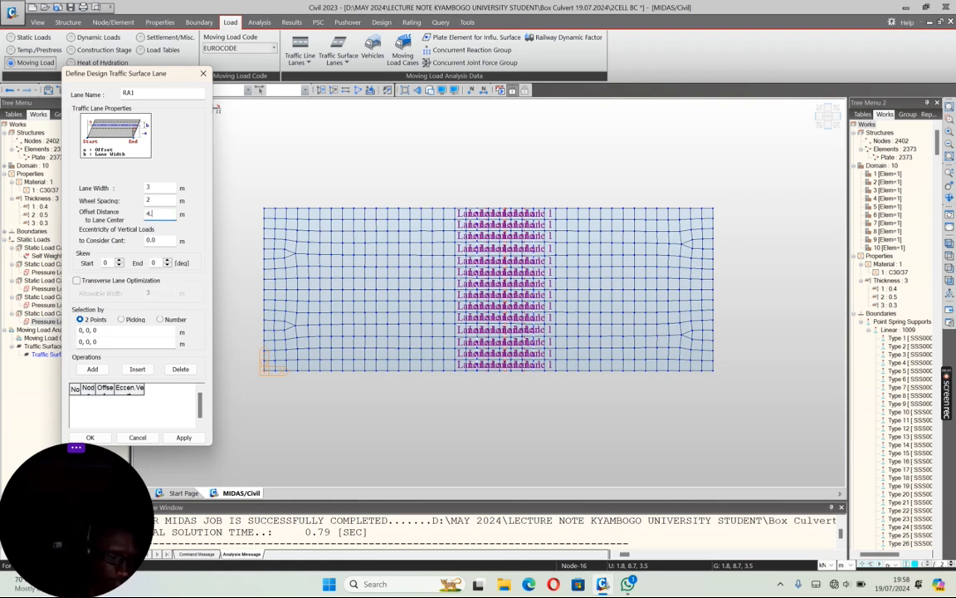
text(25)
Step: Define RA1 across the top slab from point 11.4, 0, 3.5 to point 11.4, 8.7, 3.5 and apply it
click(110, 330)
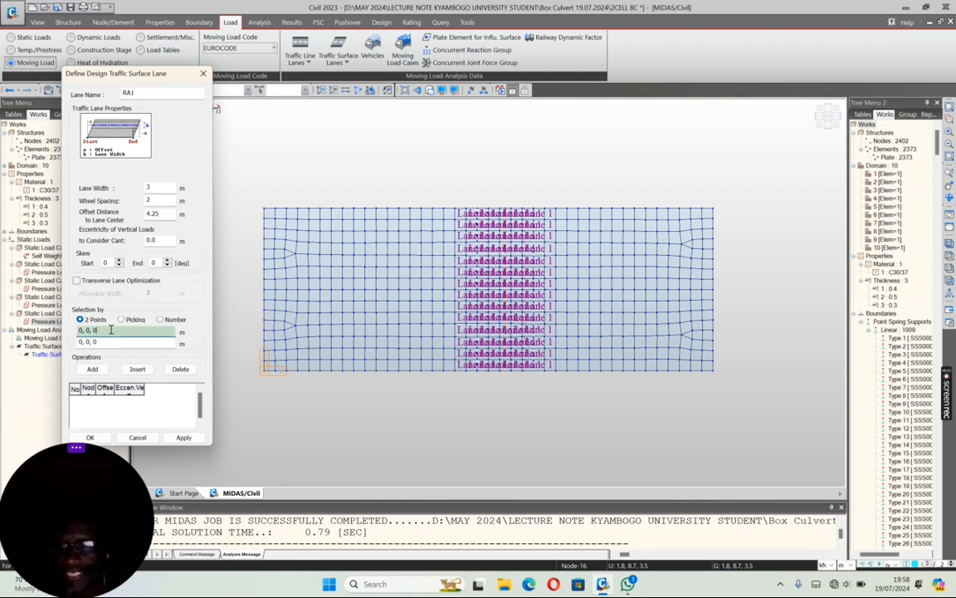
click(479, 379)
click(478, 209)
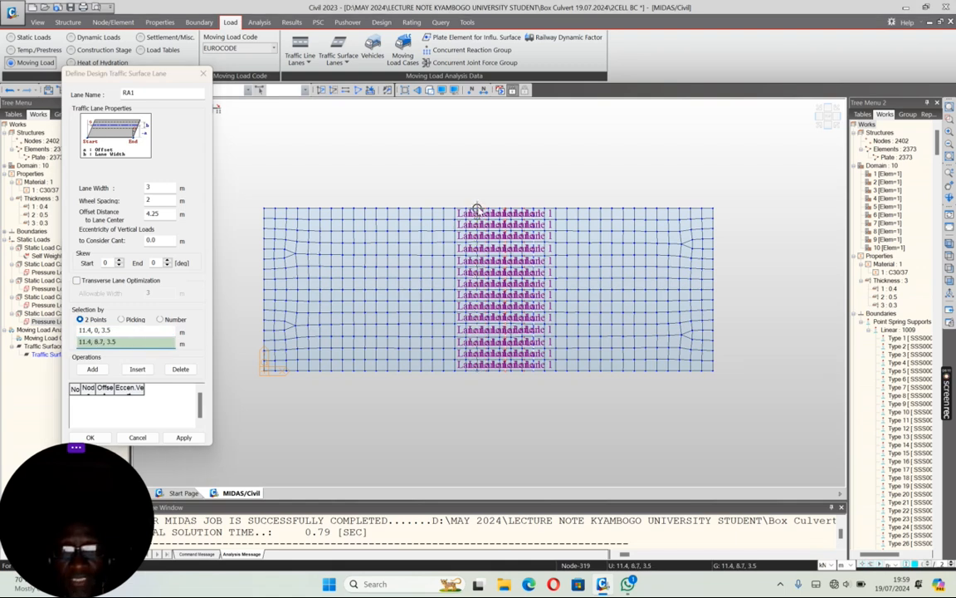
click(184, 438)
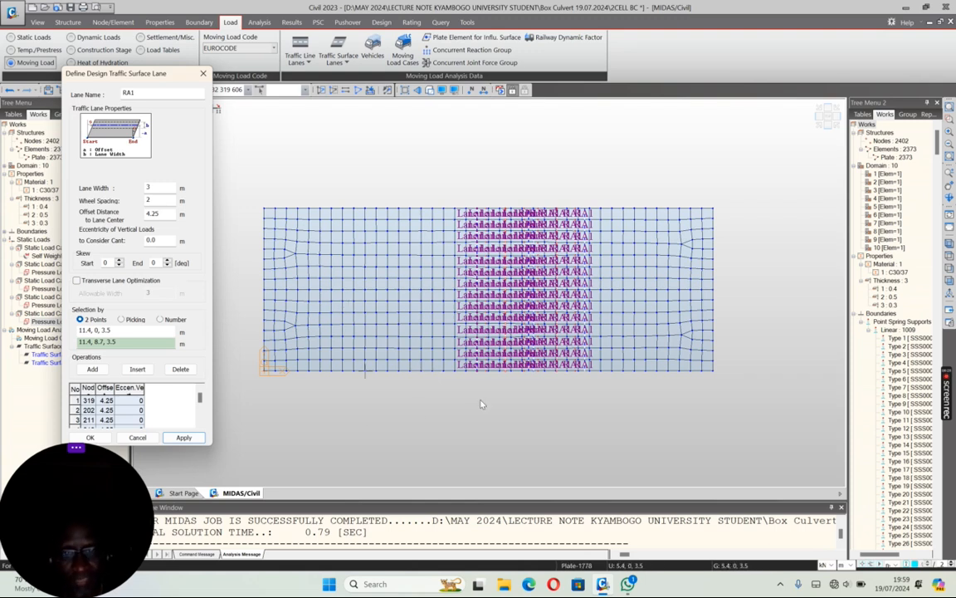
click(141, 435)
Step: Start another traffic surface lane named Lane 2 with a -1.5 m offset distance to lane center
click(187, 94)
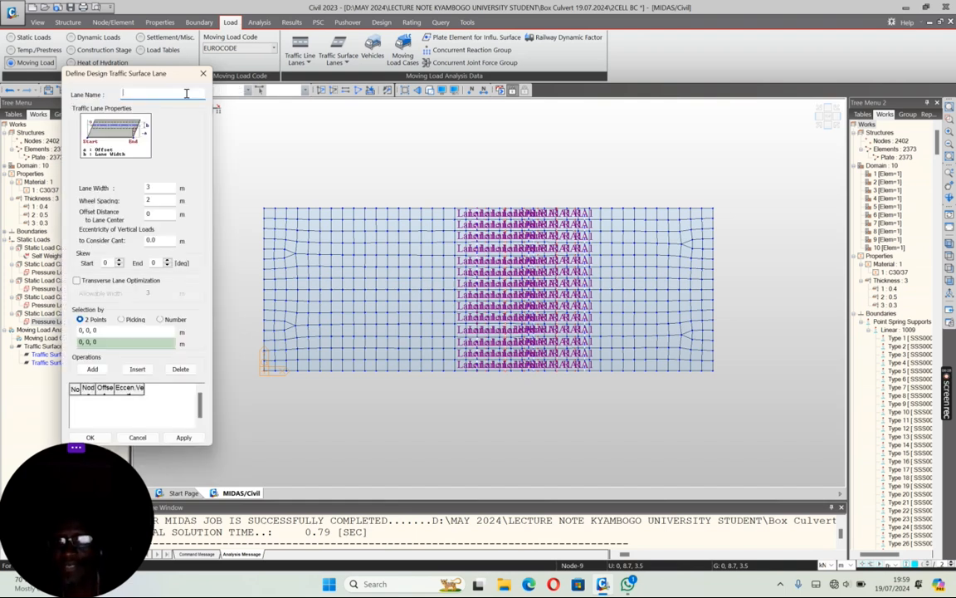
text(Lane 2)
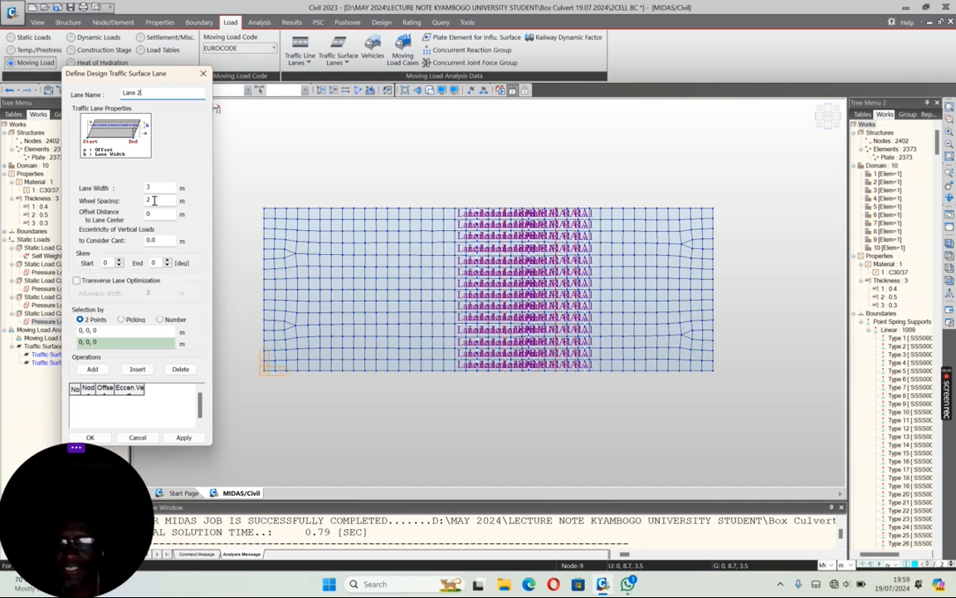
drag(153, 216, 123, 219)
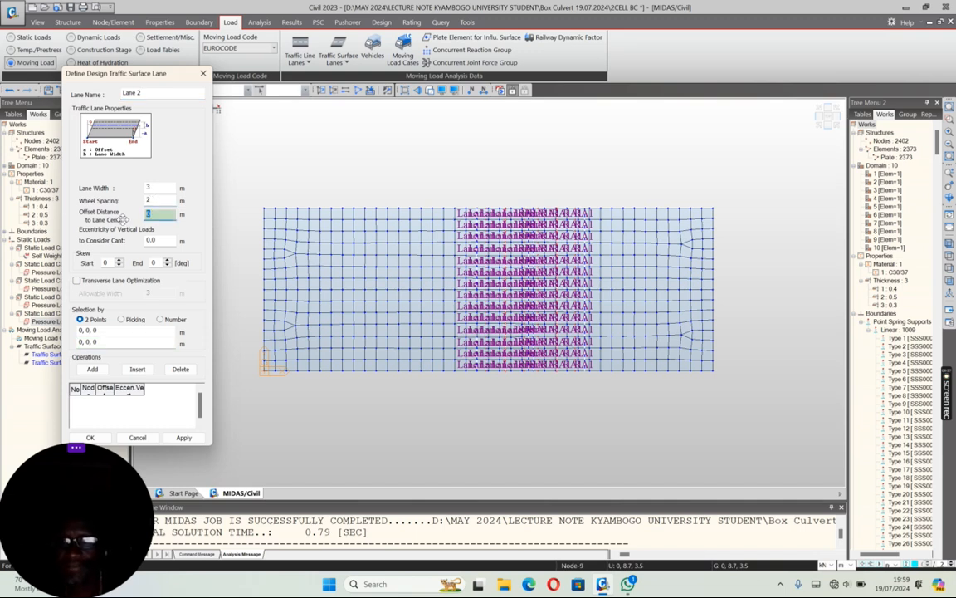
text(-1.5)
Step: Define Lane 2 across the top slab from point 11.4, 0, 3.5 to point 11.4, 8.7, 3.5 and apply it
click(99, 331)
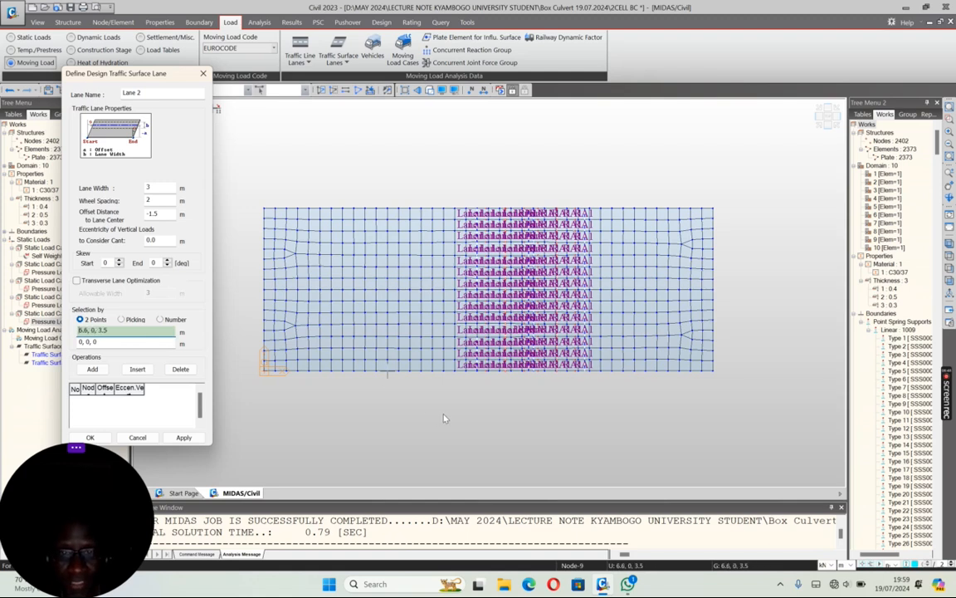
click(478, 379)
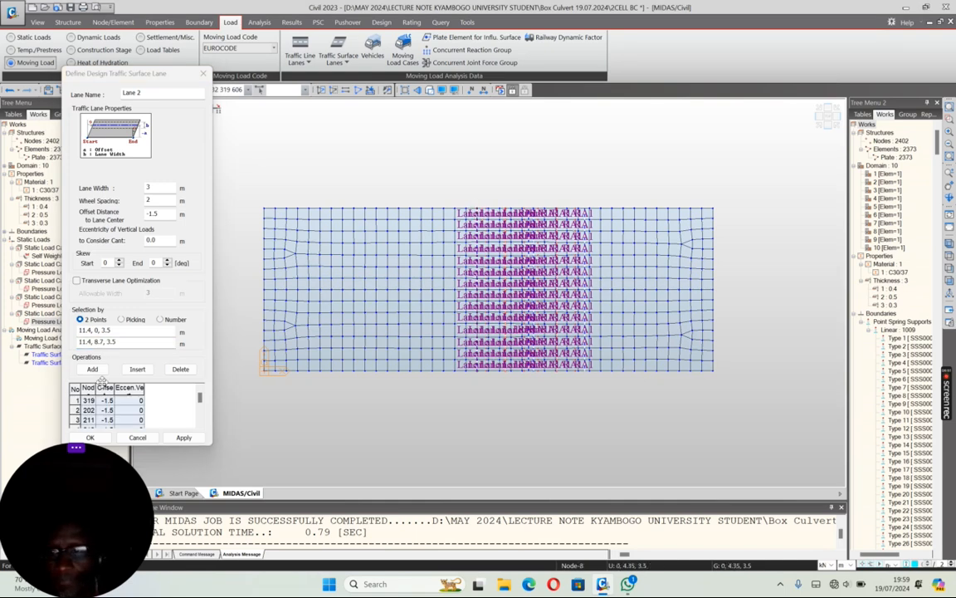
click(177, 439)
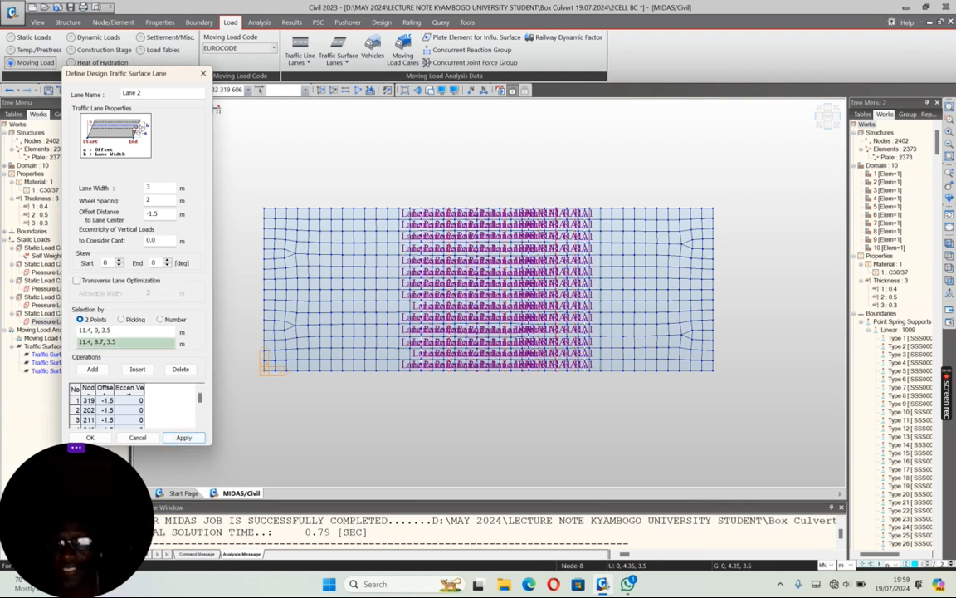
Step: Start another traffic surface lane named RA2 with a -4.25 m offset distance to lane center
click(137, 438)
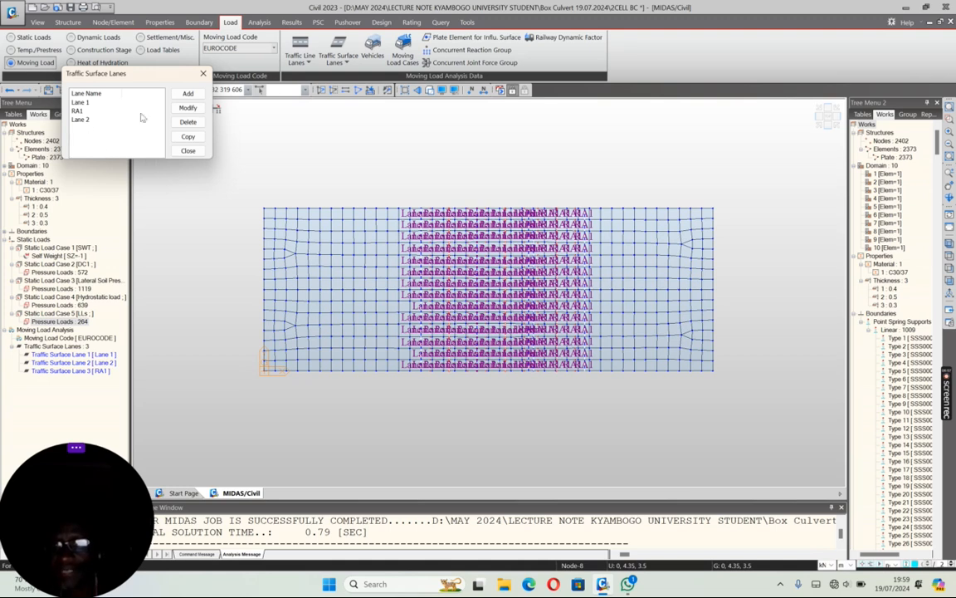
click(186, 94)
text(RA2)
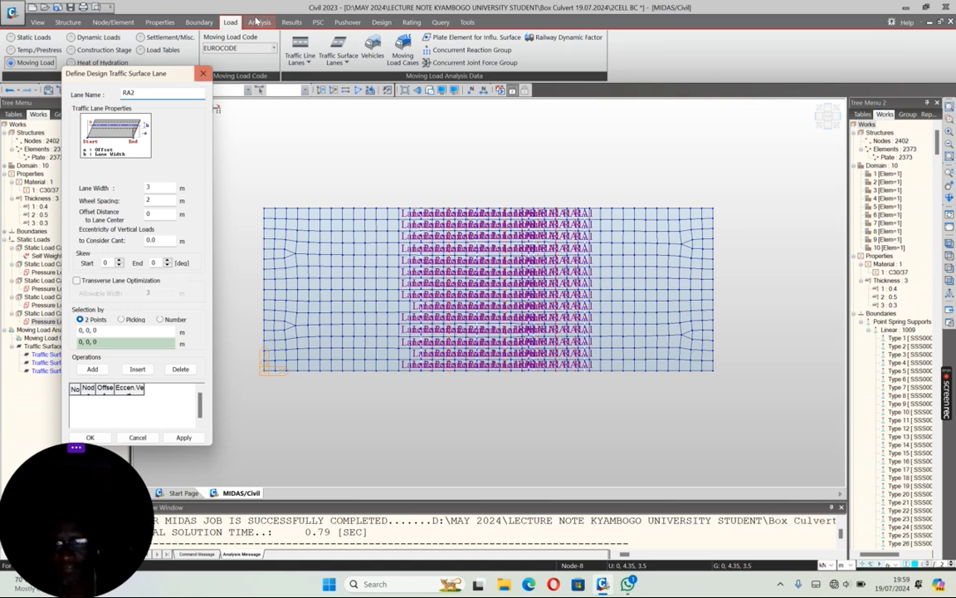
double_click(156, 214)
text(-4.25)
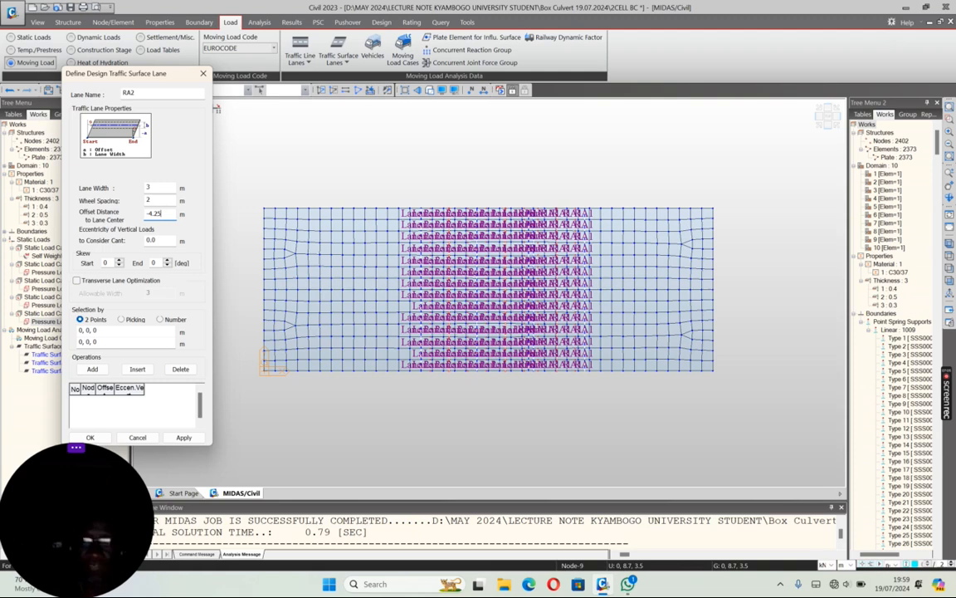
Step: Define RA2 across the top slab from point 11.4, 0, 3.5 to point 11.4, 8.7, 3.5, apply it and finish lane definition
click(112, 329)
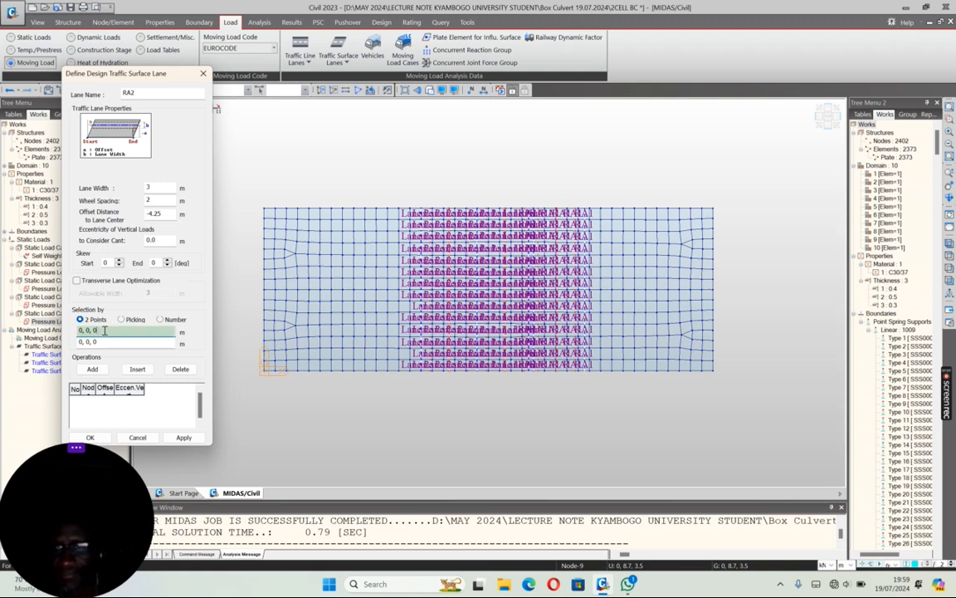
click(477, 376)
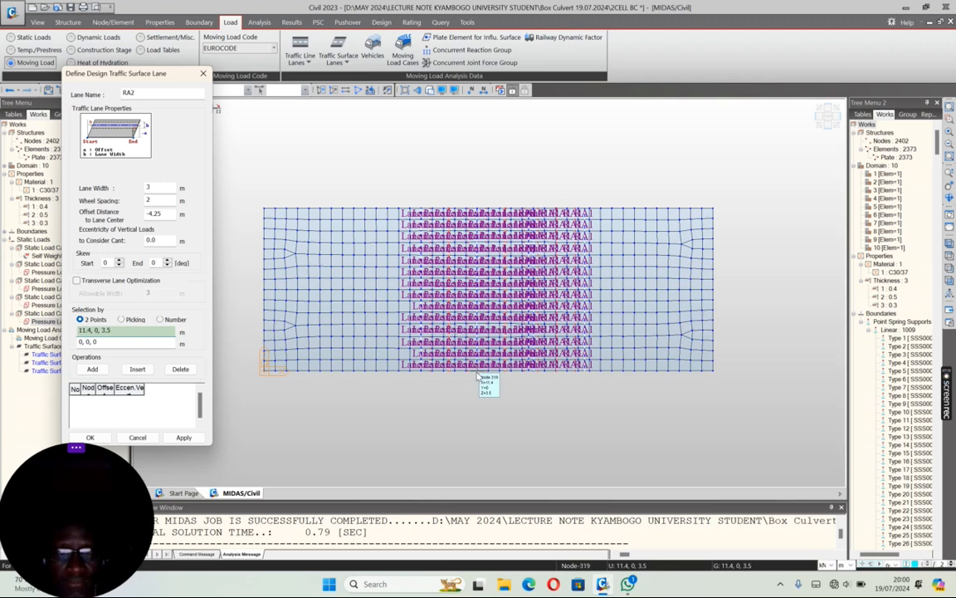
click(477, 208)
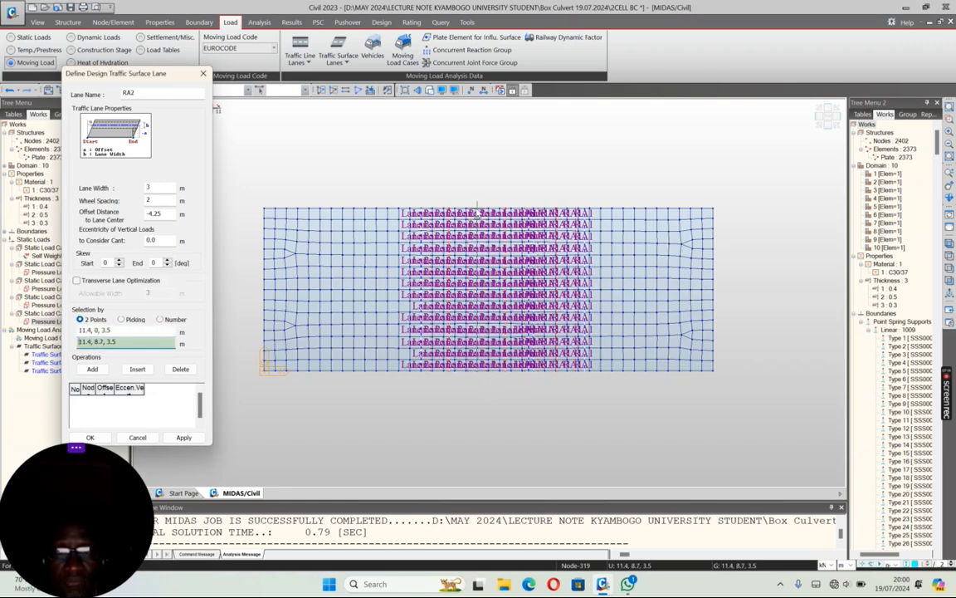
click(178, 437)
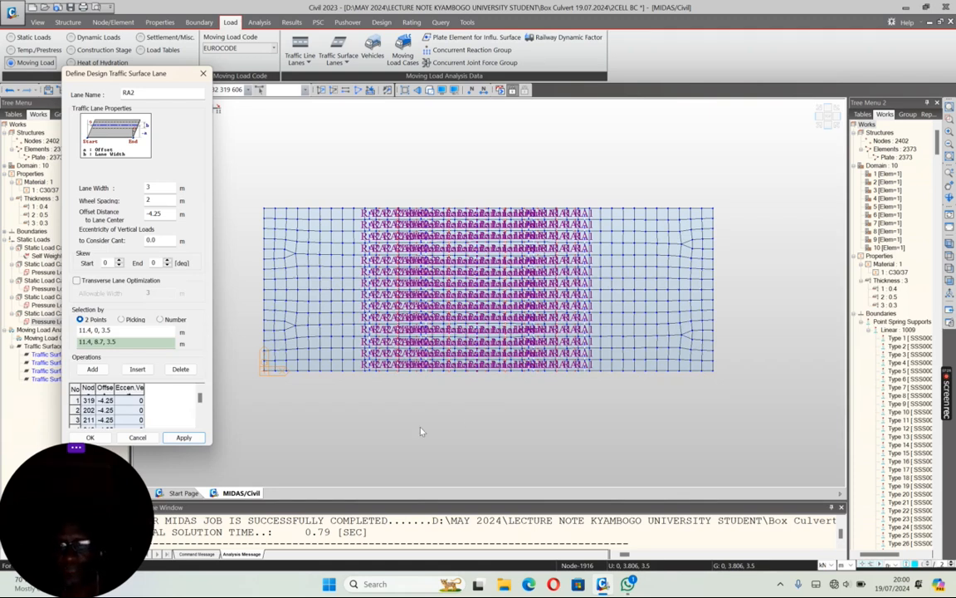
click(90, 437)
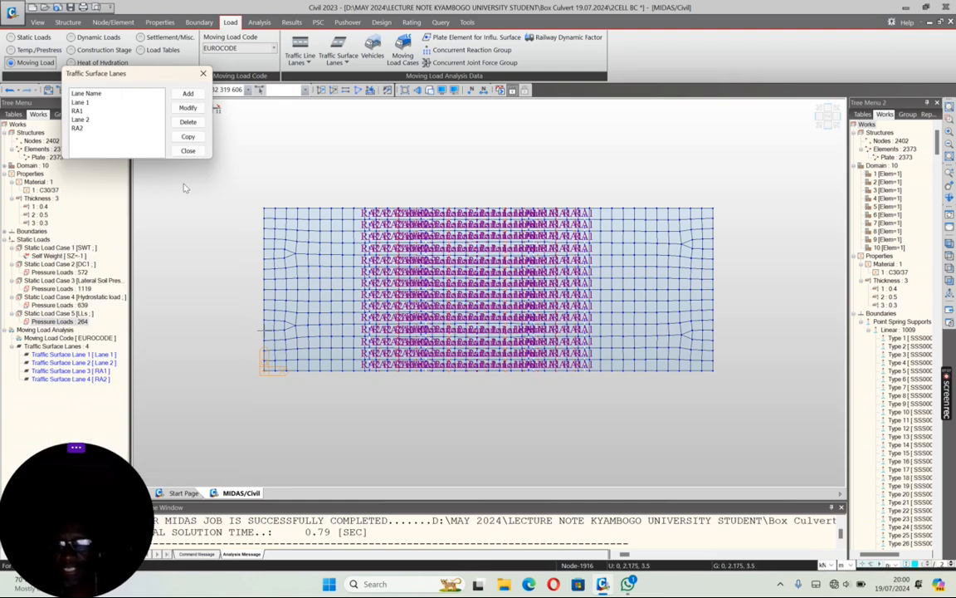
click(187, 150)
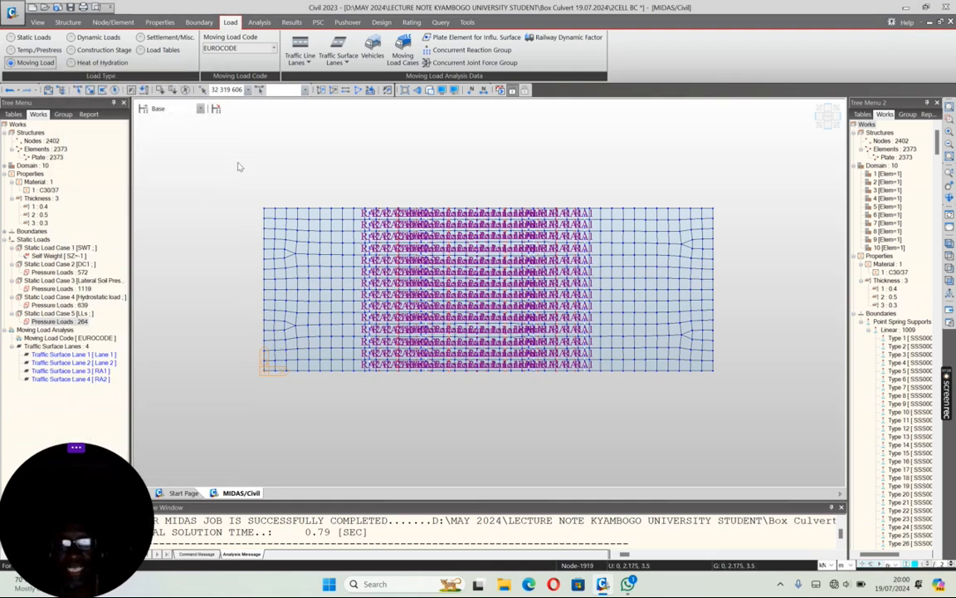
Step: Start a standard EN 1991-2:2003 RoadBridge Load Model 1 vehicle with a UDL adjustment factor of 0.61 for the first lane
click(373, 48)
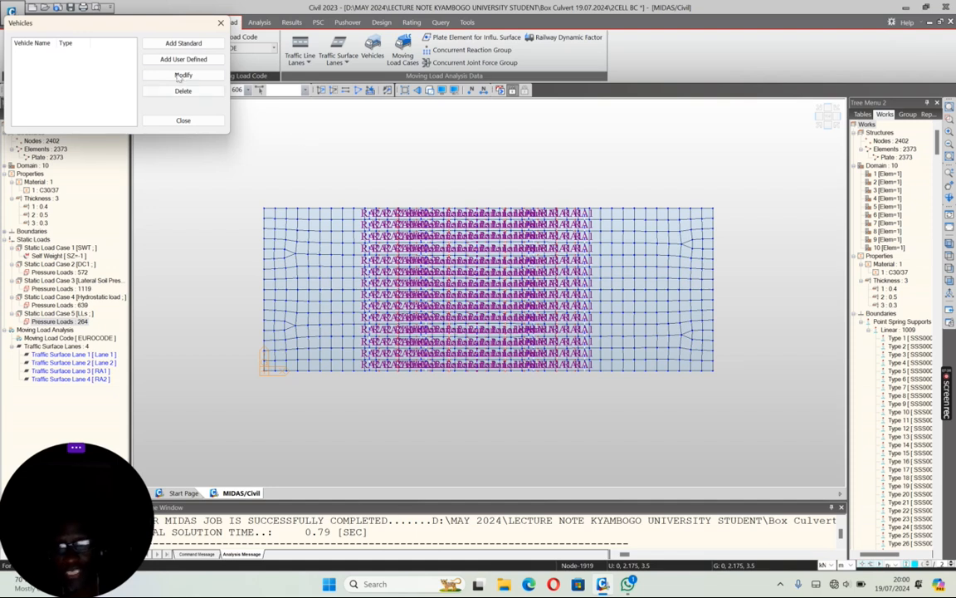
click(176, 47)
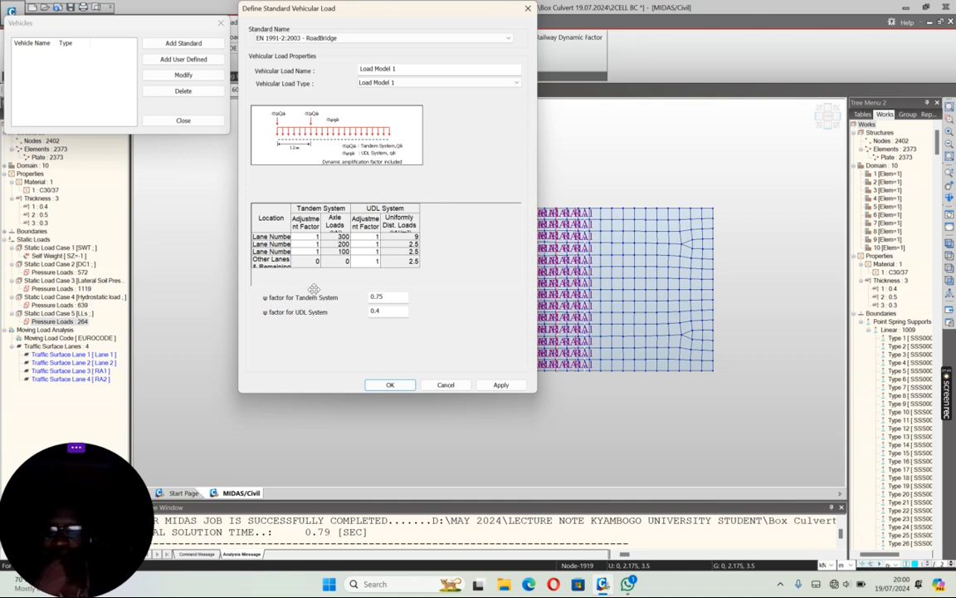
click(375, 239)
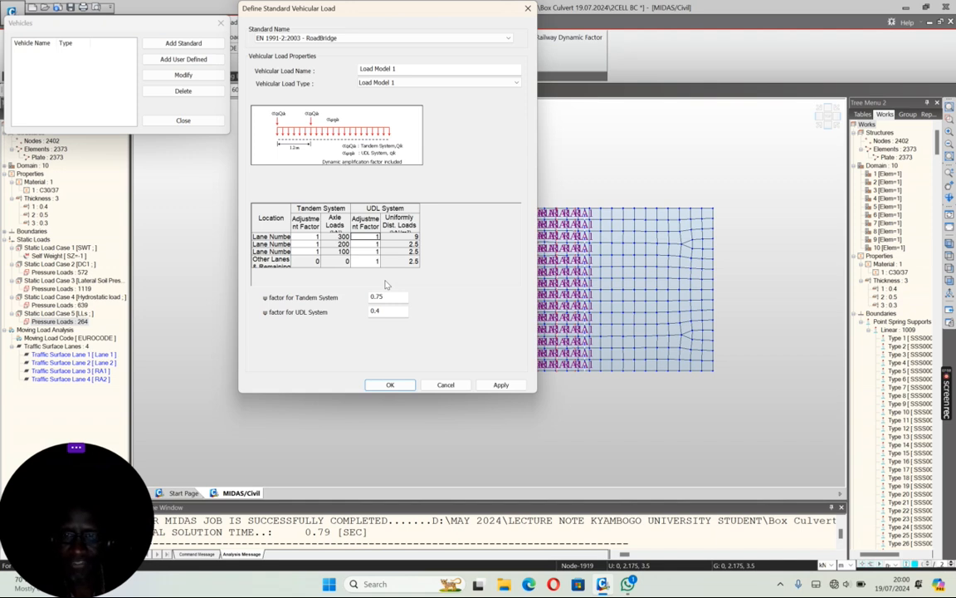
text(0.61)
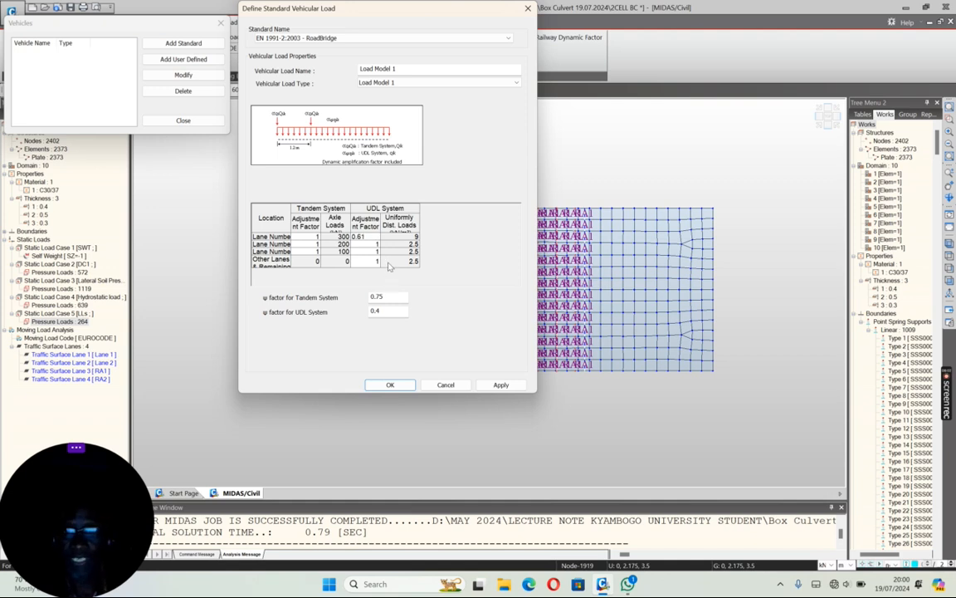
key(Return)
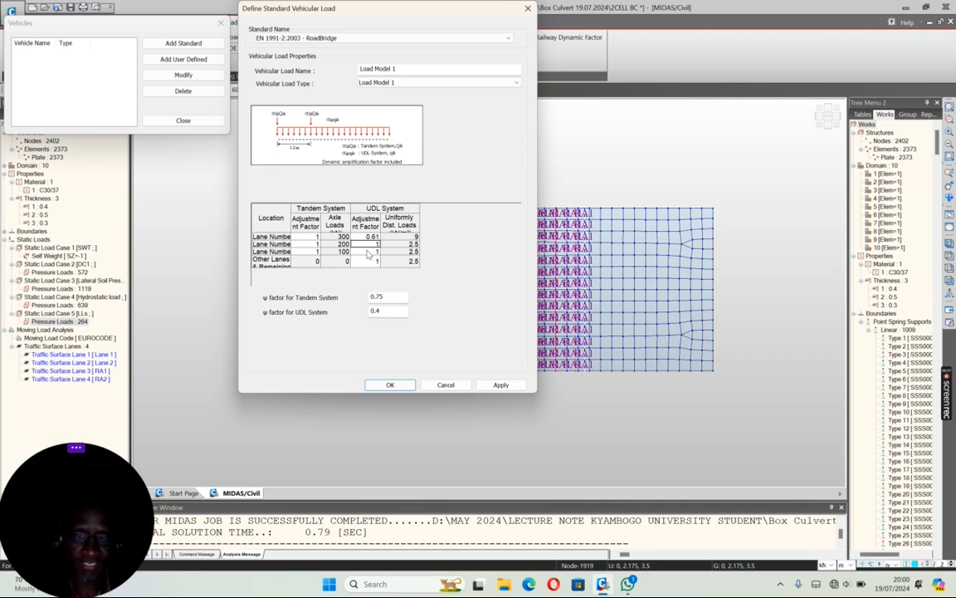
Step: Set Load Model 1's UDL adjustment factors to 2.20 for the second, third and other lanes, and apply the vehicle
text(2.20)
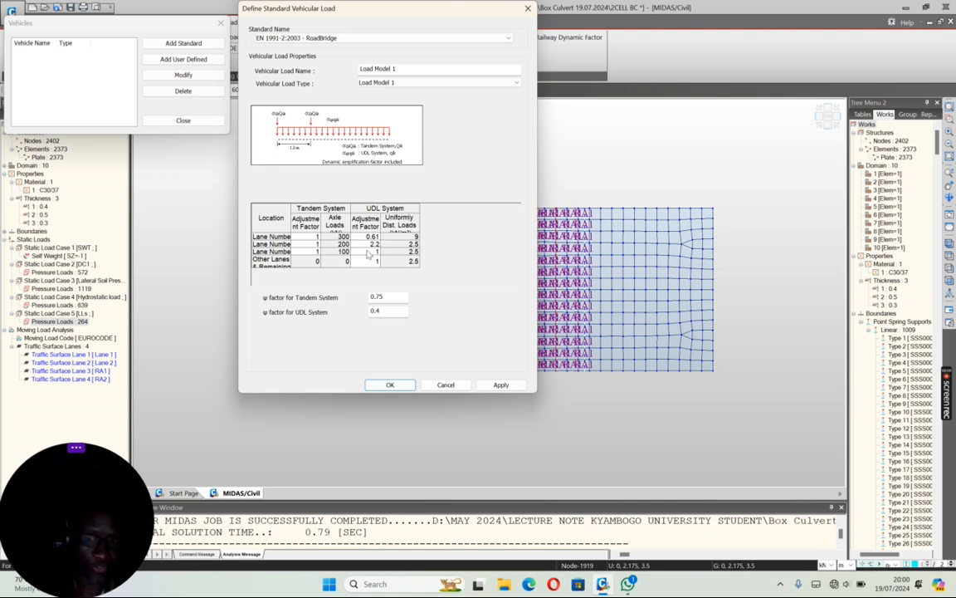
key(Return)
text(2.20)
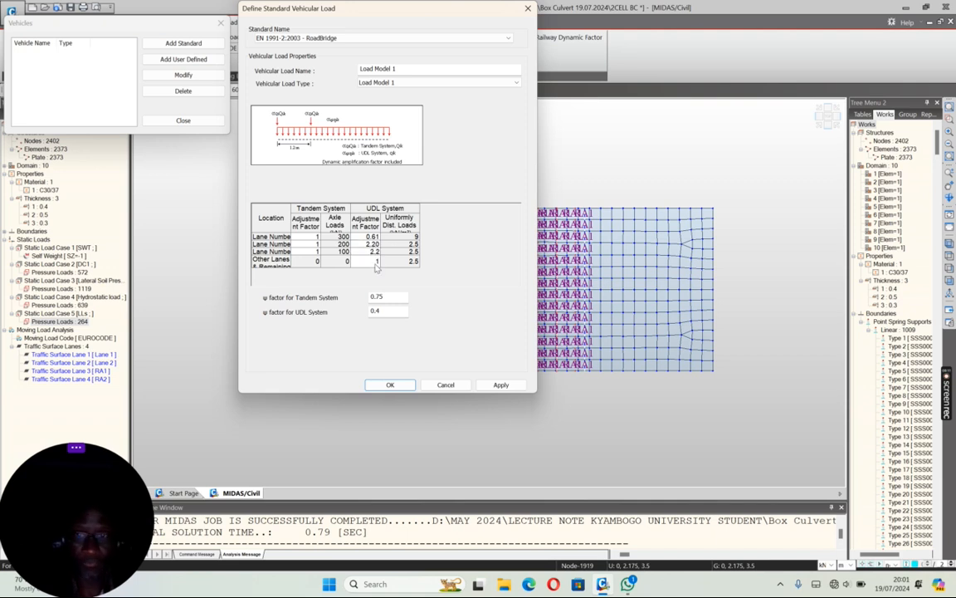
key(Return)
text(2.2)
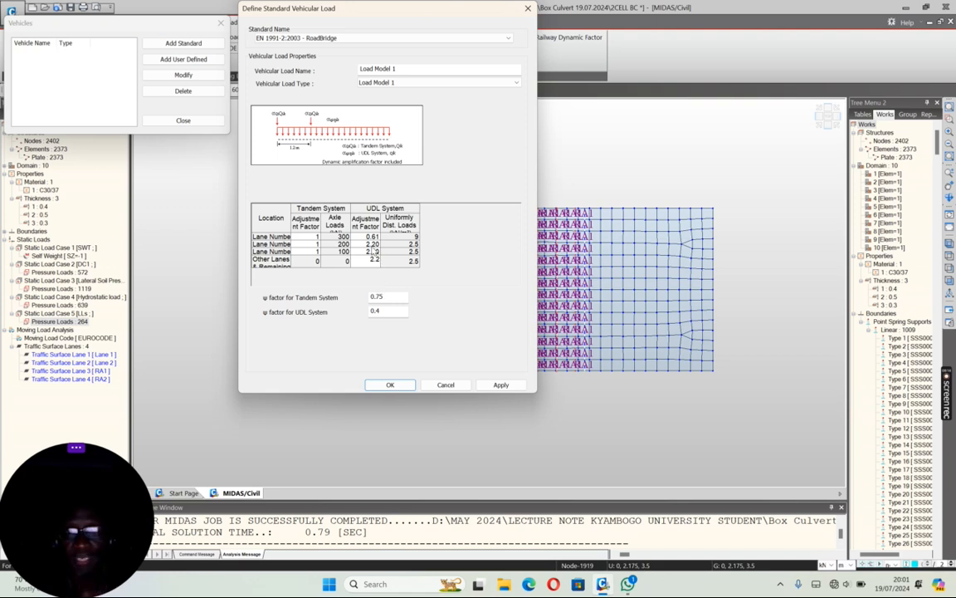
click(371, 245)
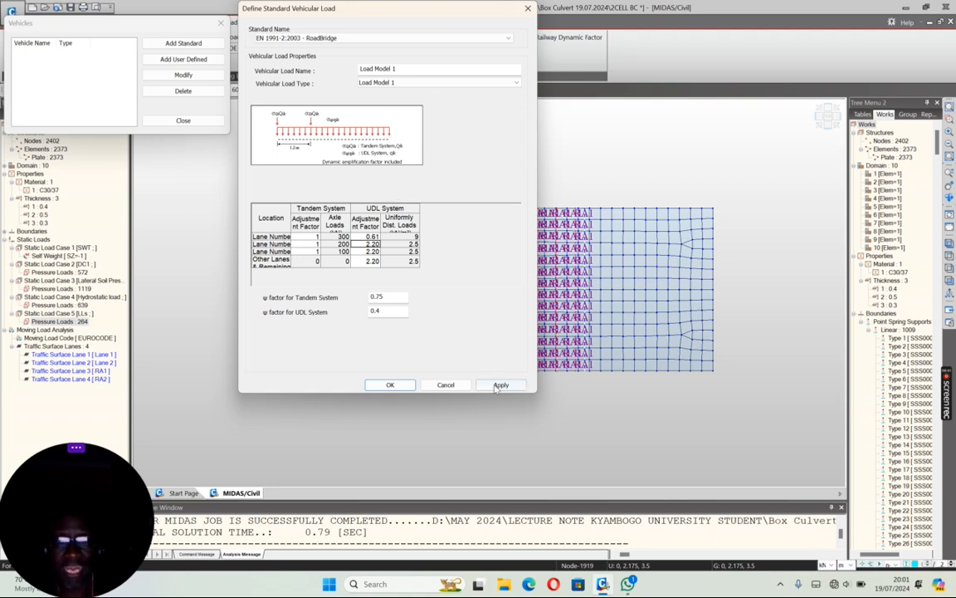
click(499, 385)
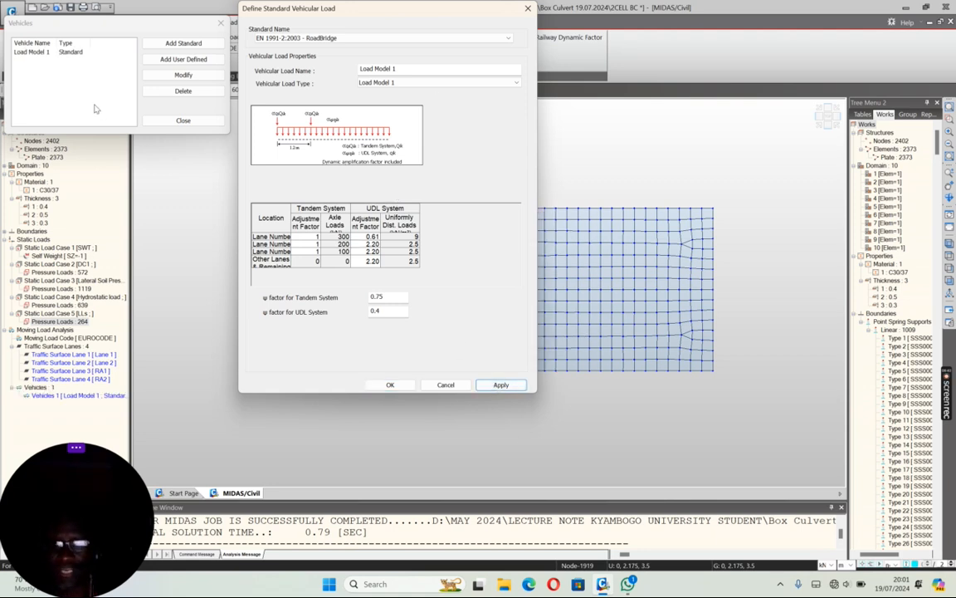
Step: Add a standard Load Model 2 vehicle with its default adjustment and ψ factors
click(414, 83)
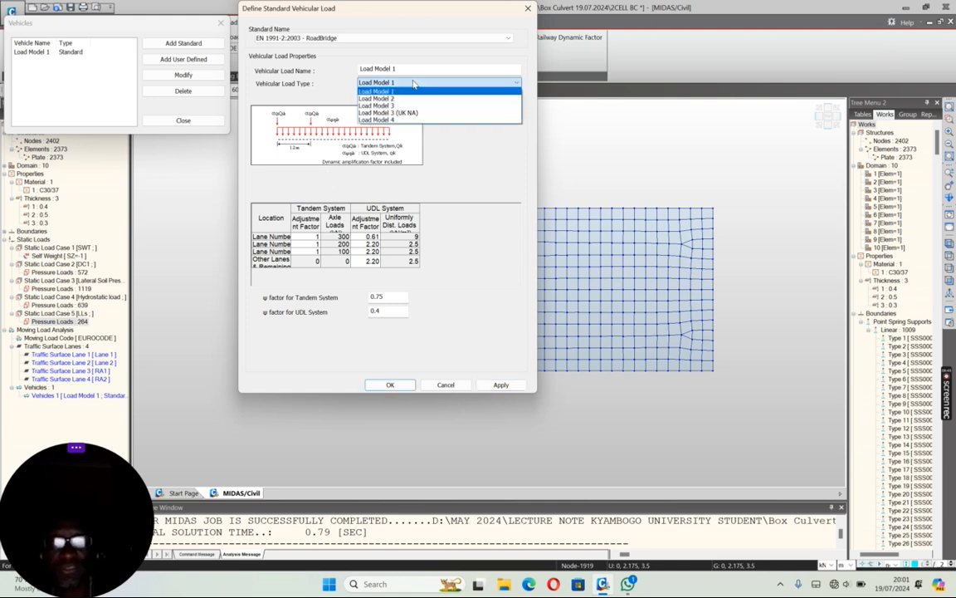
click(376, 98)
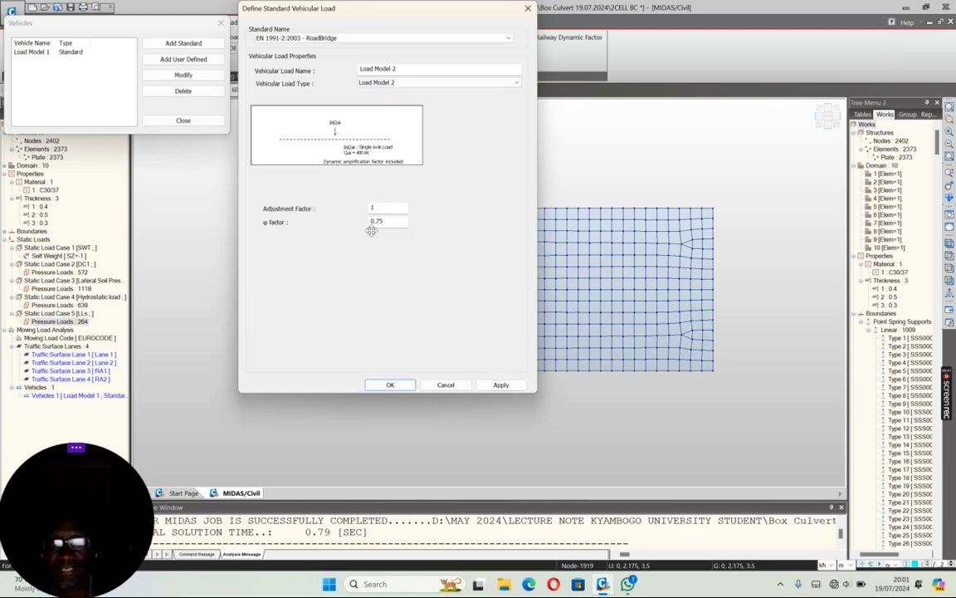
click(499, 385)
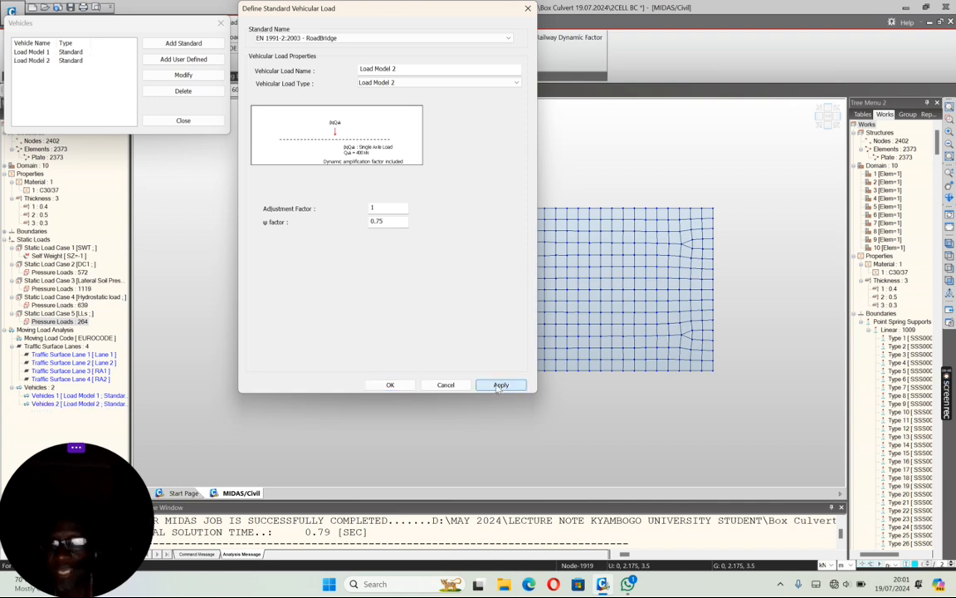
Step: Add a Load Model 3 (UK NA) vehicle of type SV 100 and finish the vehicle definitions
click(421, 88)
click(404, 111)
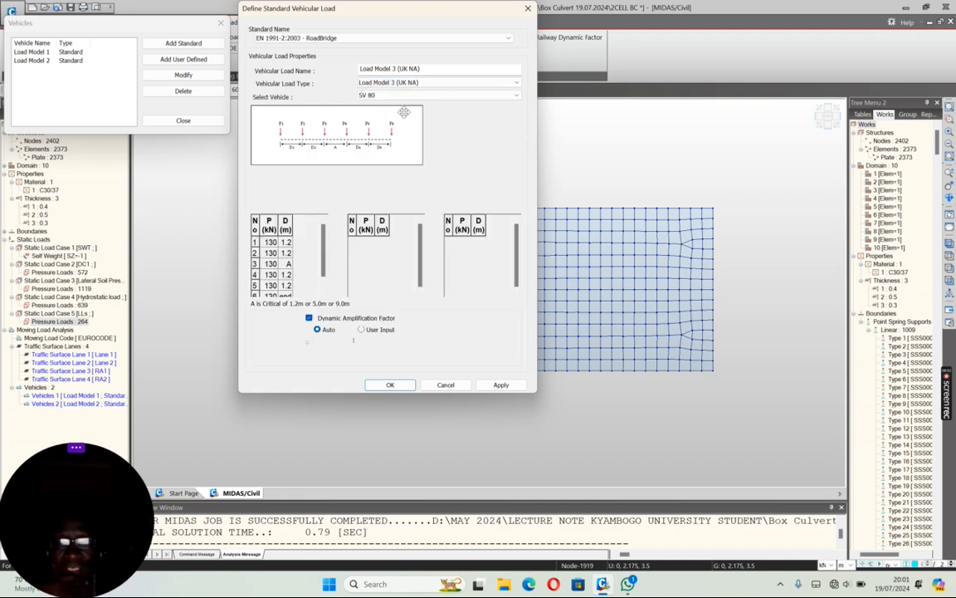
click(397, 96)
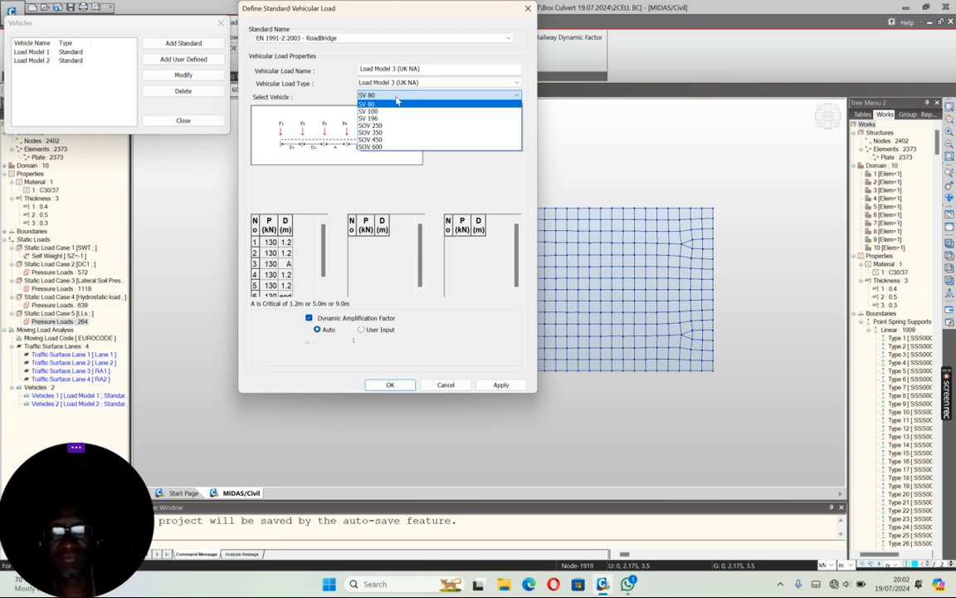
click(373, 112)
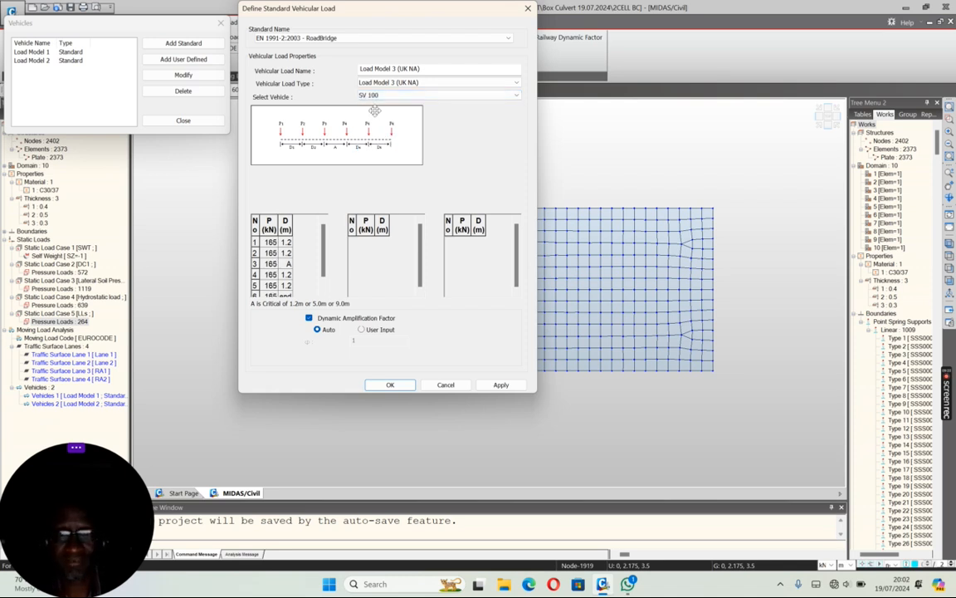
click(500, 385)
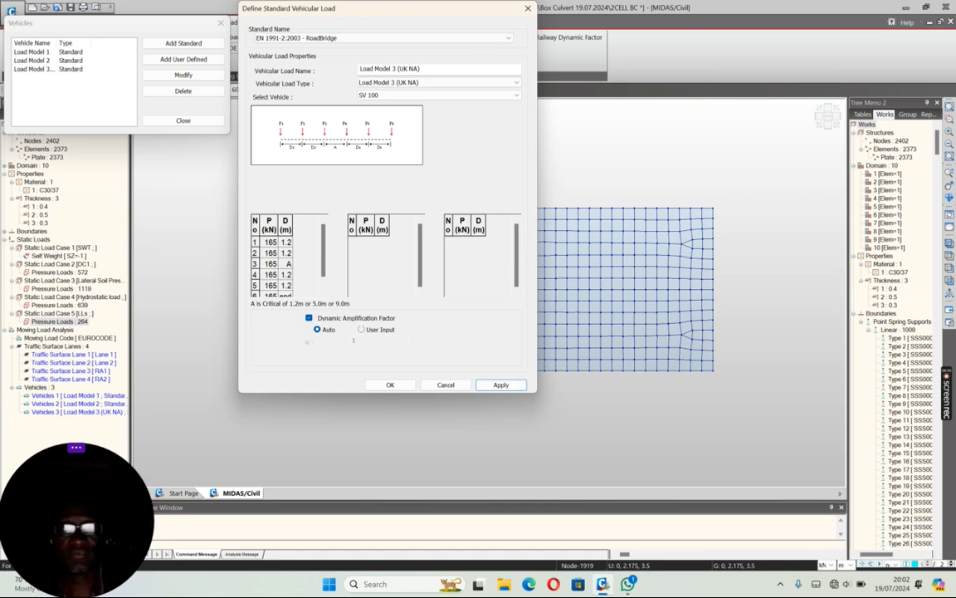
click(483, 42)
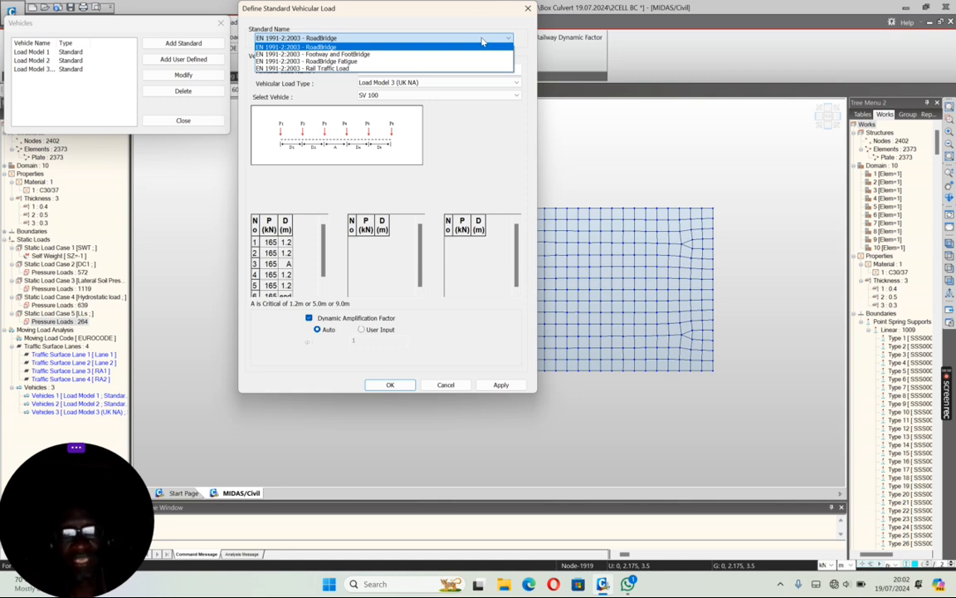
click(482, 40)
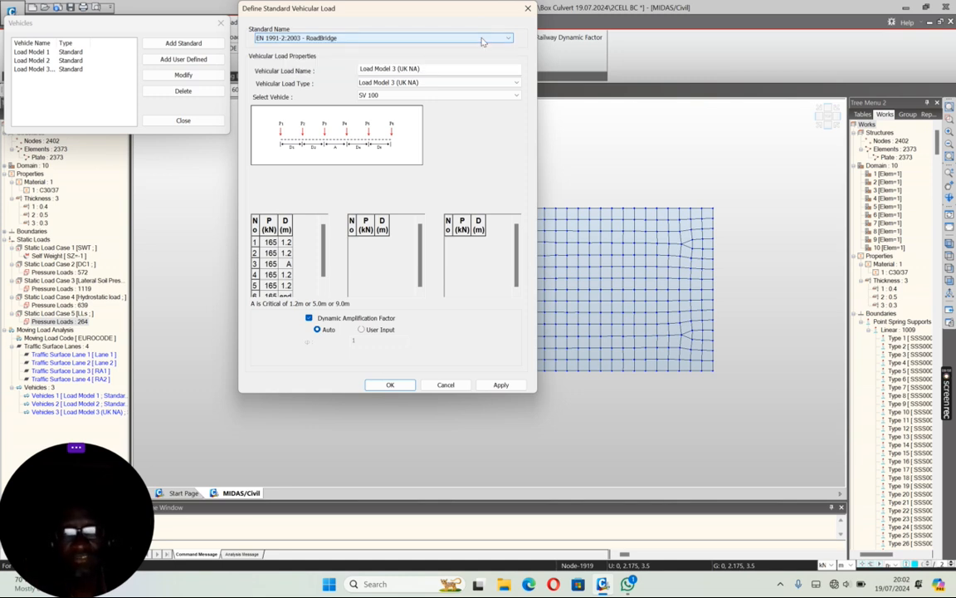
click(462, 387)
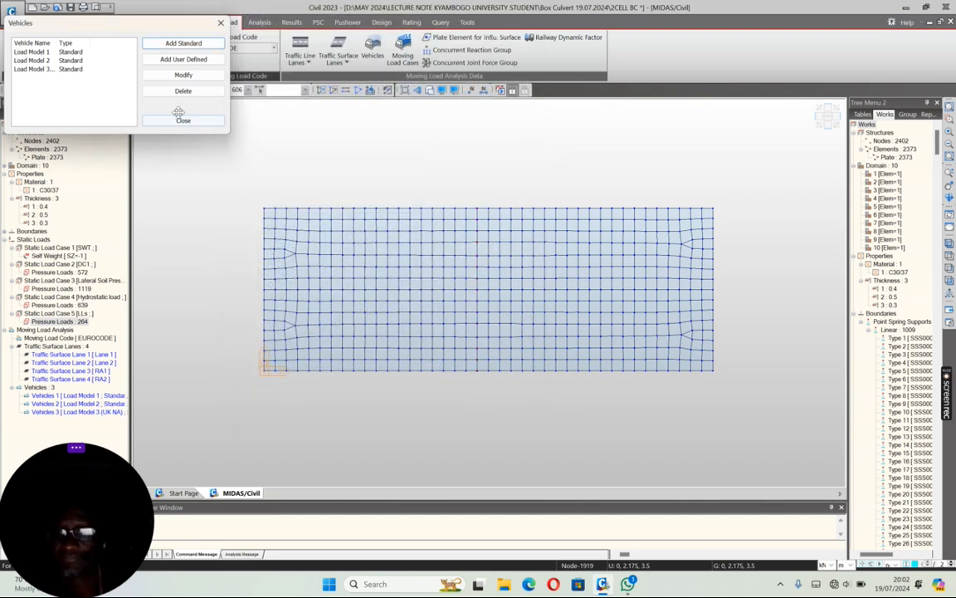
click(183, 120)
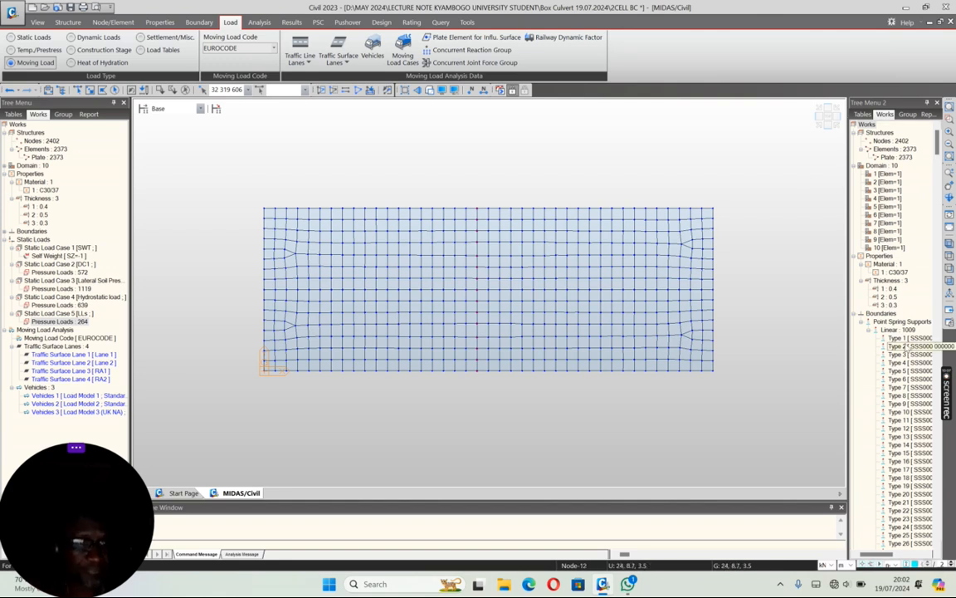
Step: Collapse the Boundaries, Properties and Domain branches in the second works tree
click(856, 314)
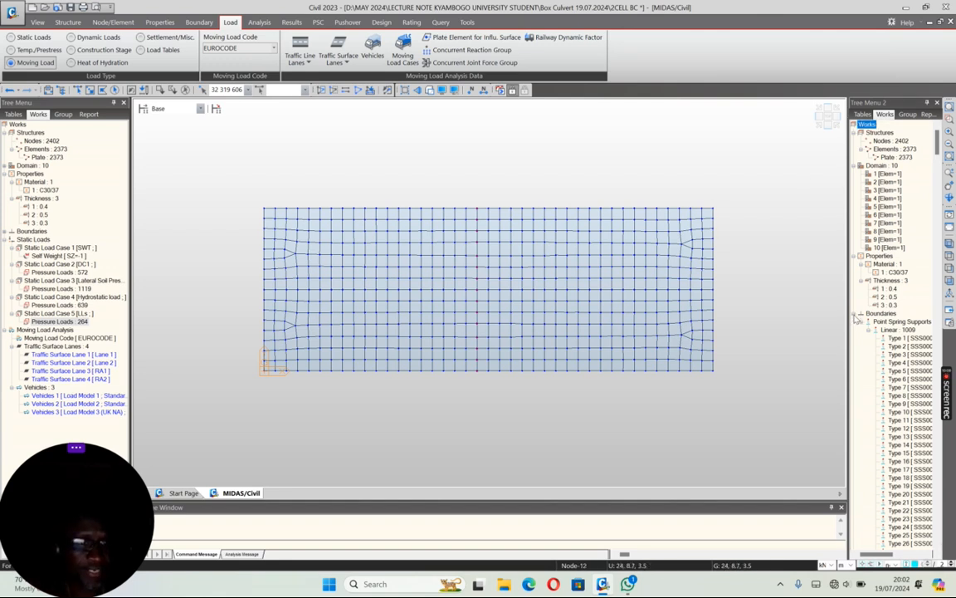
click(853, 314)
click(860, 256)
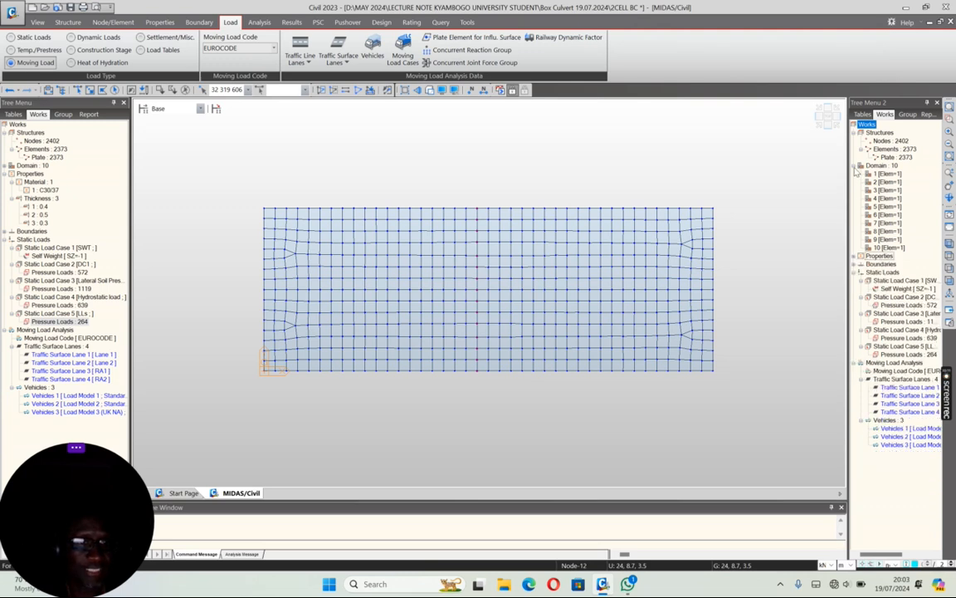
click(855, 165)
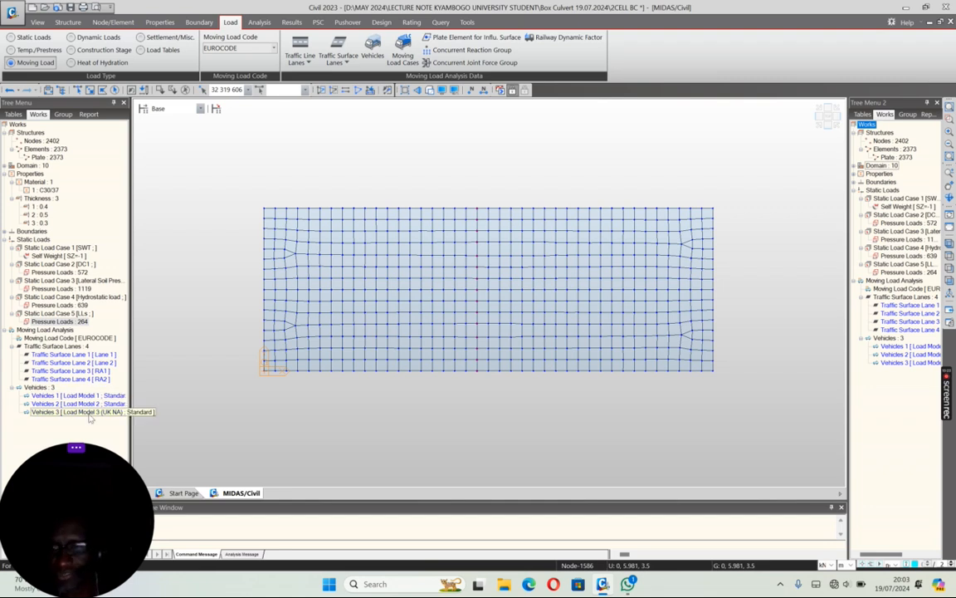
Step: Start a new moving load case named MV10 with description LM1+TS, using the LM 1 load model and no footway vehicle
click(404, 51)
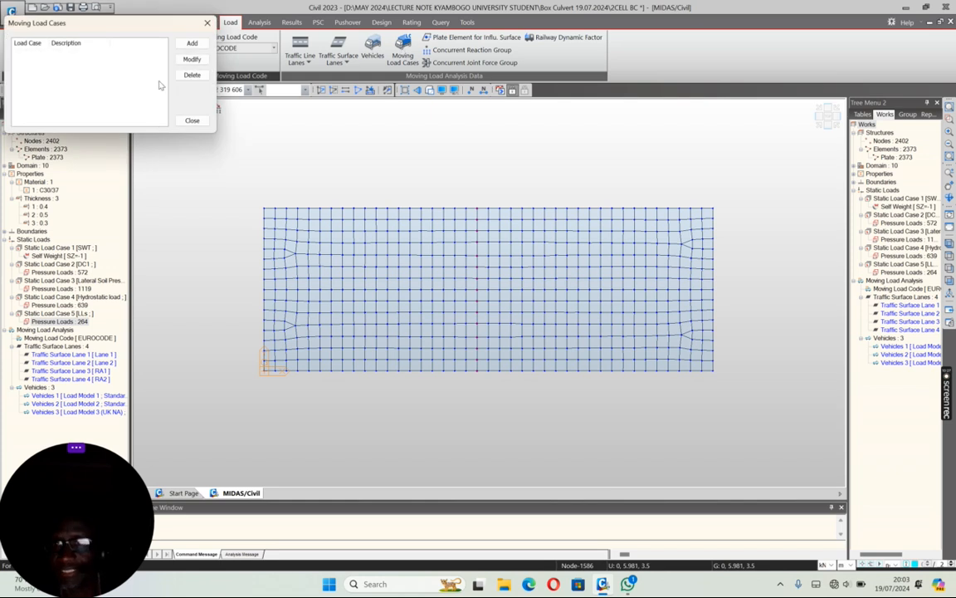
click(191, 44)
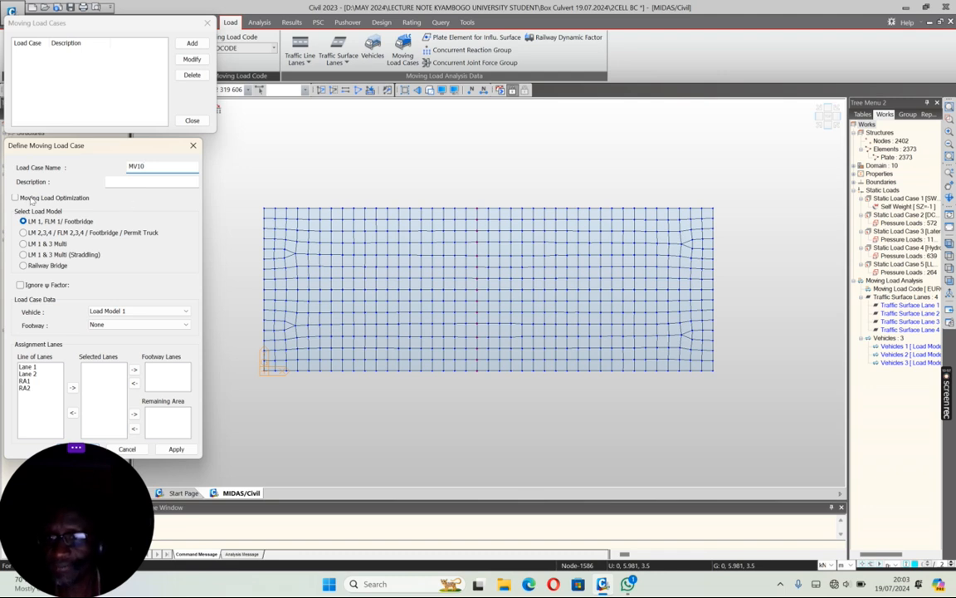
click(120, 181)
text(LM1+TS)
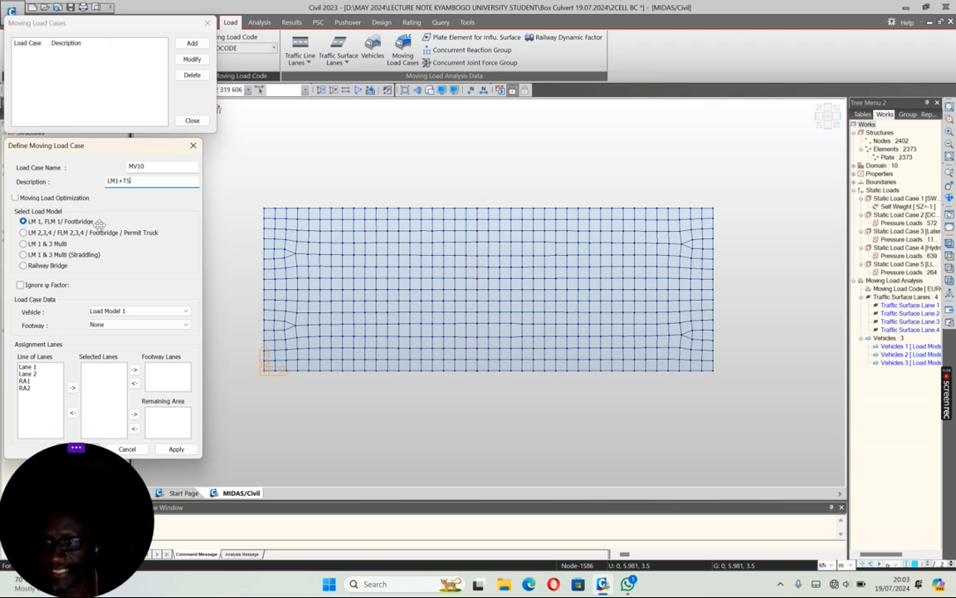
click(118, 327)
click(119, 327)
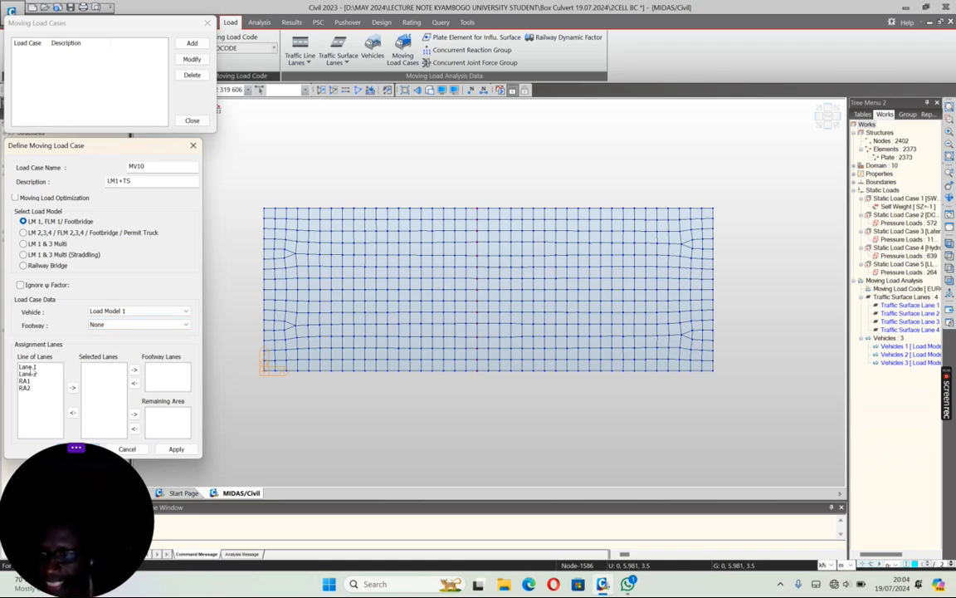
Step: Assign Lane 1 and Lane 2 as MV10's selected lanes and RA1 and RA2 as its remaining area, and apply the case
drag(28, 367, 28, 387)
click(73, 389)
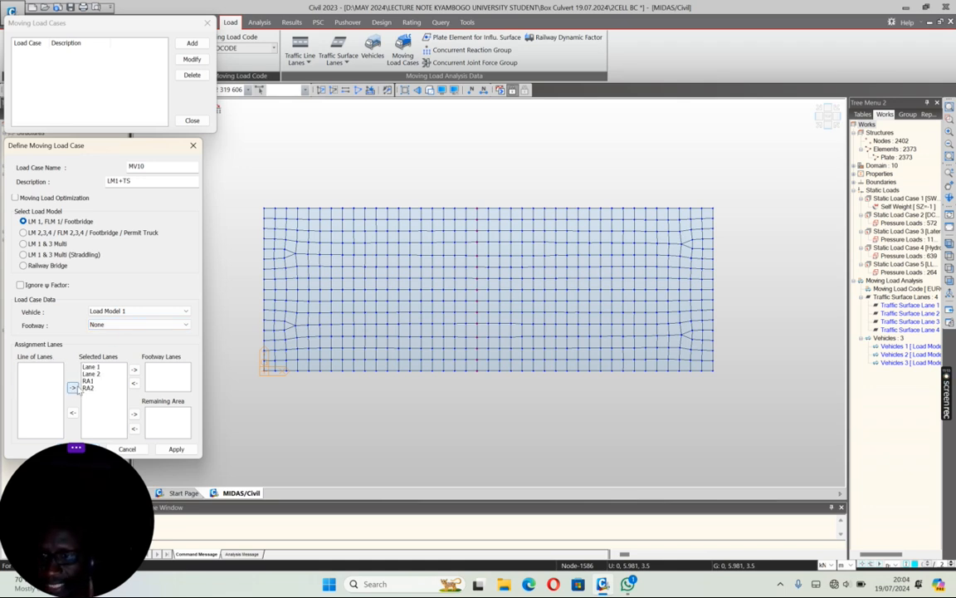
drag(86, 380, 90, 390)
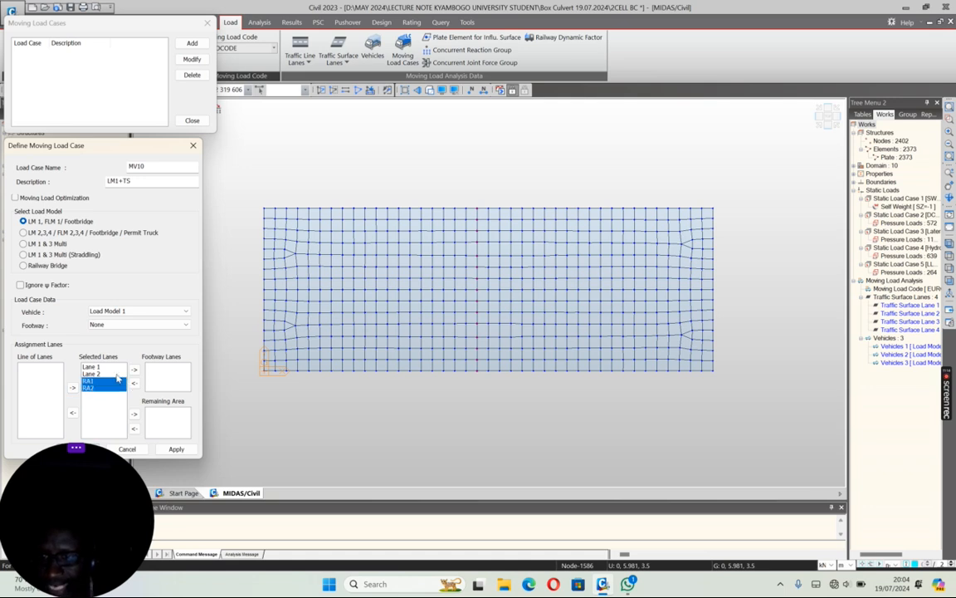
click(135, 414)
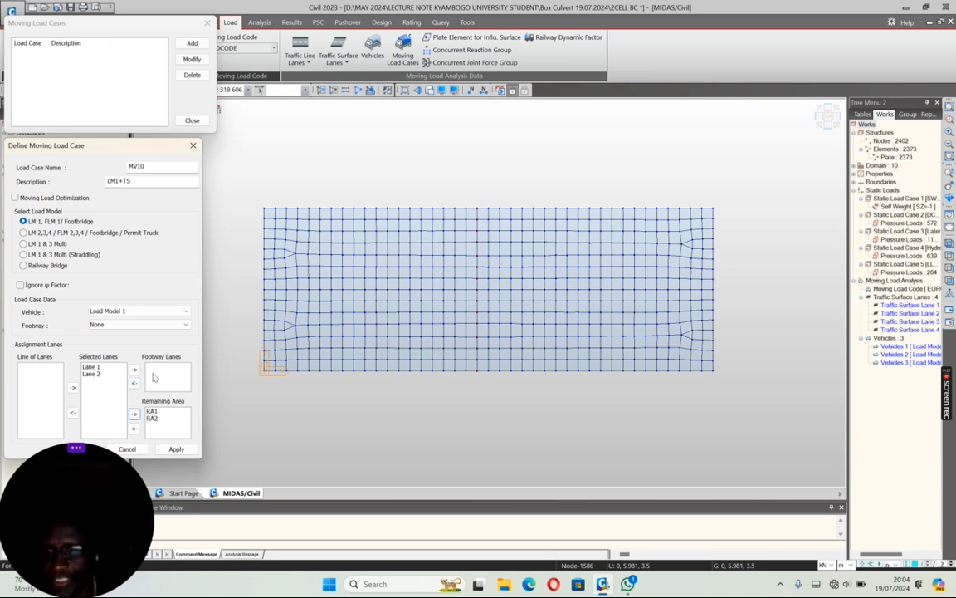
click(172, 448)
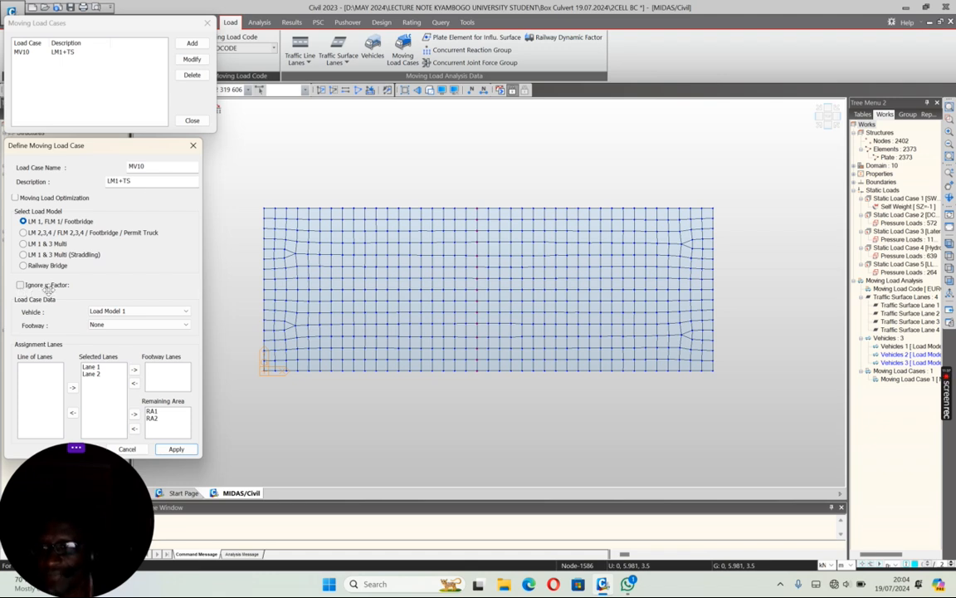
Step: Add moving load case MV11 with the same LM1 lane assignment, ignoring the ψ factor
click(21, 285)
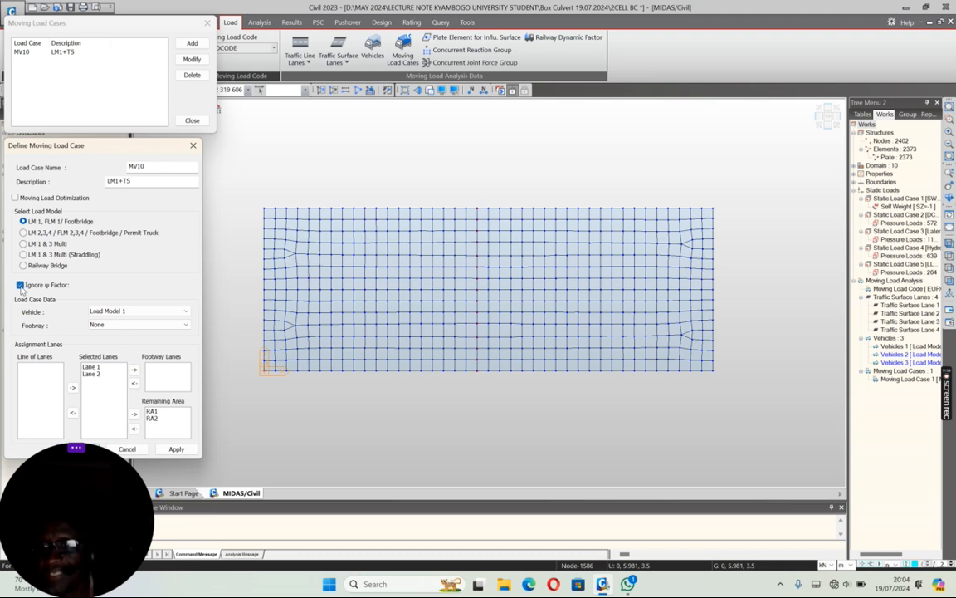
drag(141, 166, 156, 167)
text(1)
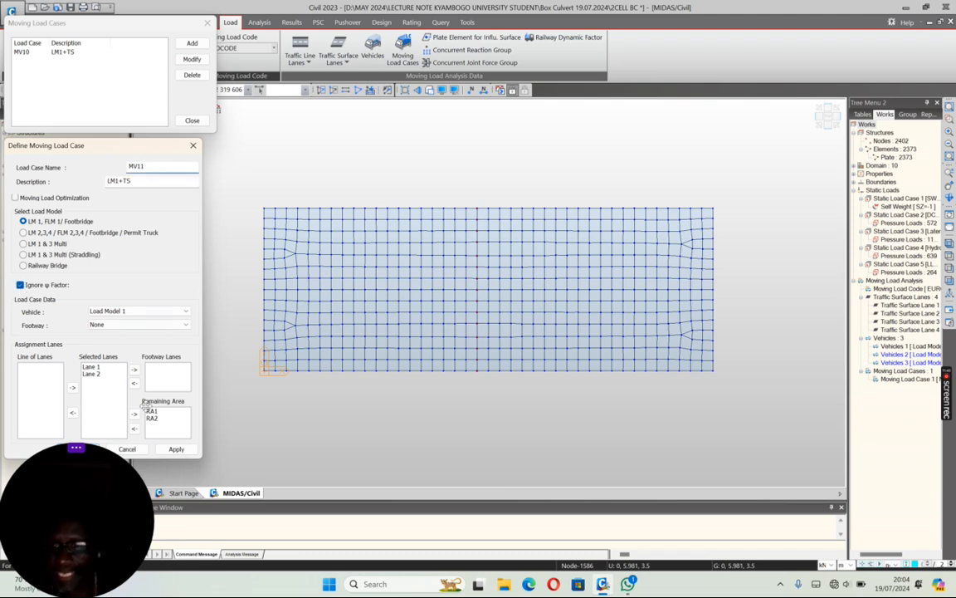
click(176, 448)
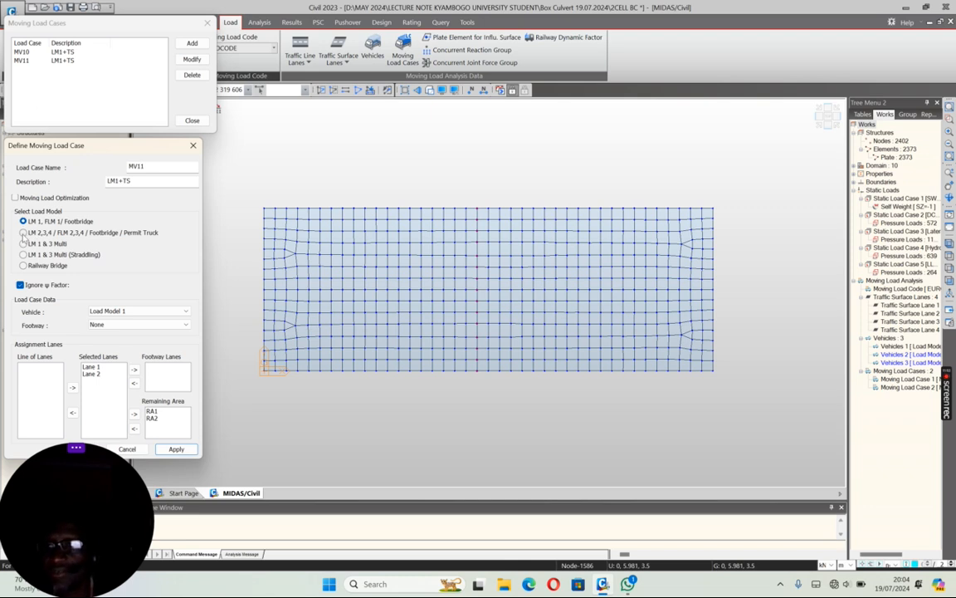
Step: Switch to the LM 2,3,4 load model and add a Load Model 2 sub-load case assigned to Lane 1, Lane 2, RA1 and RA2
click(23, 233)
click(48, 425)
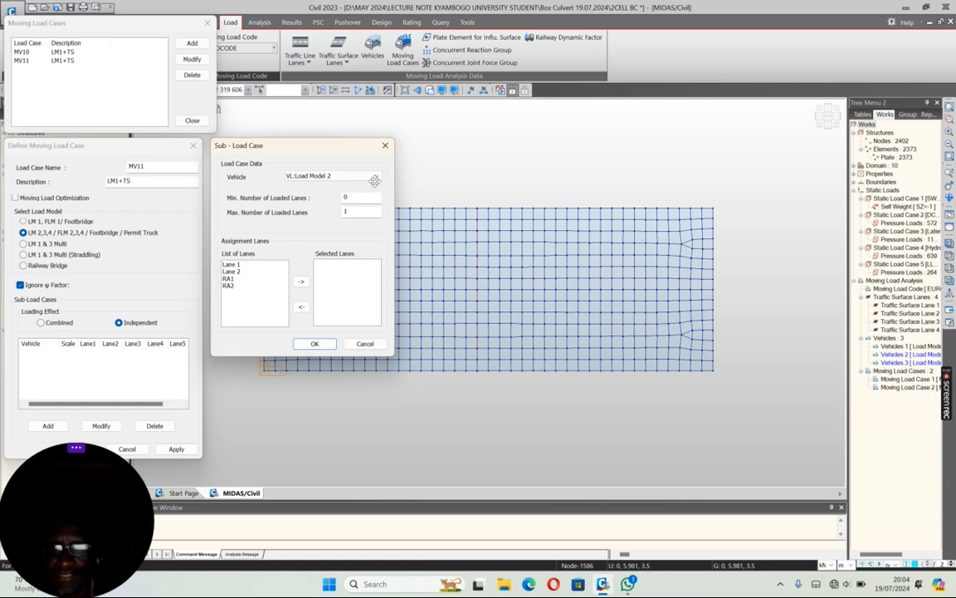
drag(229, 264, 227, 289)
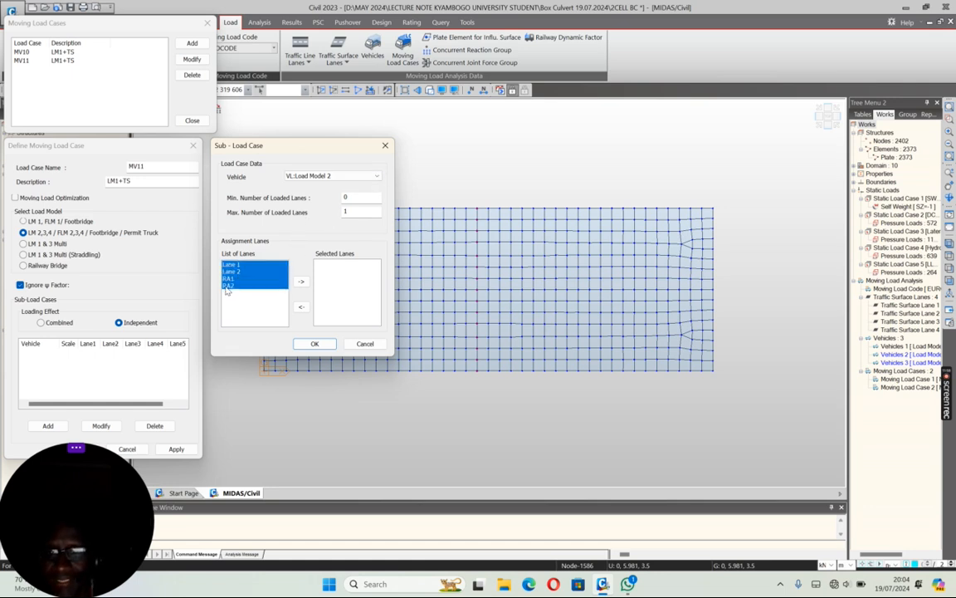
click(301, 282)
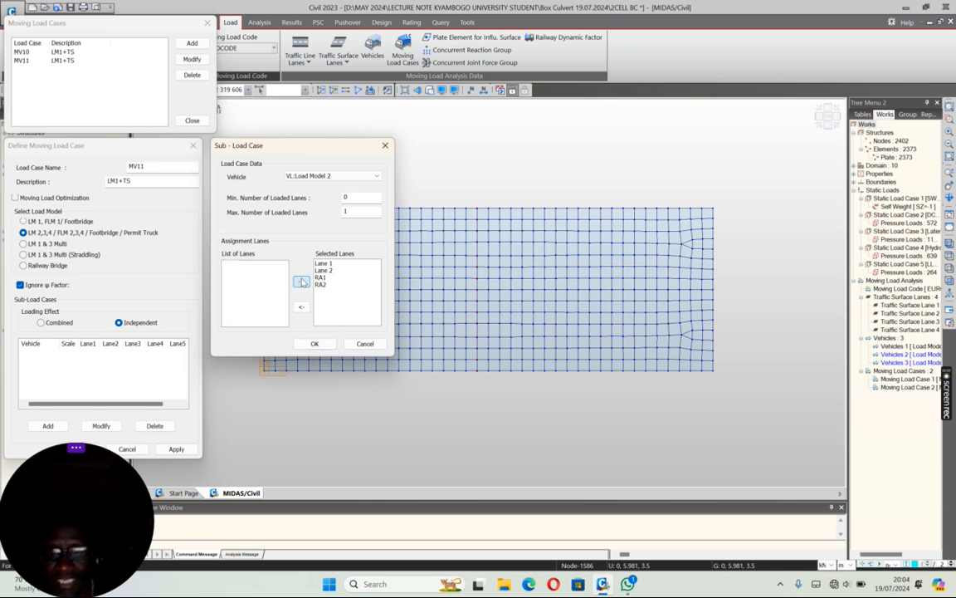
click(314, 342)
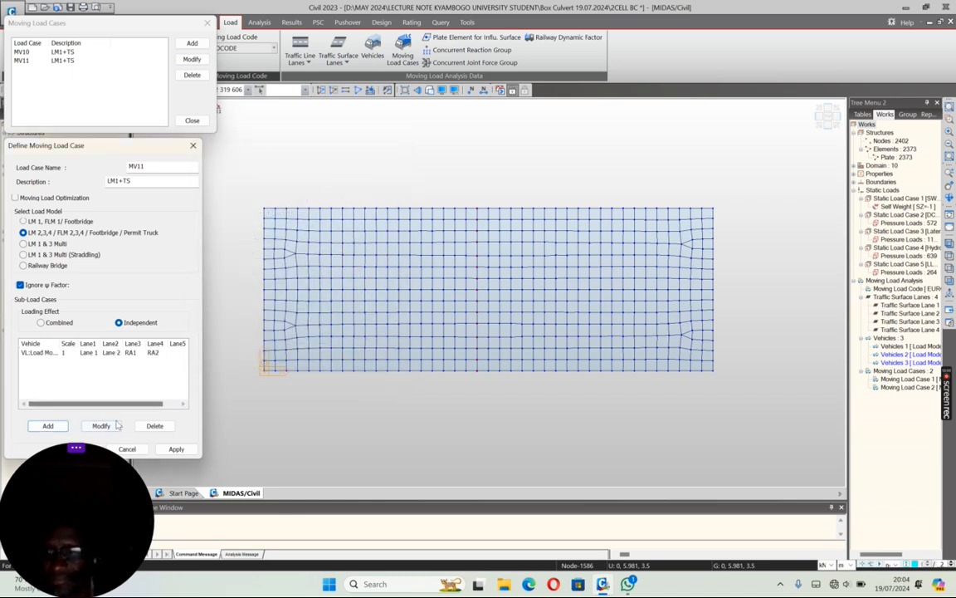
Step: Name the case MV20 with description LM2, stop ignoring the ψ factor, and apply it
drag(137, 166, 165, 172)
text(20)
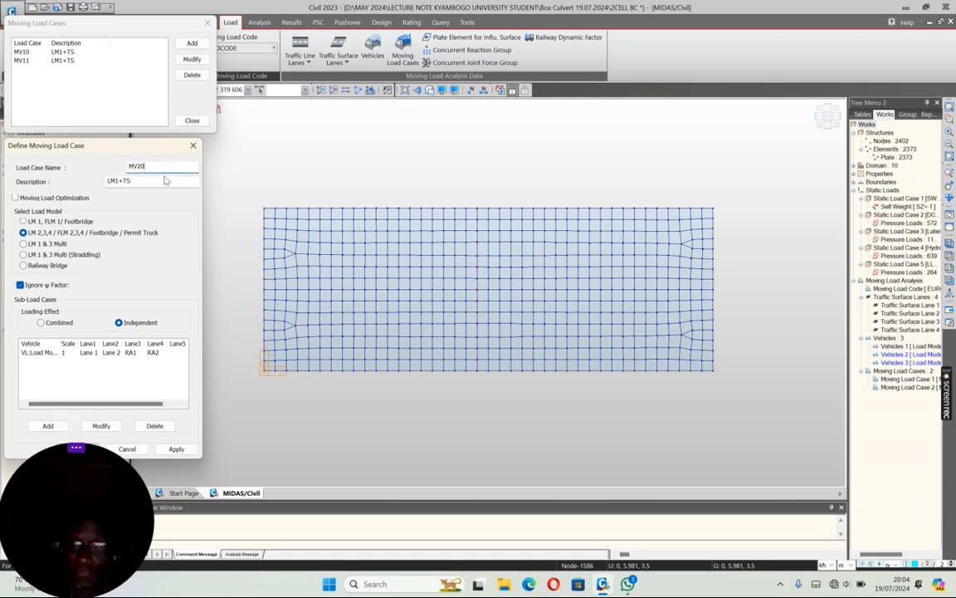
drag(114, 181, 155, 181)
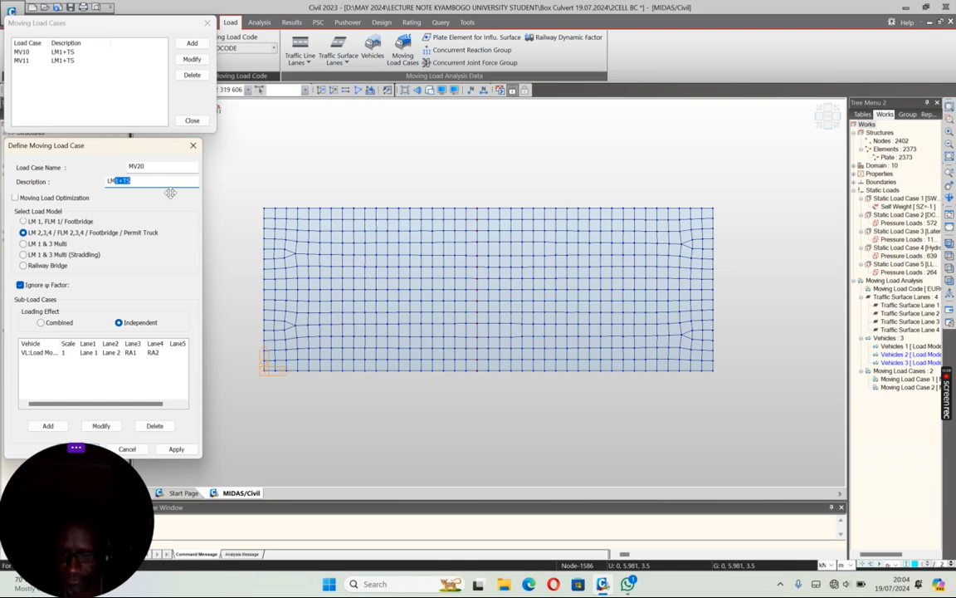
text(2)
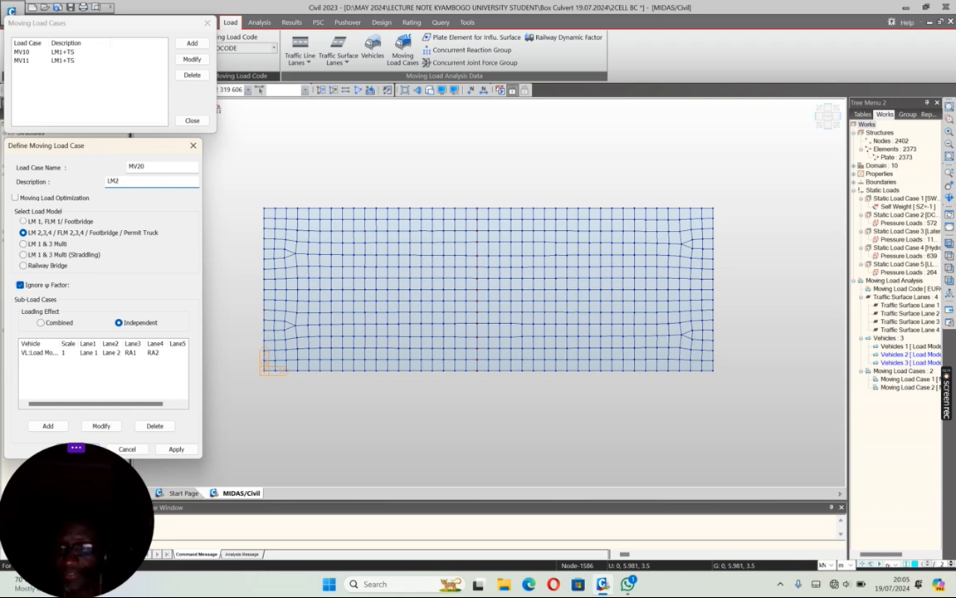
click(19, 284)
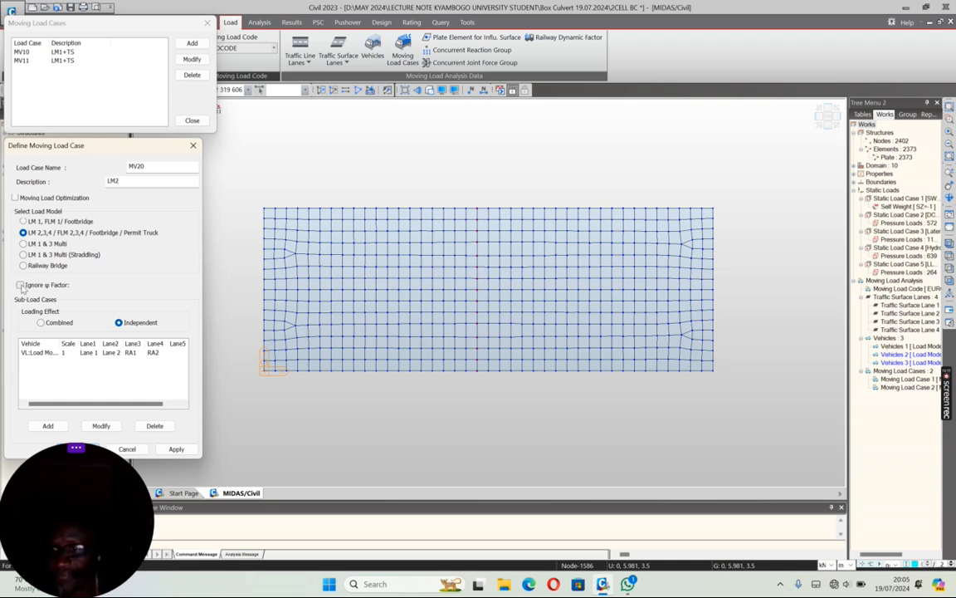
click(176, 449)
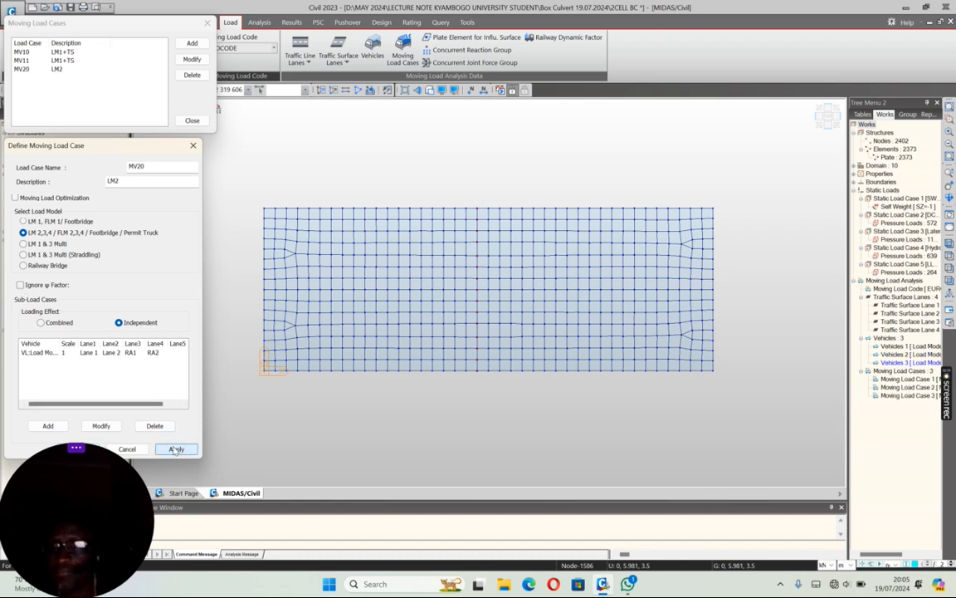
Step: Add moving load case MV21 with the same LM2 sub-load case, ignoring the ψ factor
drag(140, 167, 160, 171)
text(1)
click(20, 285)
click(176, 449)
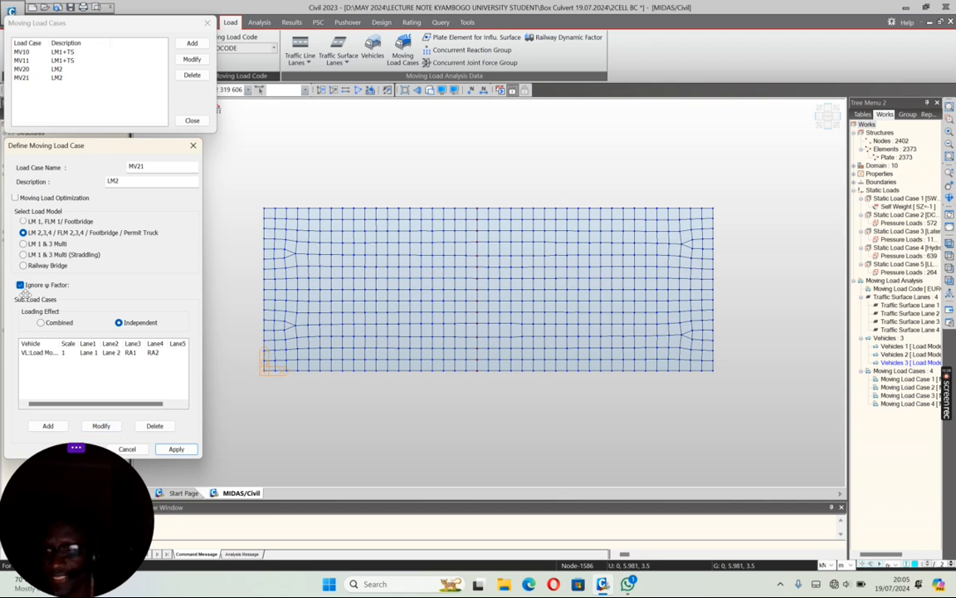
Step: Choose the LM 1 & 3 Multi (Straddling) load model with Load Model 3 (UK NA) as the special vehicle
click(23, 254)
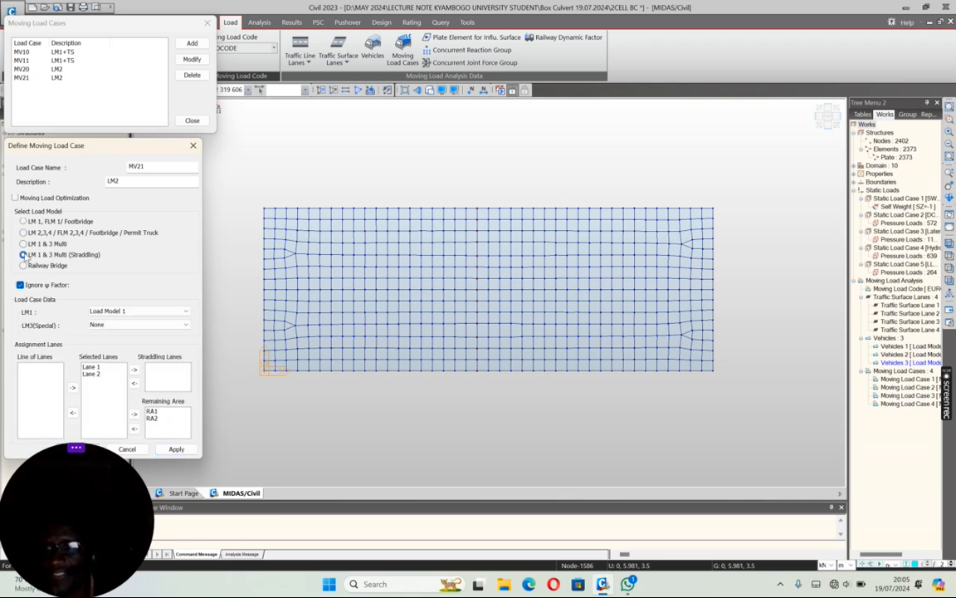
click(137, 325)
click(132, 340)
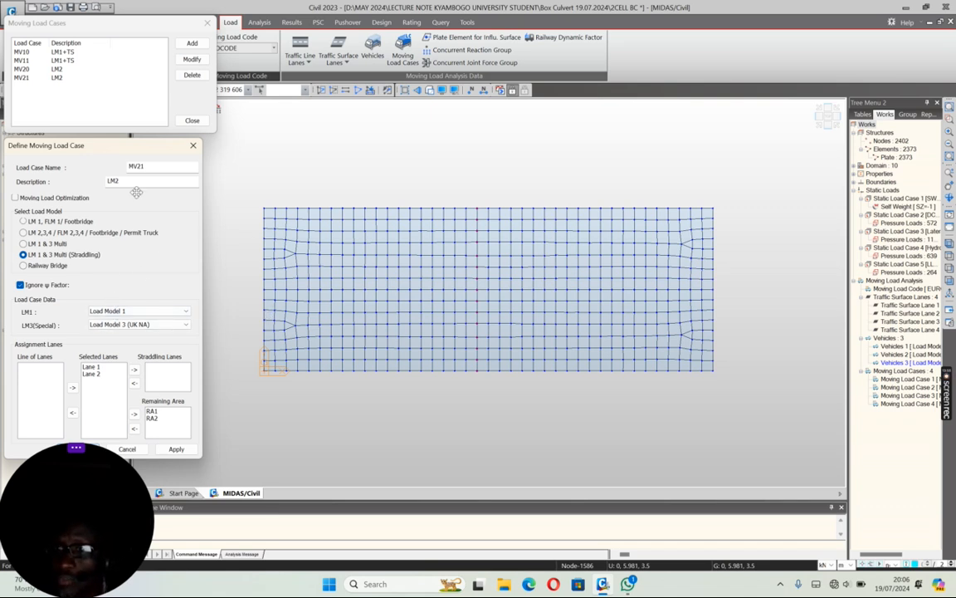
Step: Name the case MV30 with description LM1+LM3, stop ignoring the ψ factor, and apply it
drag(114, 180, 140, 199)
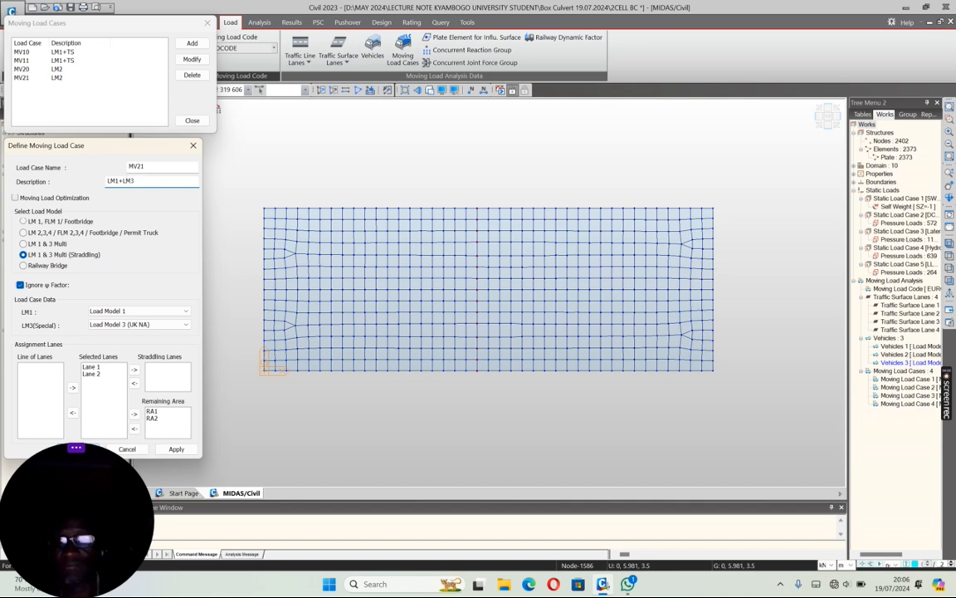
drag(136, 166, 170, 173)
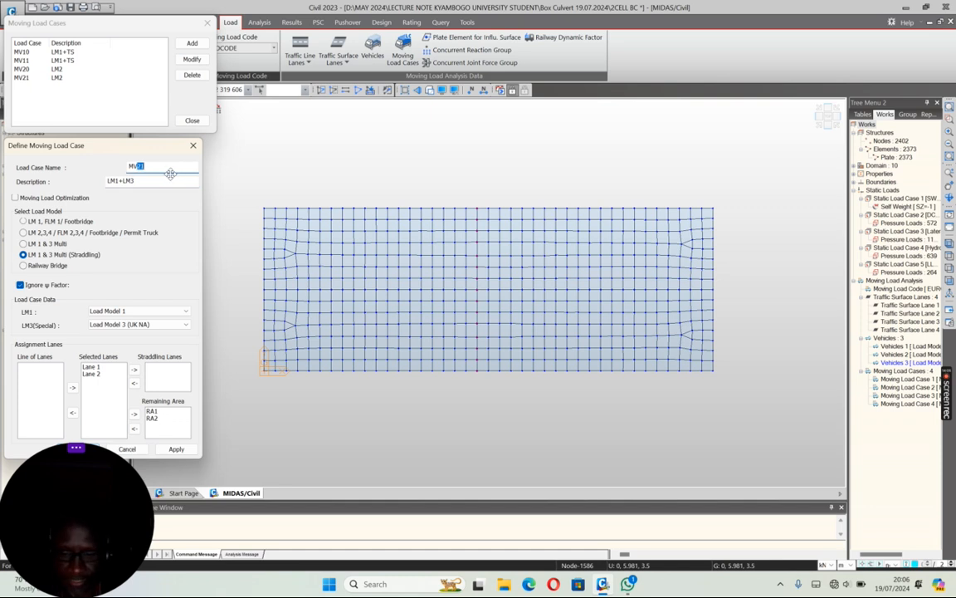
text(30)
click(20, 285)
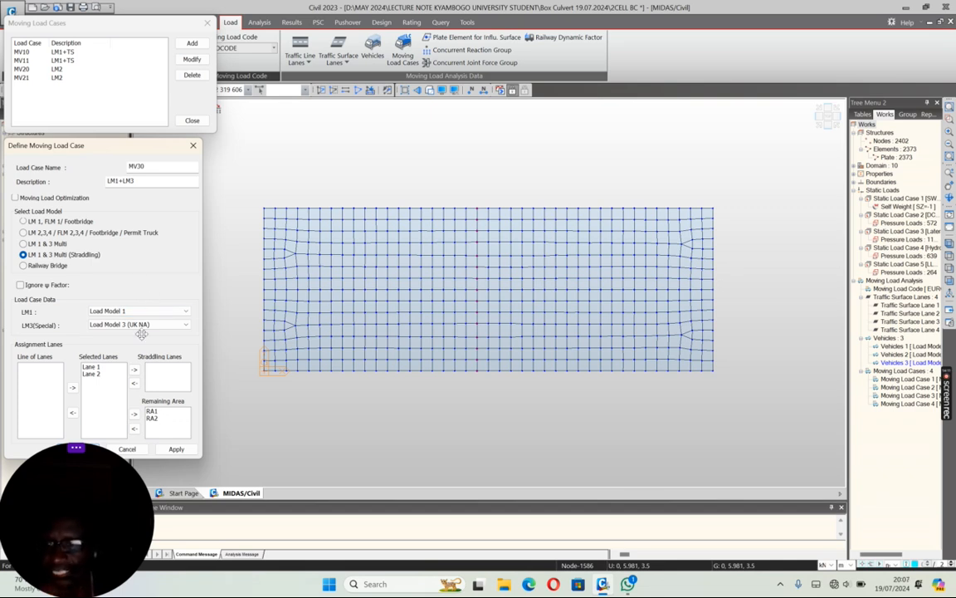
click(165, 450)
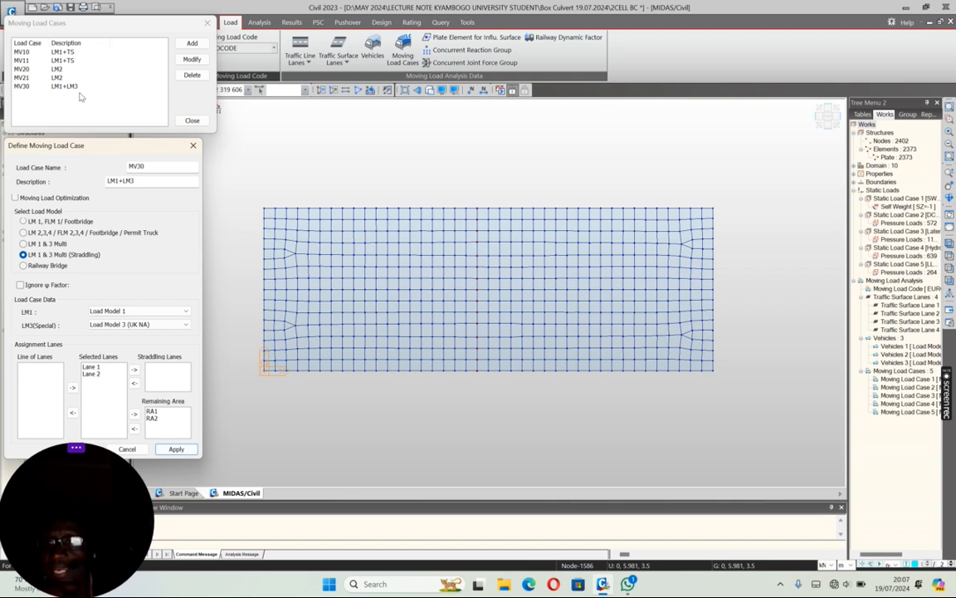
Step: Add moving load case MV31 with the same LM1+LM3 settings, ignoring the ψ factor, and finish the moving load case definitions
drag(143, 167, 160, 170)
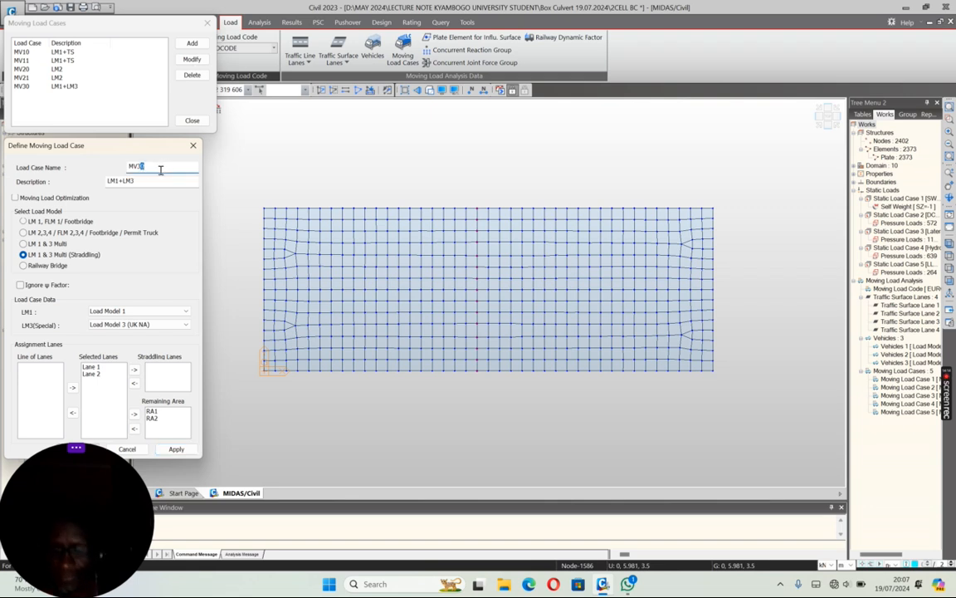
text(1)
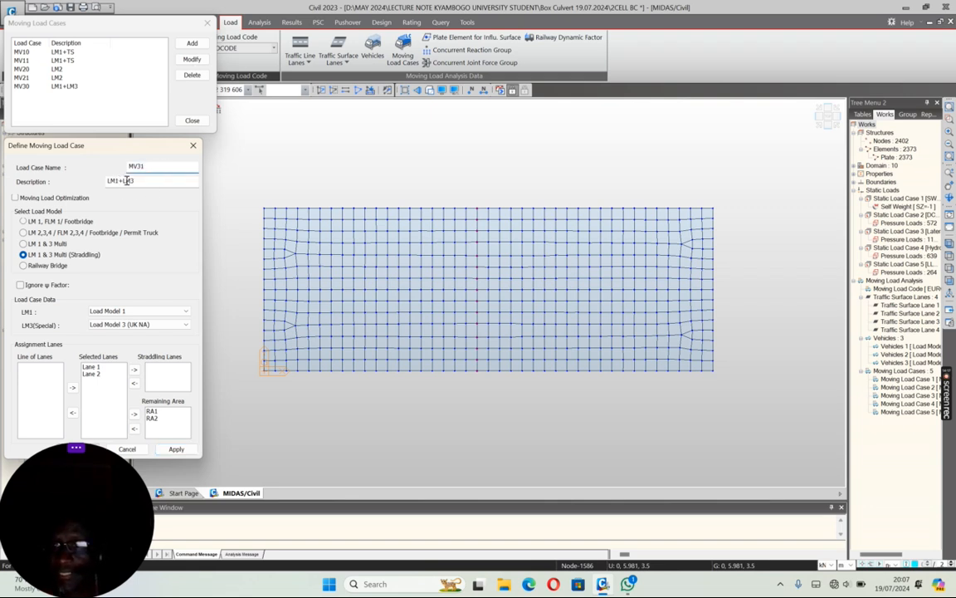
click(20, 284)
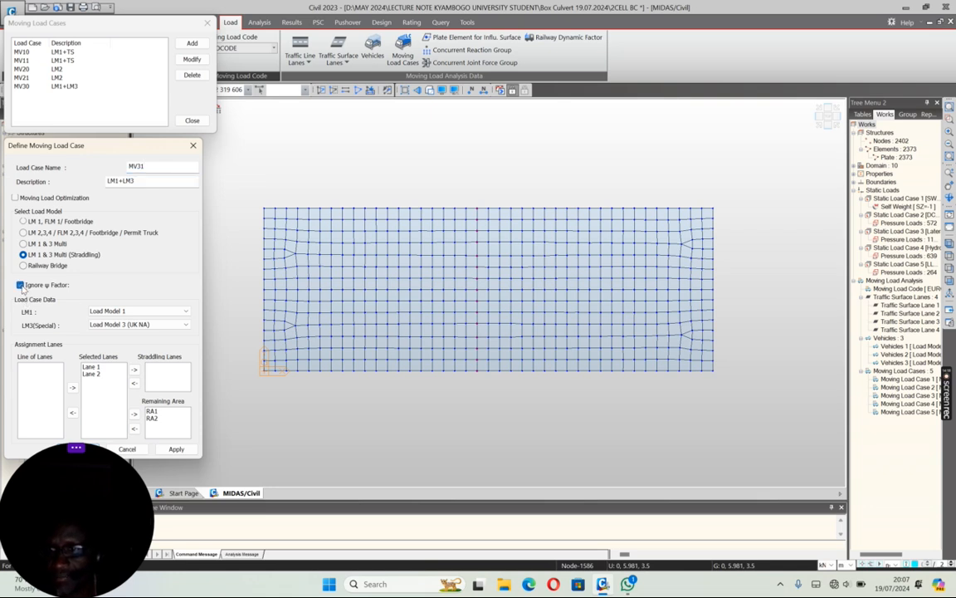
click(175, 448)
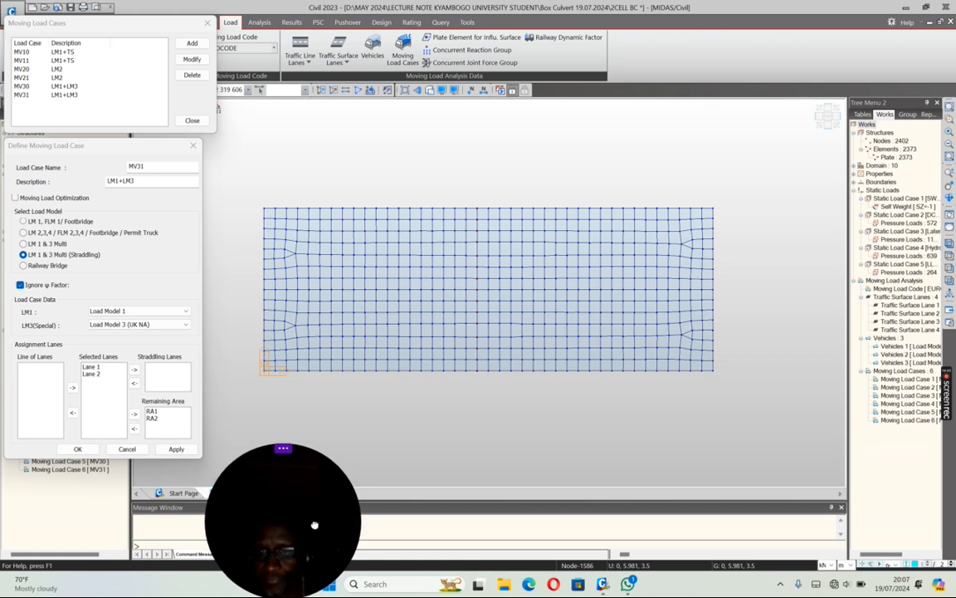
click(78, 449)
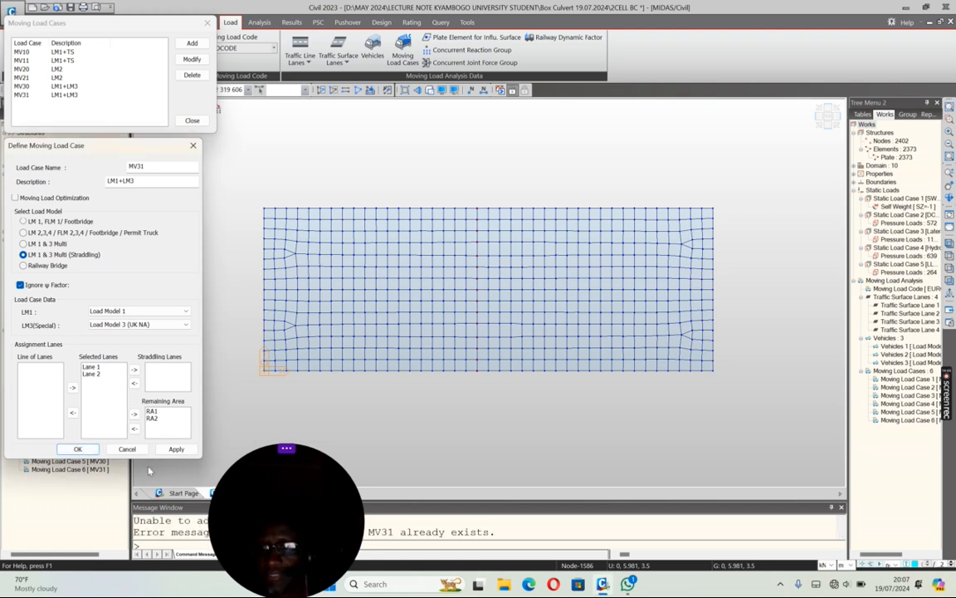
click(129, 449)
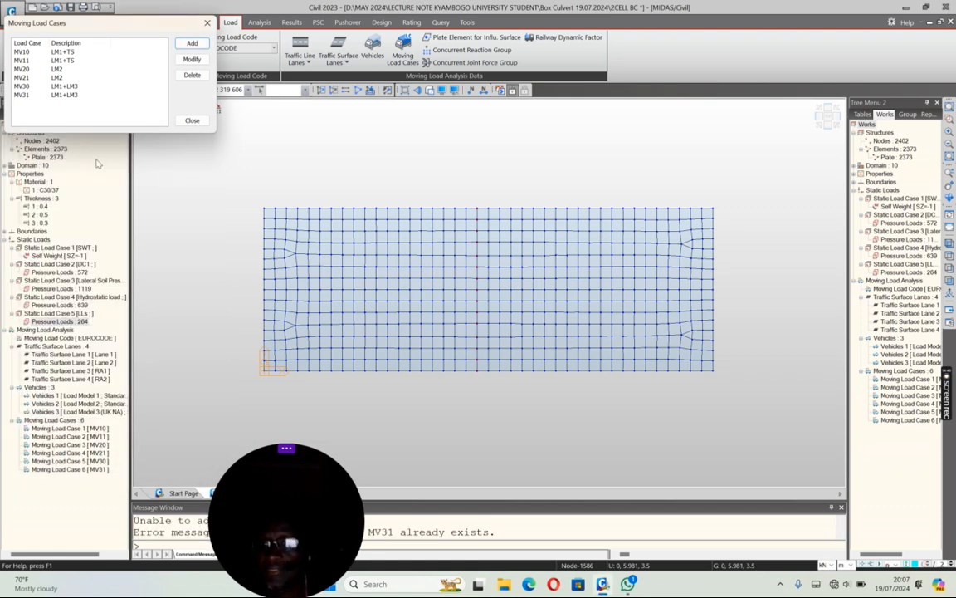
click(192, 121)
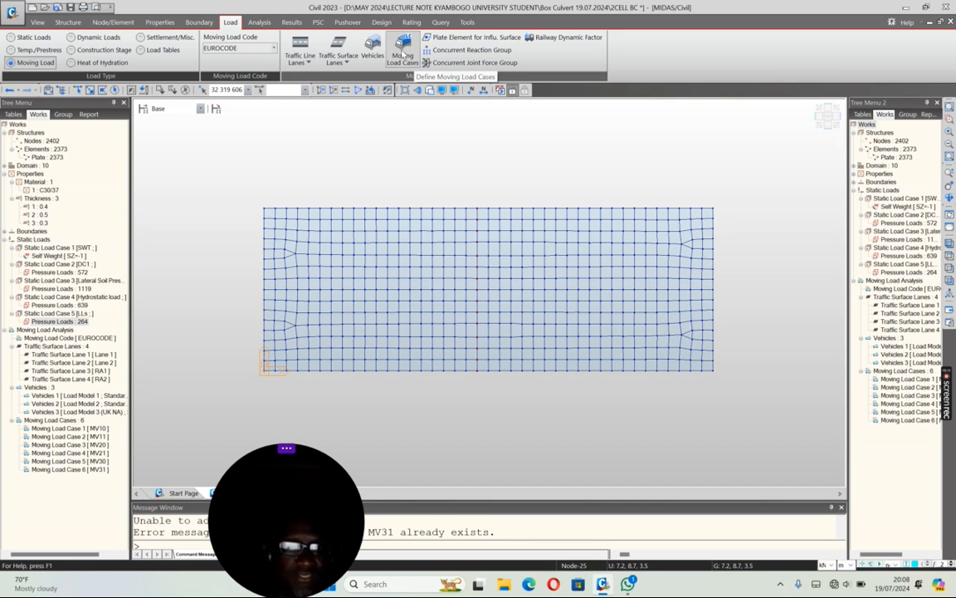
Step: Define the moving load analysis control data with influence line dependent points, 3 points per line element, and Center + Nodal plate results
click(254, 22)
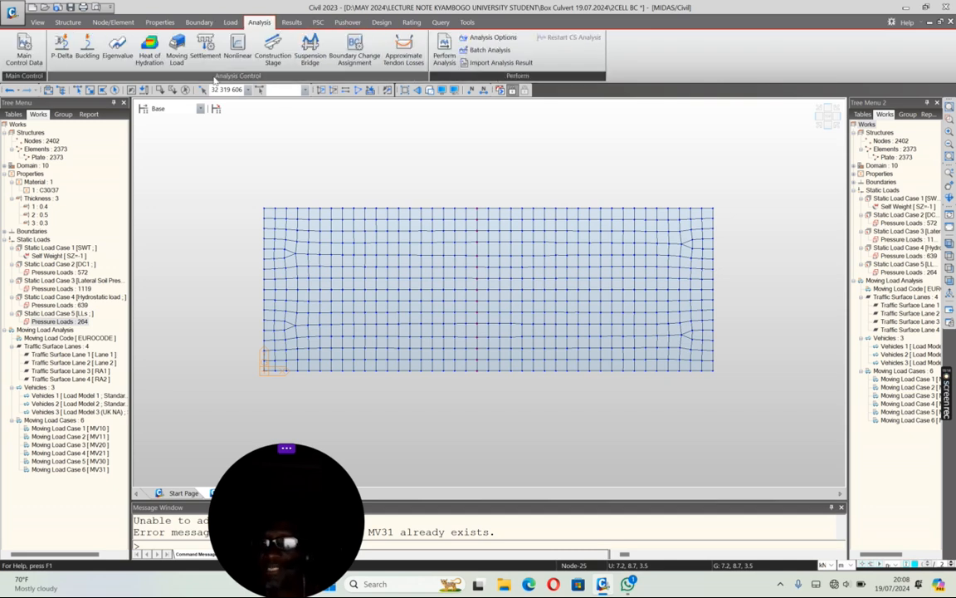
click(176, 49)
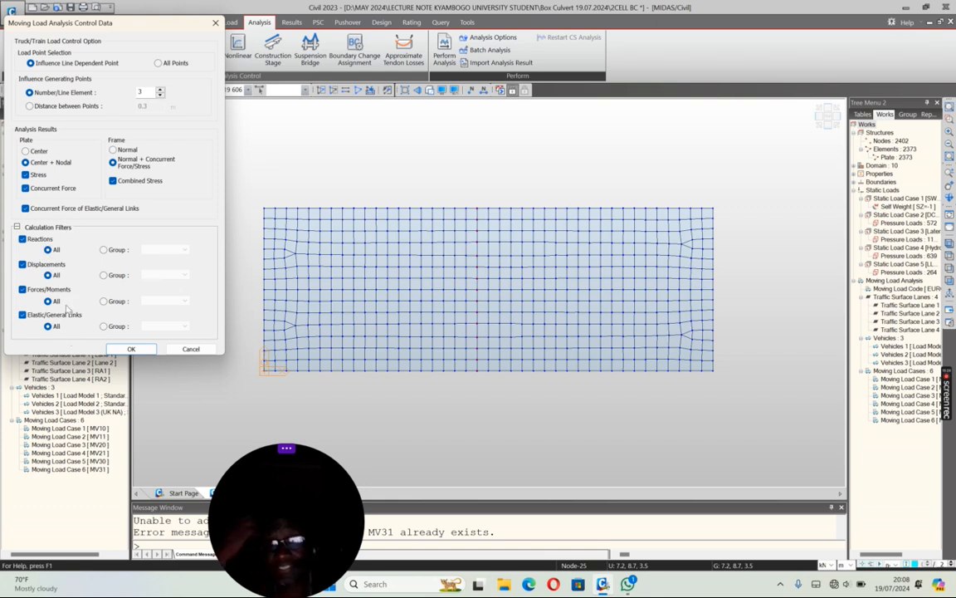
click(130, 349)
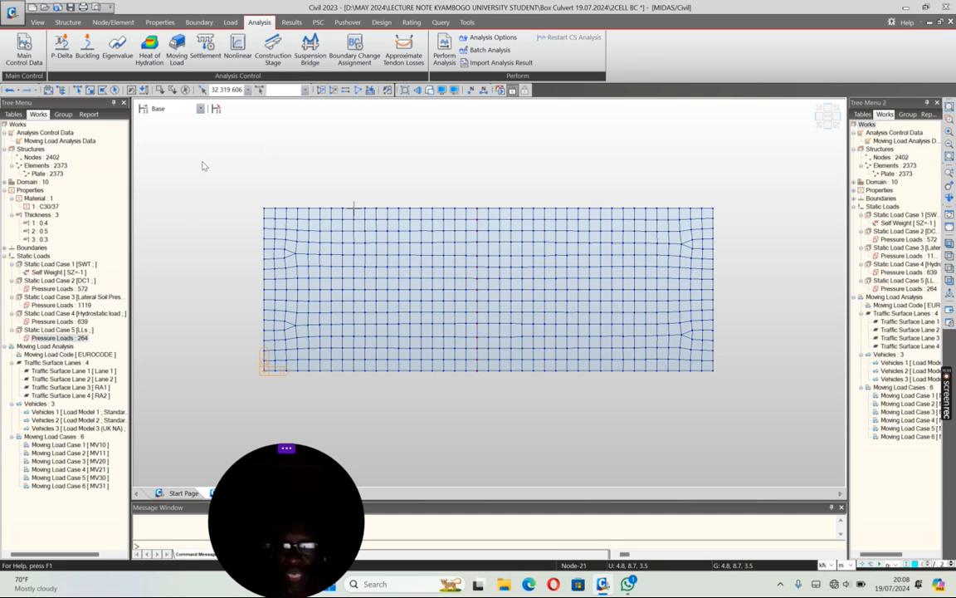
Step: Activate all elements of the culvert model and display it in isometric view
click(358, 94)
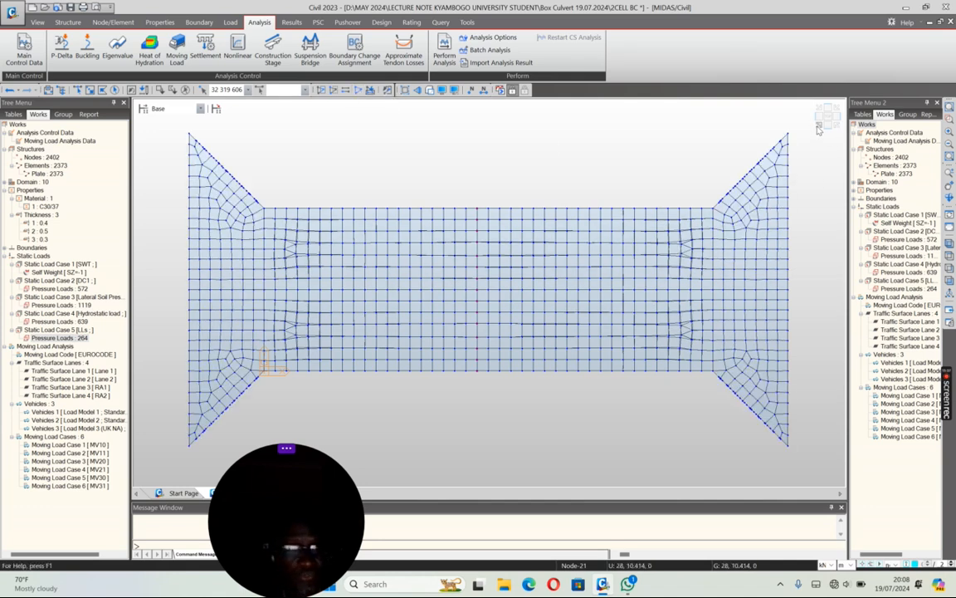
click(818, 129)
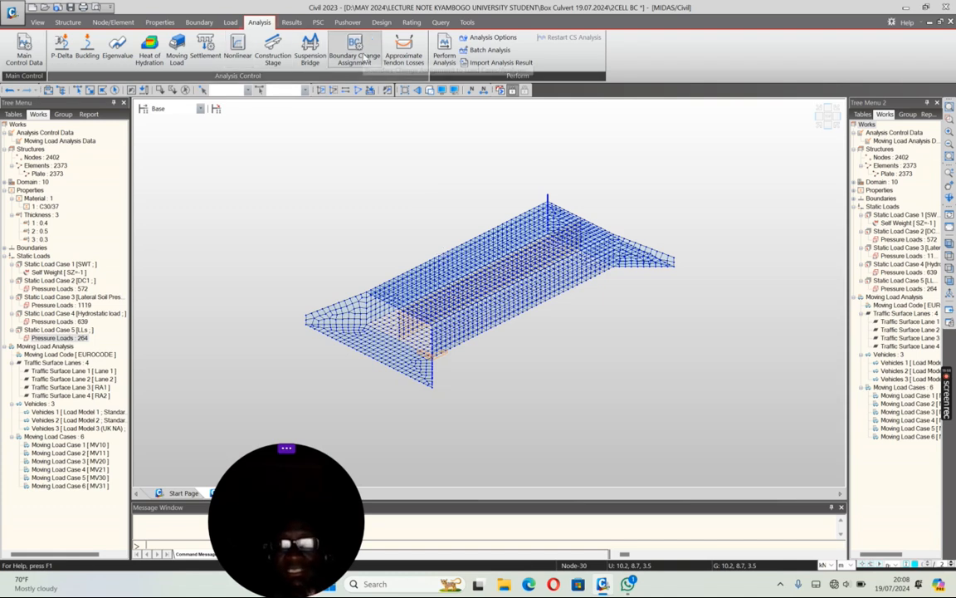
click(381, 22)
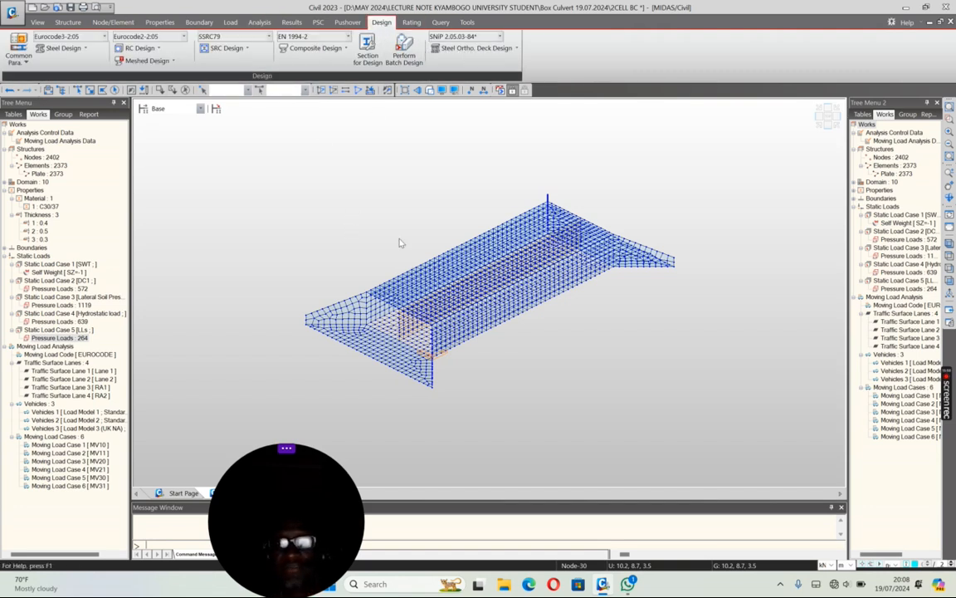
Step: Examine which plate elements each of the existing mesh domains 1 to 10 covers
click(93, 24)
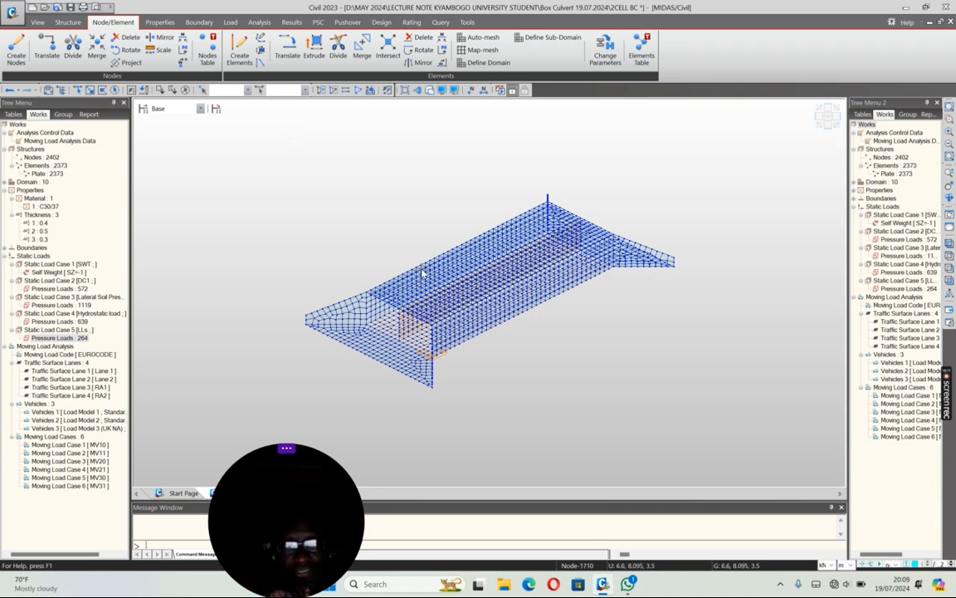
click(486, 63)
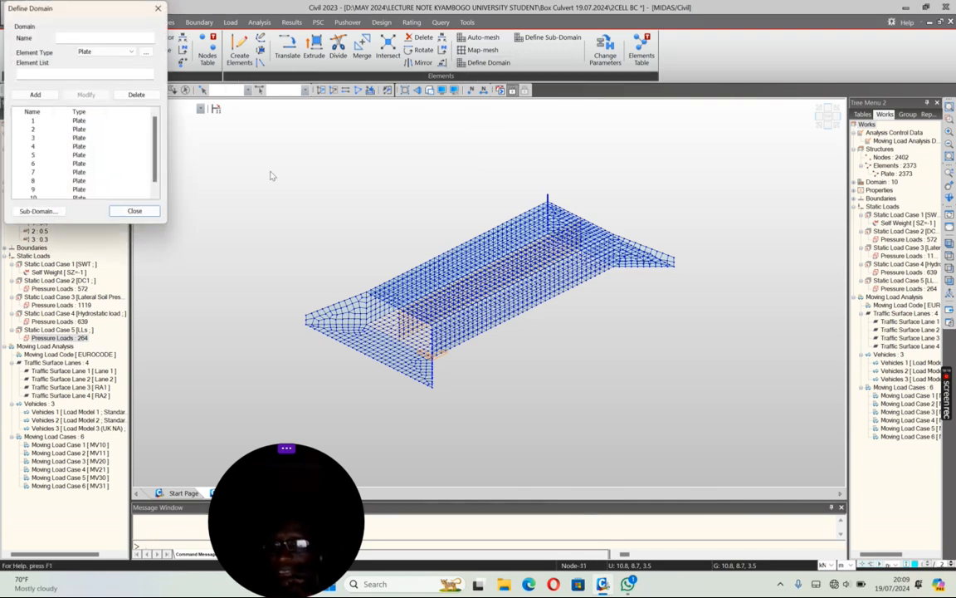
click(74, 121)
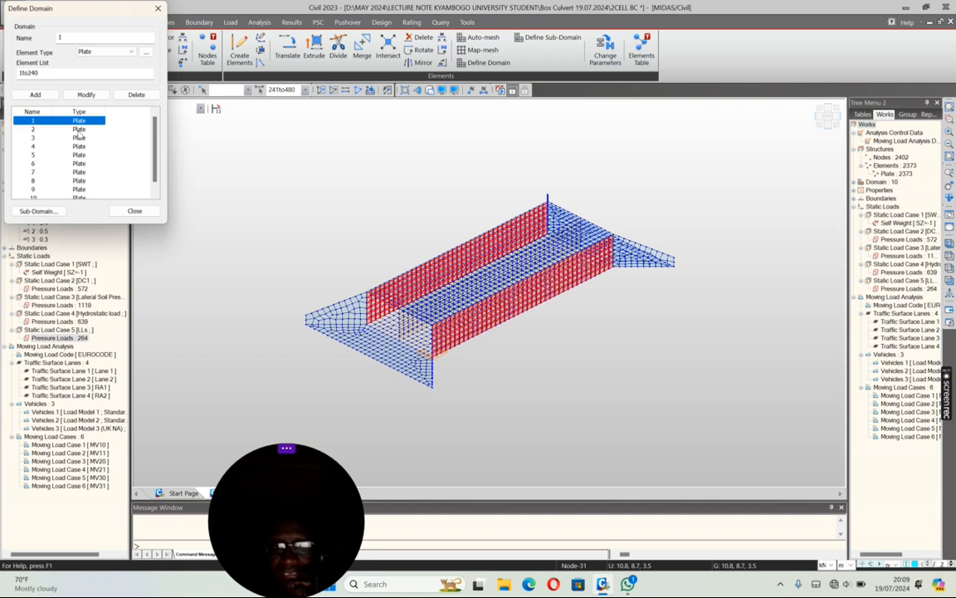
click(79, 131)
click(79, 138)
click(79, 146)
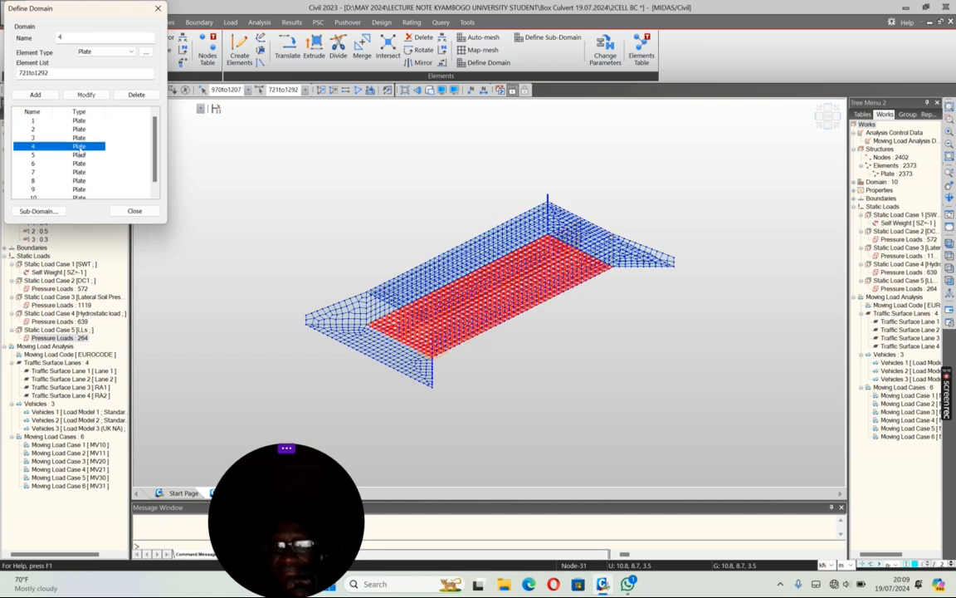
click(79, 154)
click(80, 164)
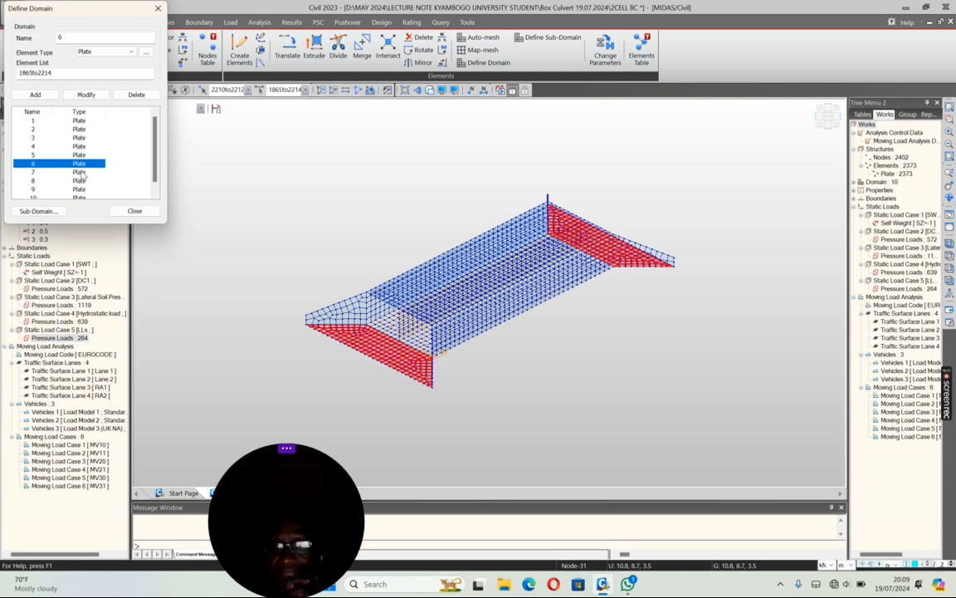
click(79, 172)
click(79, 171)
click(80, 181)
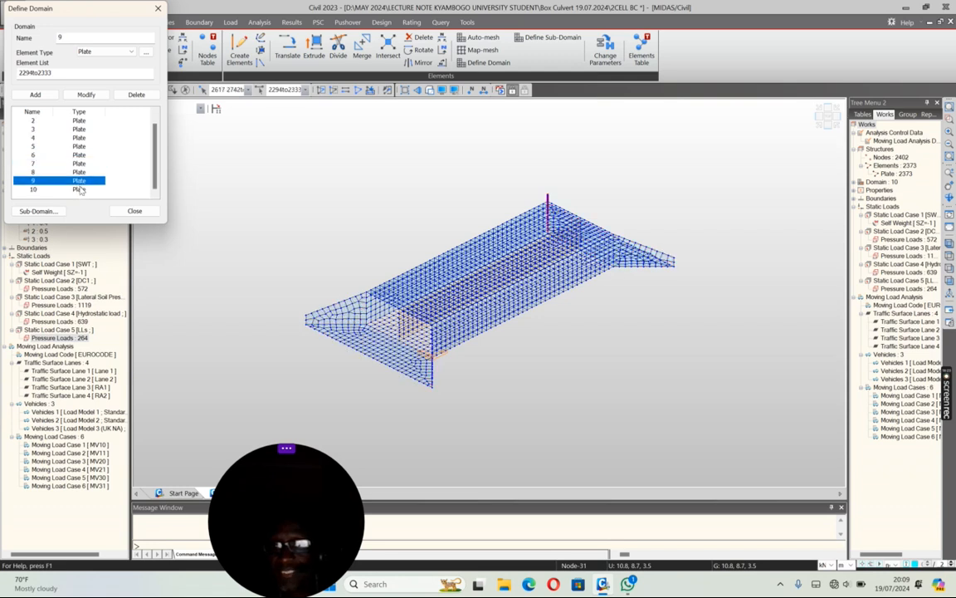
click(79, 189)
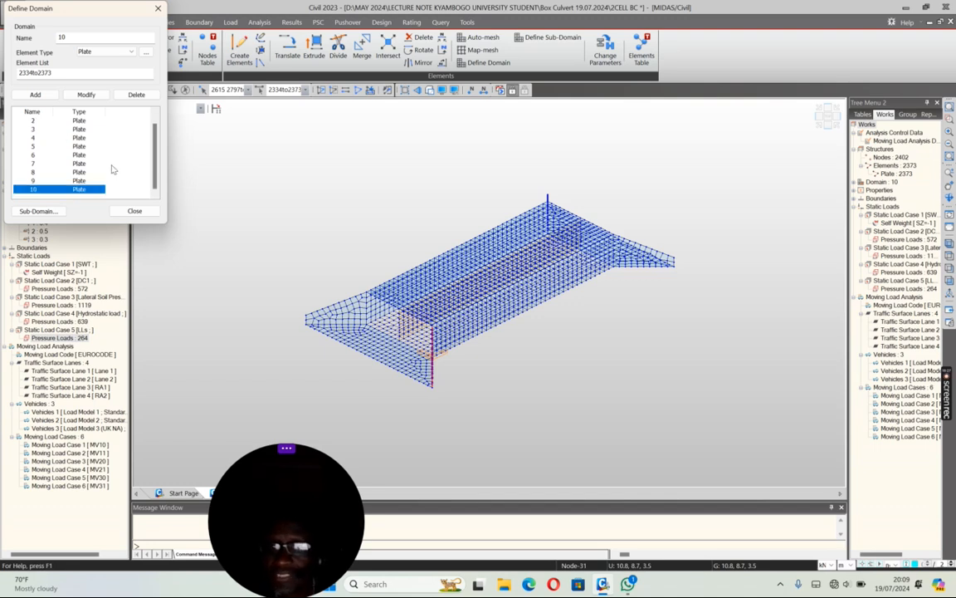
Step: Delete all the existing plate domains, 1 through 10
scroll(62, 132, up, 1)
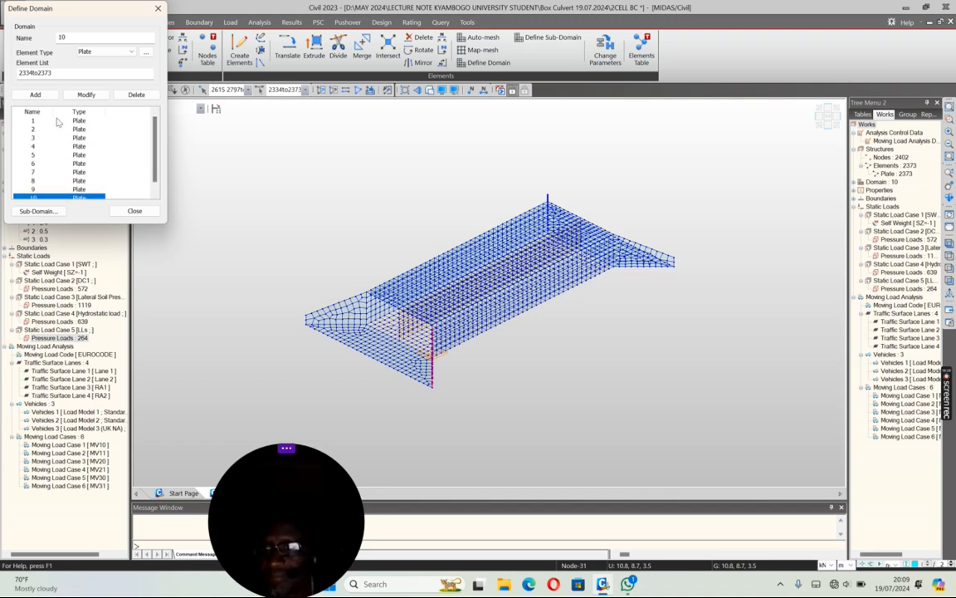
click(78, 121)
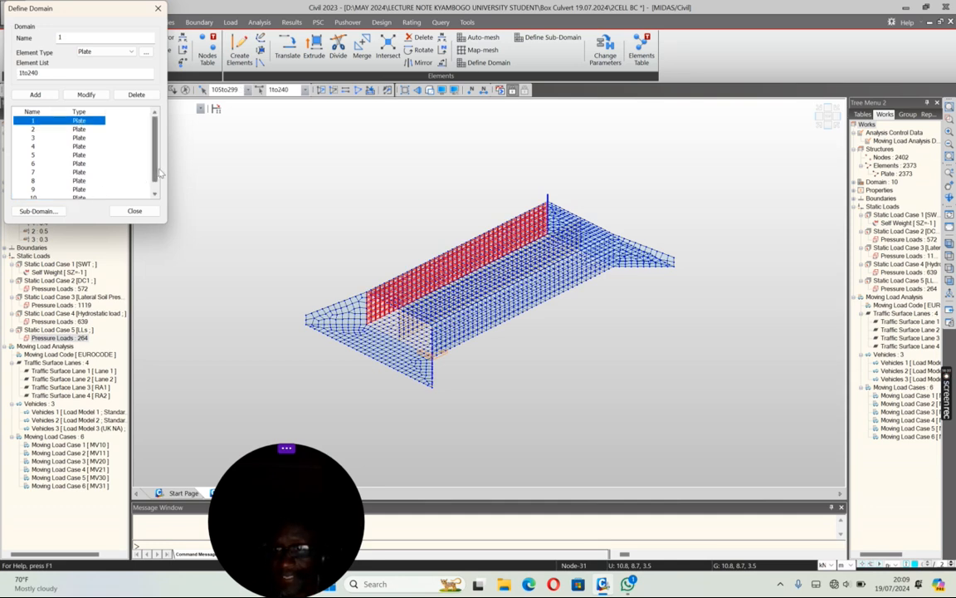
drag(154, 170, 154, 178)
click(76, 191)
shift+click(76, 190)
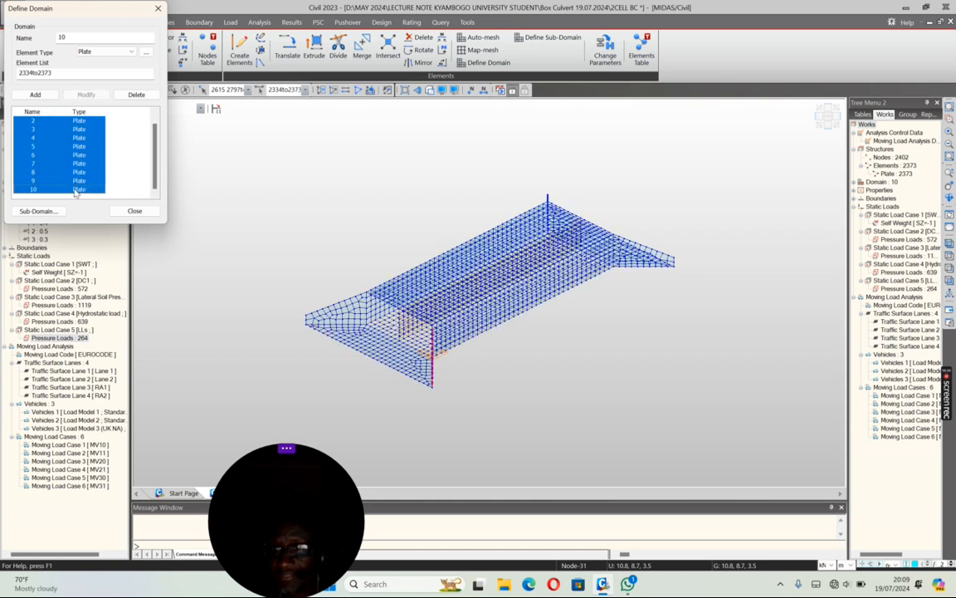
click(133, 95)
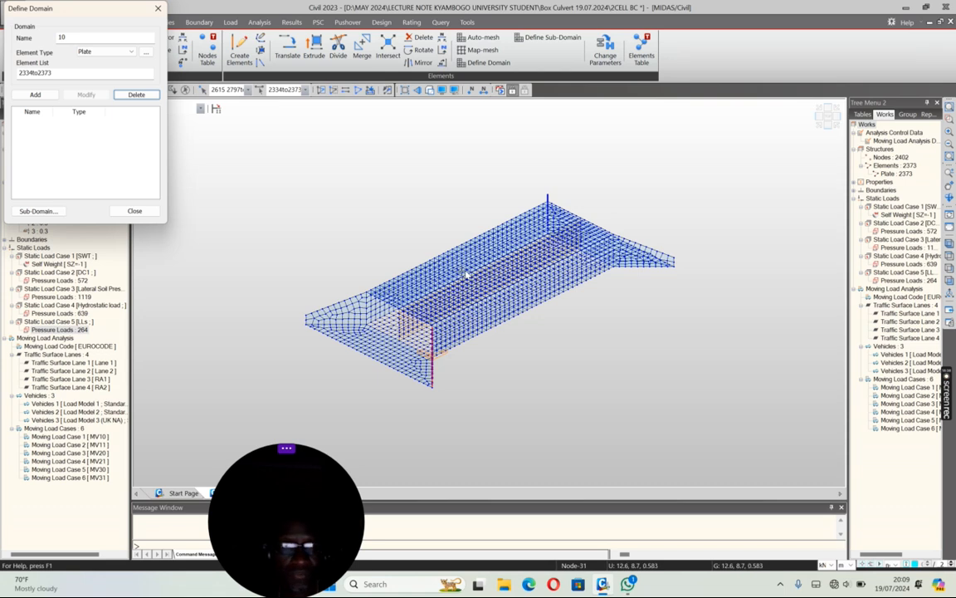
Step: Add a plate domain named BOX CULVERT that contains every element of the model (1to2373)
click(446, 190)
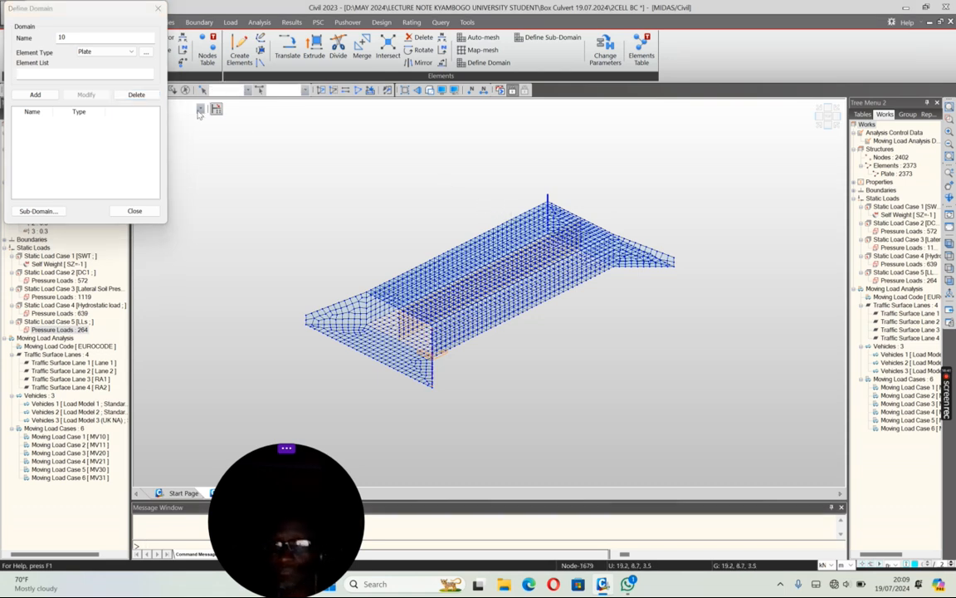
drag(113, 12, 138, 117)
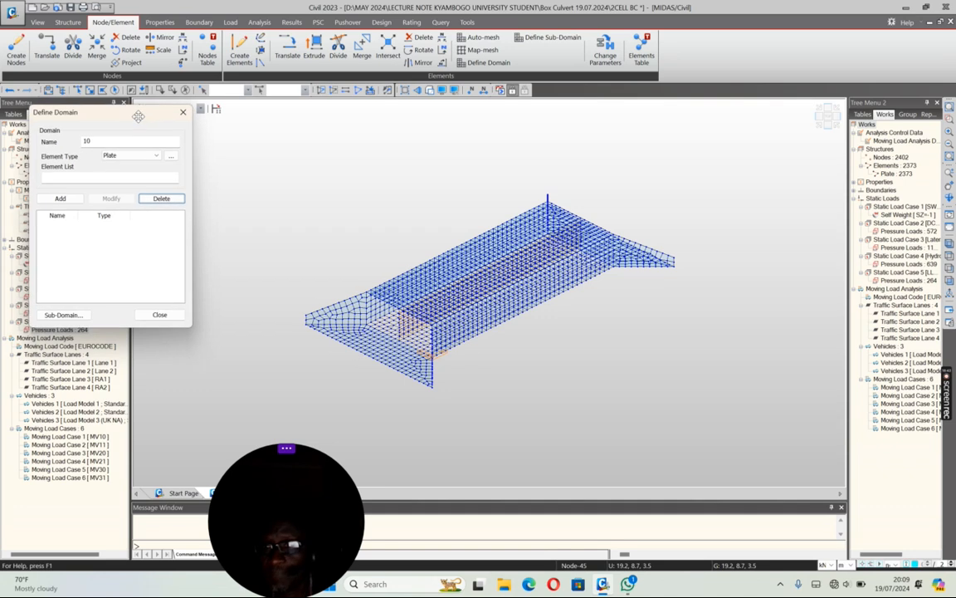
double_click(85, 141)
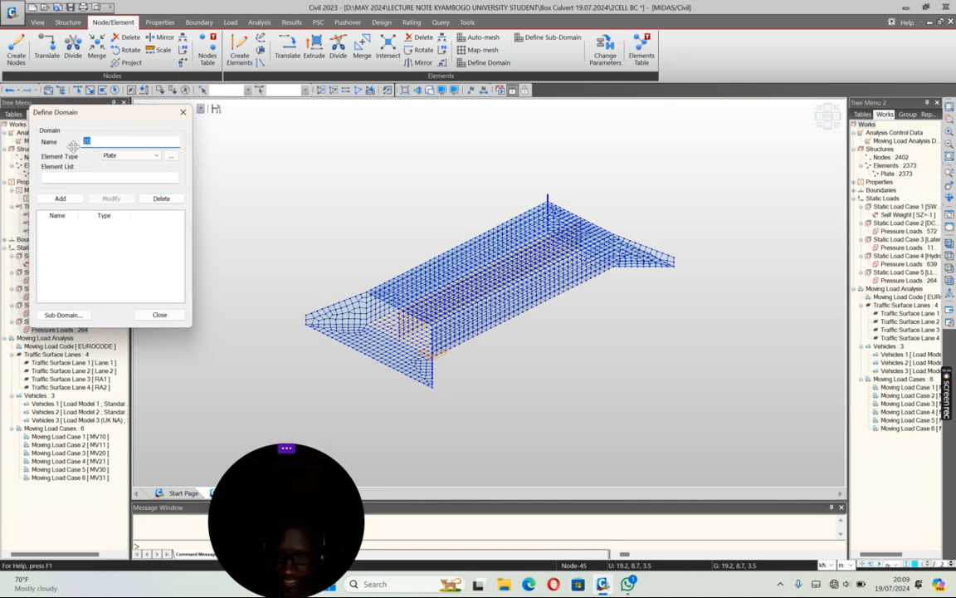
text(BOX CULVERT)
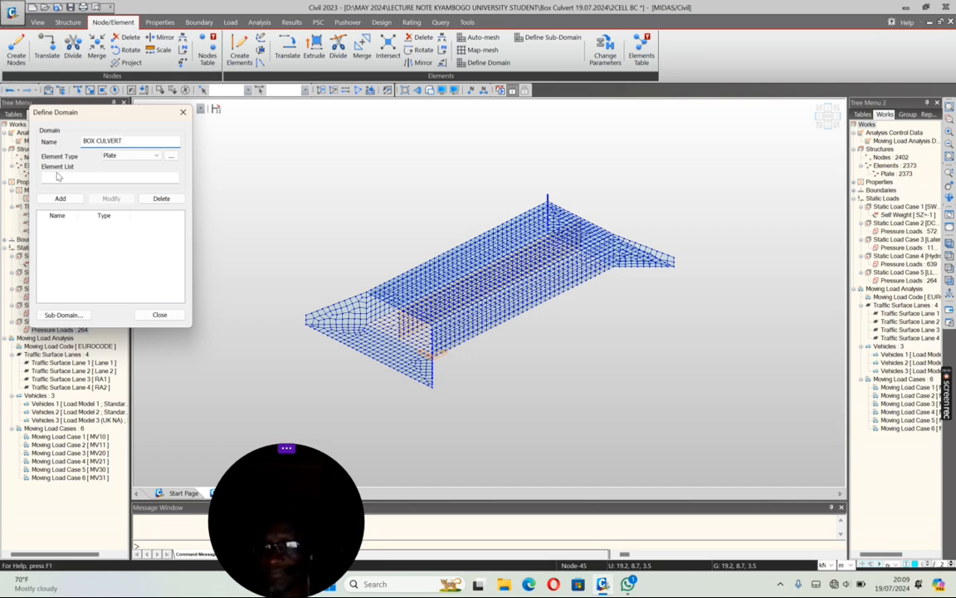
click(57, 176)
click(89, 90)
drag(287, 166, 835, 410)
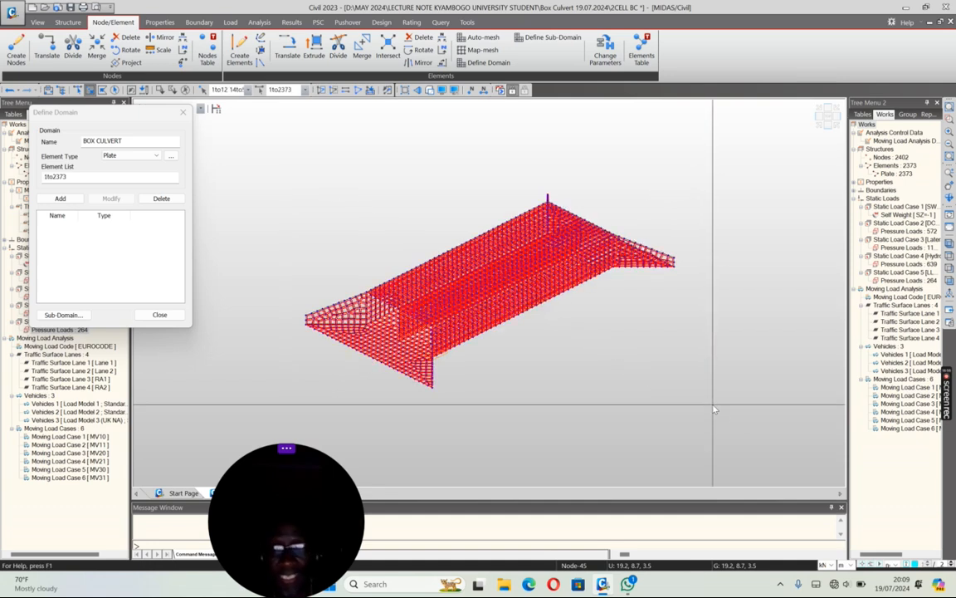
click(60, 199)
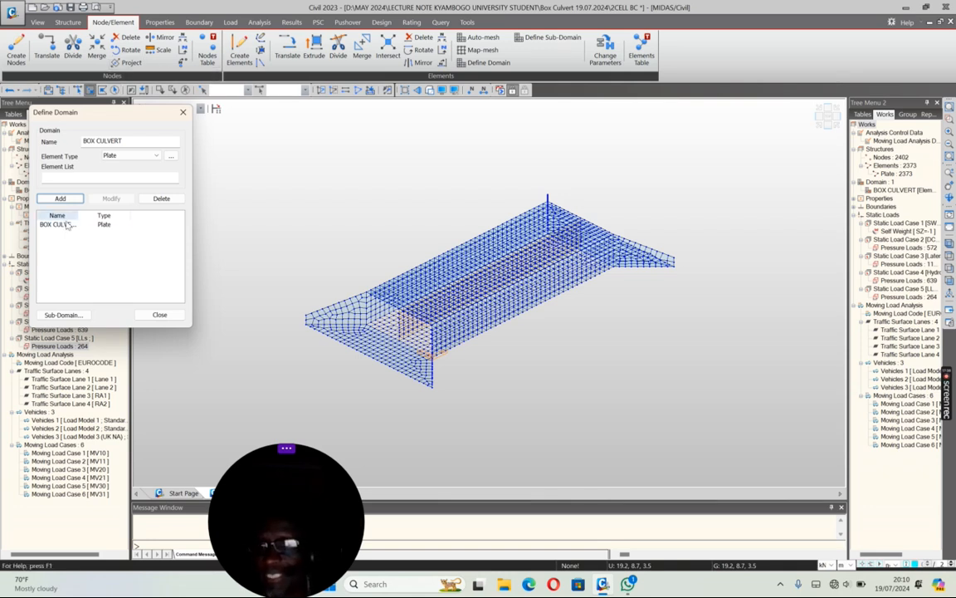
Step: Start a sub-domain for the BOX CULVERT domain with member type Plate Beam (1D) and Local rebar direction
click(68, 316)
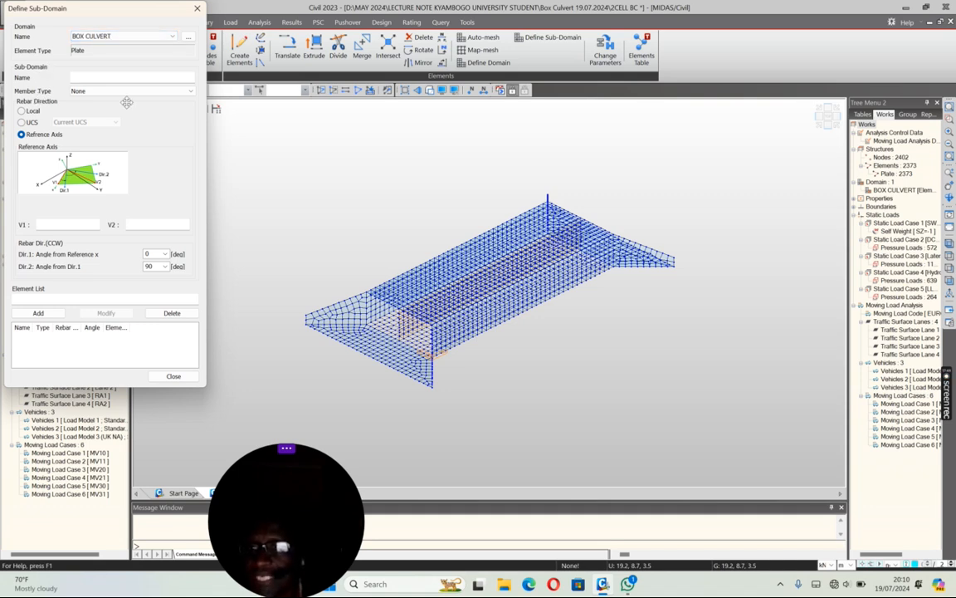
click(191, 93)
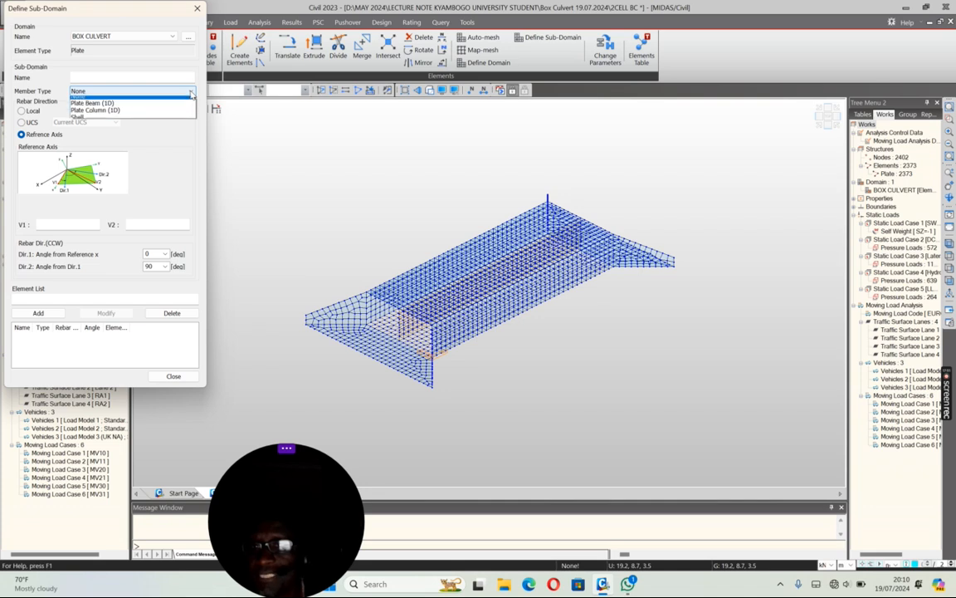
click(109, 108)
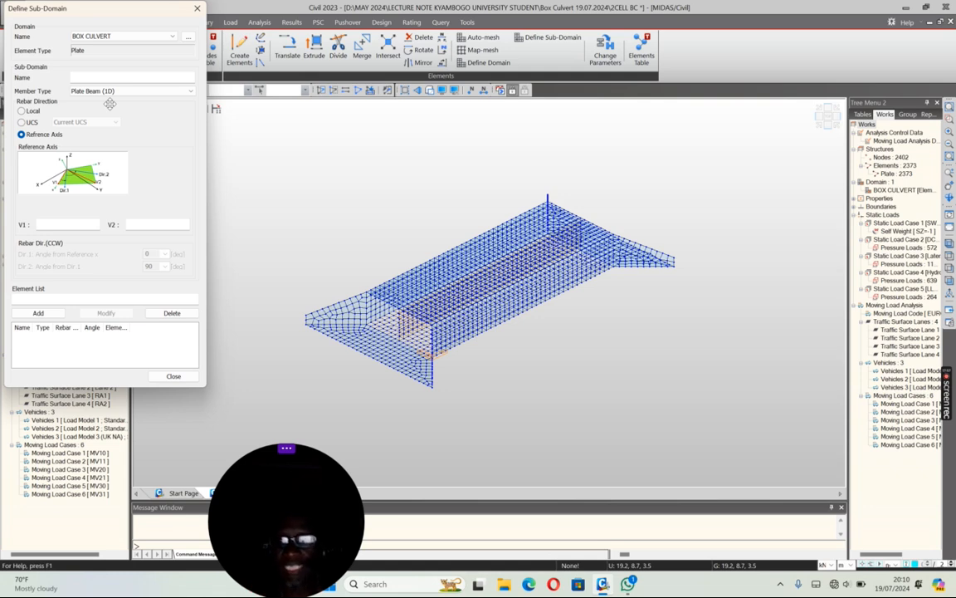
click(143, 92)
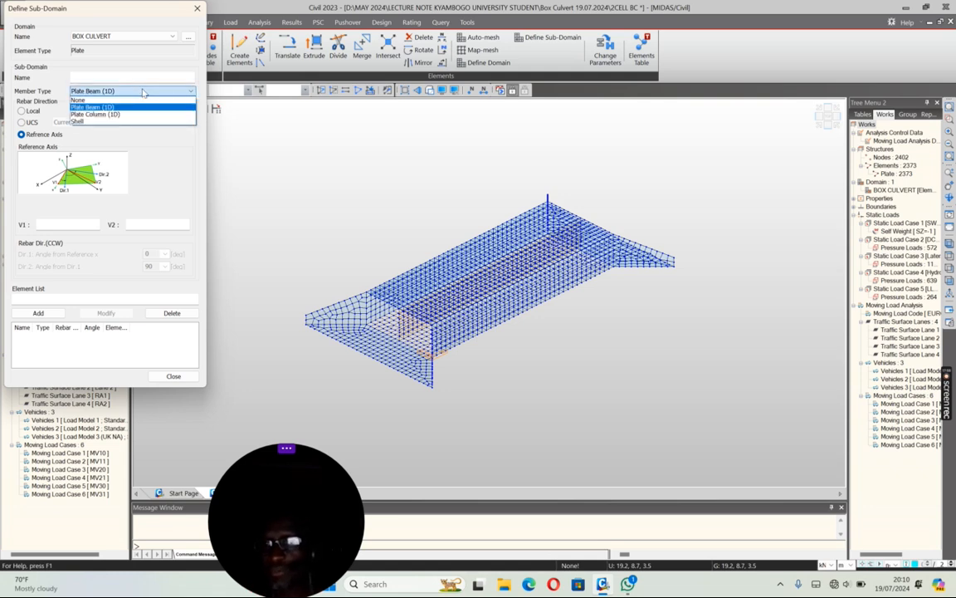
click(127, 73)
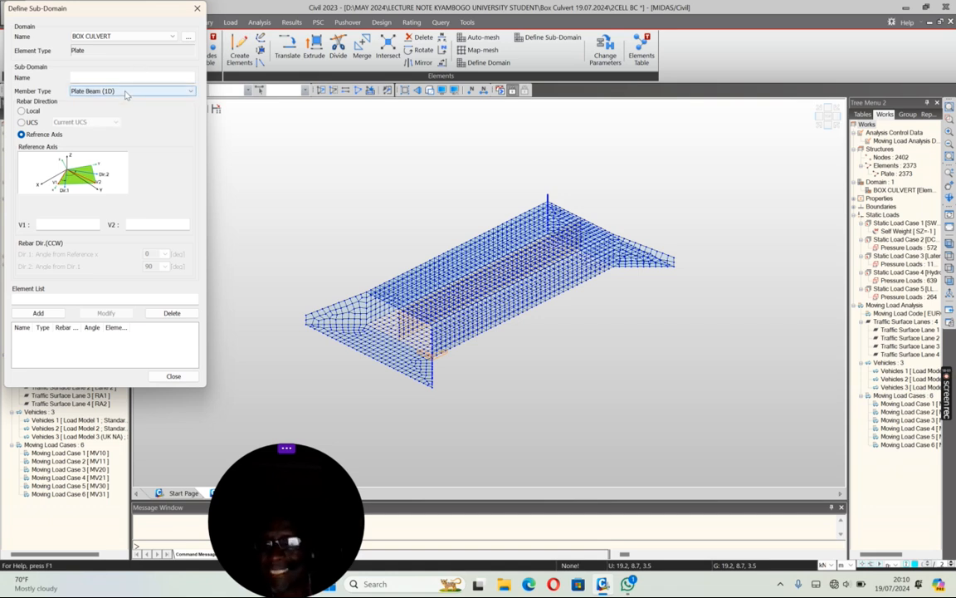
click(22, 110)
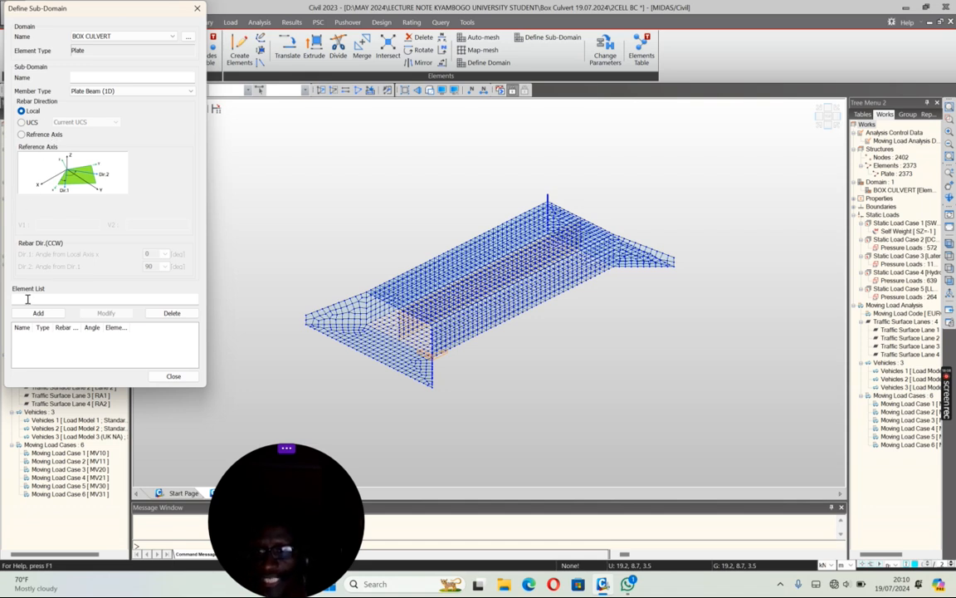
click(829, 126)
drag(330, 239, 648, 270)
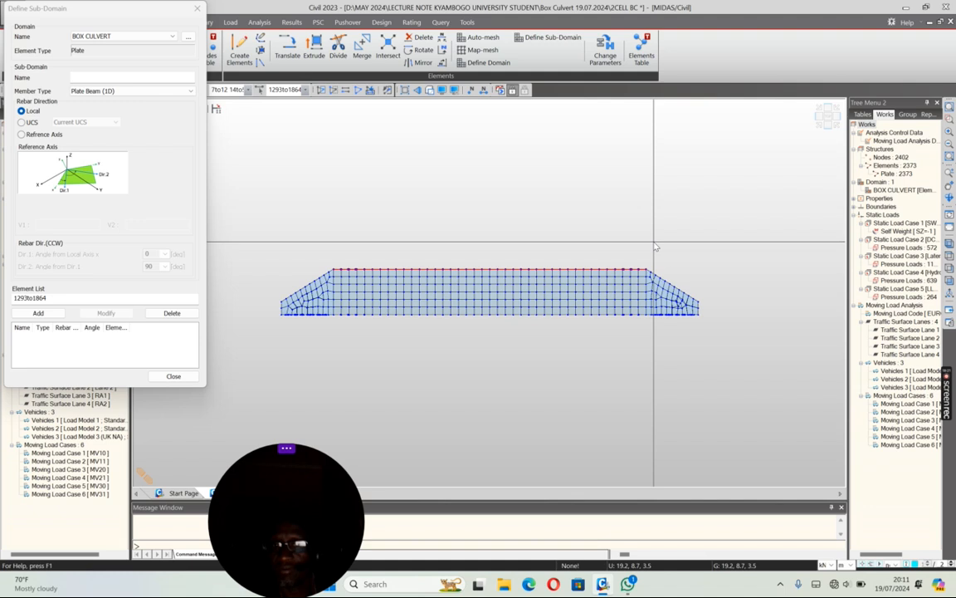
click(817, 118)
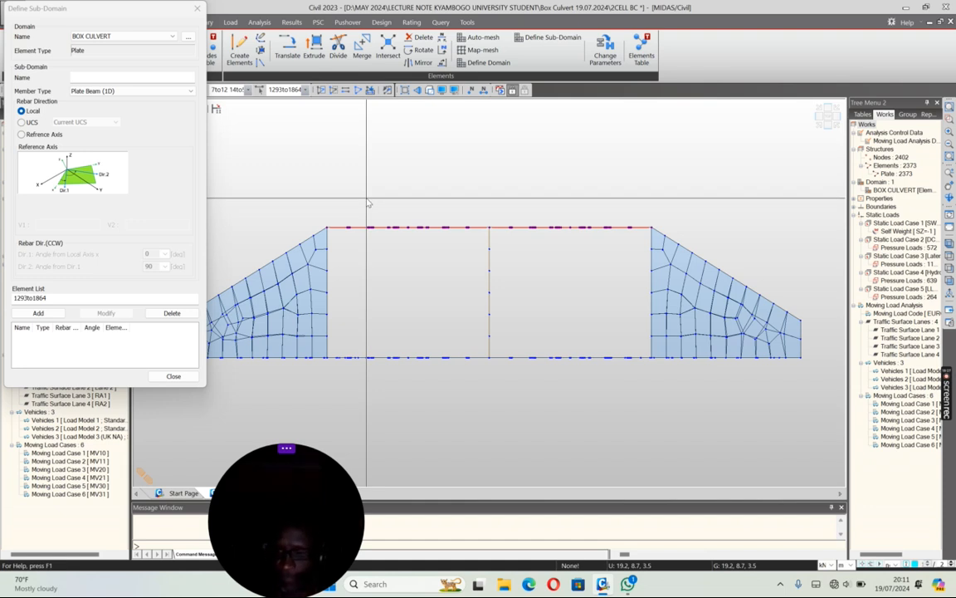
key(Escape)
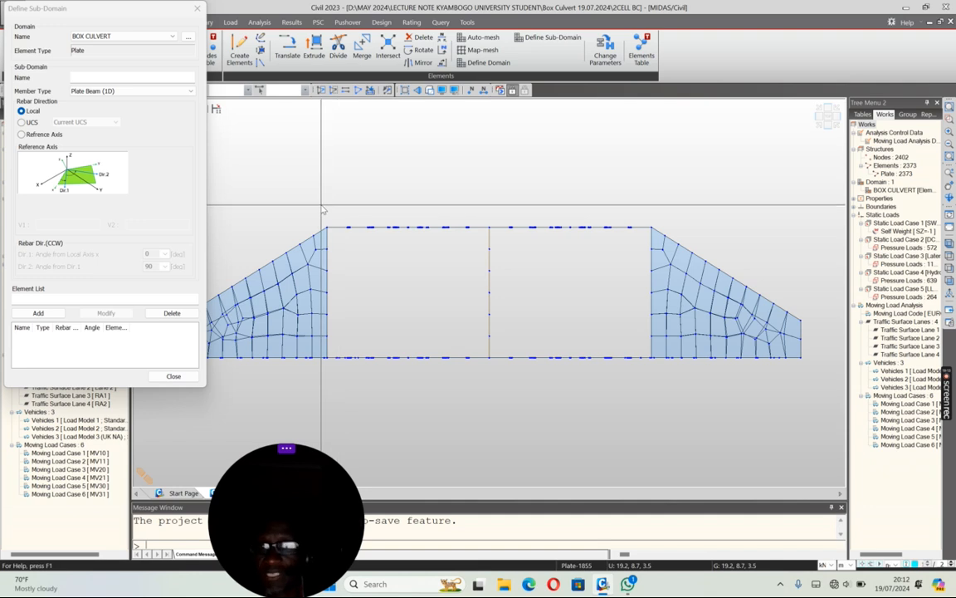
Step: Add a sub-domain named TOP SLAB 1 covering the top slab's strips beside the two outer walls
drag(321, 204, 385, 239)
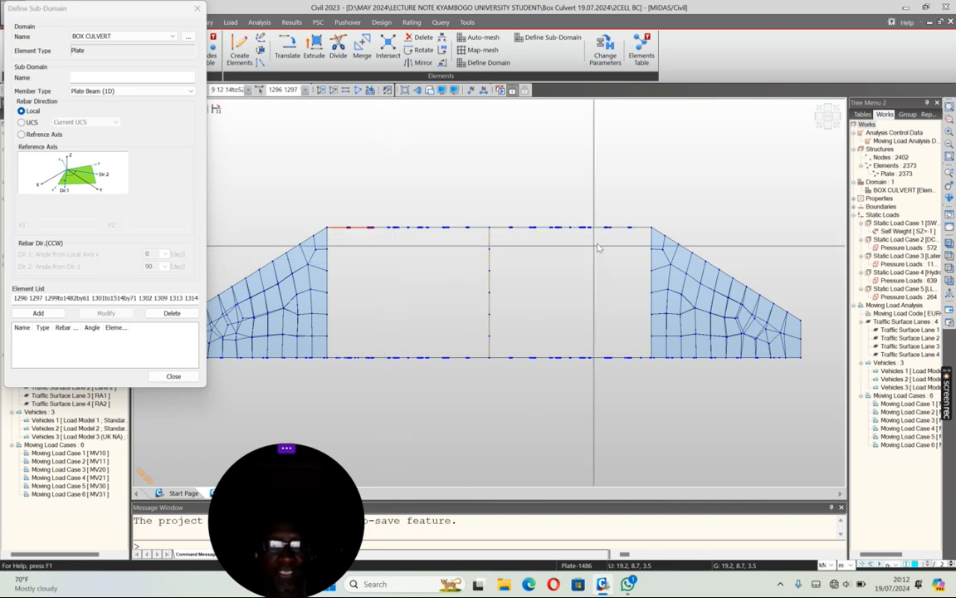
drag(598, 218, 657, 236)
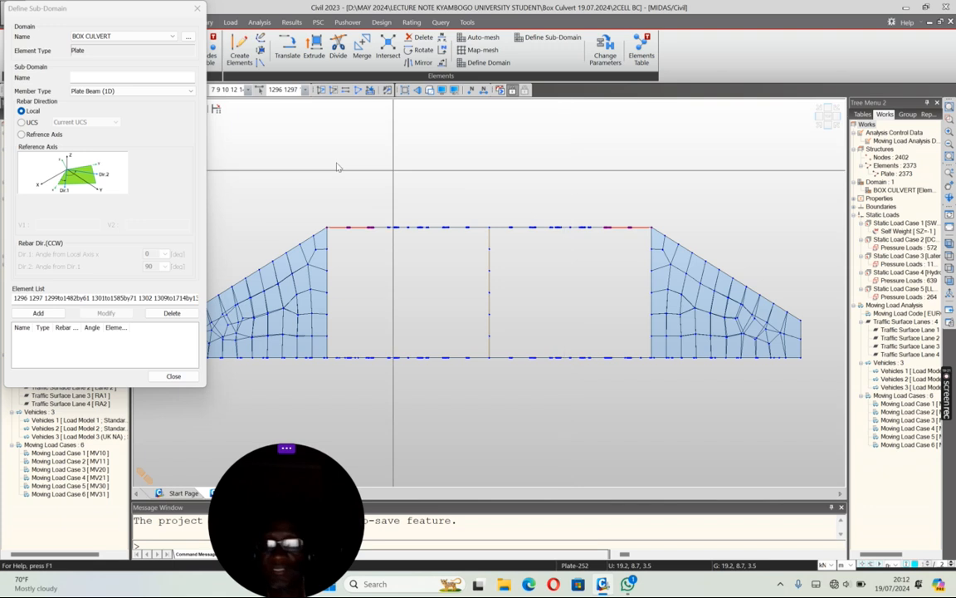
click(83, 77)
text(TOP SLAB 1)
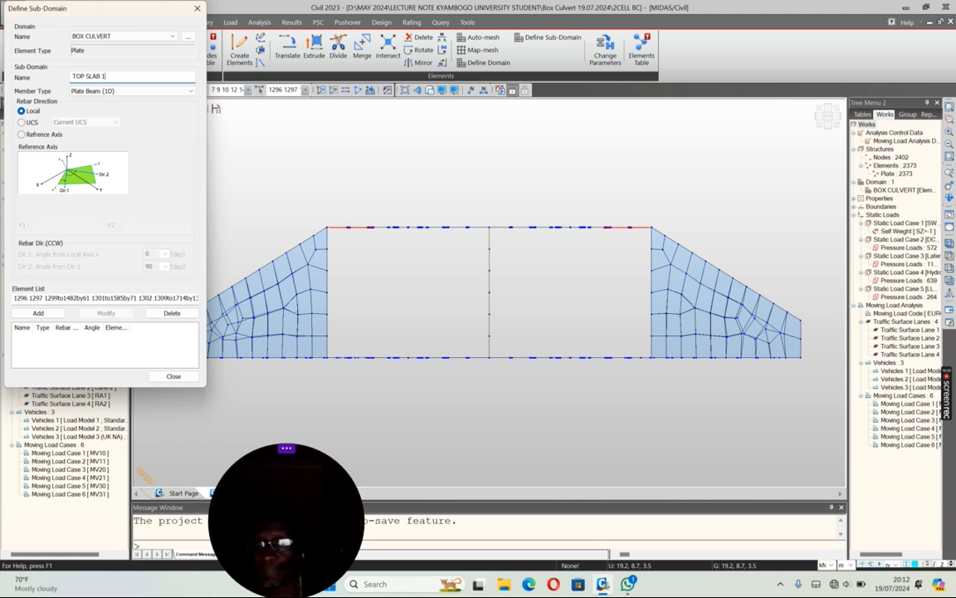
click(38, 314)
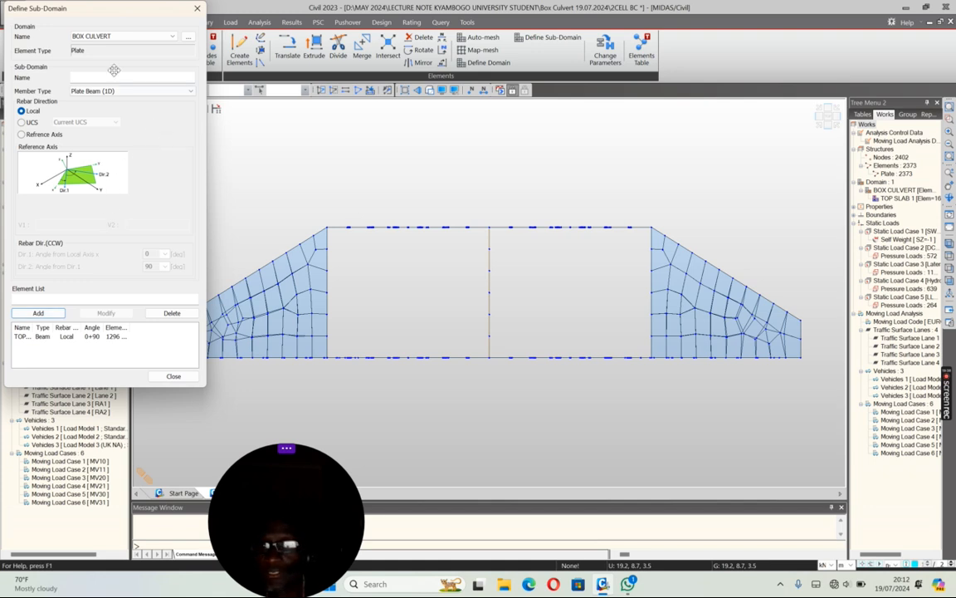
Step: Add a sub-domain named TOP SLAB 2 from the top slab's midspan strips in both cells
drag(363, 191, 445, 249)
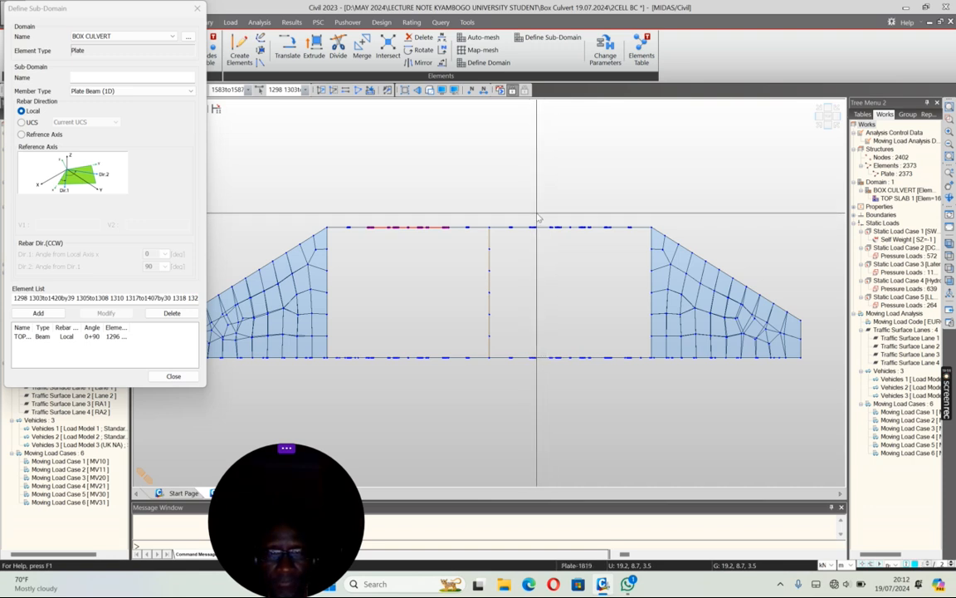
drag(529, 209, 615, 247)
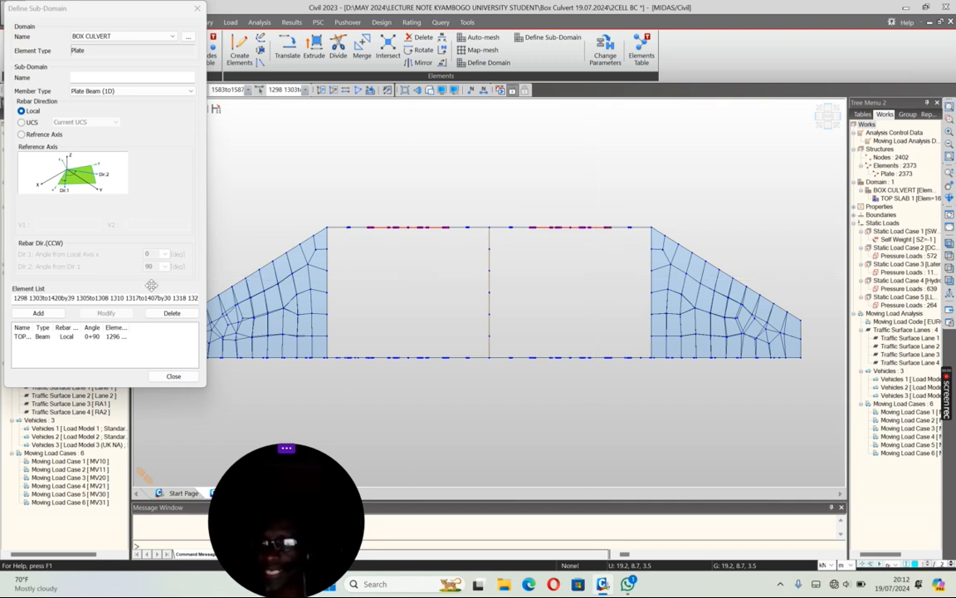
click(76, 73)
text(TOP SLAB 2)
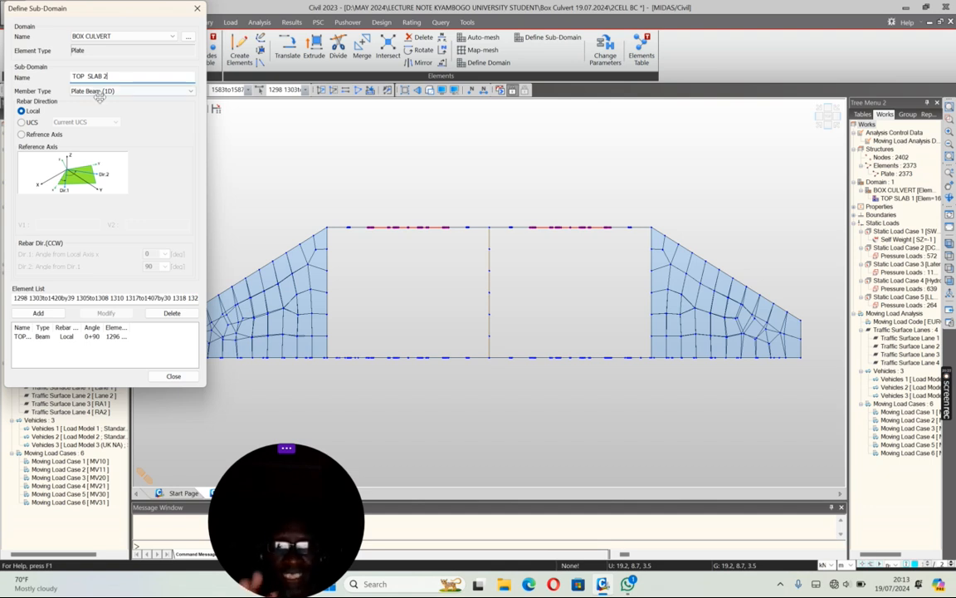
click(39, 313)
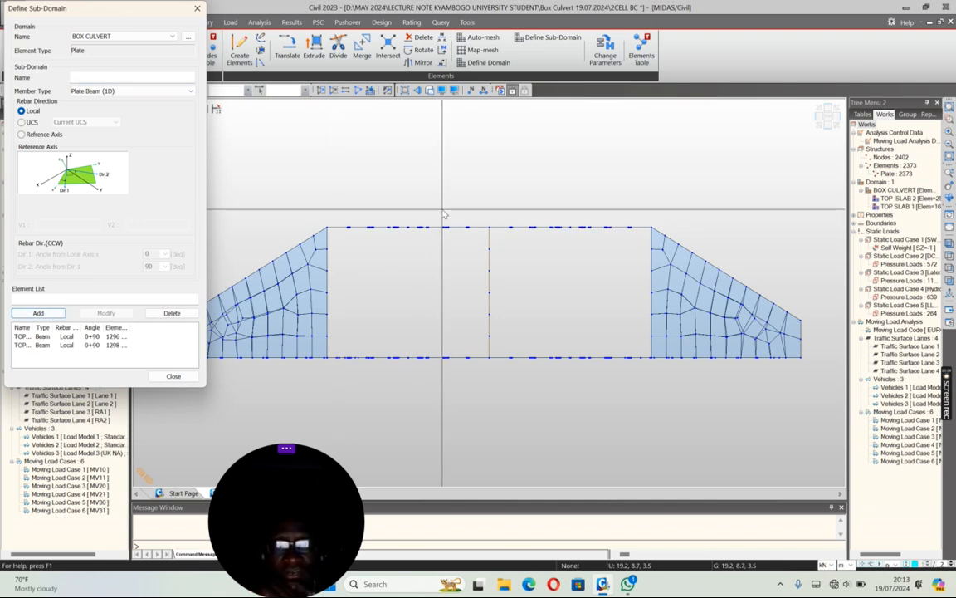
Step: Add a sub-domain named TOPSLAB 3 from the top slab's strip over the middle wall
drag(440, 208, 544, 238)
click(86, 78)
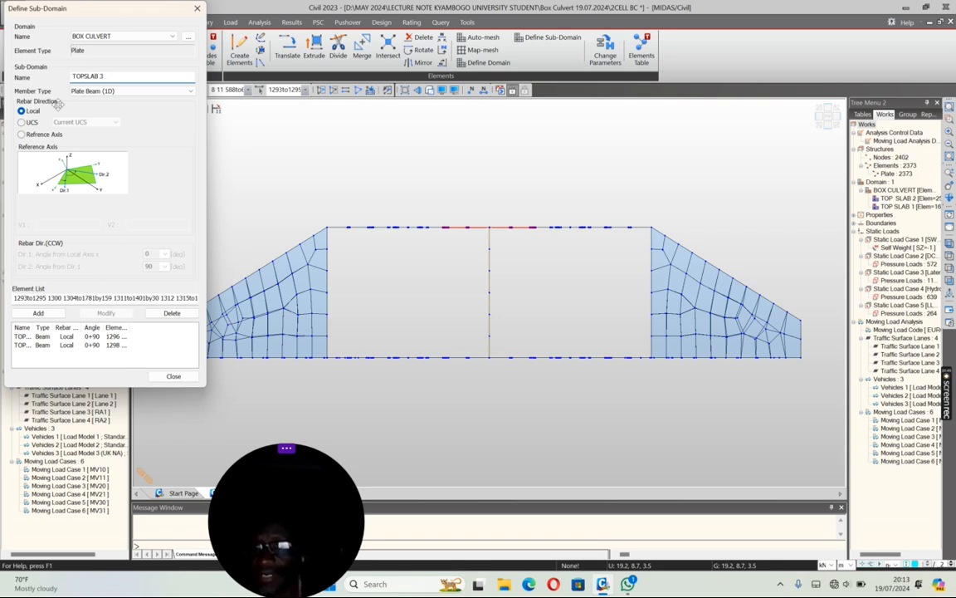
click(39, 313)
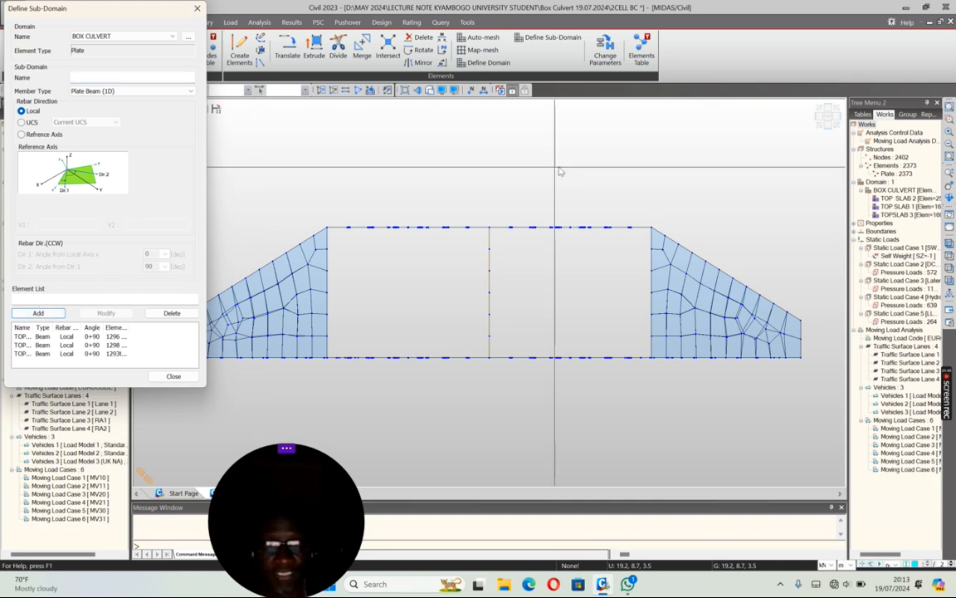
Step: Isolate the bottom slab between the outer walls (elements 721to1292) so only its plates remain active
click(827, 125)
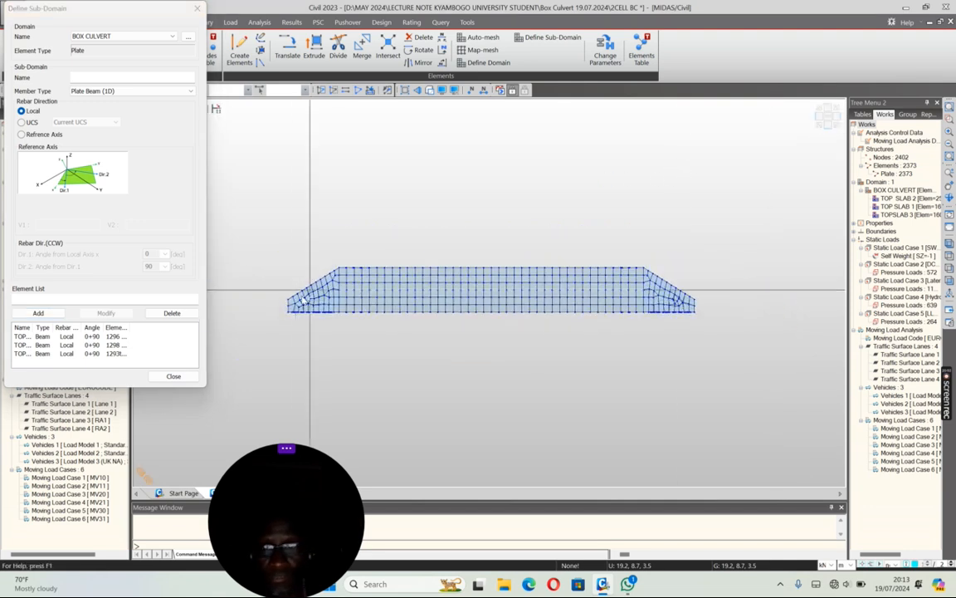
drag(265, 313, 709, 343)
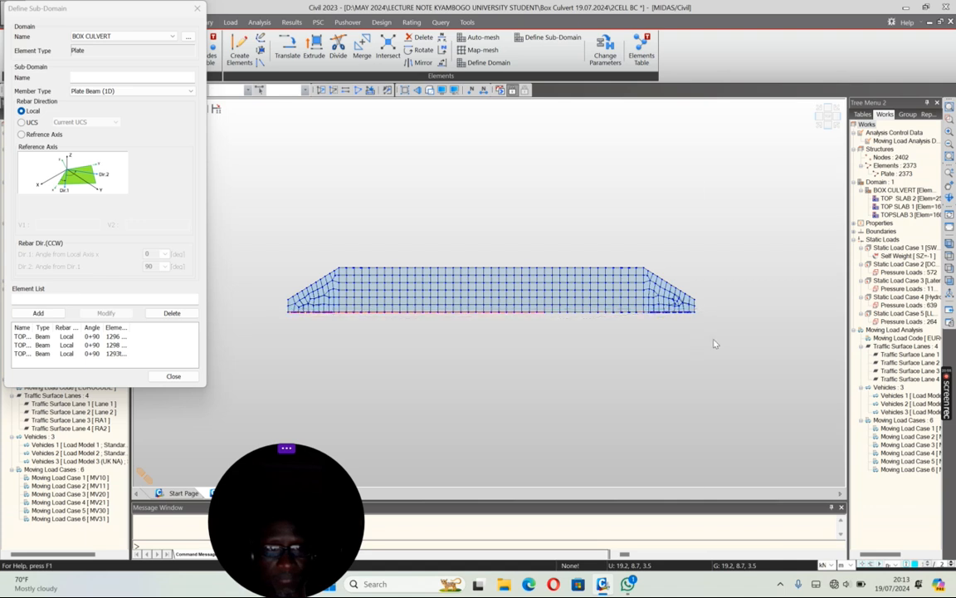
click(320, 91)
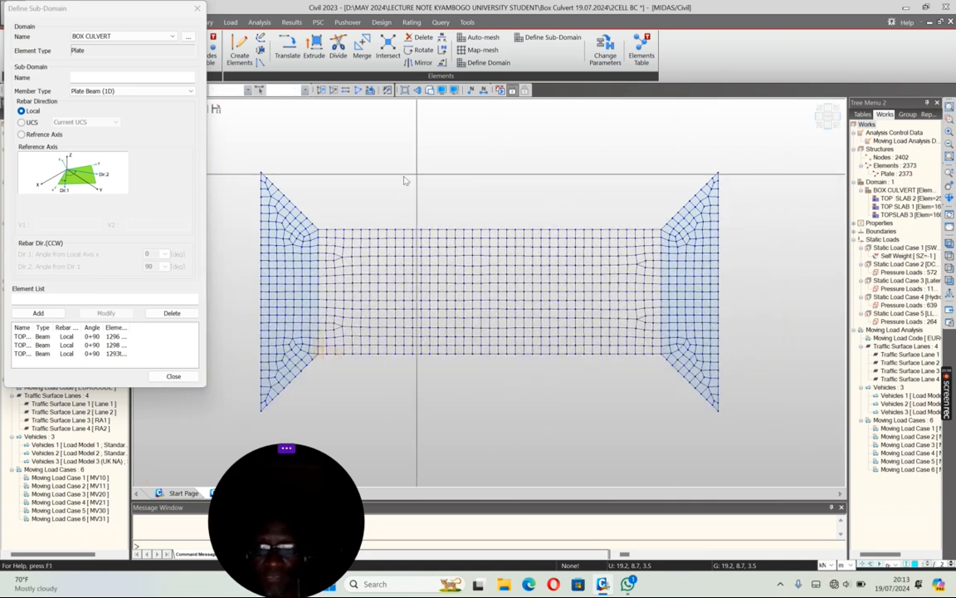
drag(316, 169, 663, 363)
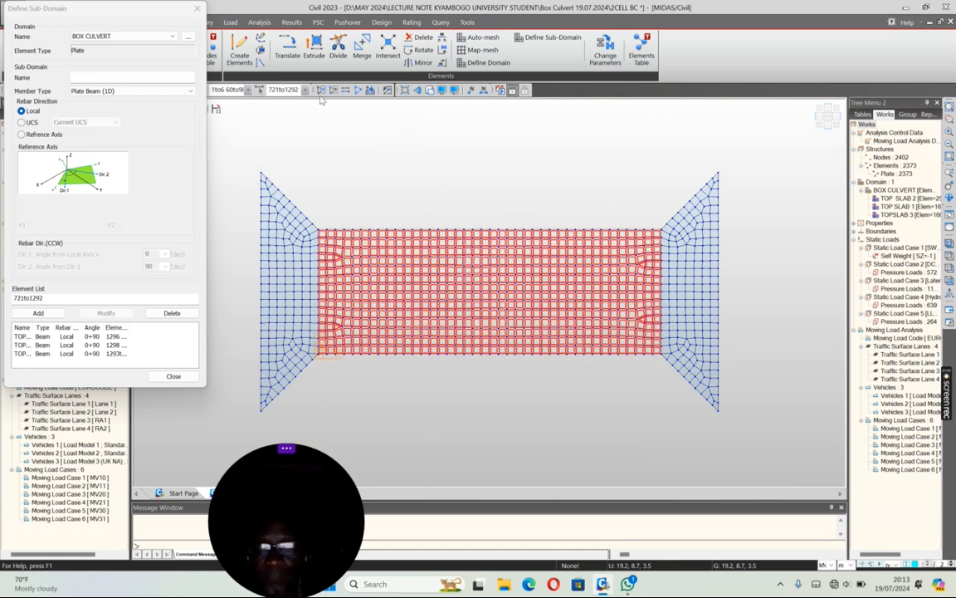
key(F2)
Step: Add a sub-domain named BOTSLAB 1 from the bottom slab's strips at its two outer ends, working in an edge-on view
click(820, 124)
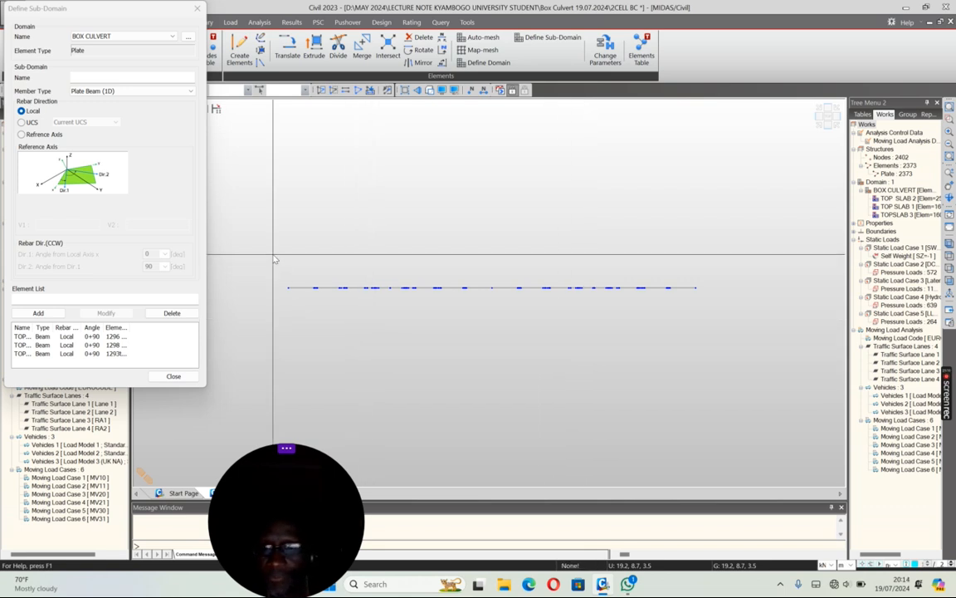
drag(274, 259, 356, 348)
drag(631, 266, 715, 301)
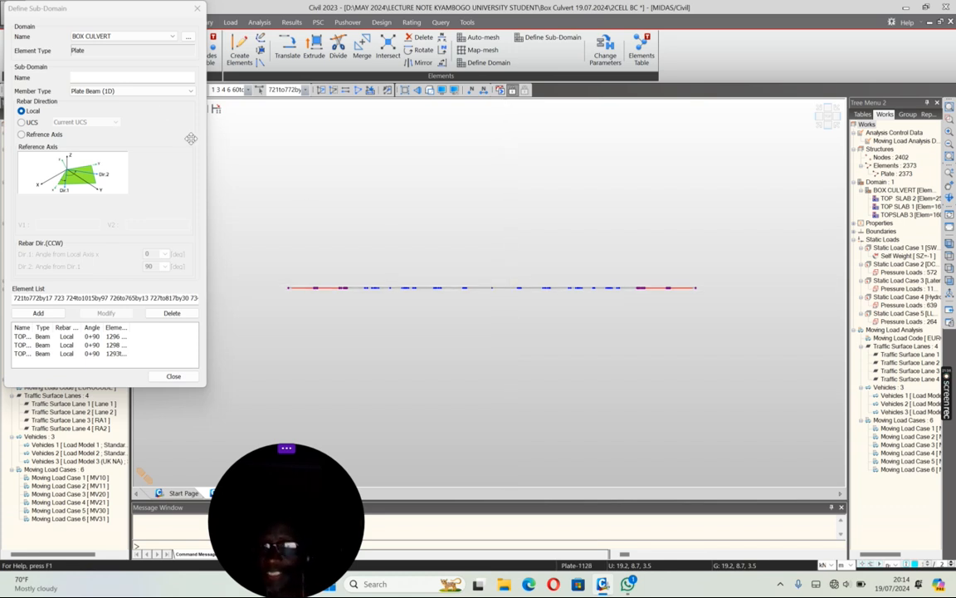
click(75, 78)
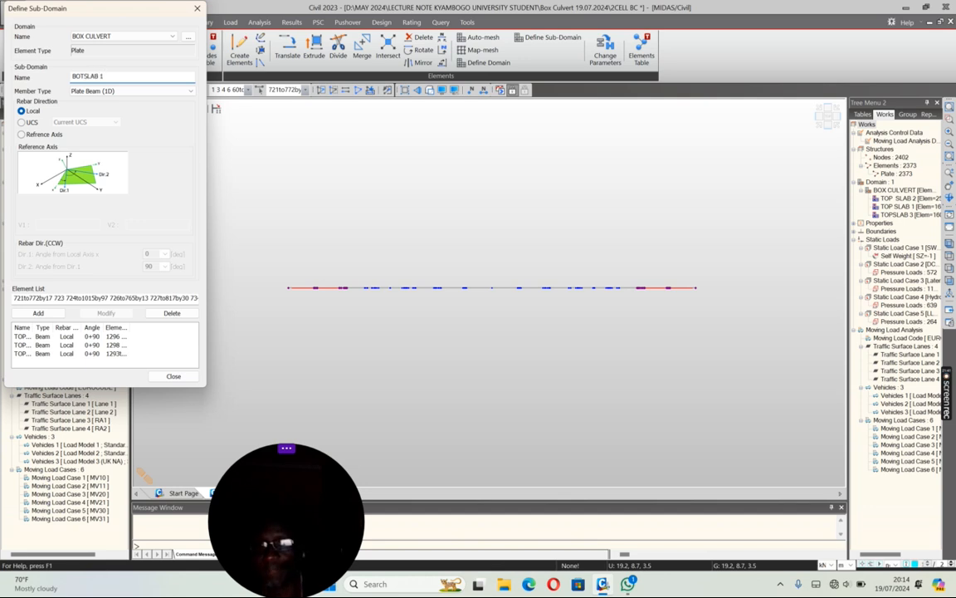
click(38, 313)
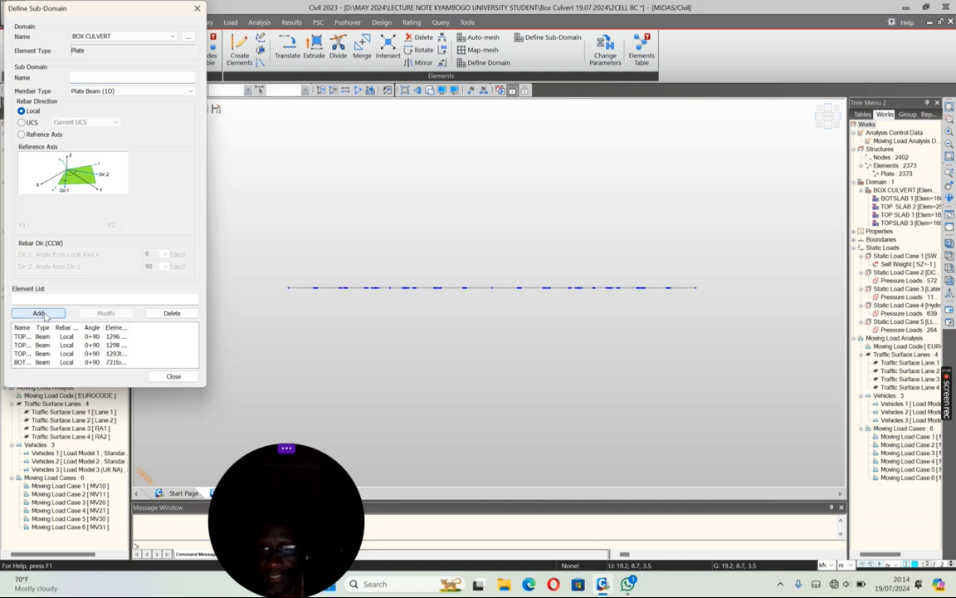
Step: Add a sub-domain named BOTTSLAB 2 from the bottom slab's midspan strips in both cells
drag(337, 275, 406, 299)
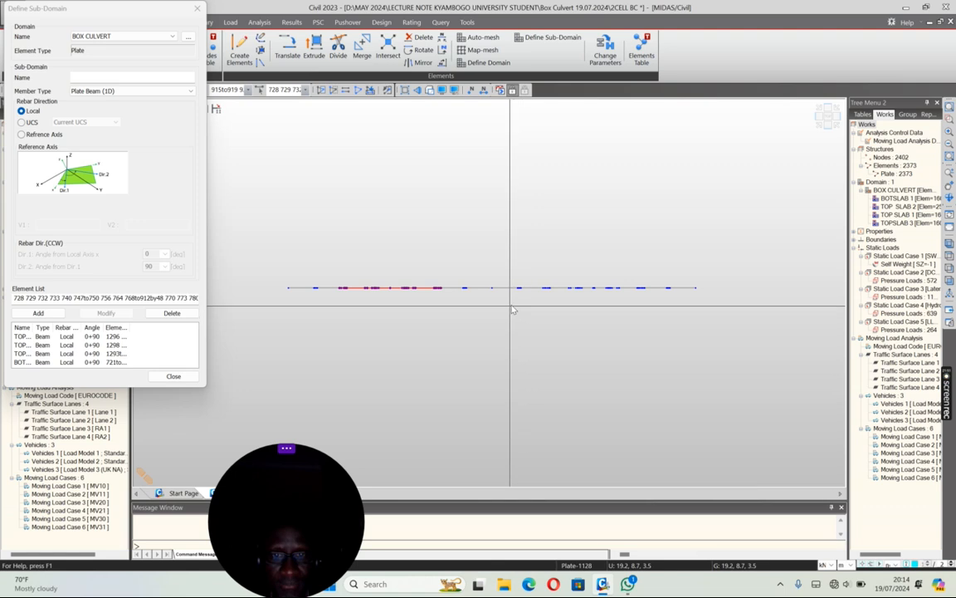
drag(540, 277, 651, 305)
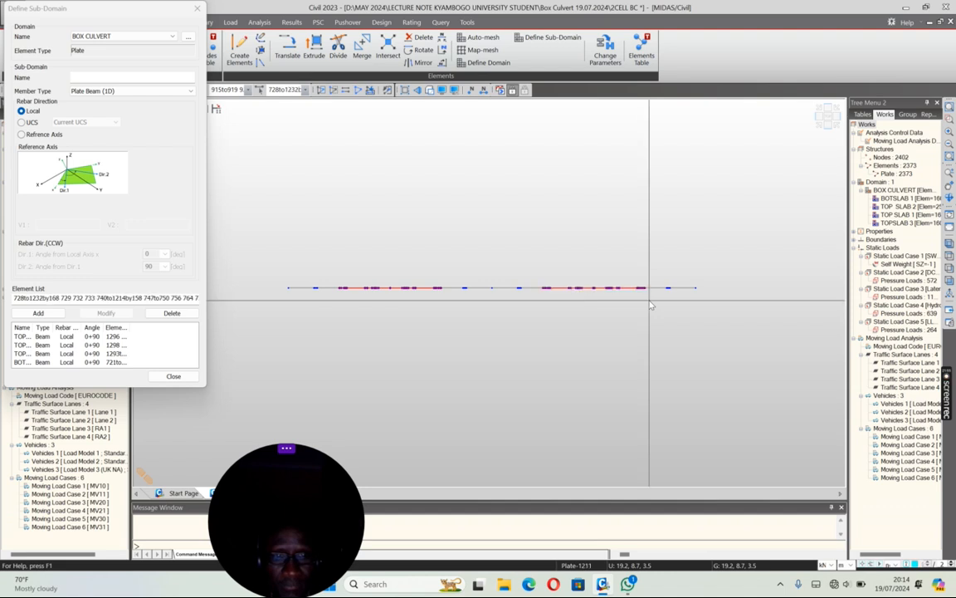
click(84, 78)
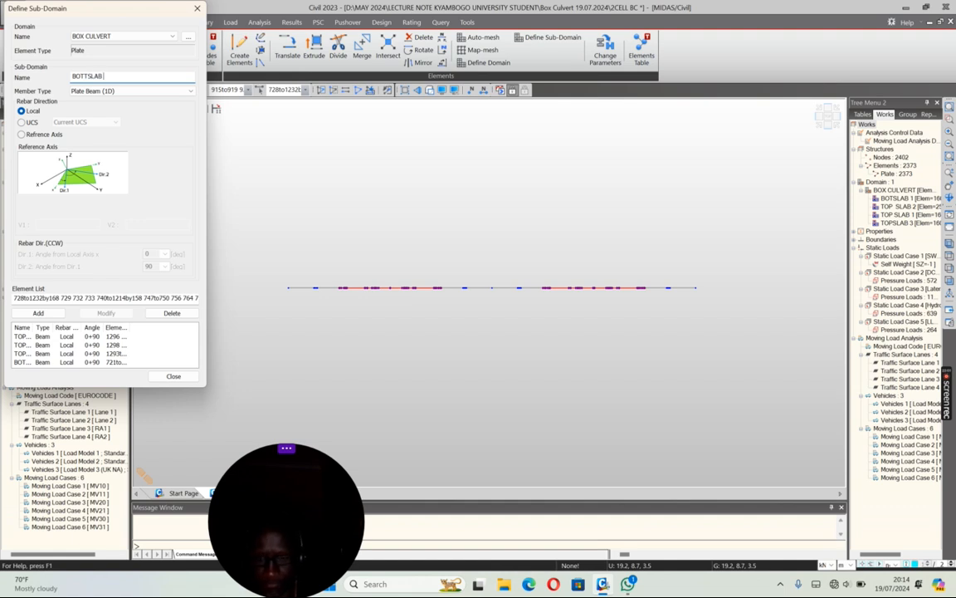
click(38, 313)
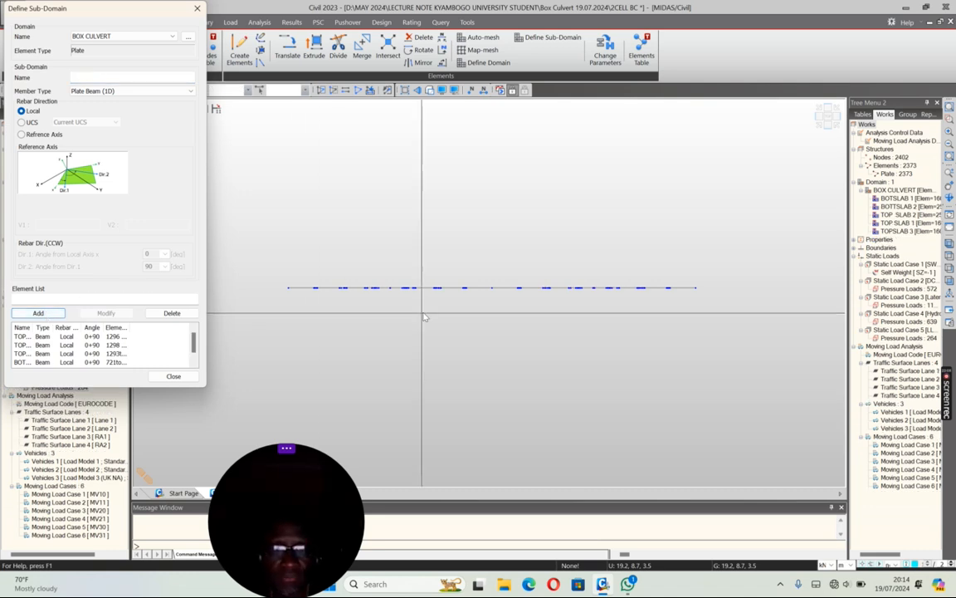
Step: Add a sub-domain named BOTTSLAB 3 from the bottom slab's strip under the middle wall
drag(432, 268, 555, 315)
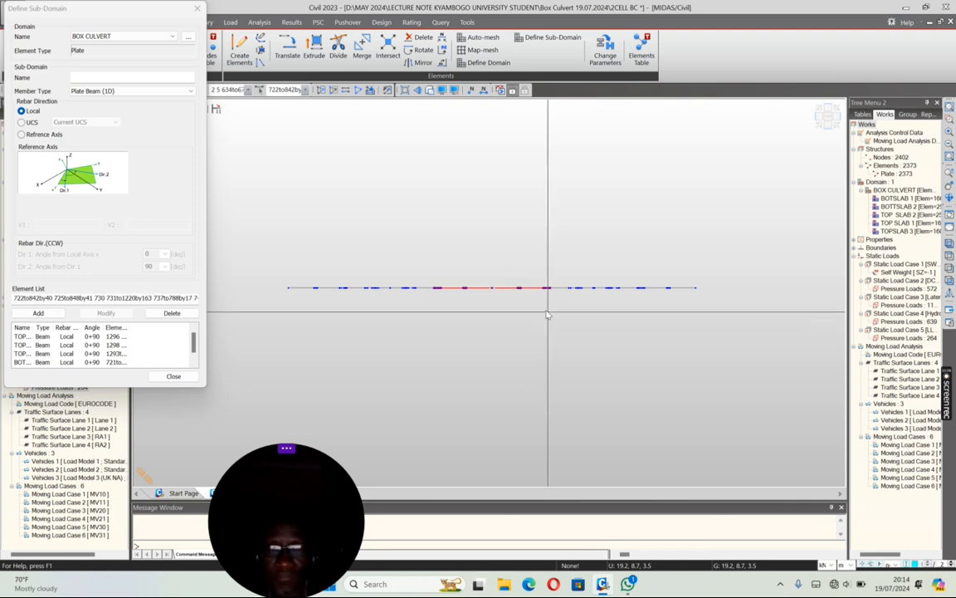
click(81, 76)
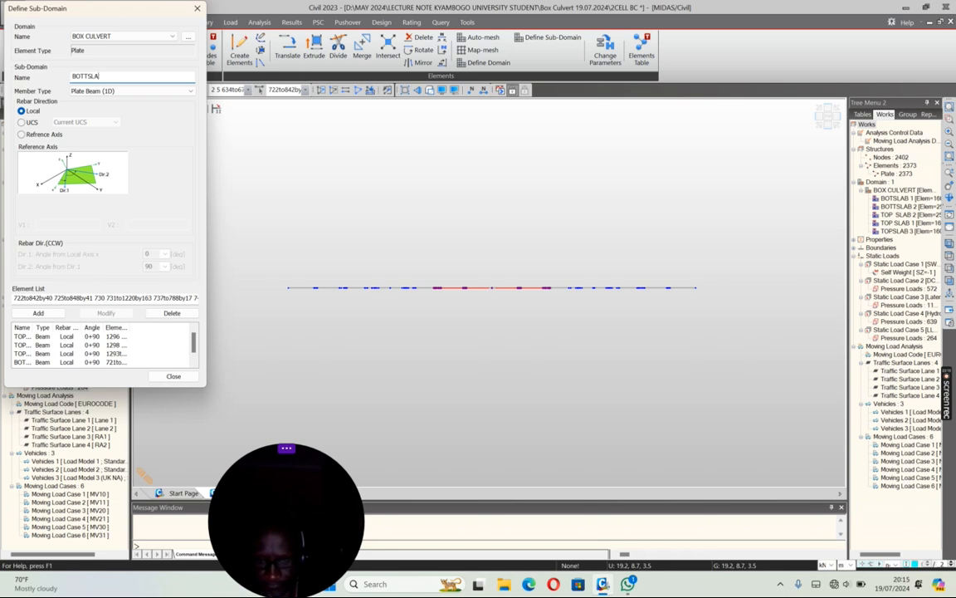
click(39, 313)
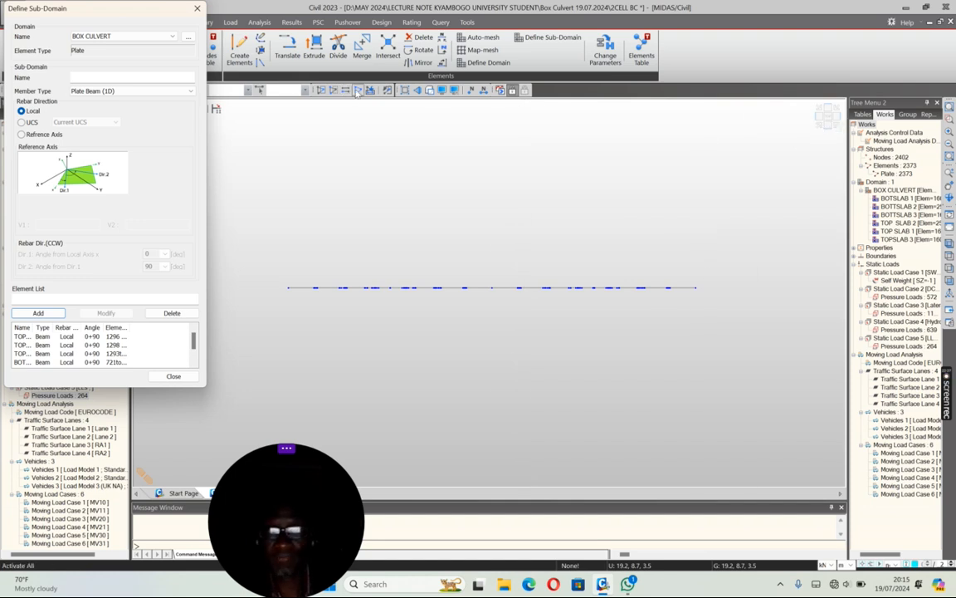
Step: Reactivate the whole model and isolate the bottom slab with both aprons (721to1292 1865to2214) in plan view
click(357, 92)
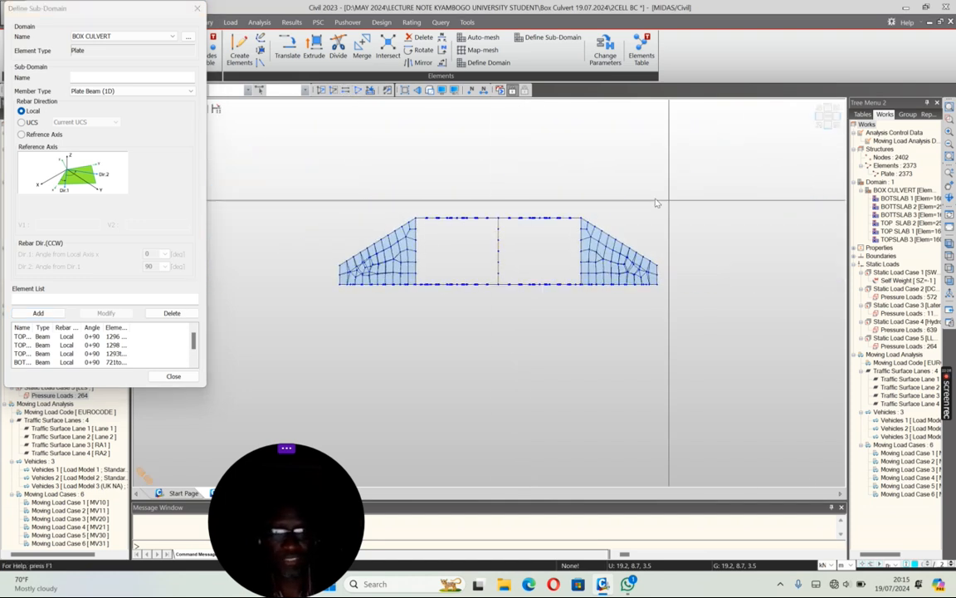
drag(296, 256, 676, 326)
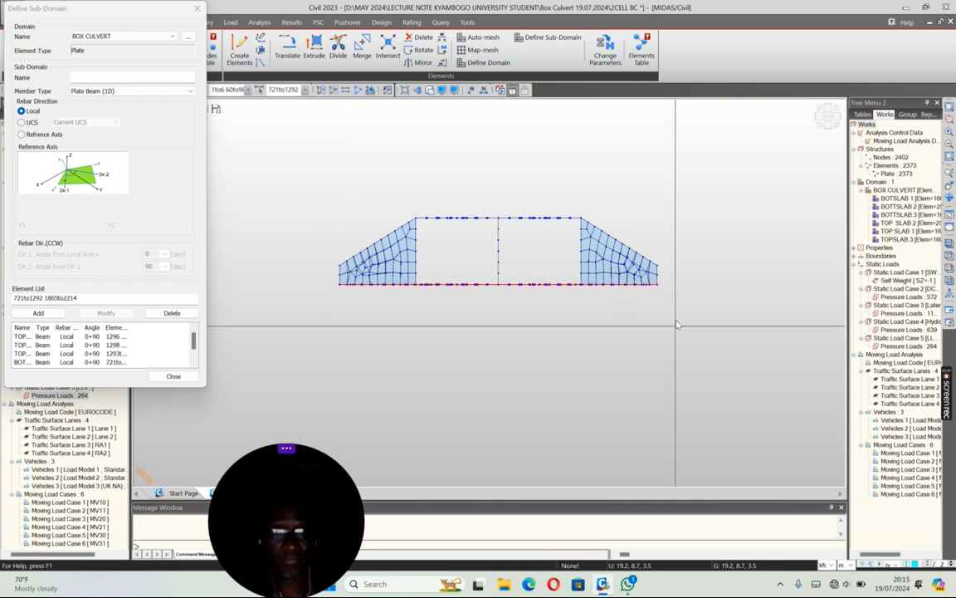
click(322, 91)
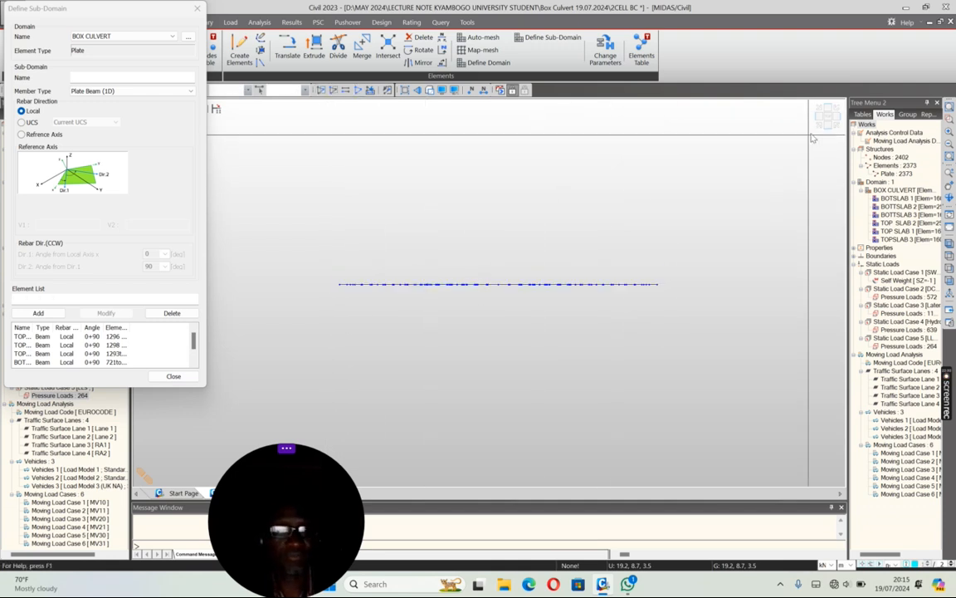
scroll(727, 187, down, 3)
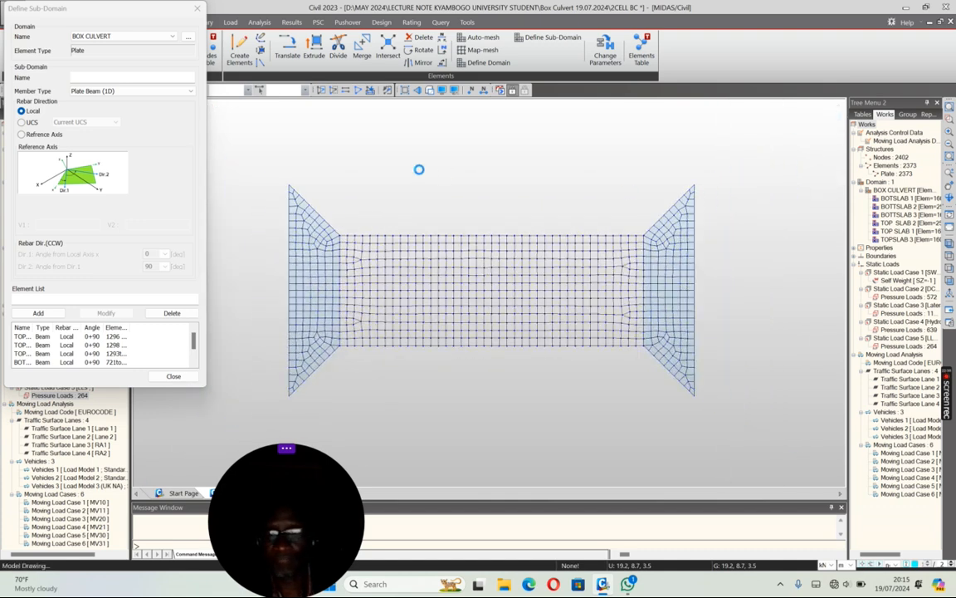
Step: Add a sub-domain named APRON L containing the left apron's plates (1865to2039)
drag(264, 158, 310, 363)
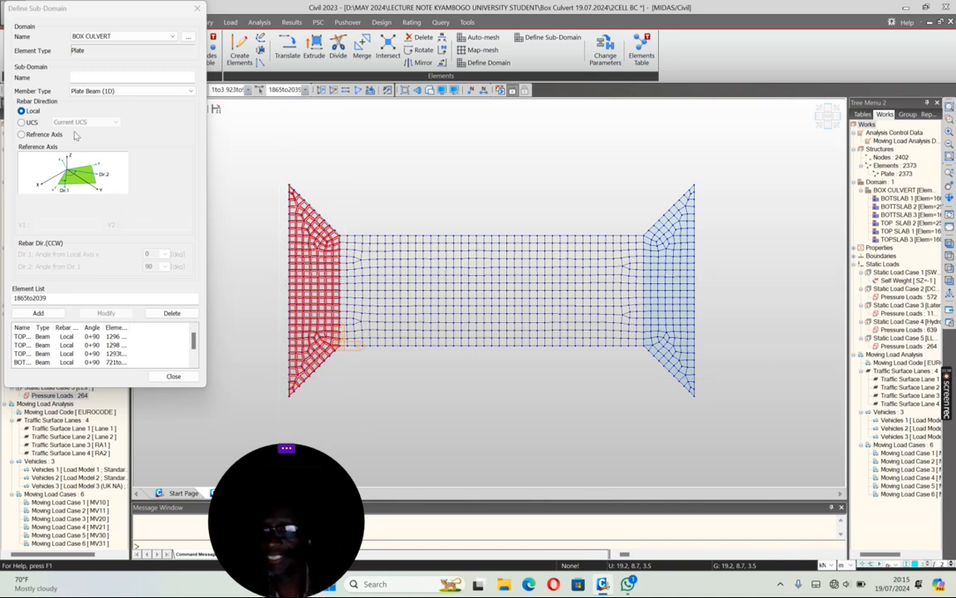
click(78, 75)
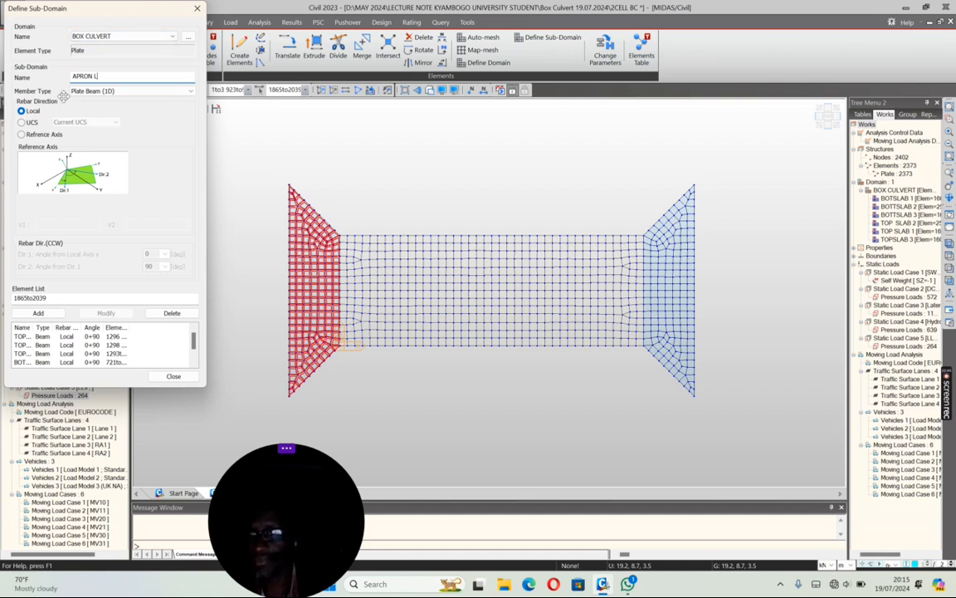
click(38, 313)
Step: Add a sub-domain named APRON R containing the right apron's plates (2040to2214)
drag(640, 157, 723, 421)
click(76, 76)
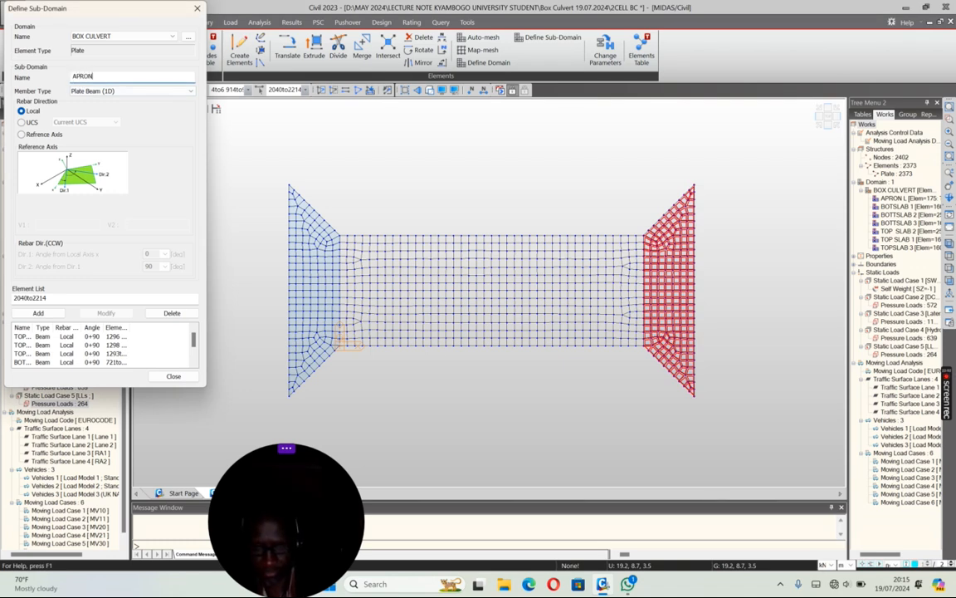
click(38, 313)
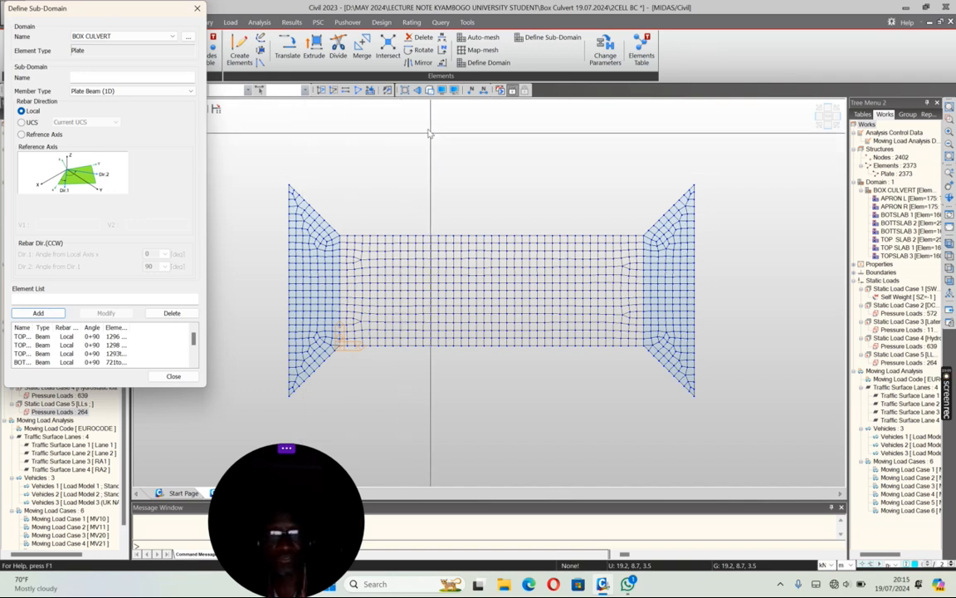
Step: Reactivate all elements and show the culvert in the elevation view across its two cells
click(359, 90)
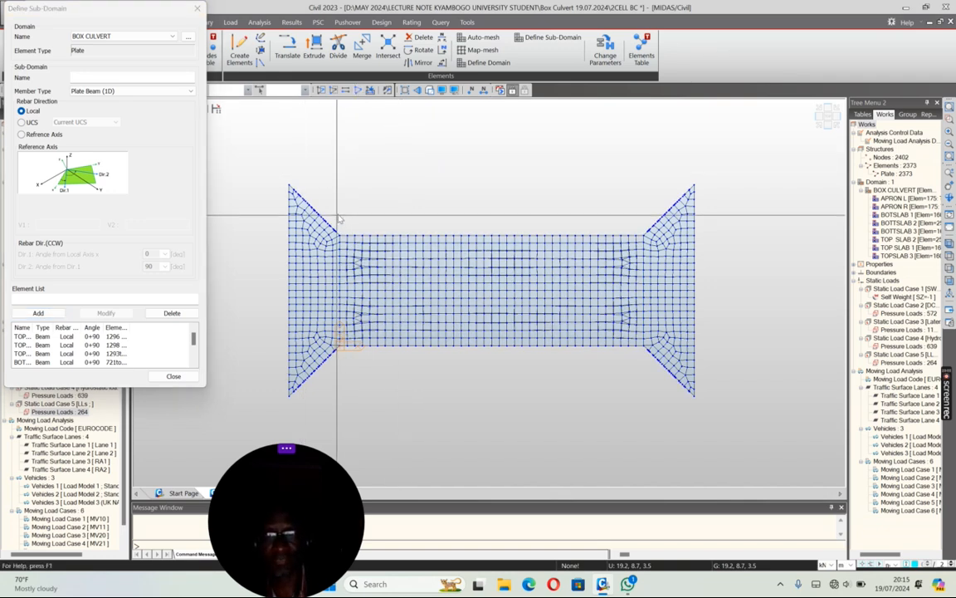
click(818, 116)
scroll(629, 201, down, 2)
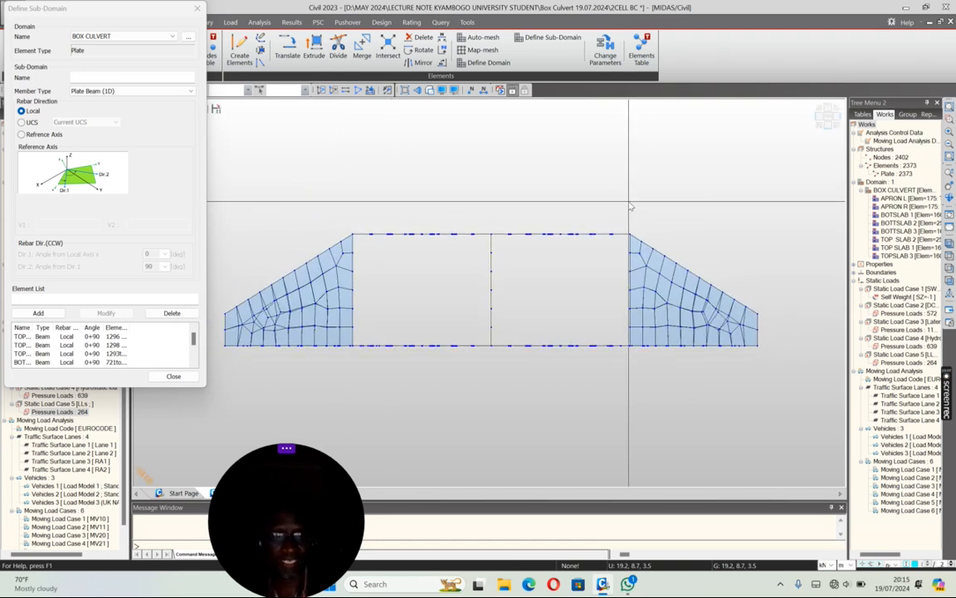
Step: Hide the top and bottom slabs so only the walls and wing walls (1to720 2215to2373) remain active, shown in elevation view
drag(772, 341, 215, 178)
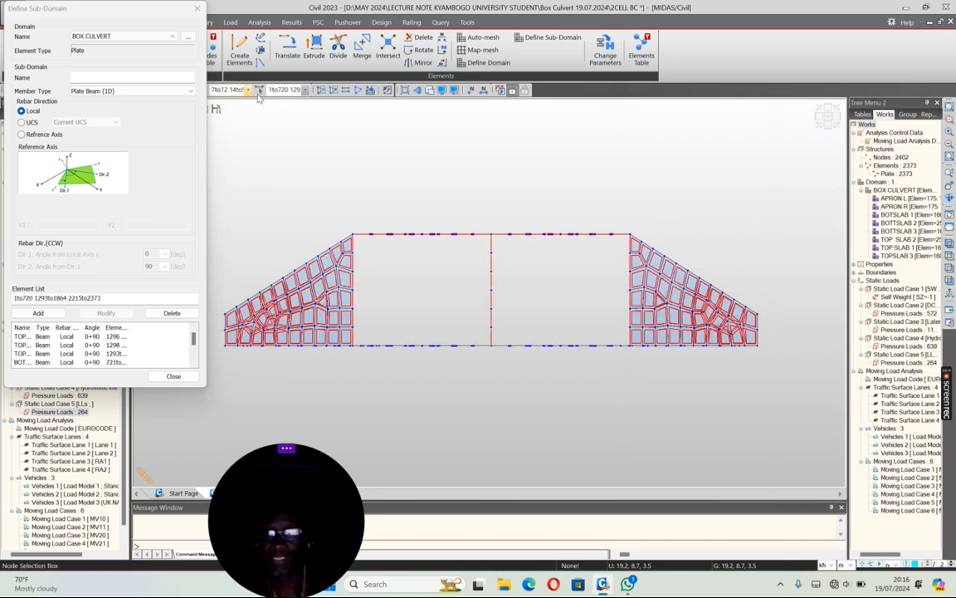
click(322, 94)
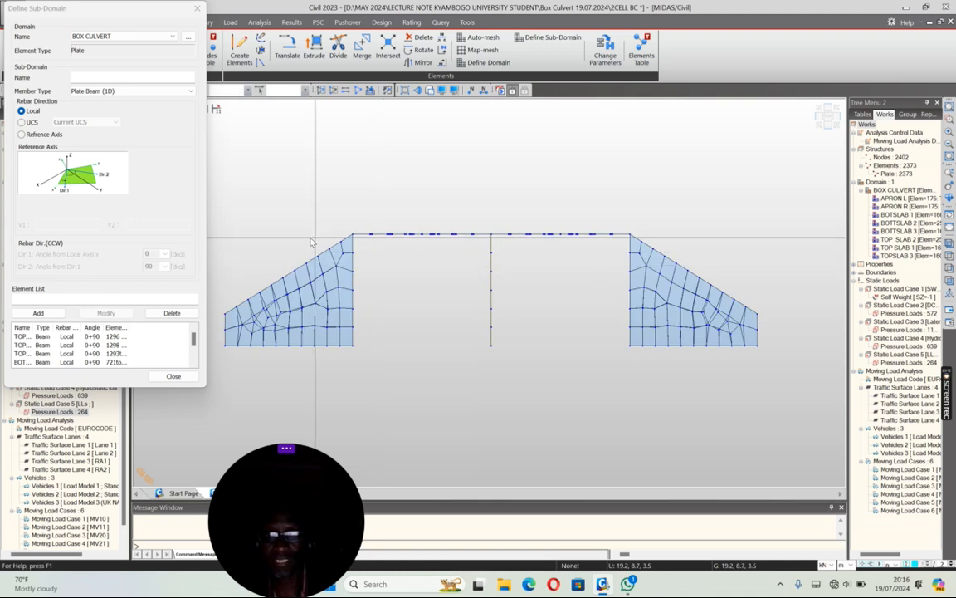
drag(192, 186, 357, 349)
drag(488, 227, 452, 328)
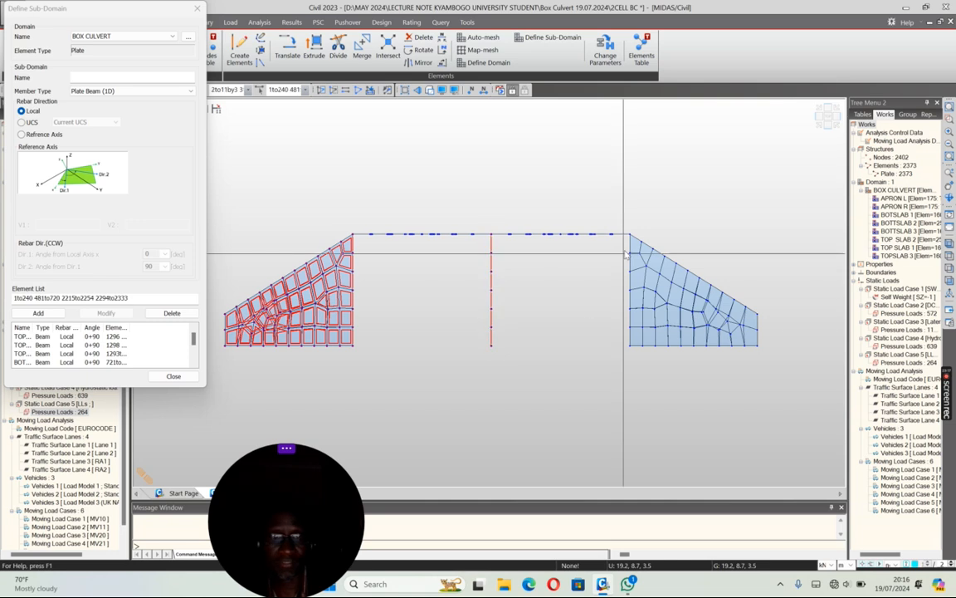
drag(764, 358, 764, 358)
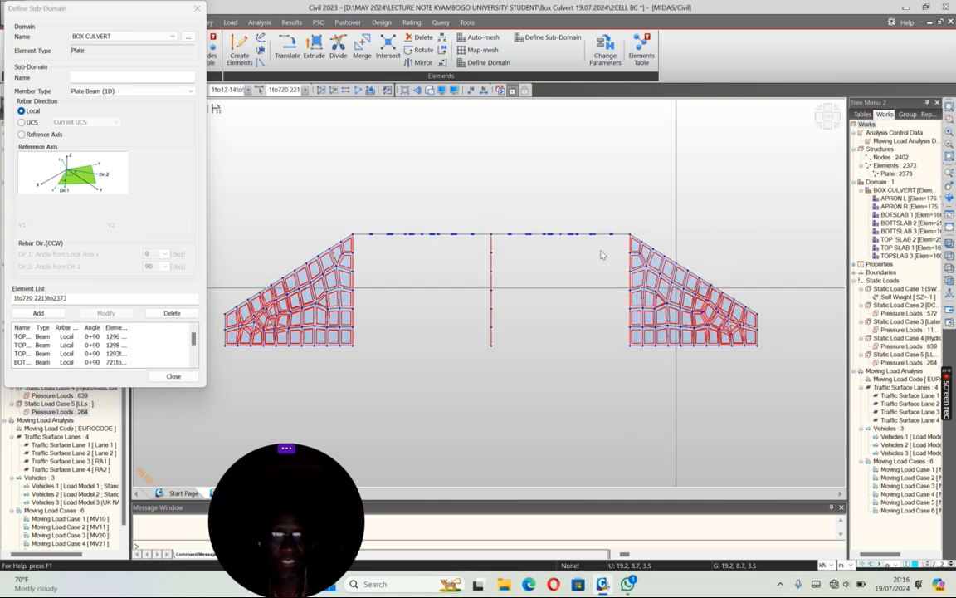
click(320, 91)
click(820, 124)
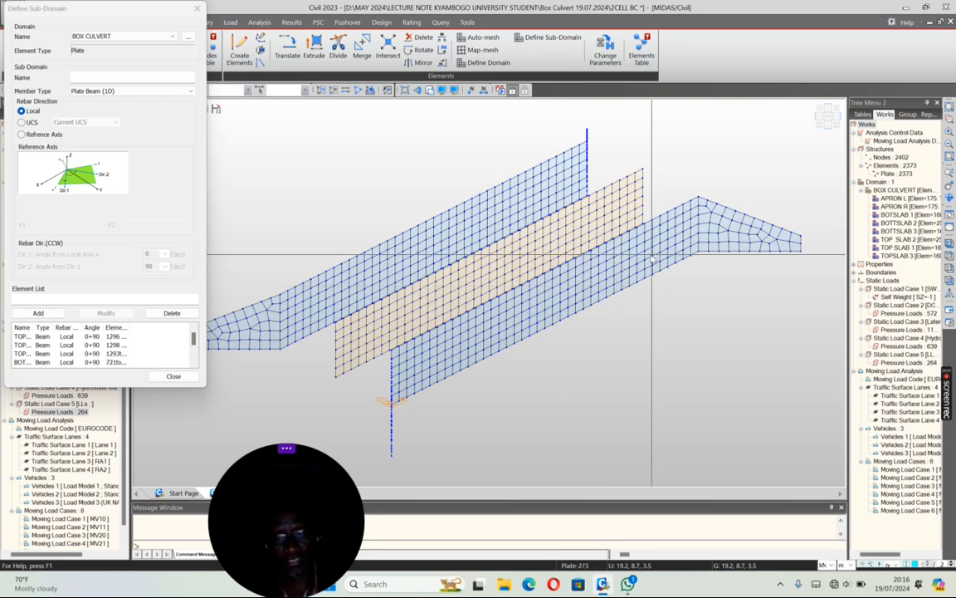
click(819, 118)
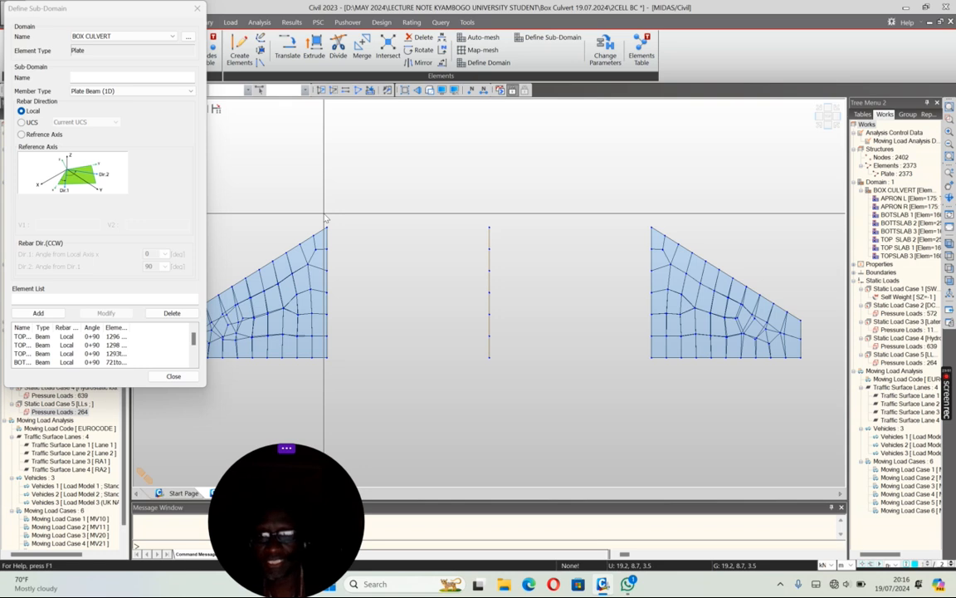
click(168, 92)
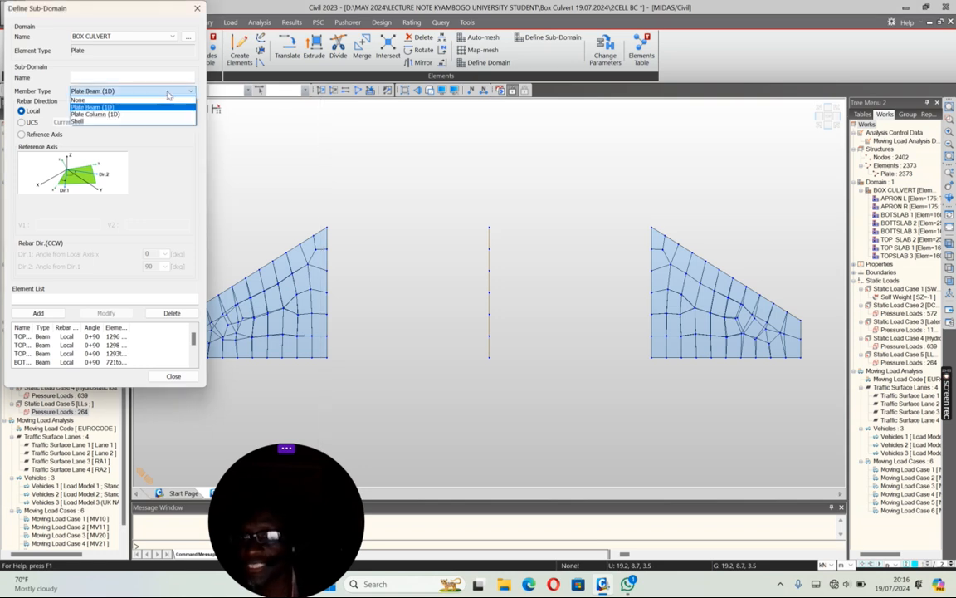
click(101, 113)
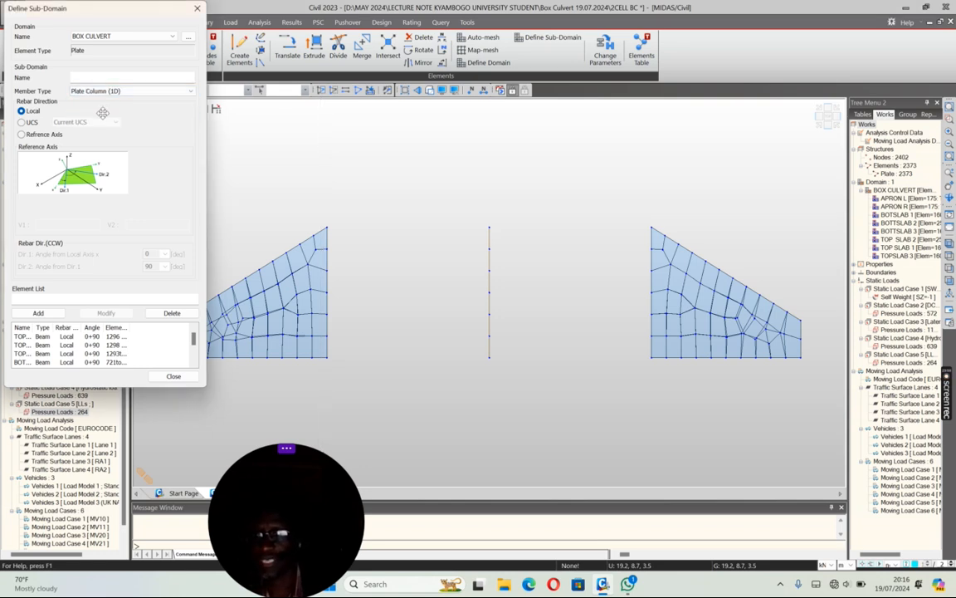
click(156, 377)
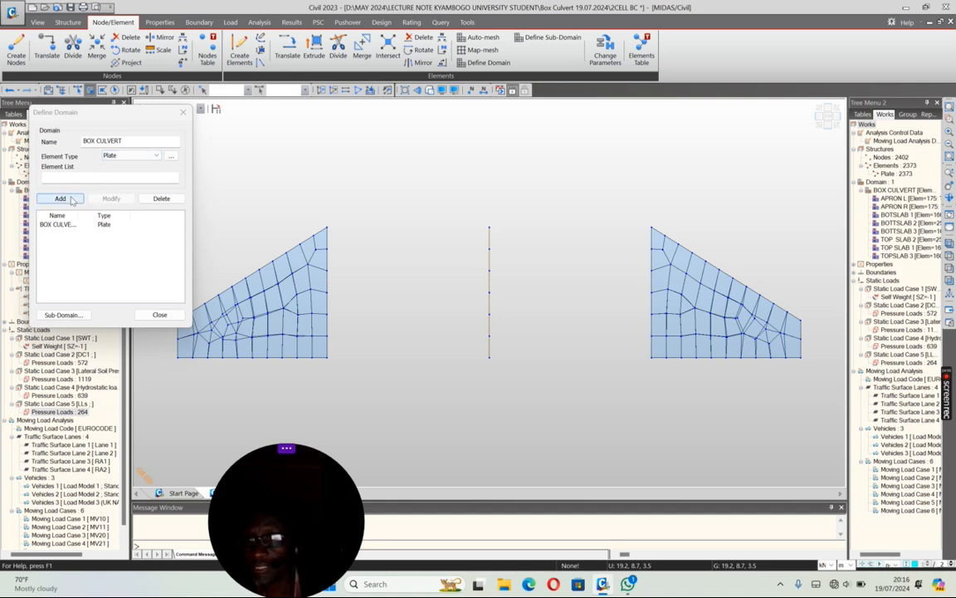
click(63, 314)
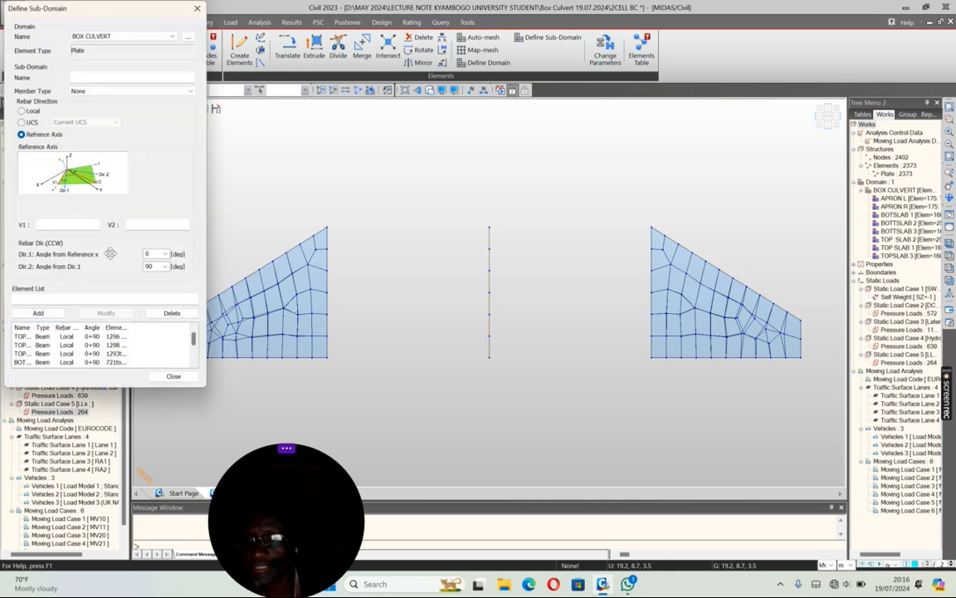
Step: Set the new sub-domain's member type to Plate Column (1D) with Local rebar direction
click(107, 91)
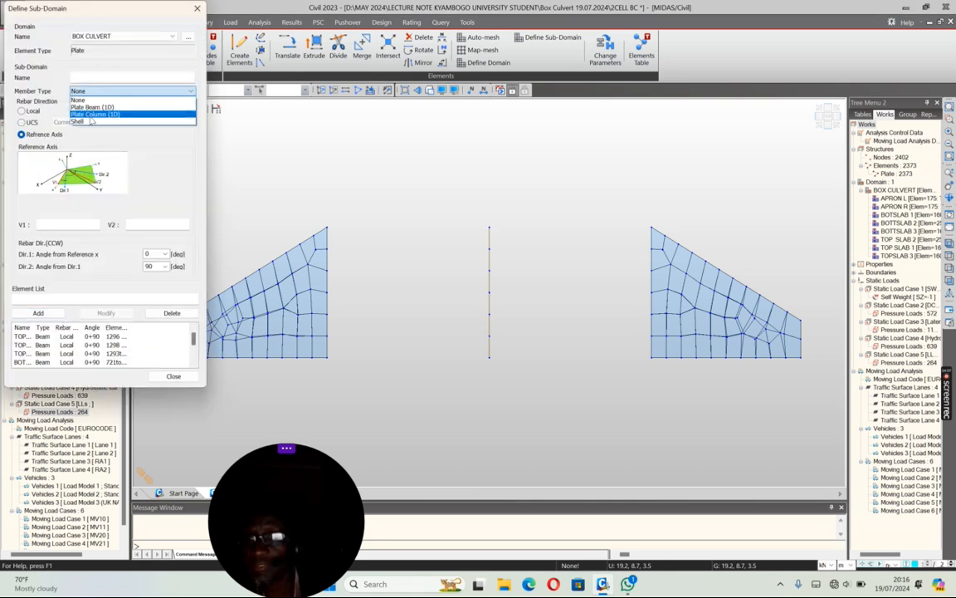
click(83, 114)
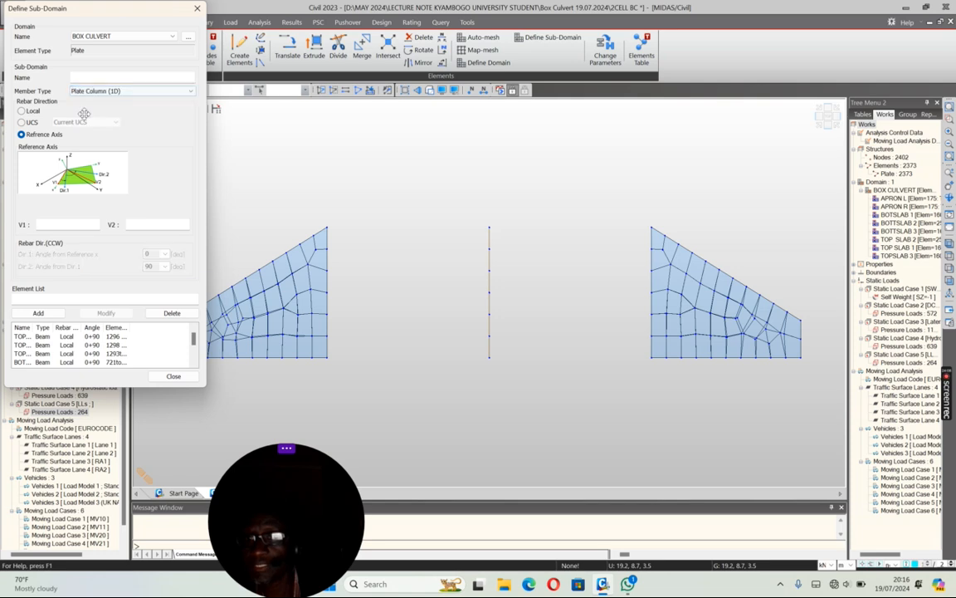
click(22, 111)
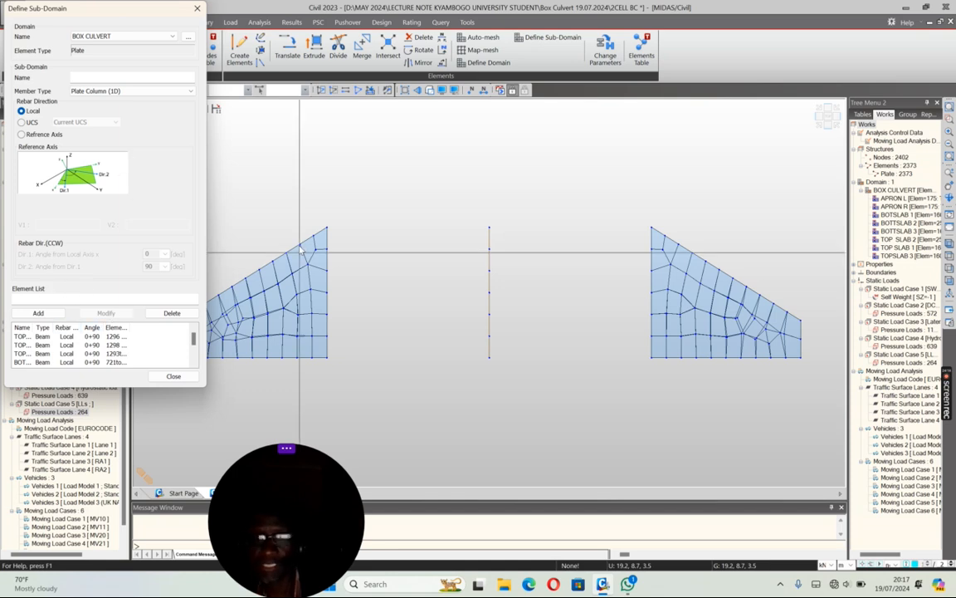
drag(322, 203, 354, 386)
drag(637, 199, 661, 392)
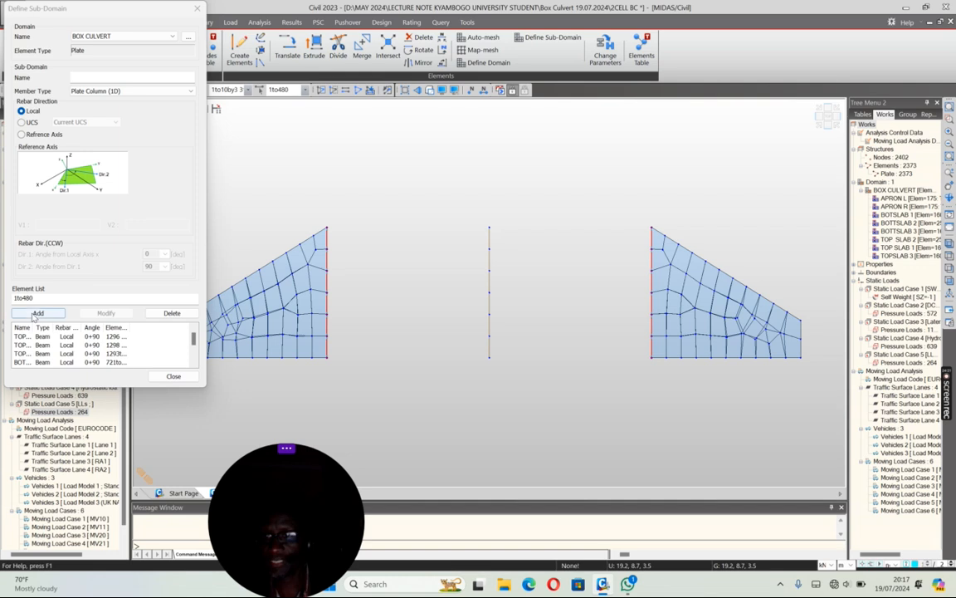
click(92, 78)
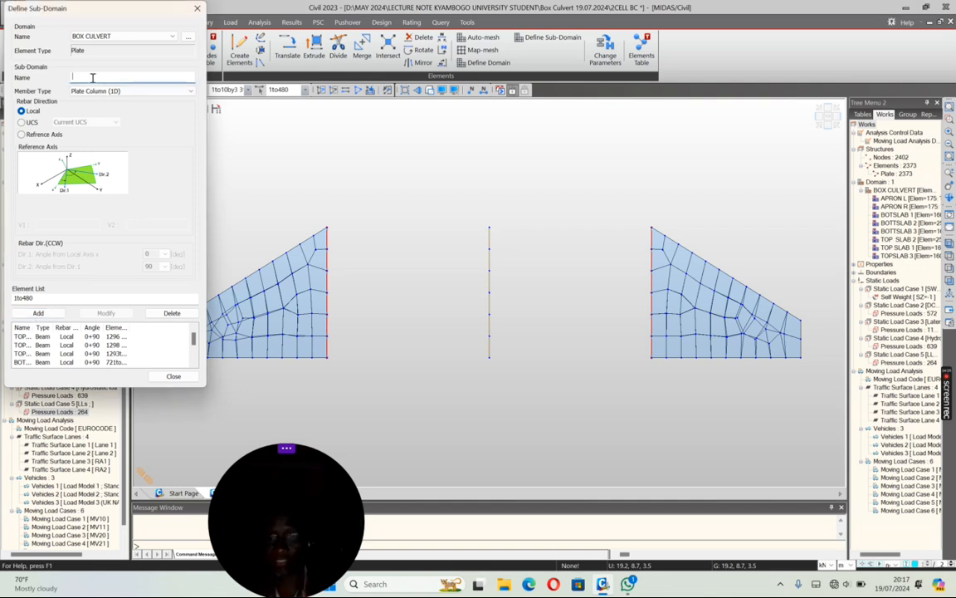
click(427, 203)
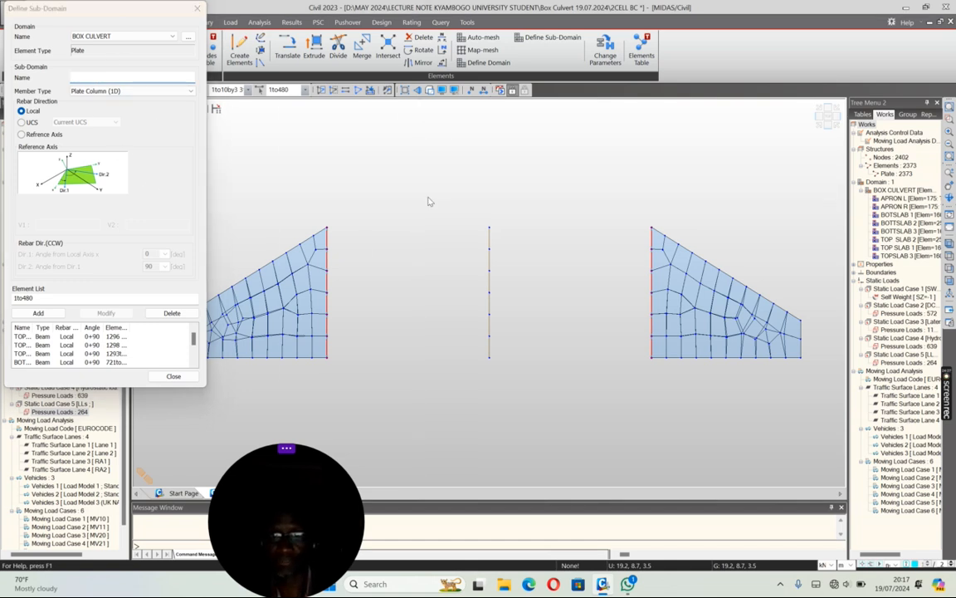
Step: Add a sub-domain named EXTWALL L containing the left external wall's plates (1to240)
drag(324, 196, 347, 390)
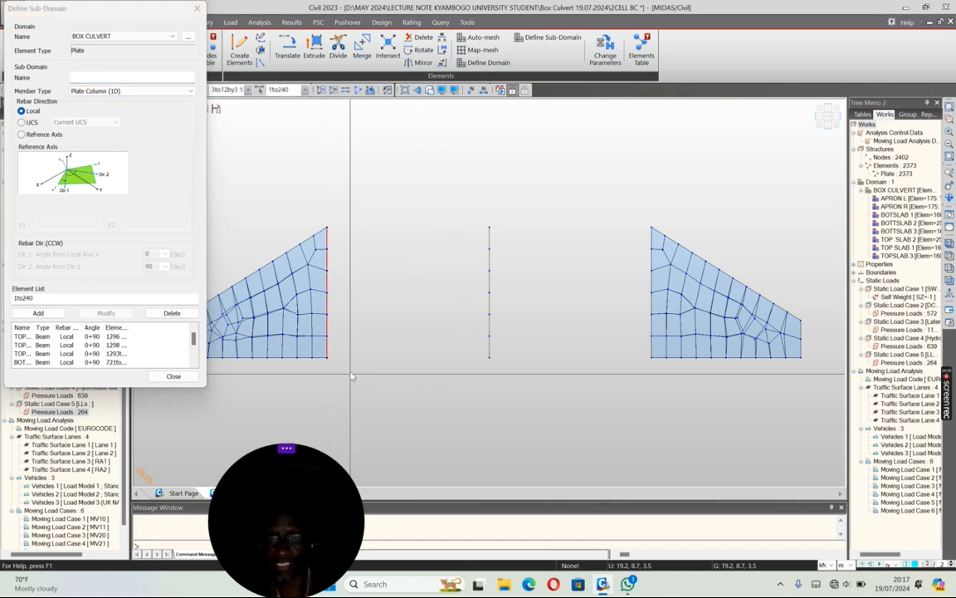
click(74, 77)
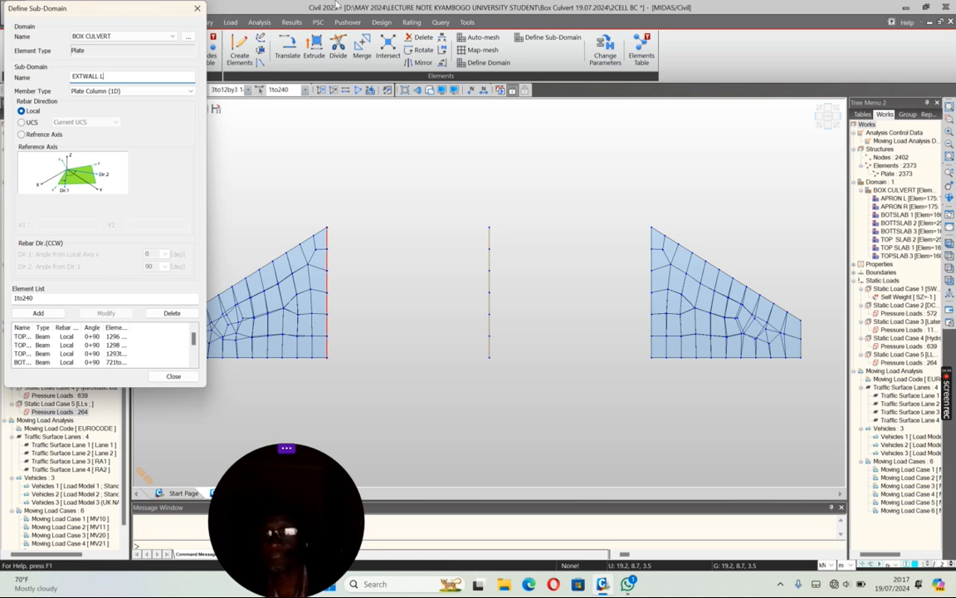
text(EXTWALL L)
click(38, 313)
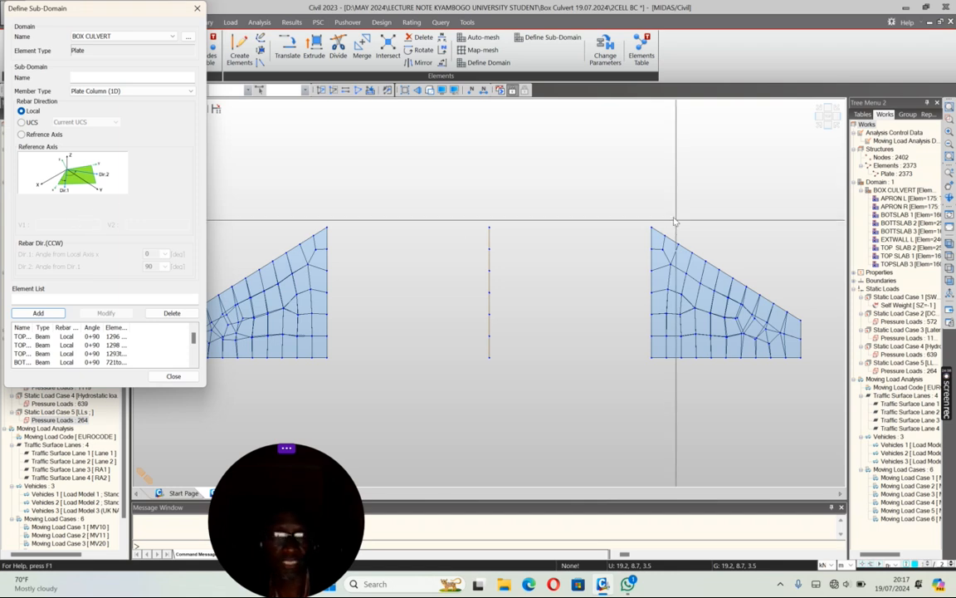
Step: Add a sub-domain named EXTWAL R containing the right external wall's plates (241to480)
drag(648, 199, 650, 336)
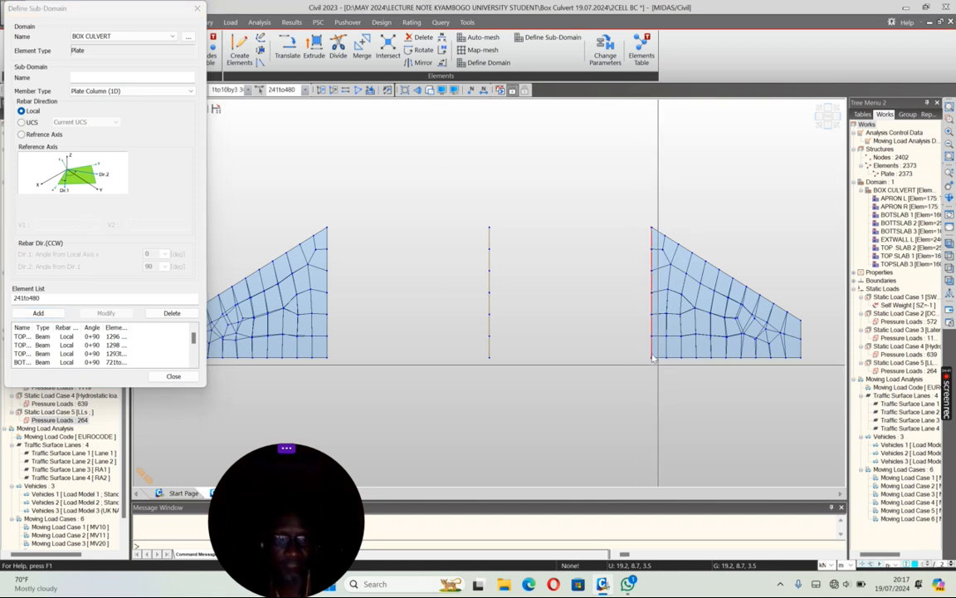
click(83, 78)
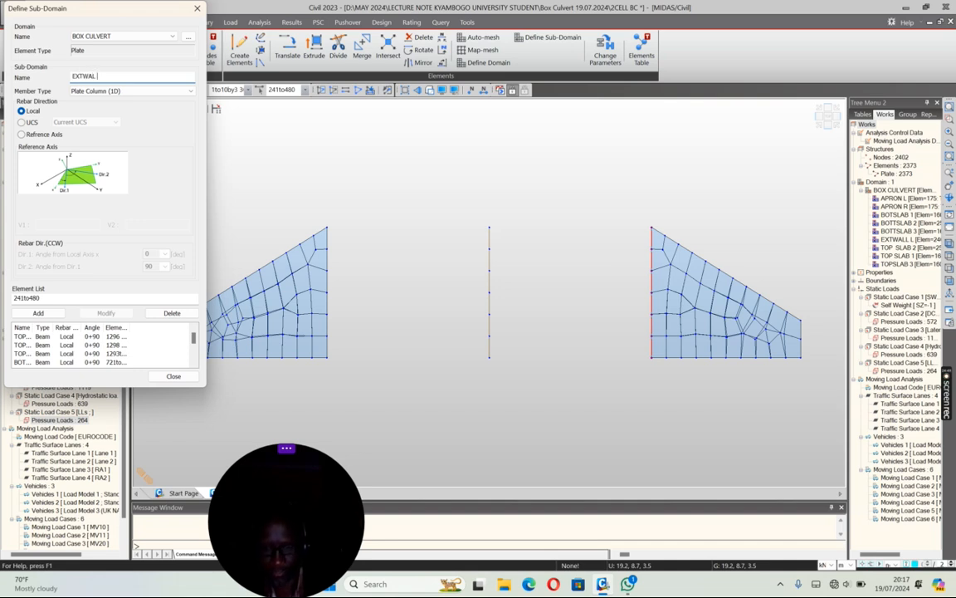
click(38, 314)
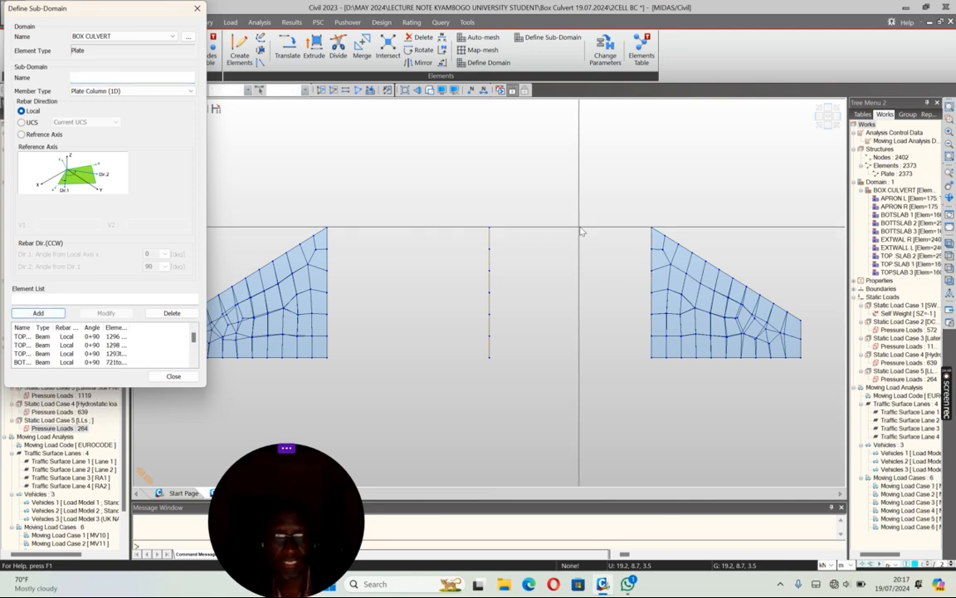
Step: Add a sub-domain named WW R containing the right-hand wing walls' plates (2255to2293 2334to2373)
drag(819, 373, 589, 197)
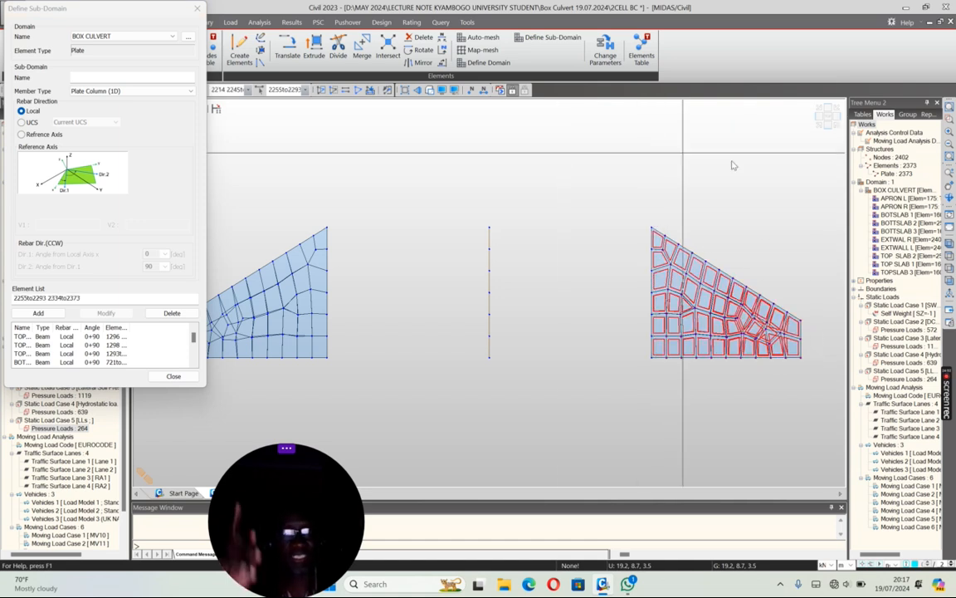
click(818, 124)
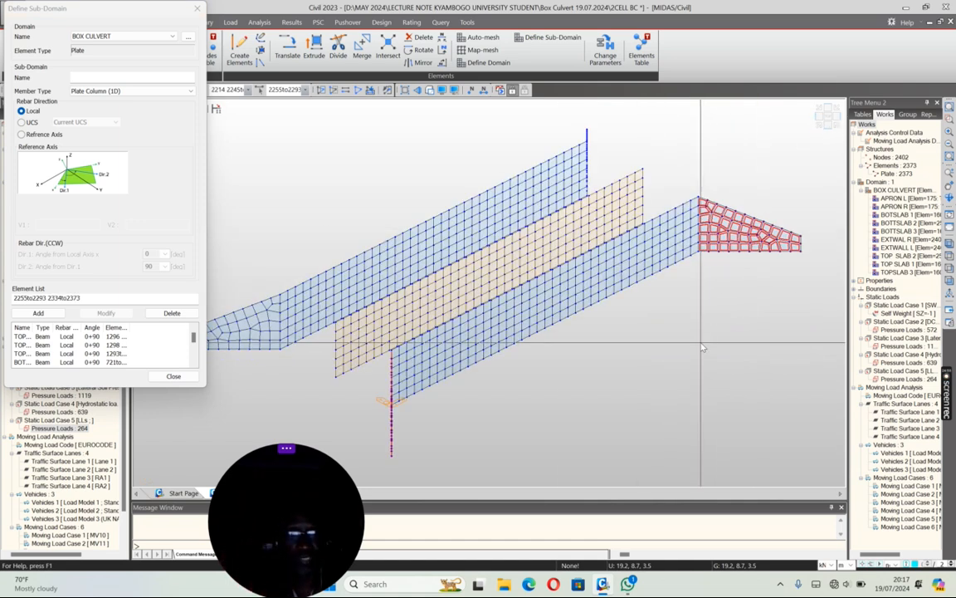
click(75, 78)
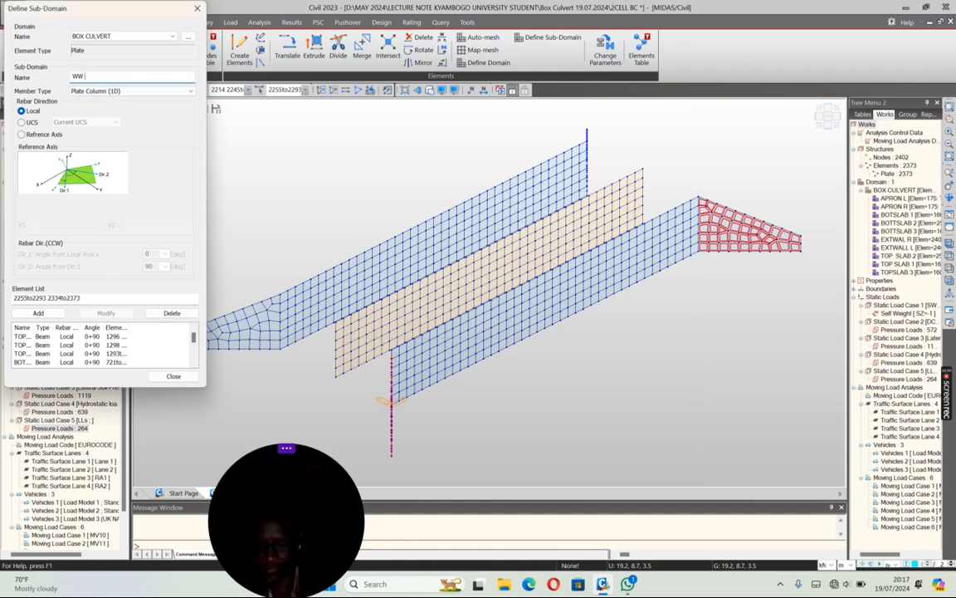
click(38, 313)
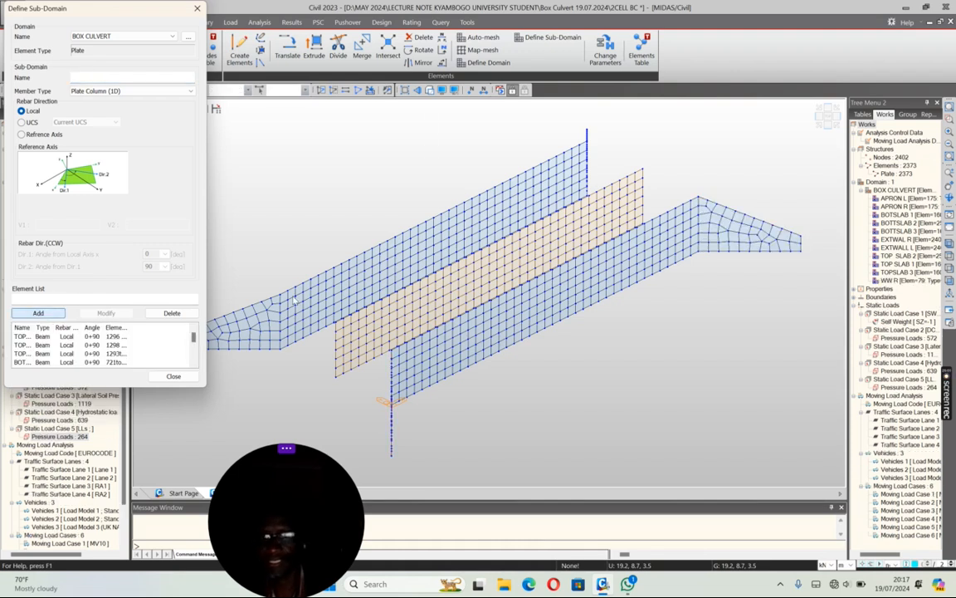
Step: Add a sub-domain named WW L containing the left-hand wing walls' plates (2215to2254 2294to2333) and finish the sub-domain definition
click(818, 115)
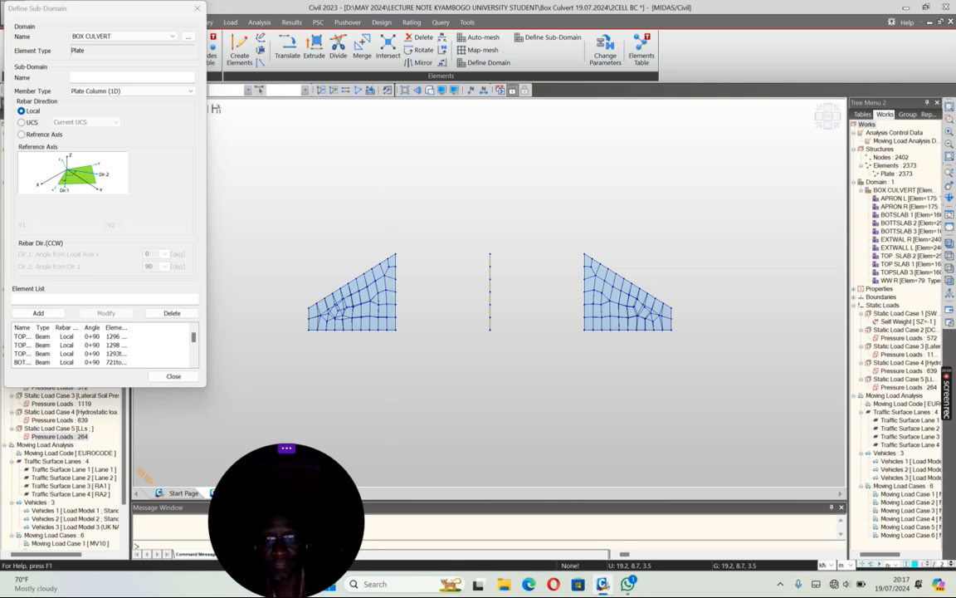
drag(312, 246, 311, 243)
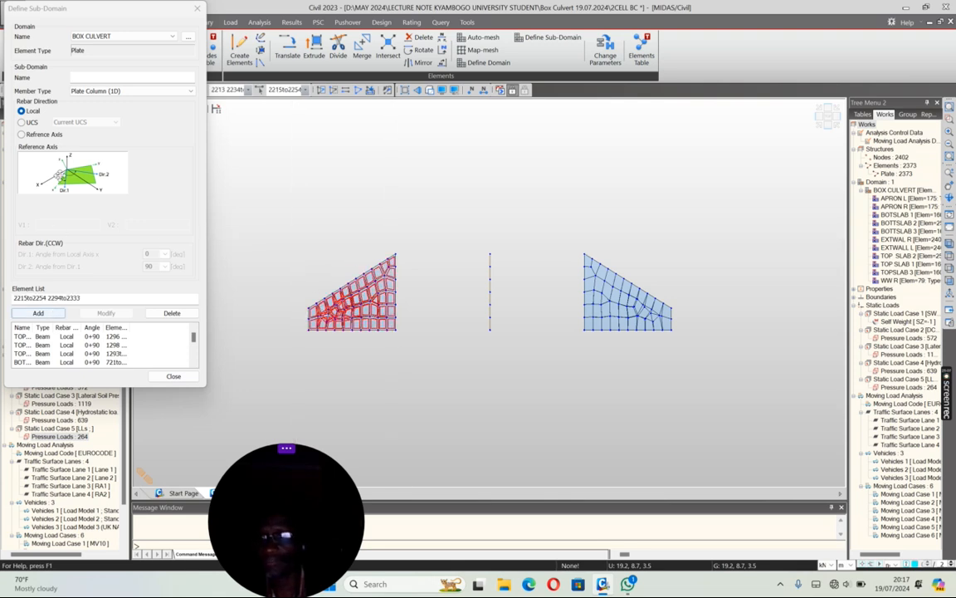
click(74, 77)
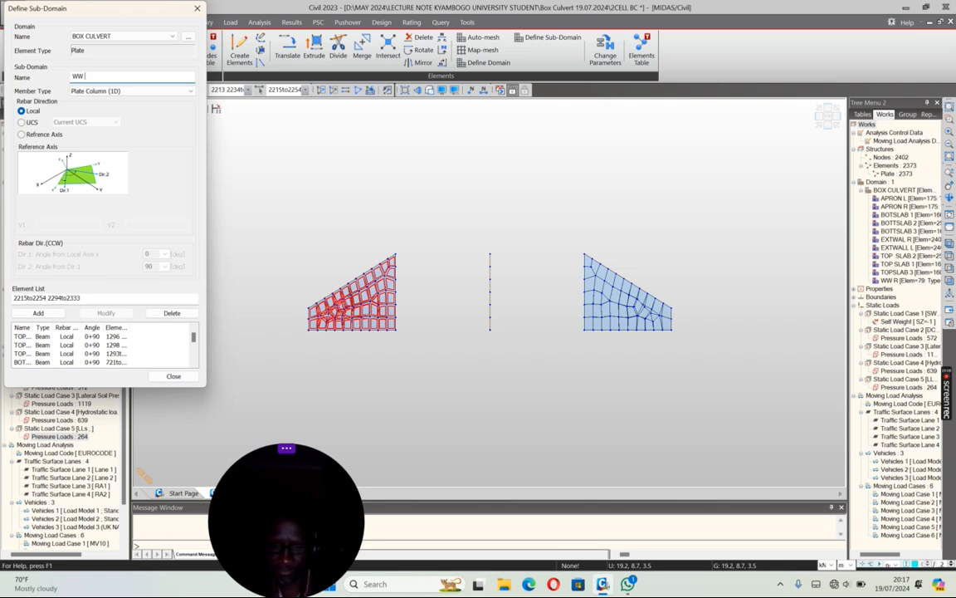
click(39, 313)
click(173, 376)
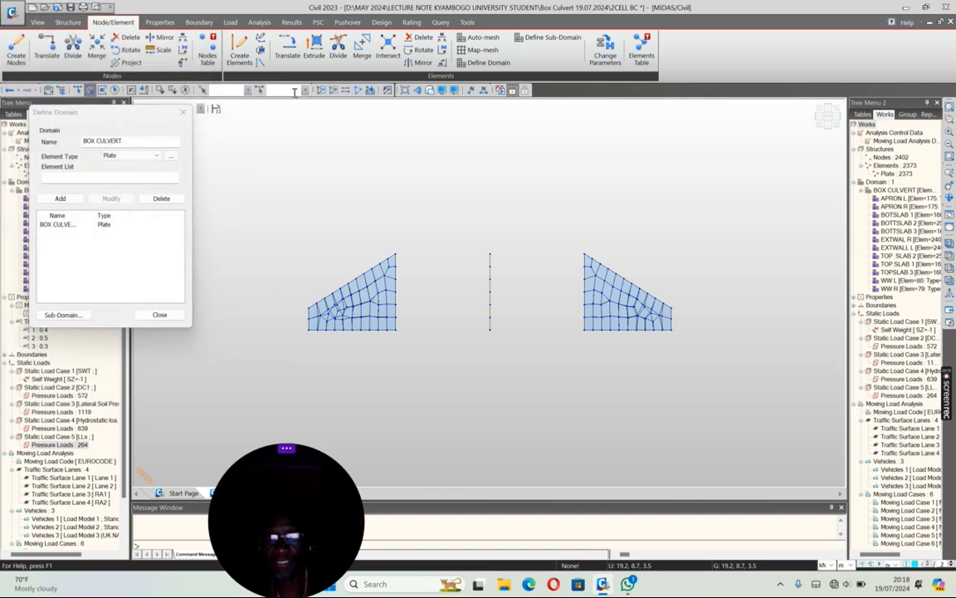
Step: Reactivate the whole culvert model in isometric view and close the domain definition
click(323, 89)
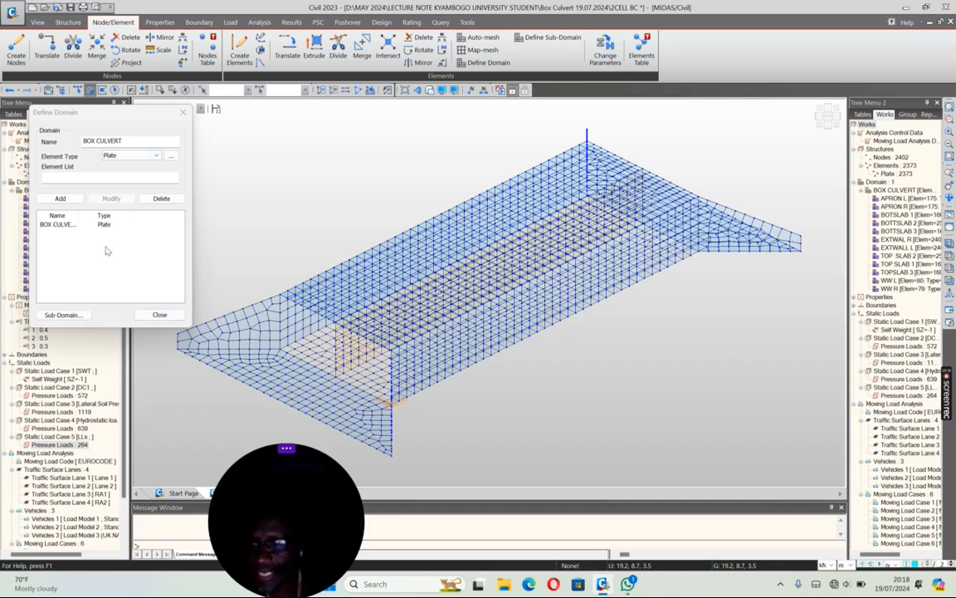
click(145, 315)
scroll(403, 289, down, 1)
scroll(402, 289, down, 1)
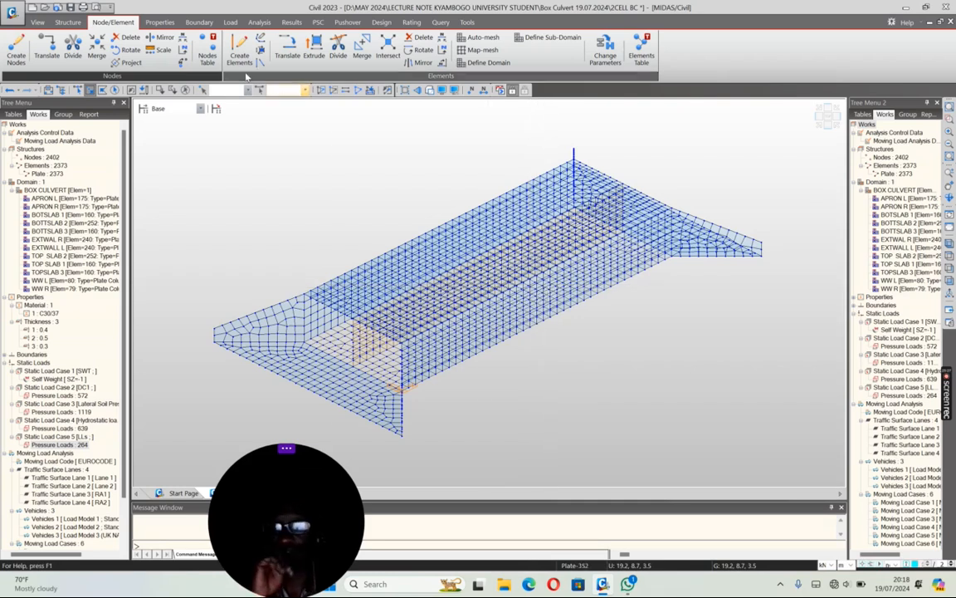
Step: Save the culvert model and run the analysis
click(69, 7)
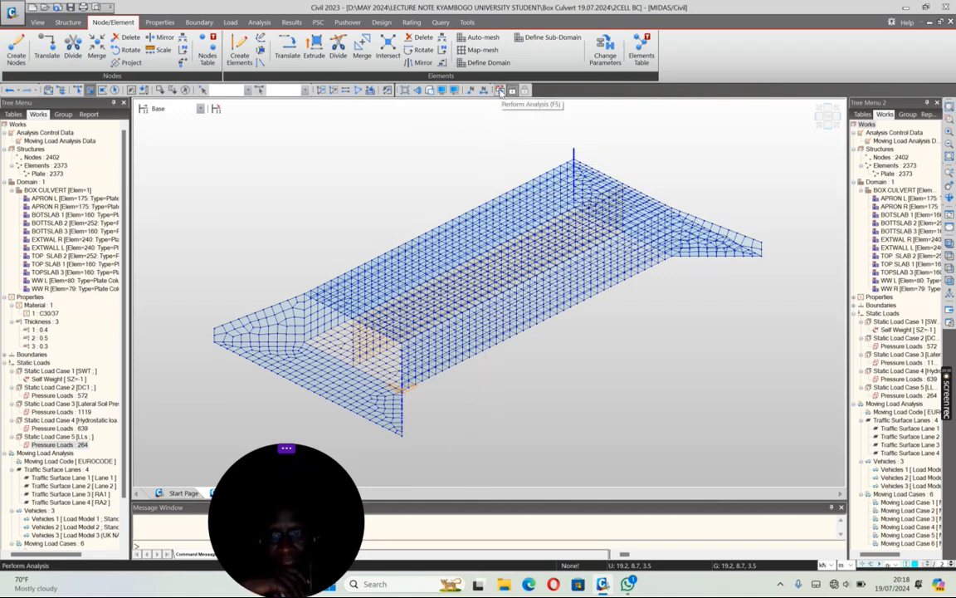
click(501, 91)
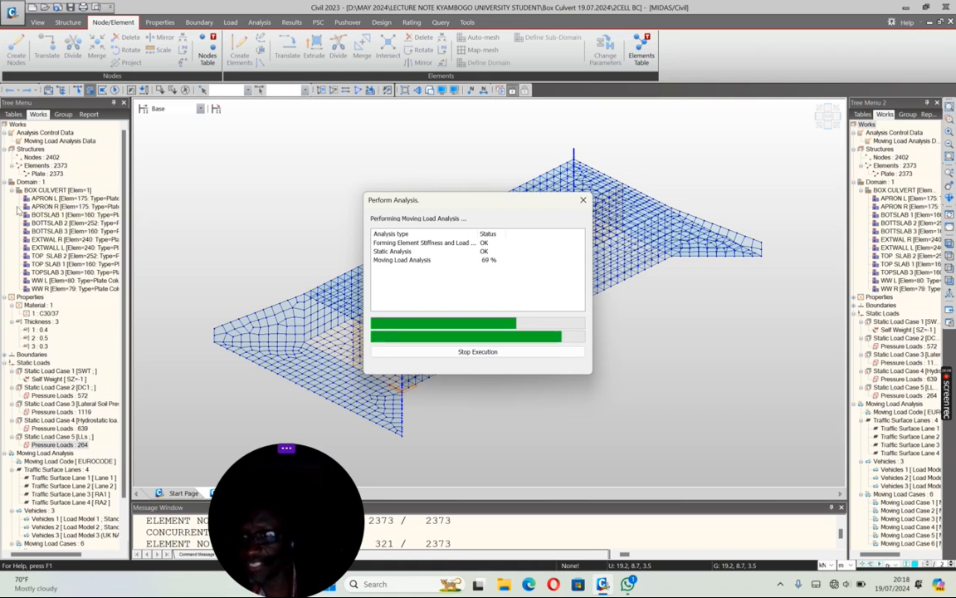
Step: Review the BOX CULVERT sub-domains, properties and load cases listed in the model's works tree while the analysis runs
click(47, 192)
click(46, 198)
click(44, 206)
click(43, 214)
click(44, 222)
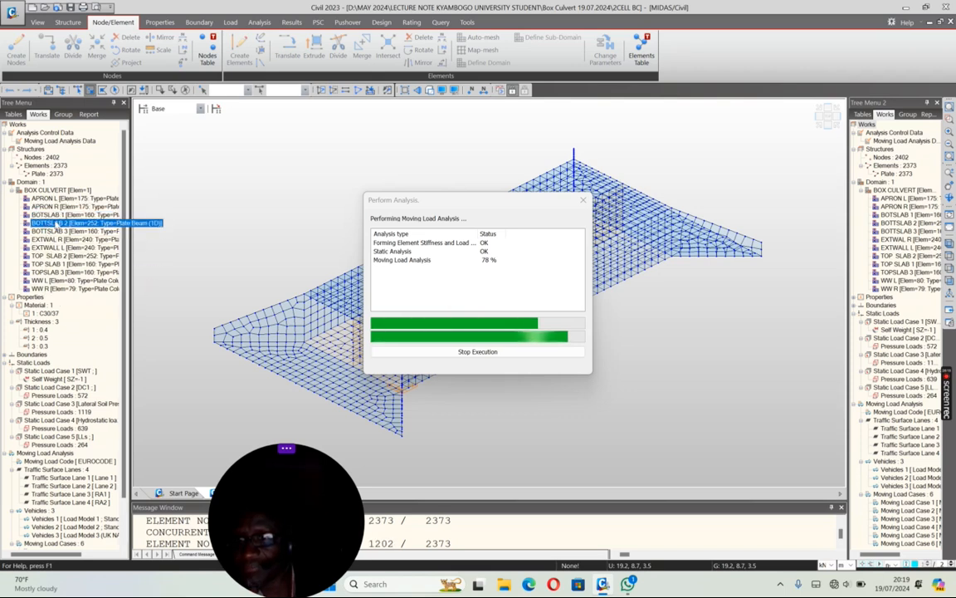
click(50, 190)
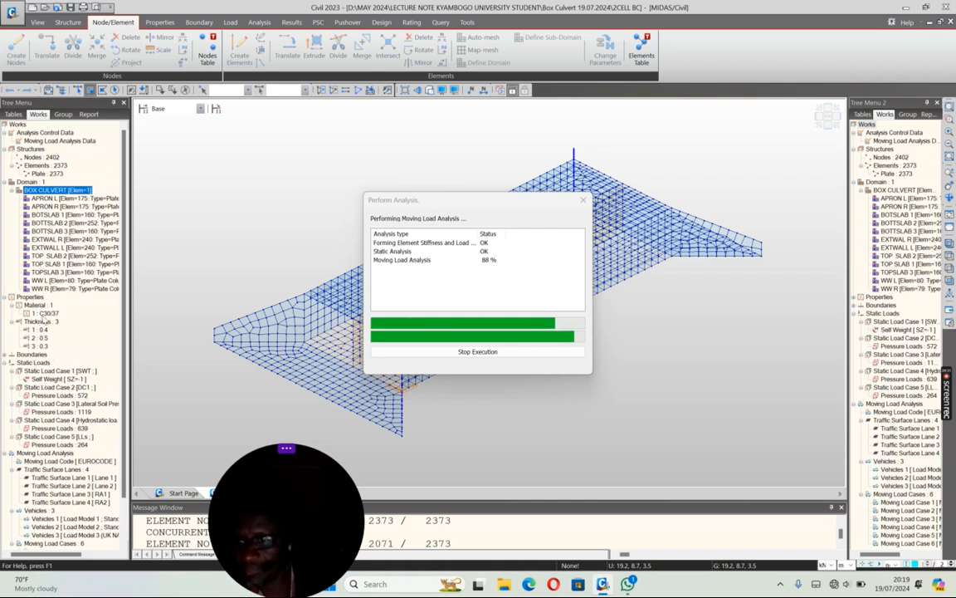
scroll(32, 300, down, 2)
scroll(33, 307, down, 1)
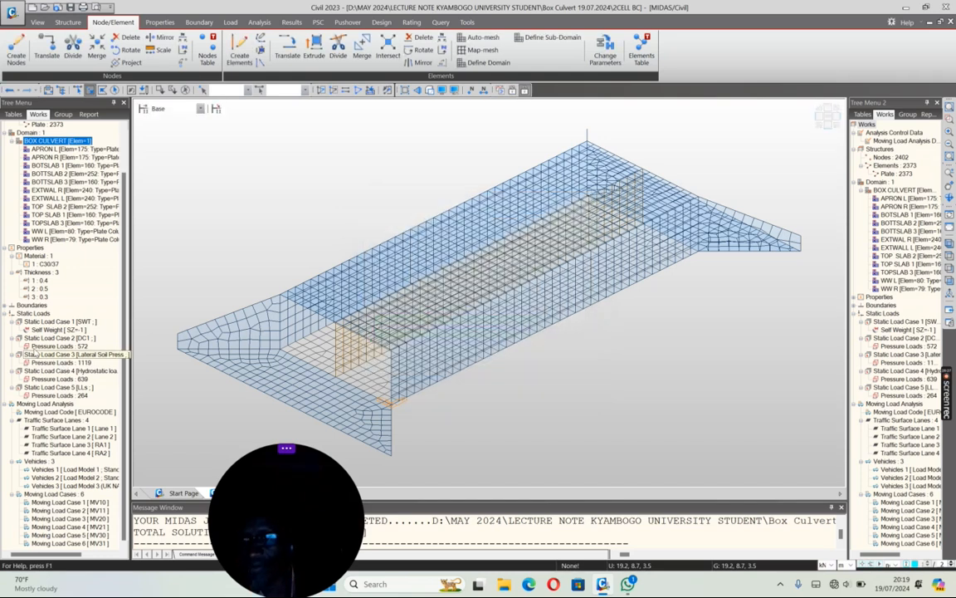
scroll(50, 402, up, 2)
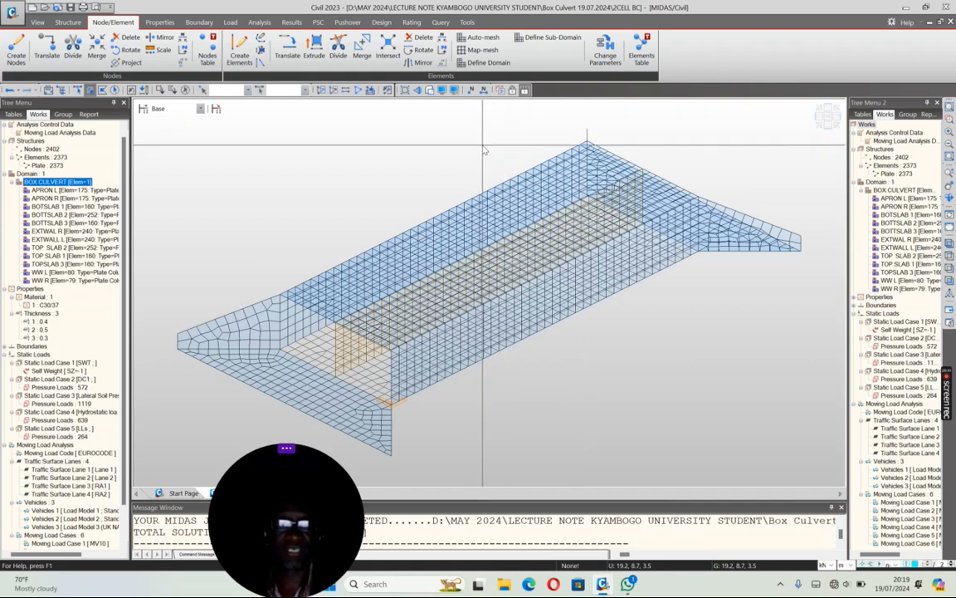
Step: Display the PZ soil pressure contour for the load case MVall: MV10
click(290, 23)
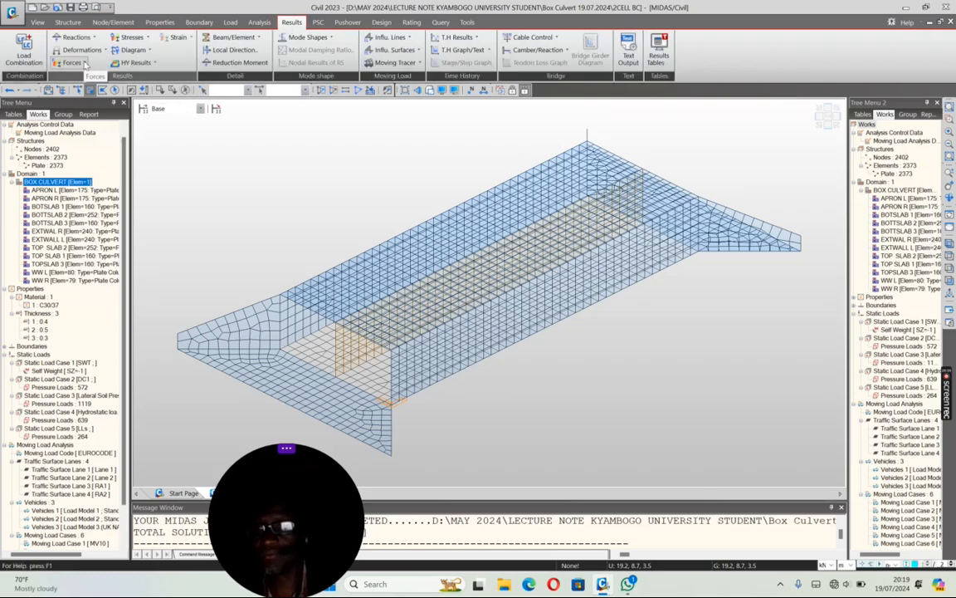
click(75, 37)
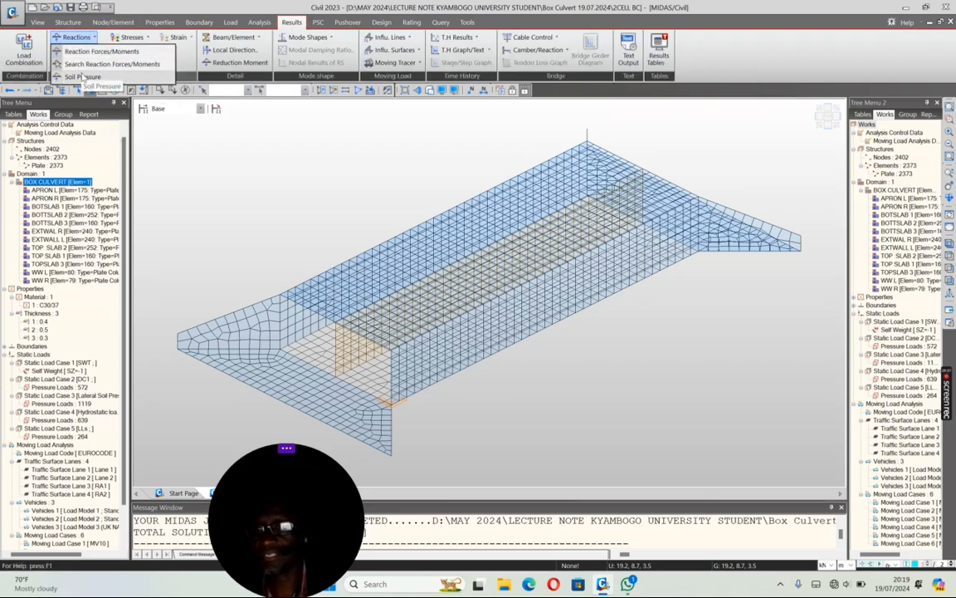
click(83, 76)
click(104, 159)
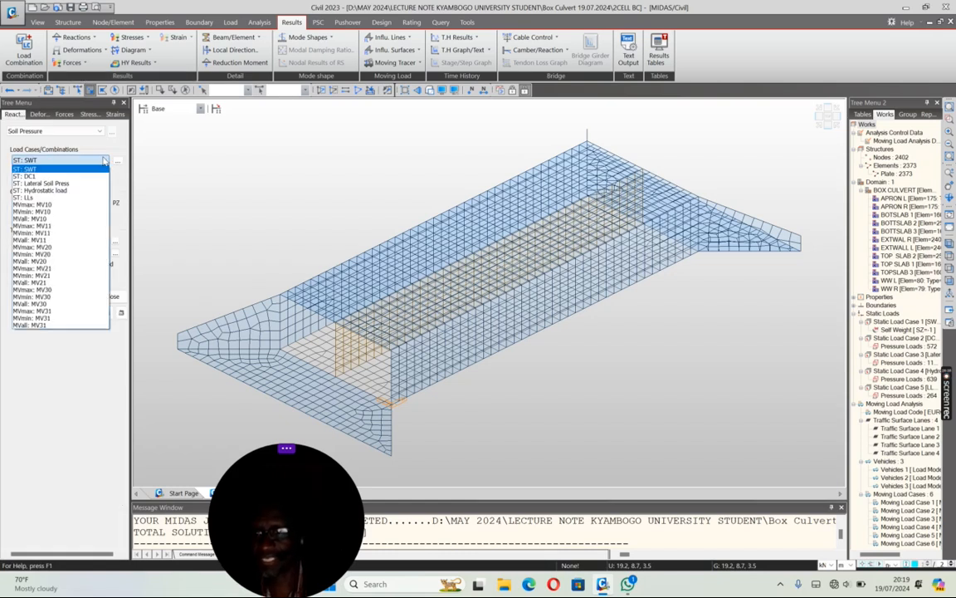
click(50, 218)
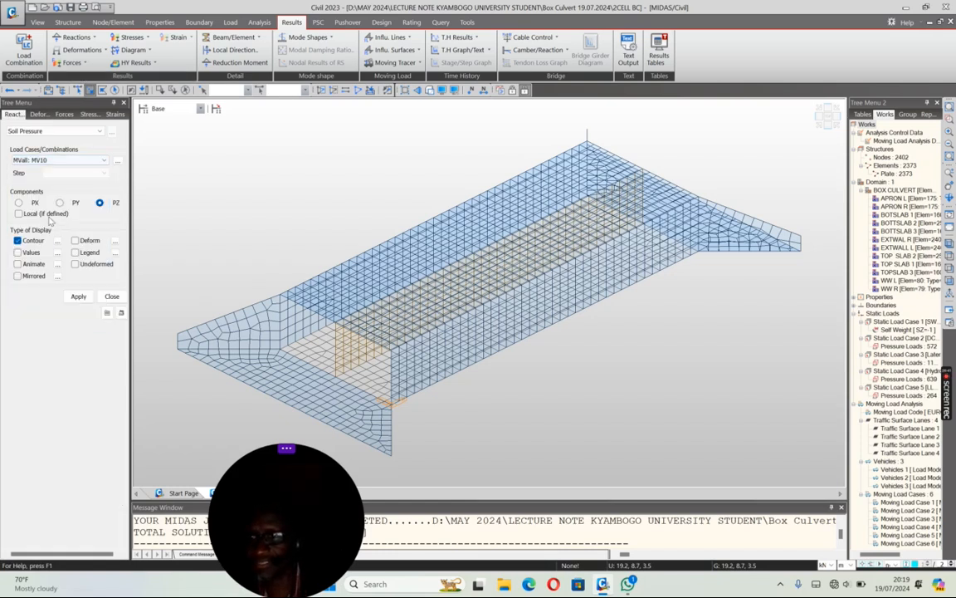
click(78, 297)
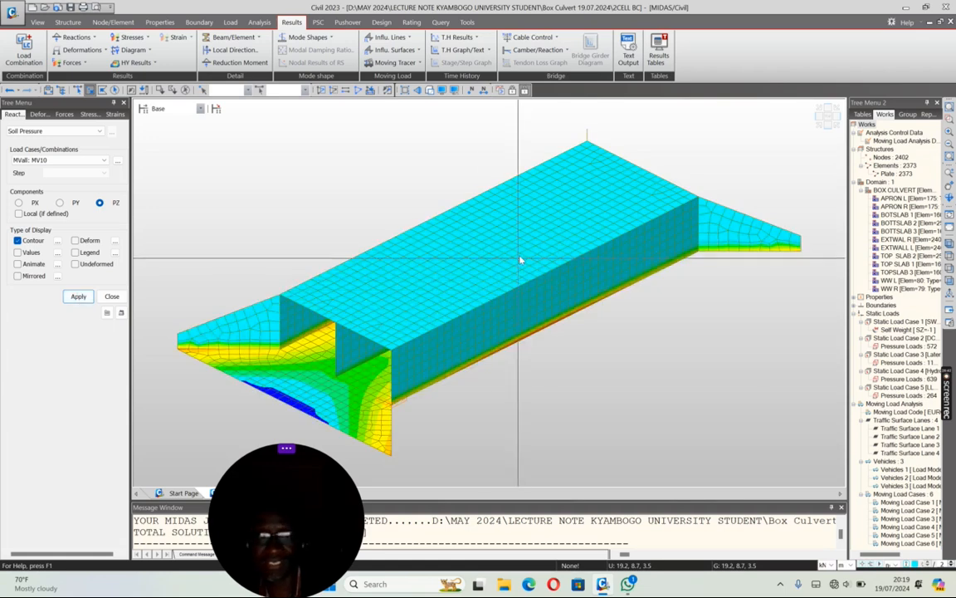
Step: Isolate the culvert's bottom slab plates, selected from the front view, and show their soil pressure contour in plan
click(826, 125)
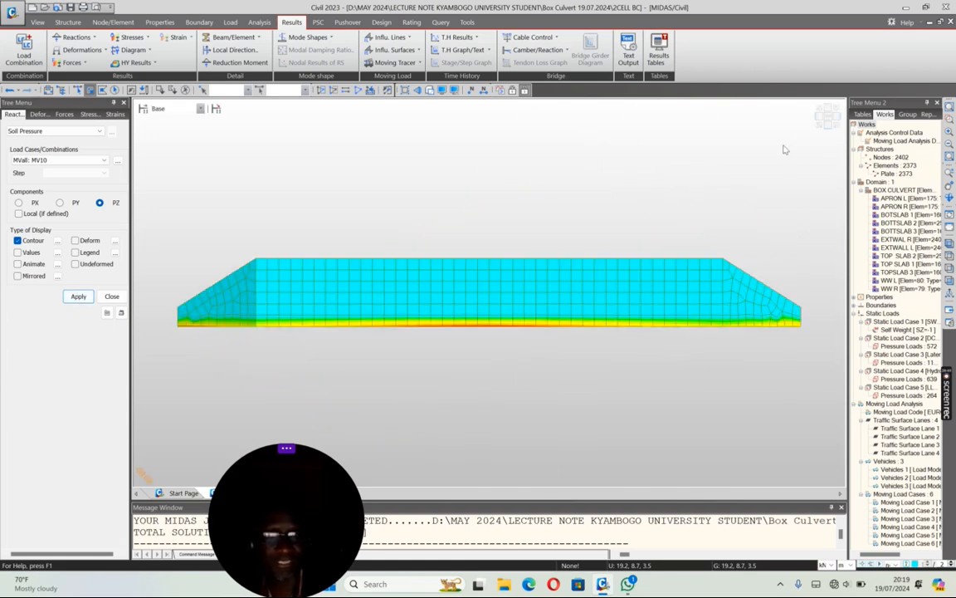
drag(166, 344, 799, 336)
click(321, 91)
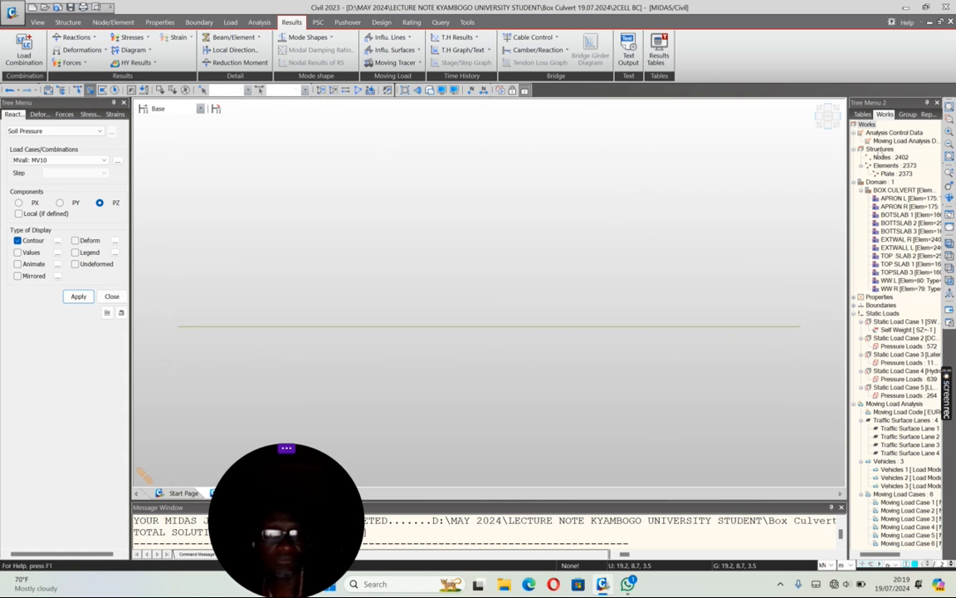
scroll(489, 195, down, 5)
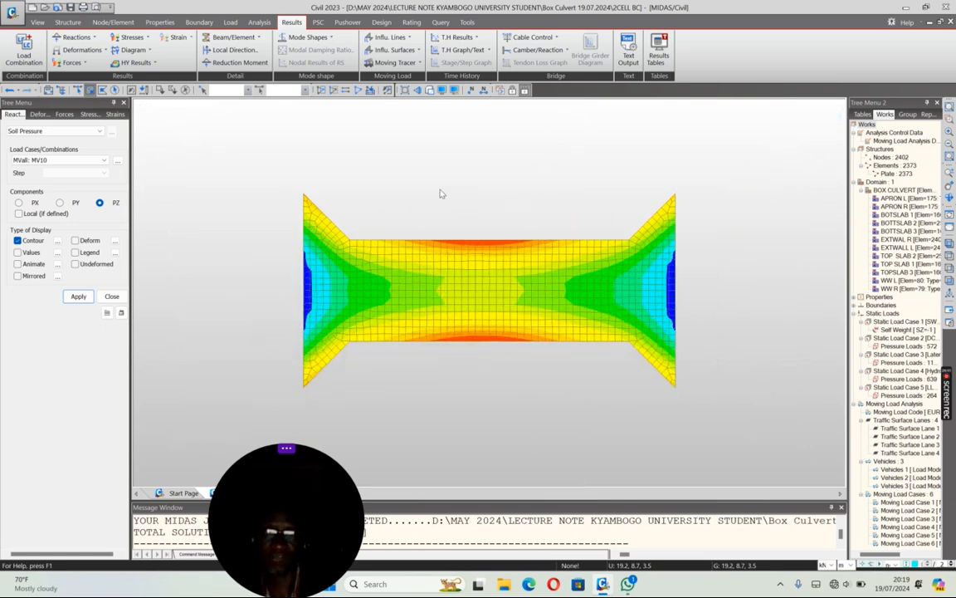
Step: Display the bottom slab's soil pressure contour for the load case MVall: MV20
click(105, 160)
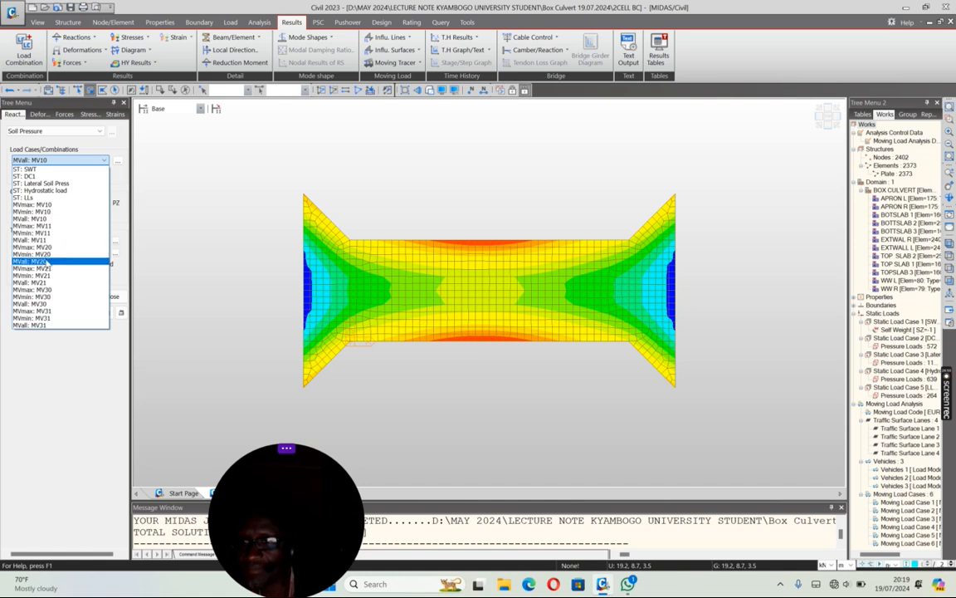
click(47, 262)
click(78, 297)
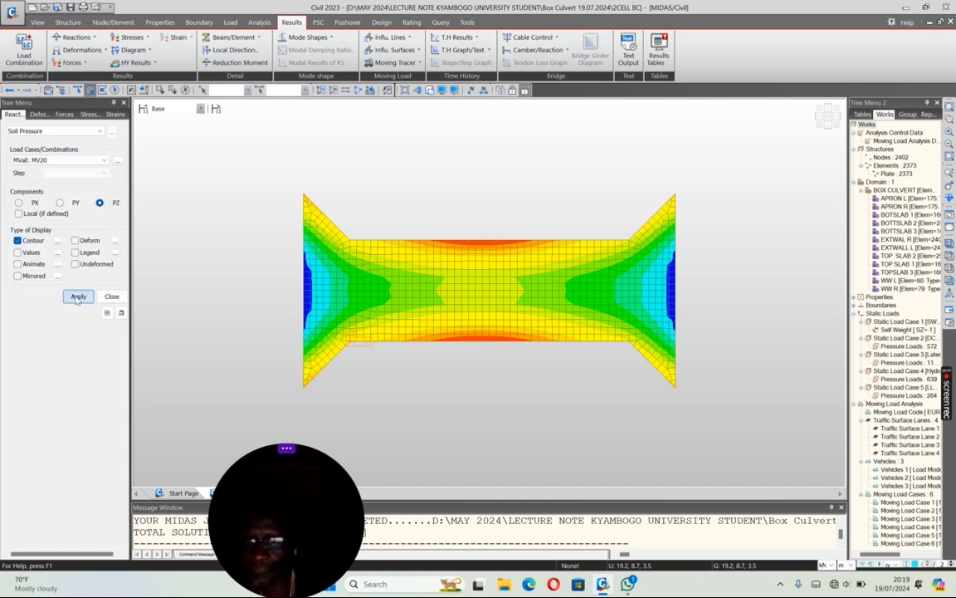
Step: Display the bottom slab's soil pressure contour for the load case MVall: MV31 and add the legend
click(91, 160)
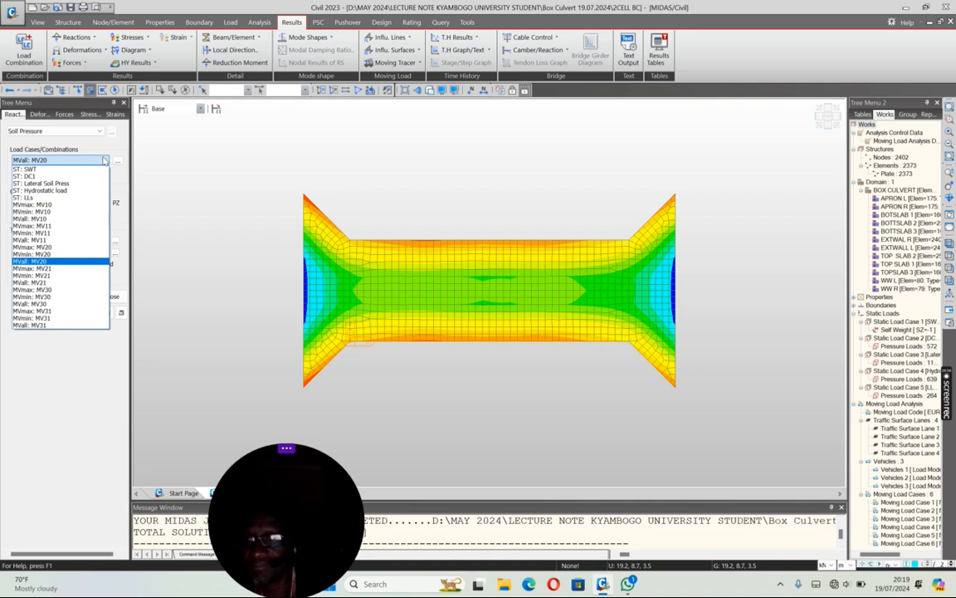
click(38, 324)
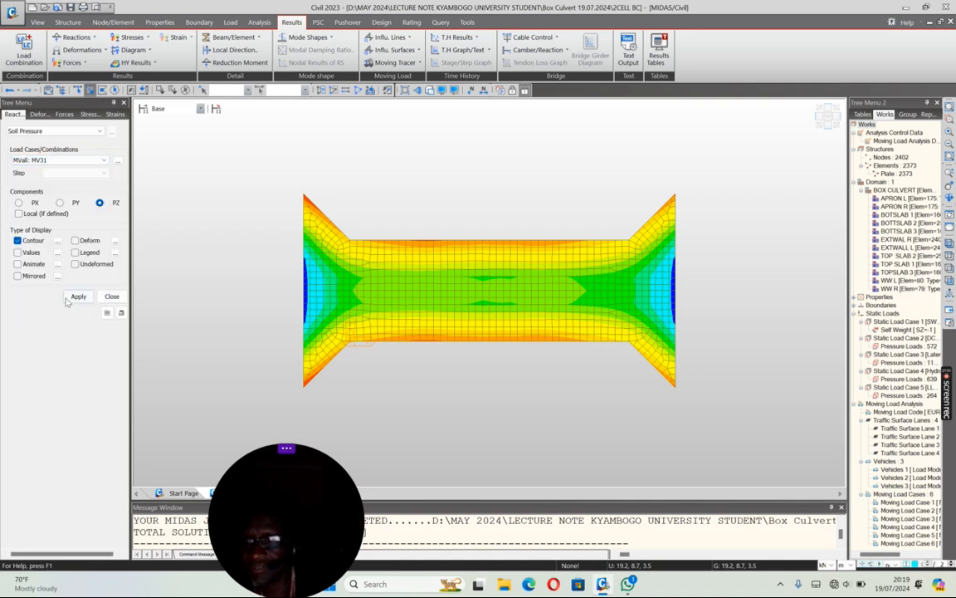
click(78, 296)
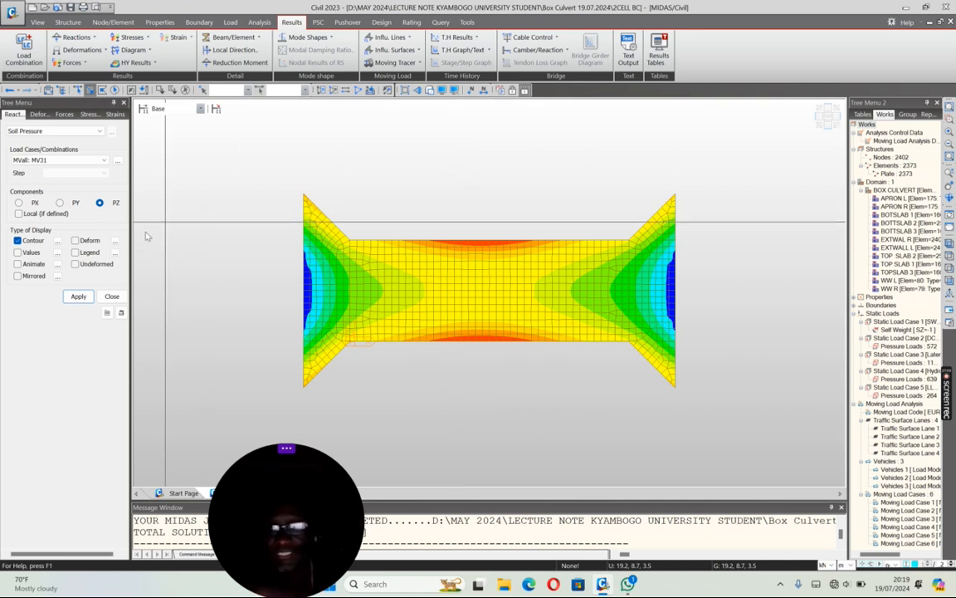
click(75, 253)
click(78, 296)
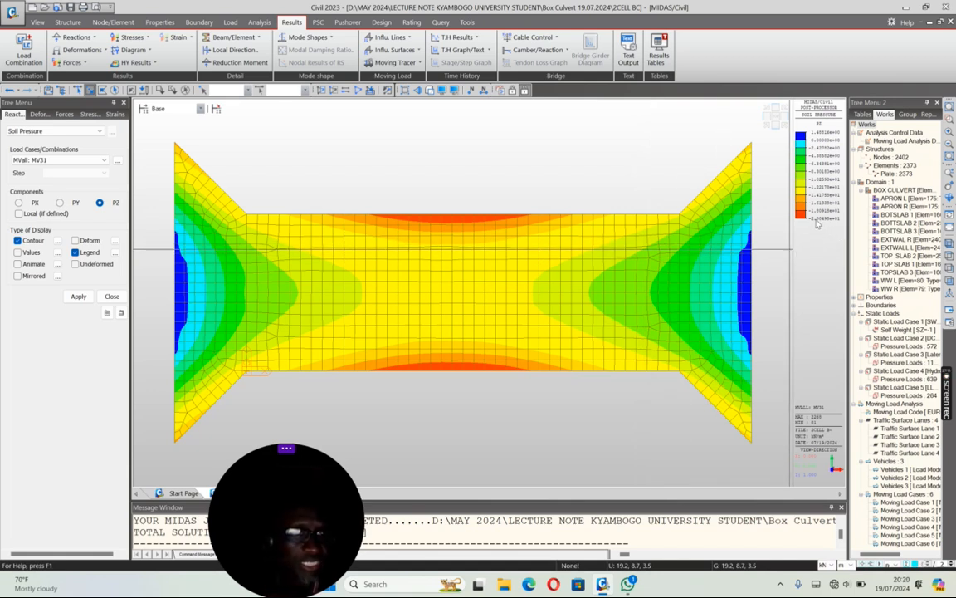
Step: Display the bottom slab's soil pressure contour for the load case MVall: MV21
click(104, 160)
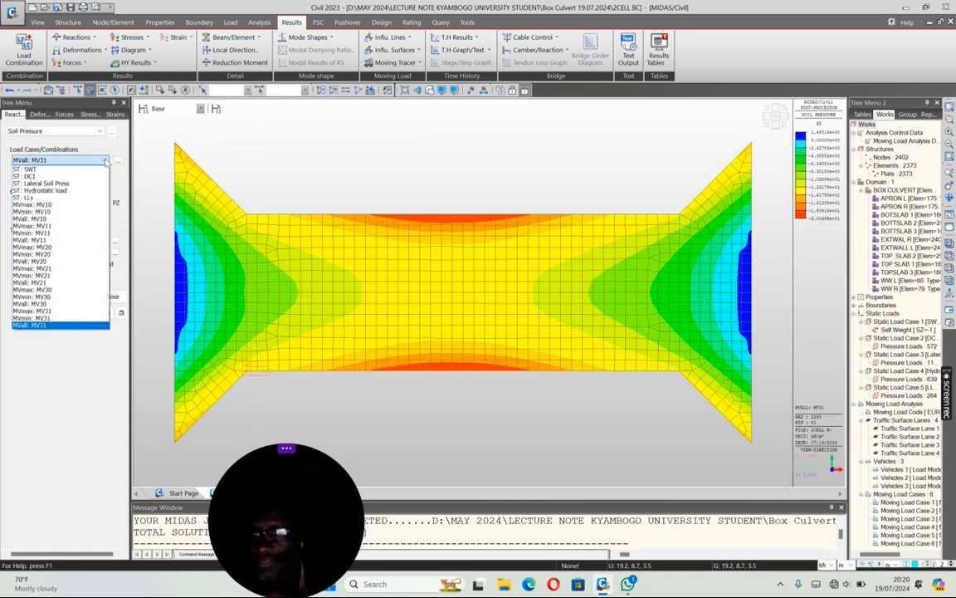
click(37, 284)
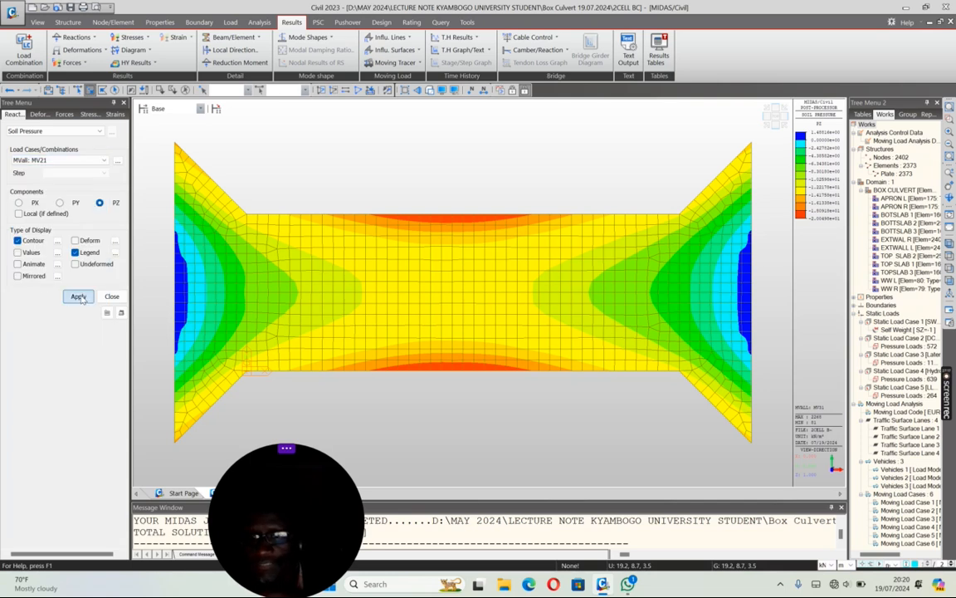
click(79, 297)
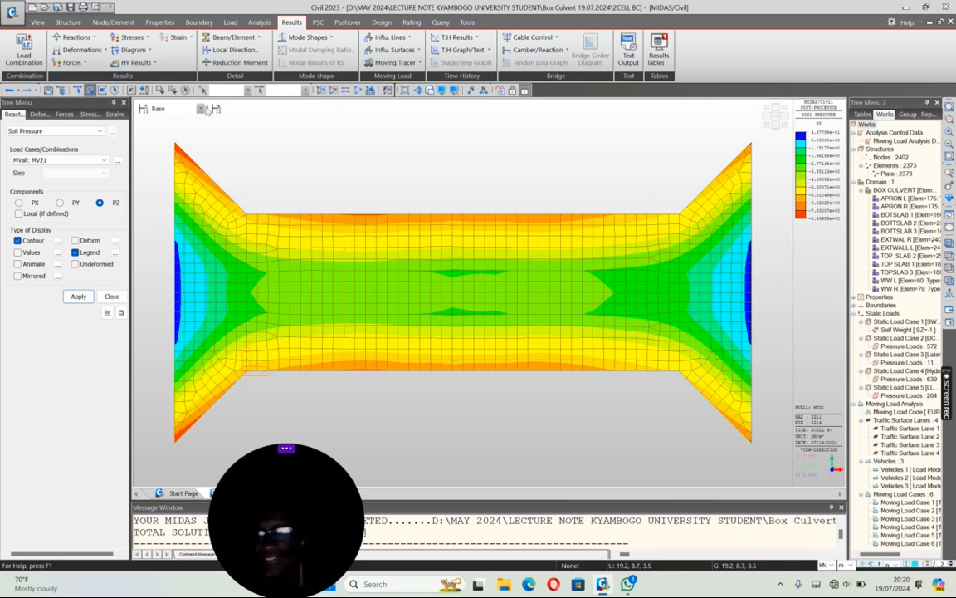
click(104, 160)
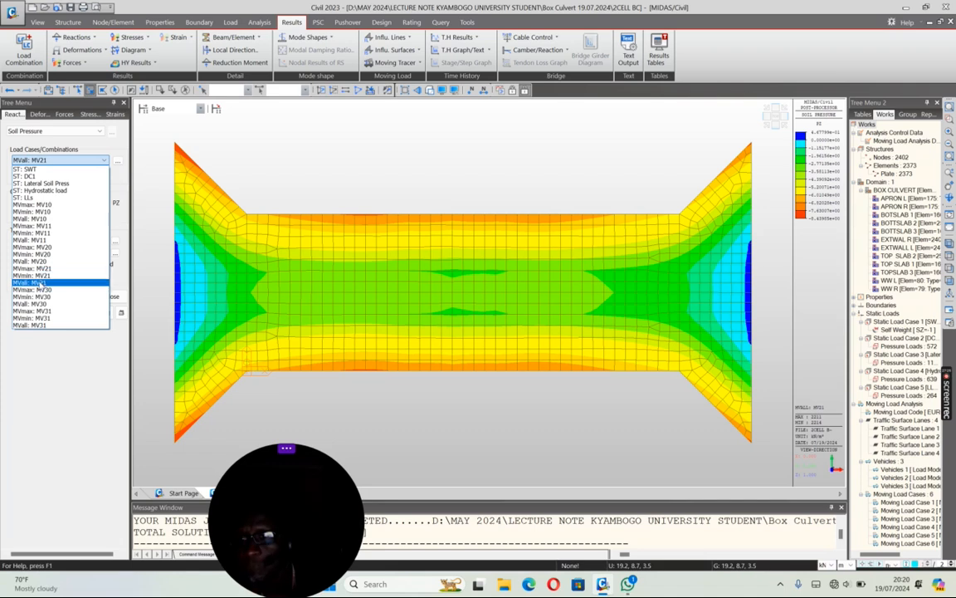
click(67, 267)
click(79, 298)
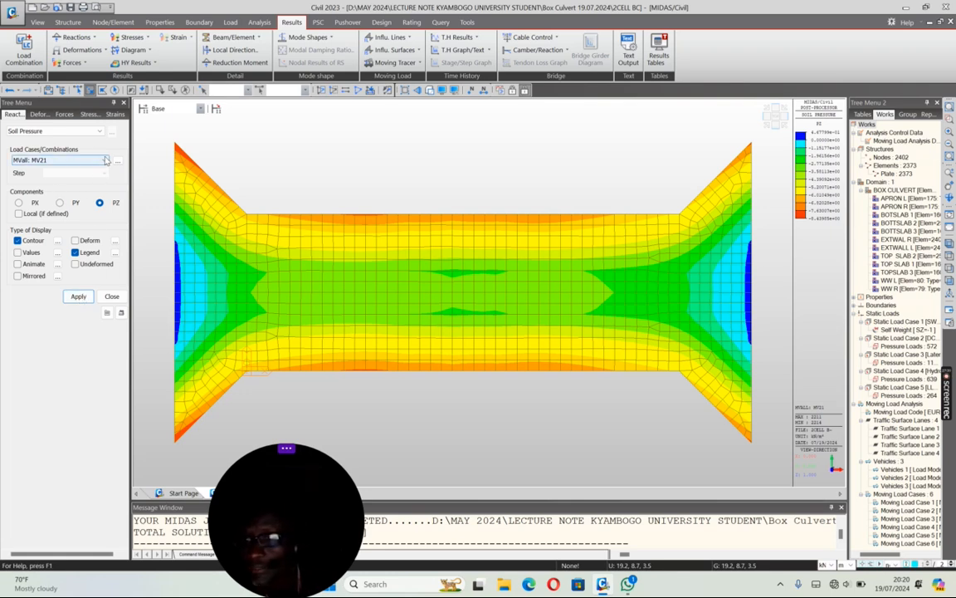
Step: Display the bottom slab's soil pressure contour for the load case MVall: MV11
click(106, 160)
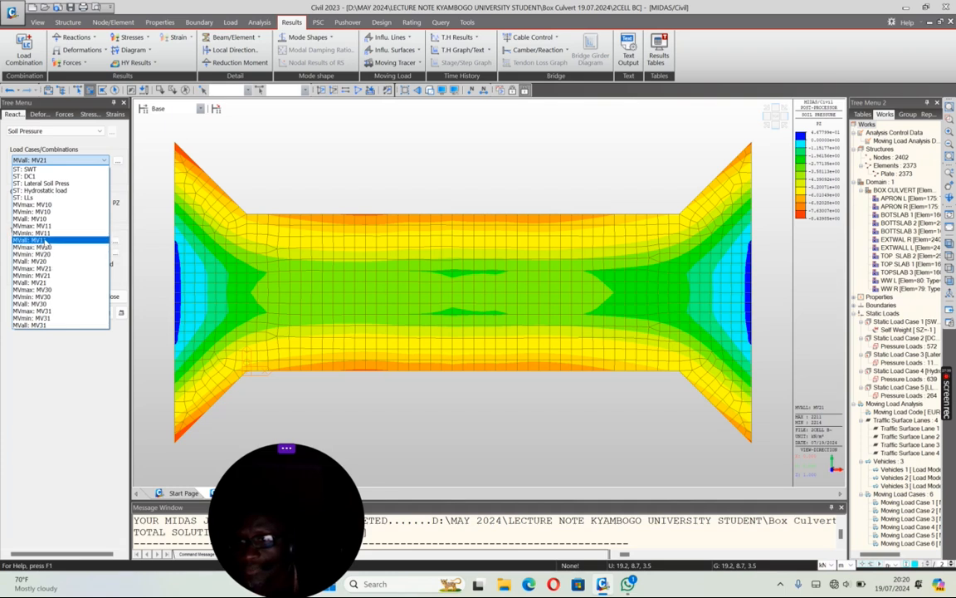
click(46, 239)
click(78, 296)
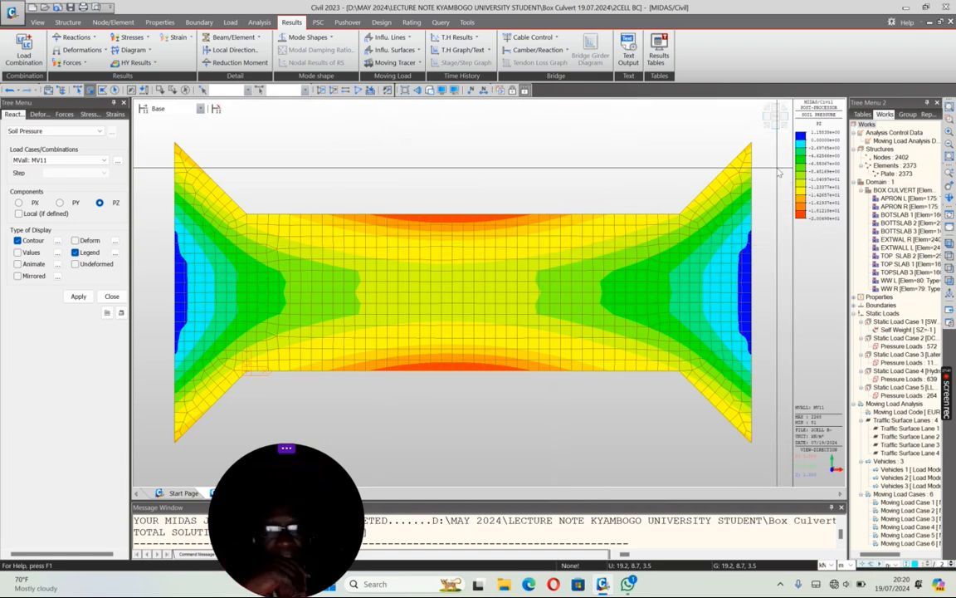
Step: Reactivate the whole culvert model in isometric view and close the soil pressure results
click(949, 244)
scroll(581, 173, down, 3)
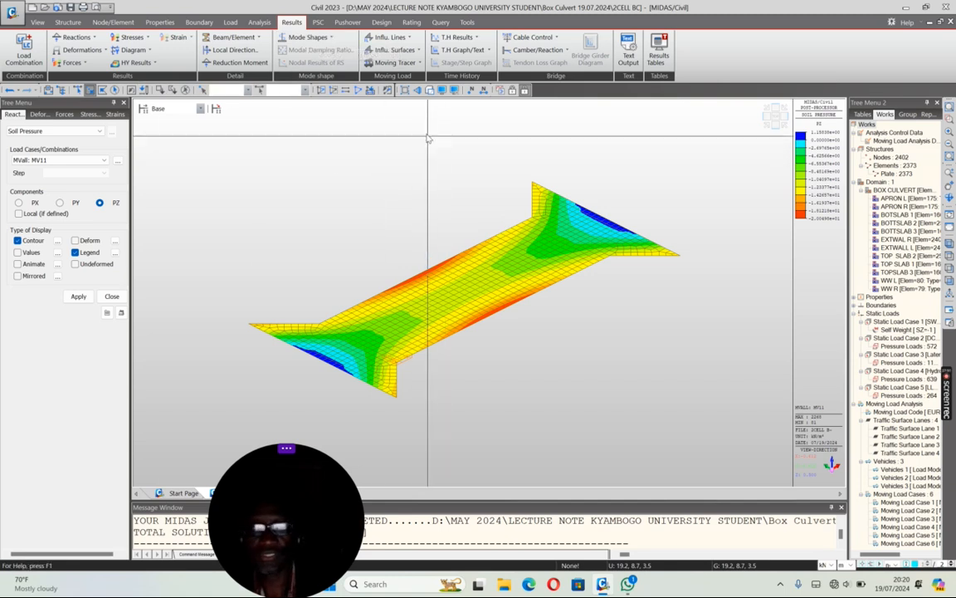
click(359, 91)
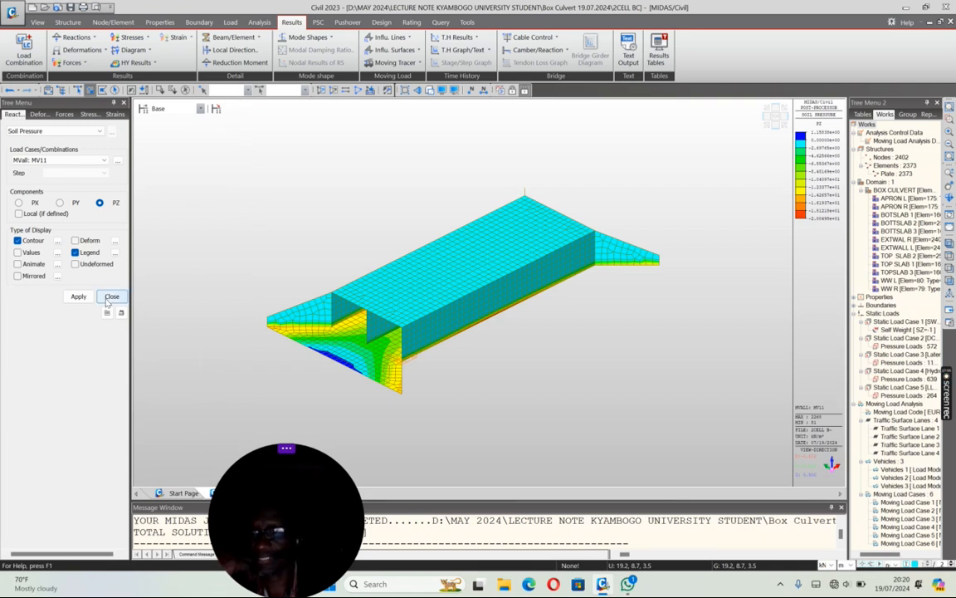
click(112, 296)
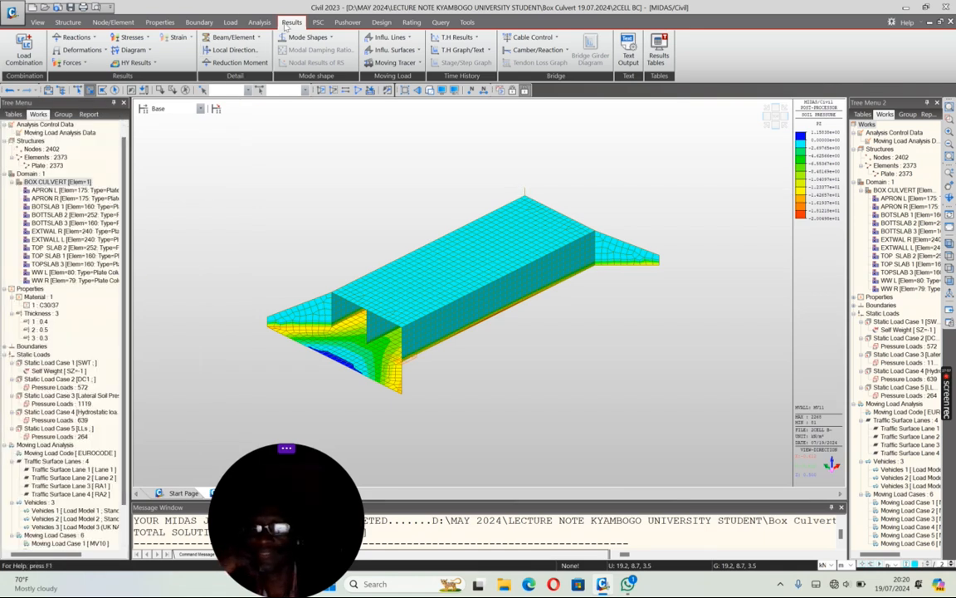
Step: Start automatic generation of concrete design load combinations with Eurocode 0 as the design code
click(25, 57)
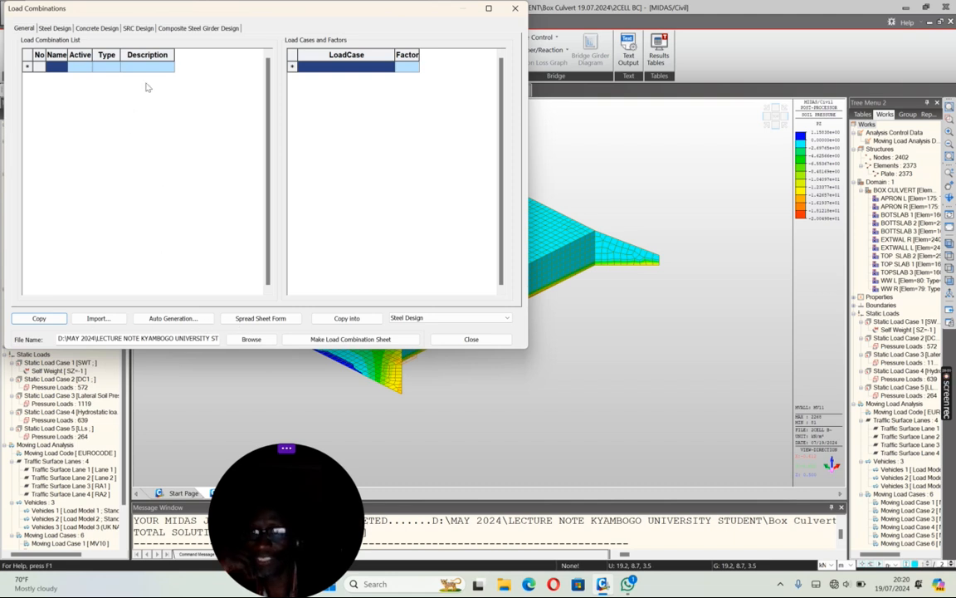
click(95, 29)
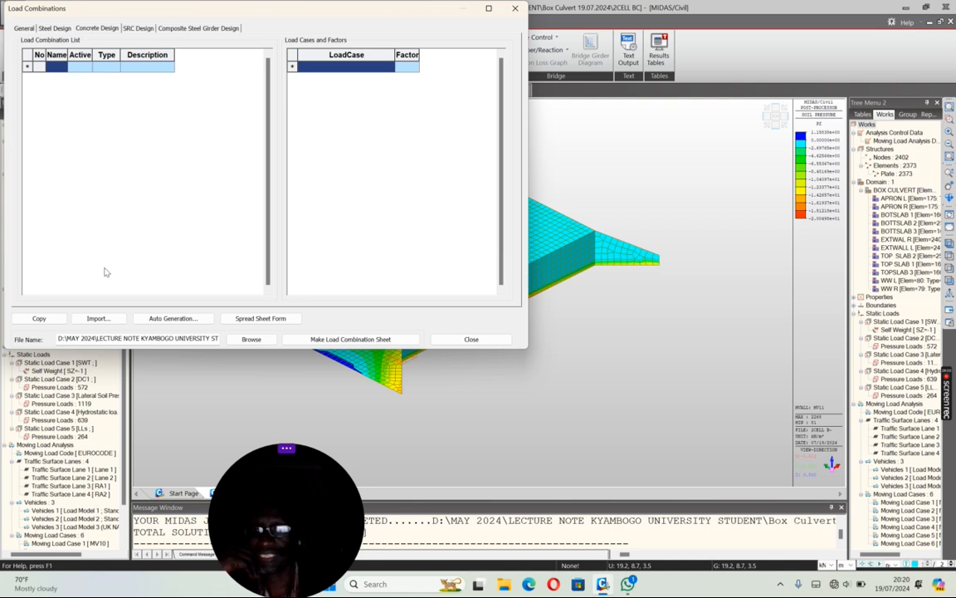
click(173, 319)
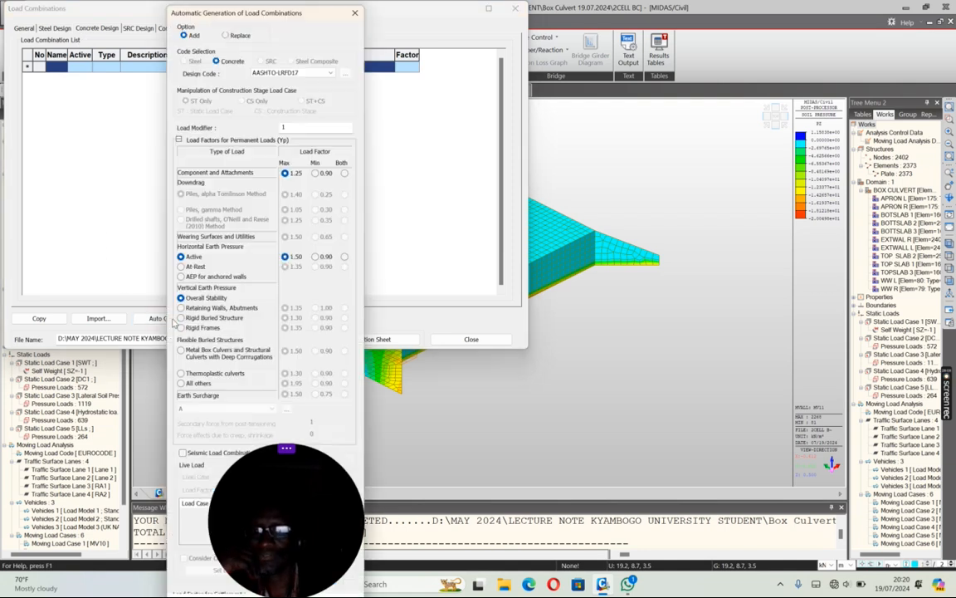
click(328, 70)
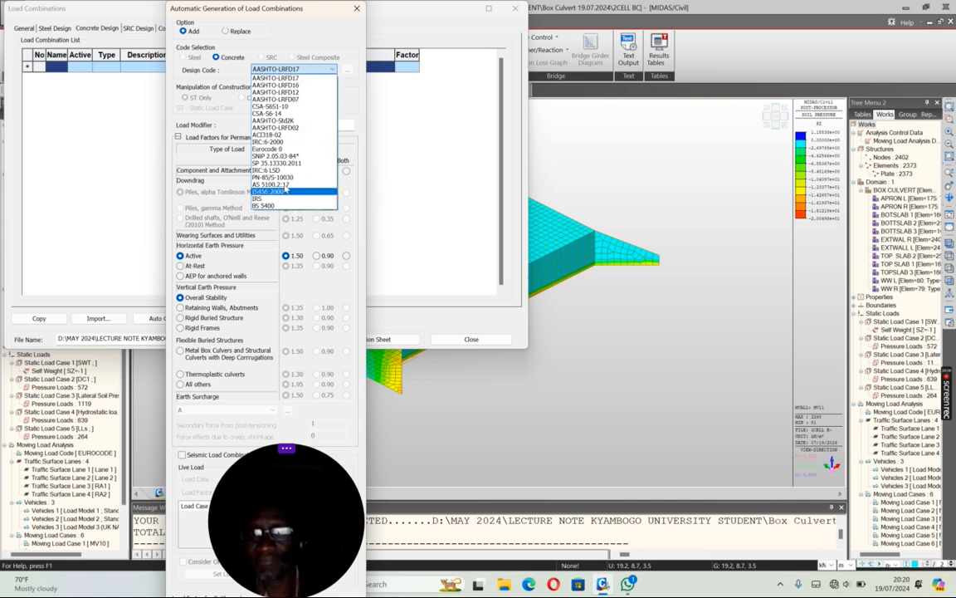
click(277, 149)
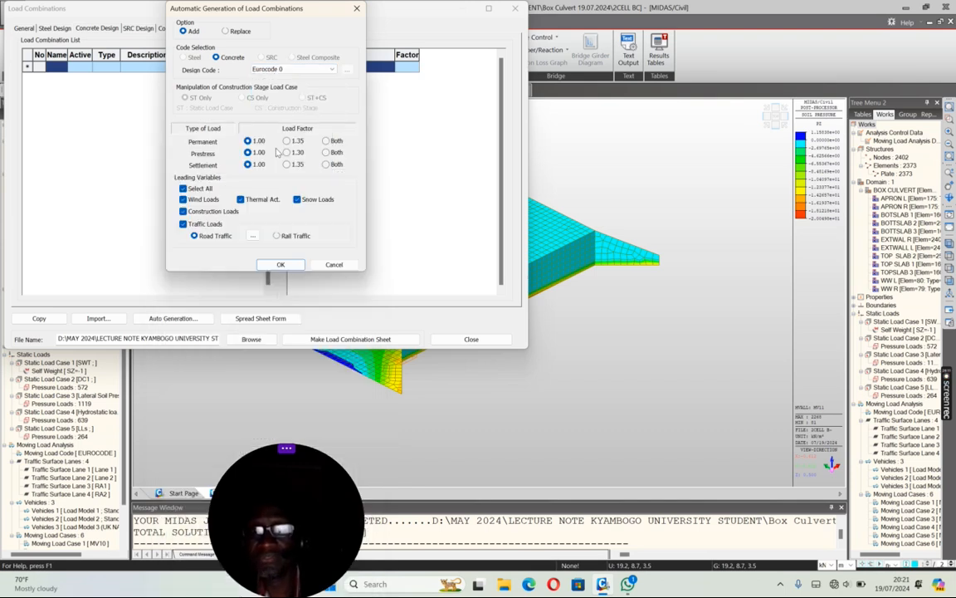
Step: Set the permanent, prestress and settlement load factors to Both and exclude snow loads from the leading variables
click(309, 70)
click(309, 71)
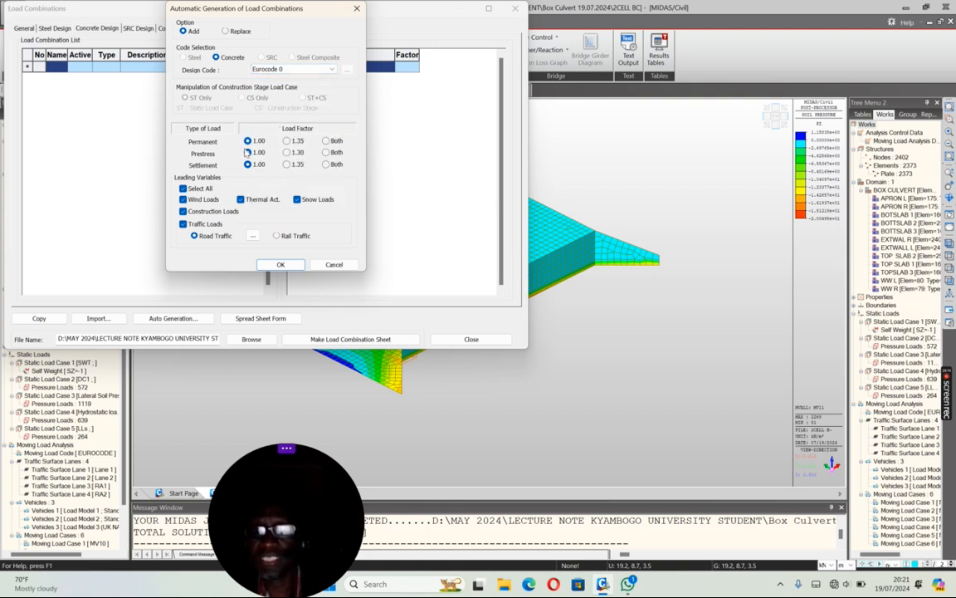
click(326, 152)
click(326, 164)
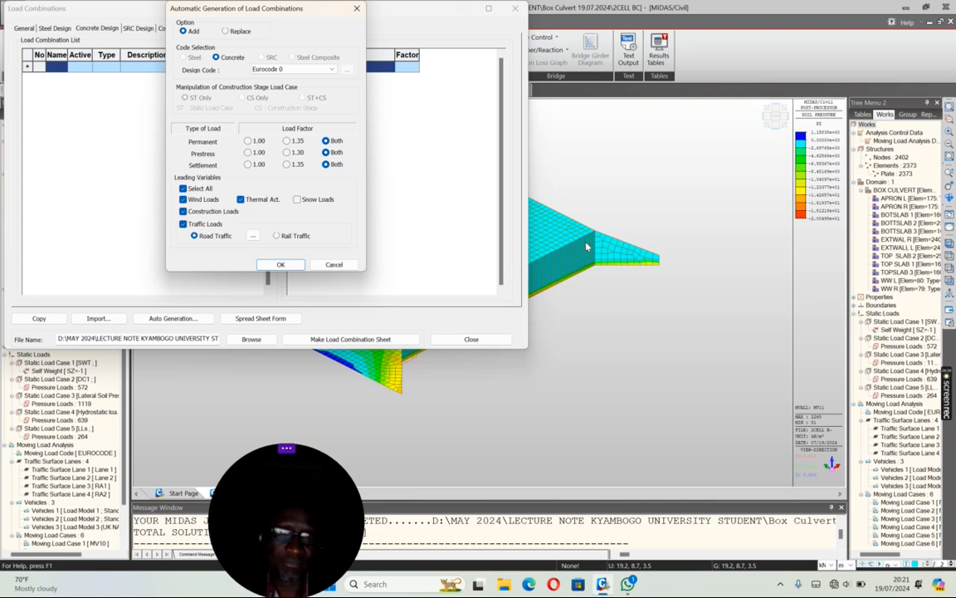
Step: Assign road traffic cases MV20 and MV21 to the frequent value group and generate the load combinations
click(252, 236)
drag(171, 107, 172, 115)
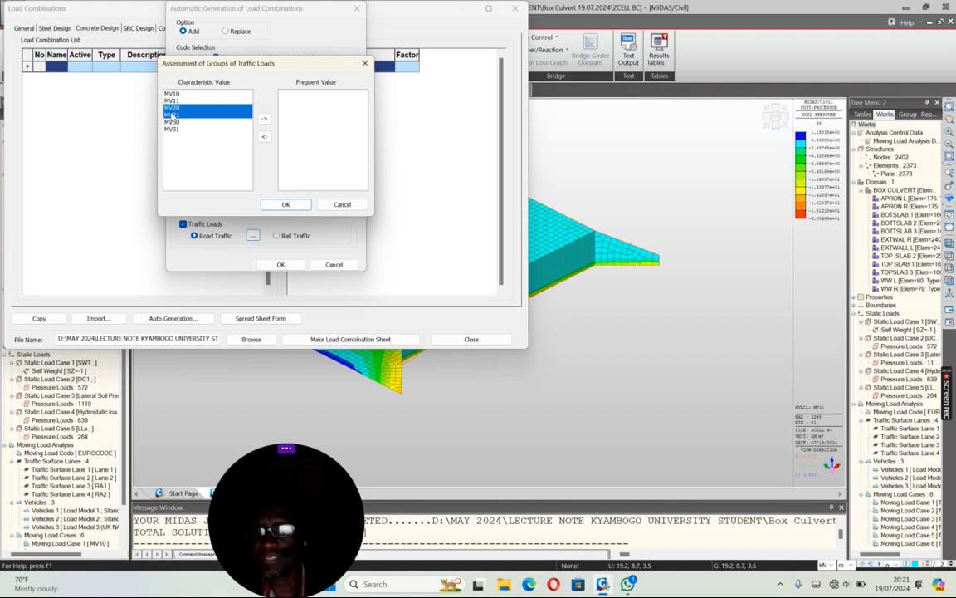
click(264, 119)
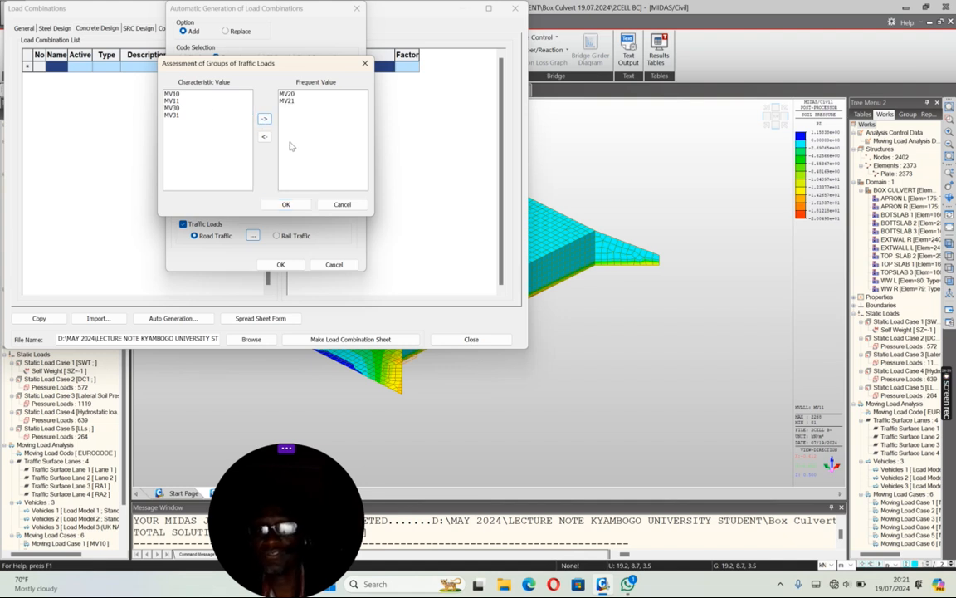
click(286, 205)
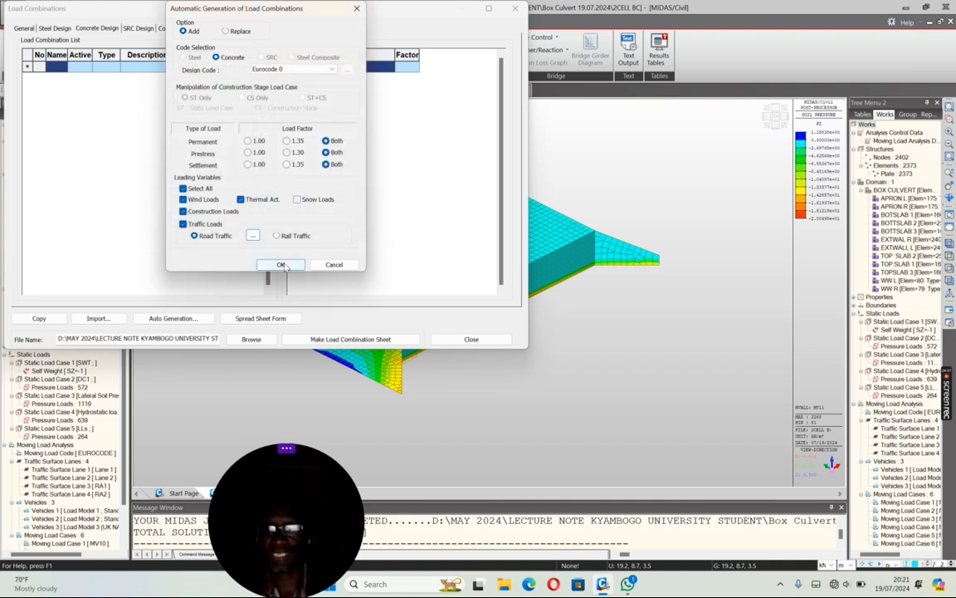
click(282, 264)
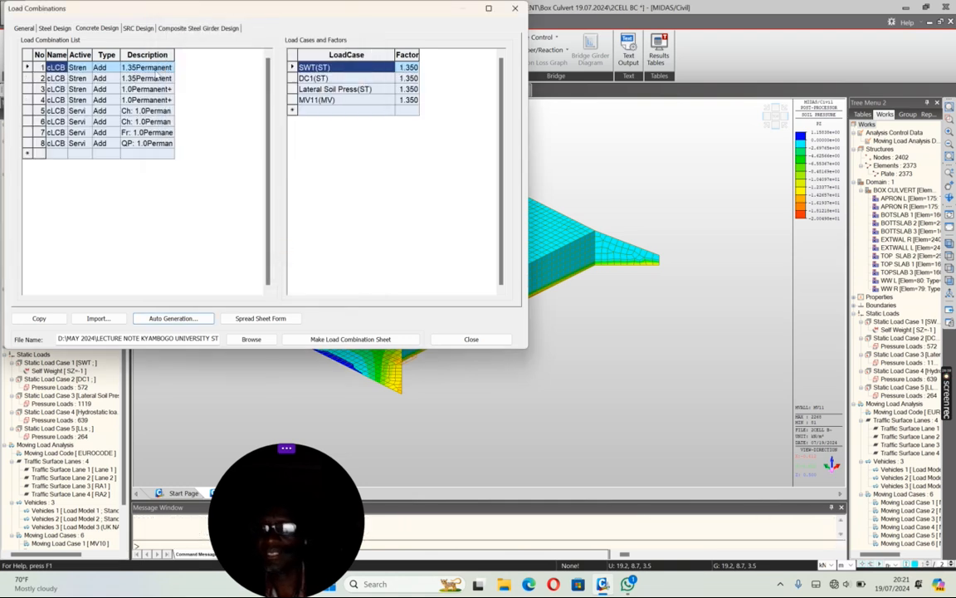
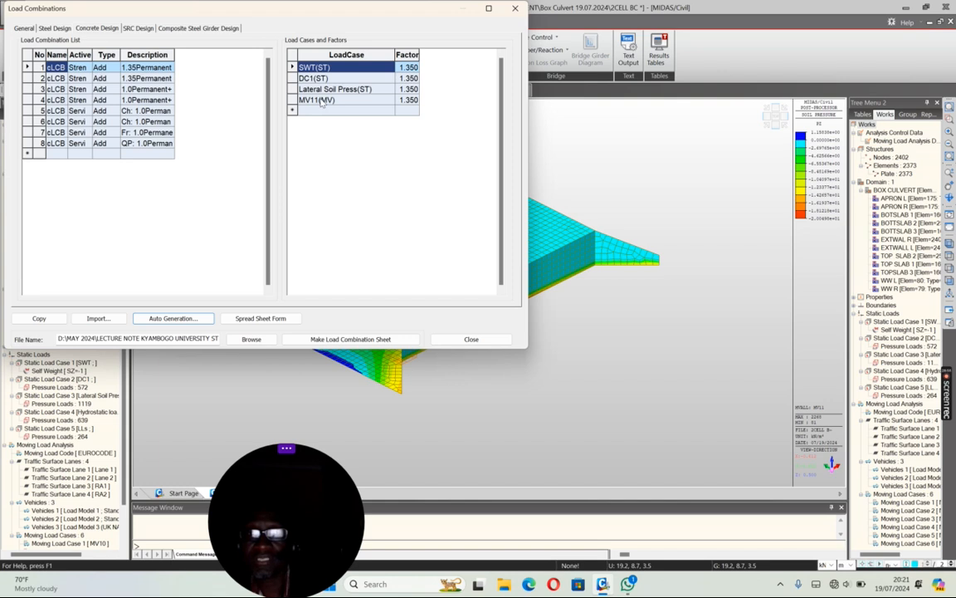
Step: Review the load cases and factors in the first five generated concrete design combinations
click(321, 101)
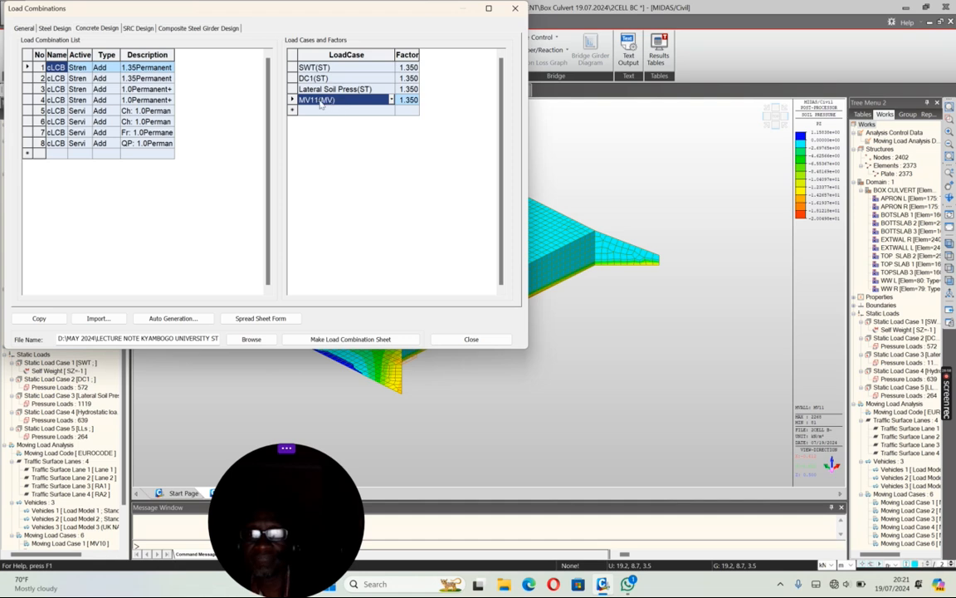
click(59, 78)
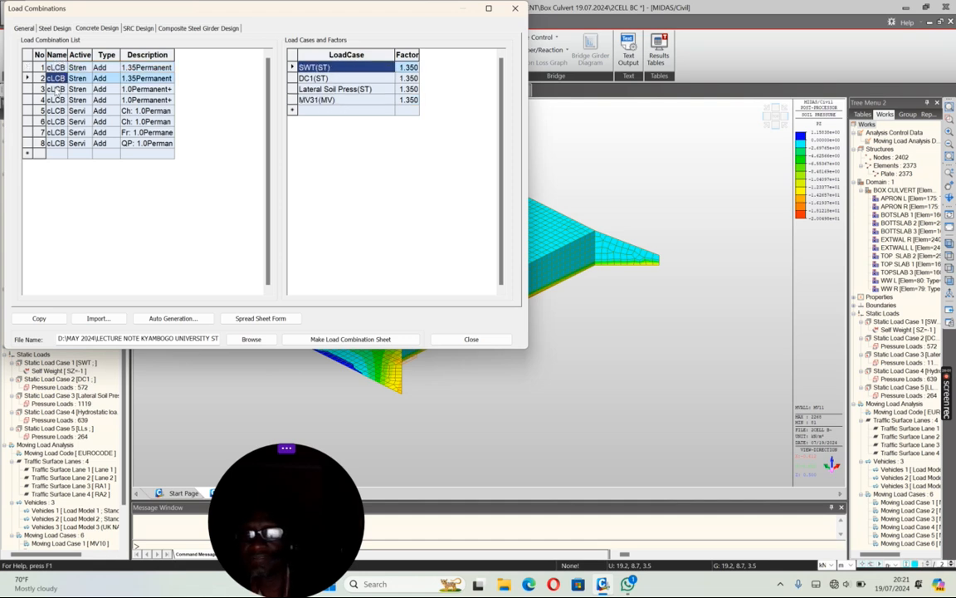
click(56, 90)
click(55, 101)
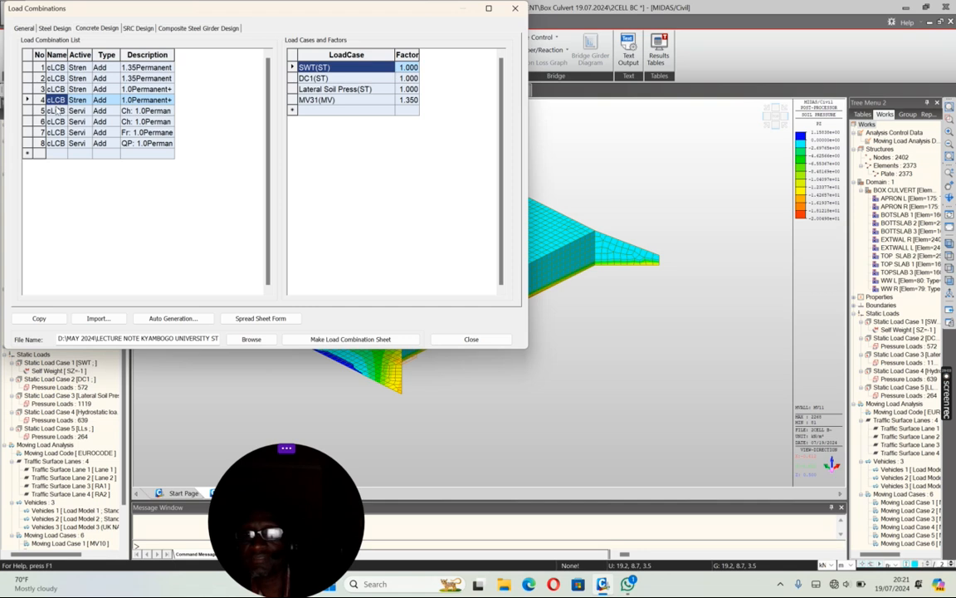
click(55, 111)
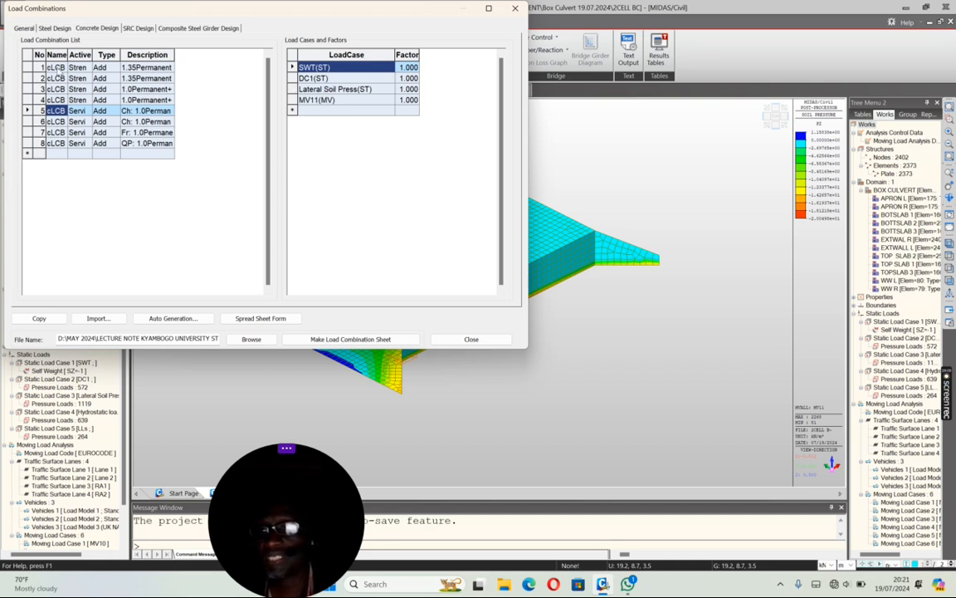
Step: Add the Hydrostatic load case to strength combination 1 with a factor of 1.35
click(56, 67)
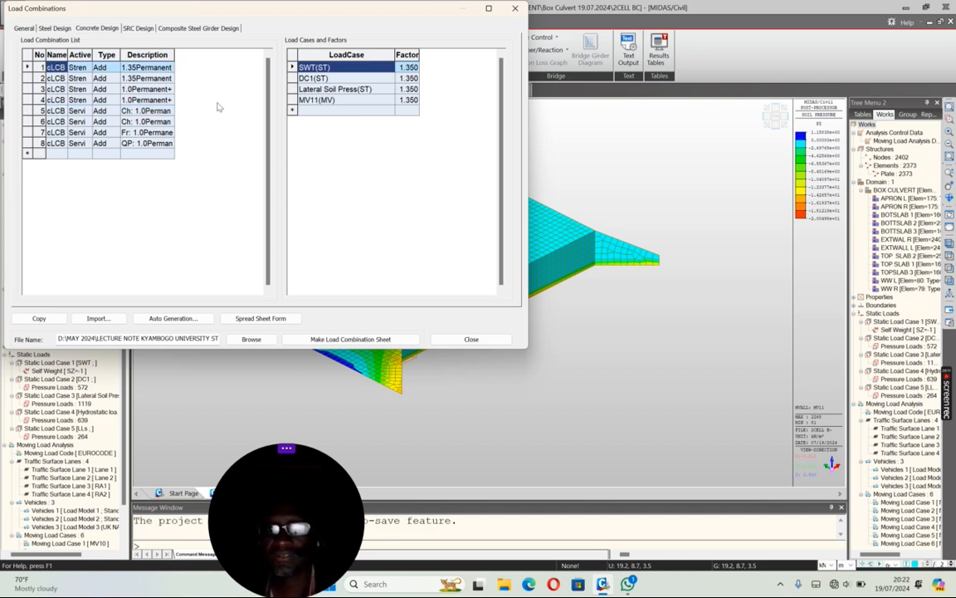
click(394, 114)
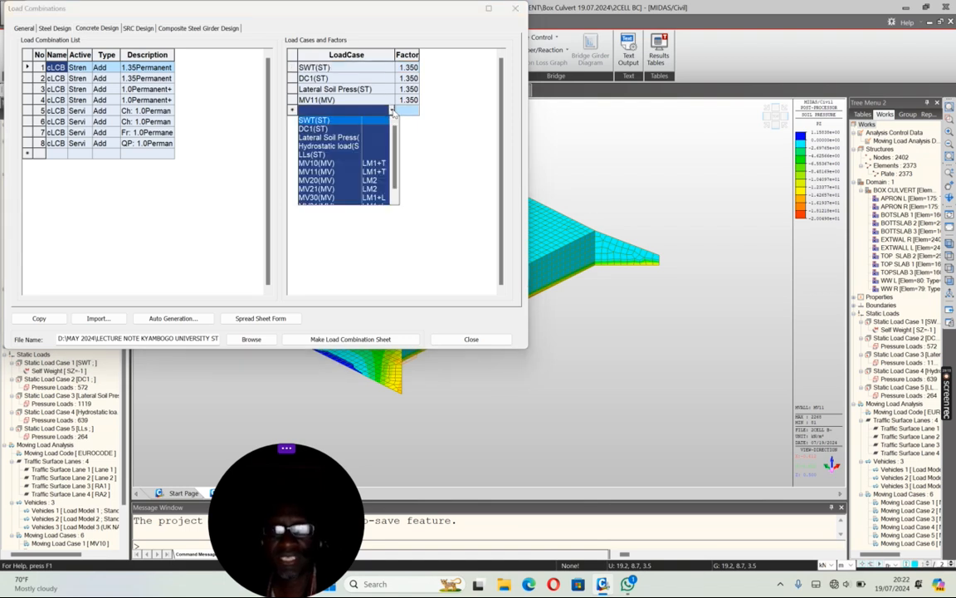
click(332, 146)
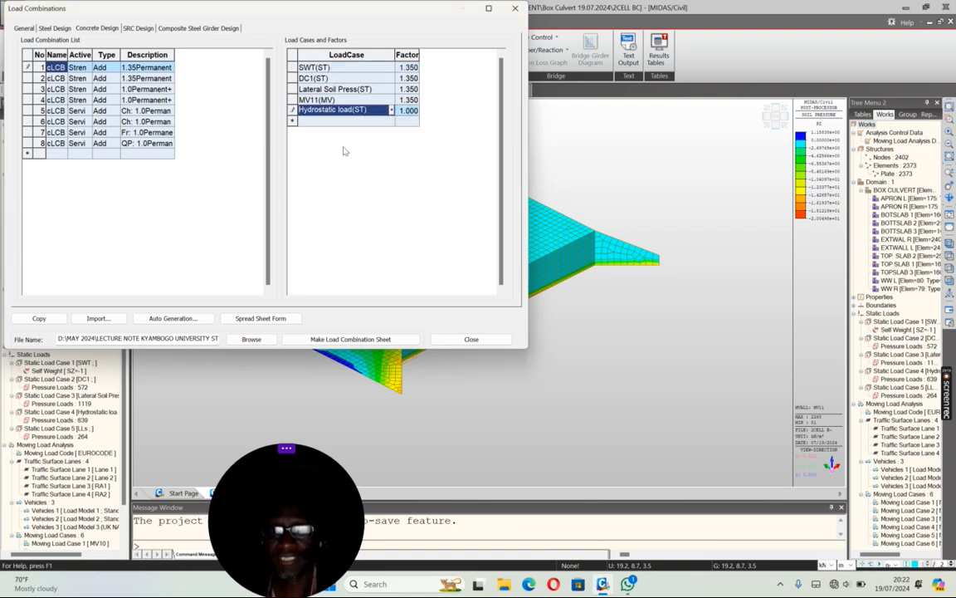
click(409, 111)
text(1)
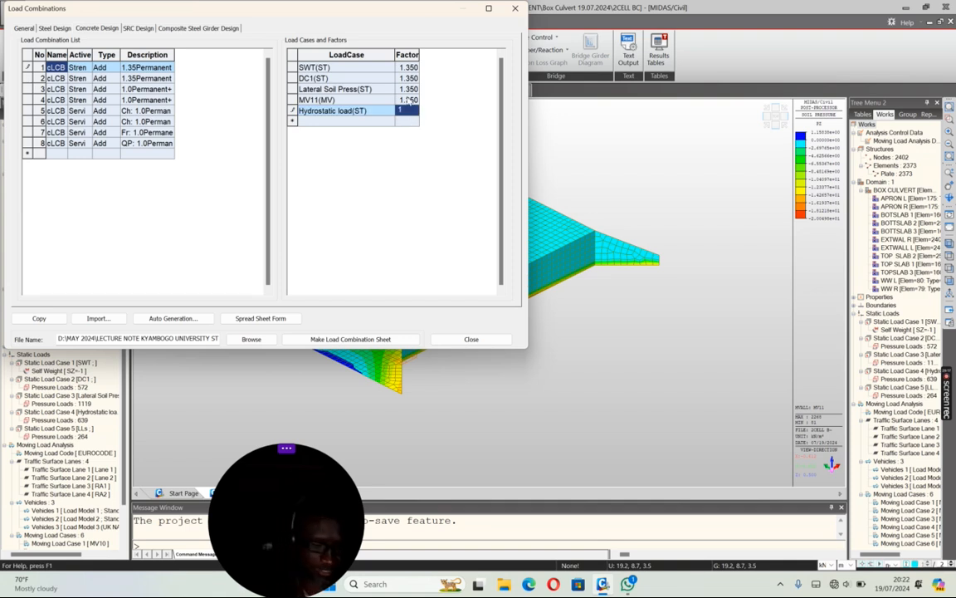
text(.35)
click(409, 101)
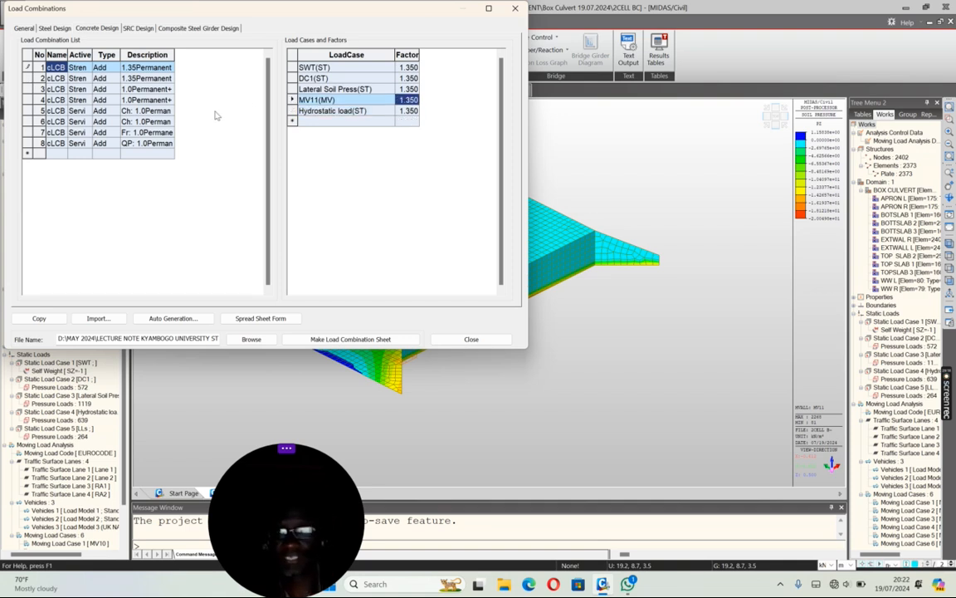
Step: Add the Hydrostatic load case to strength combination 2 with a factor of 1.35
click(58, 78)
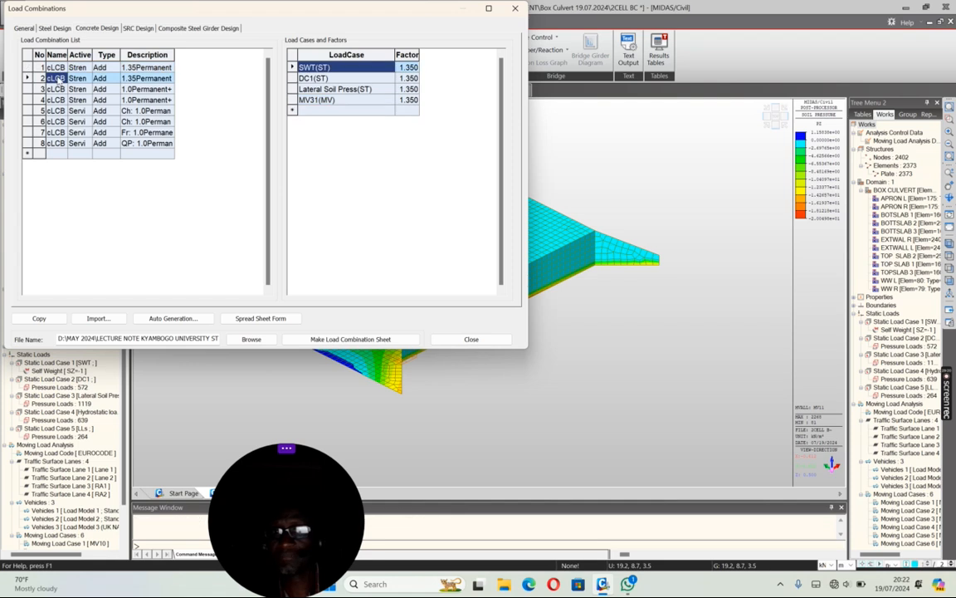
click(392, 112)
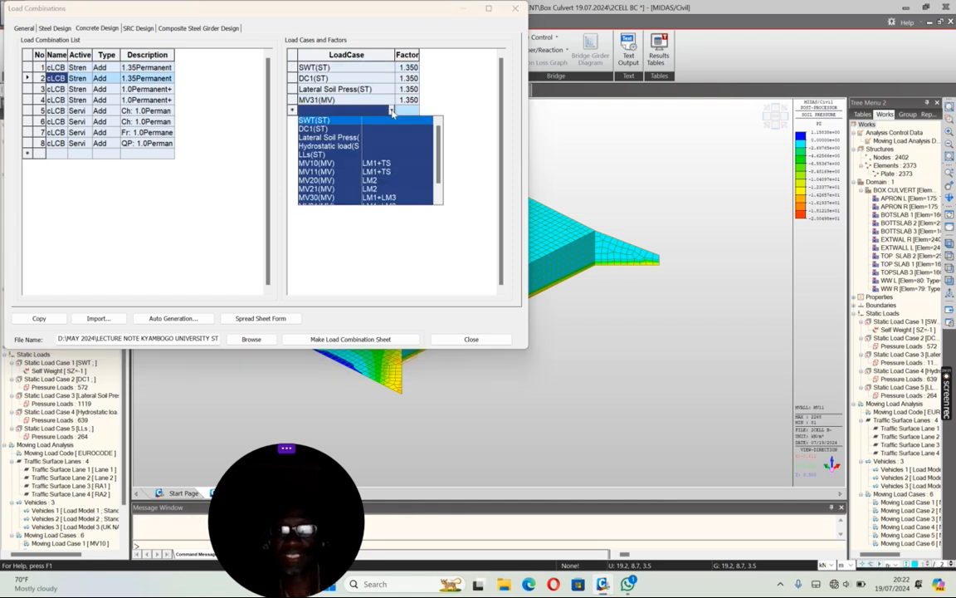
click(336, 146)
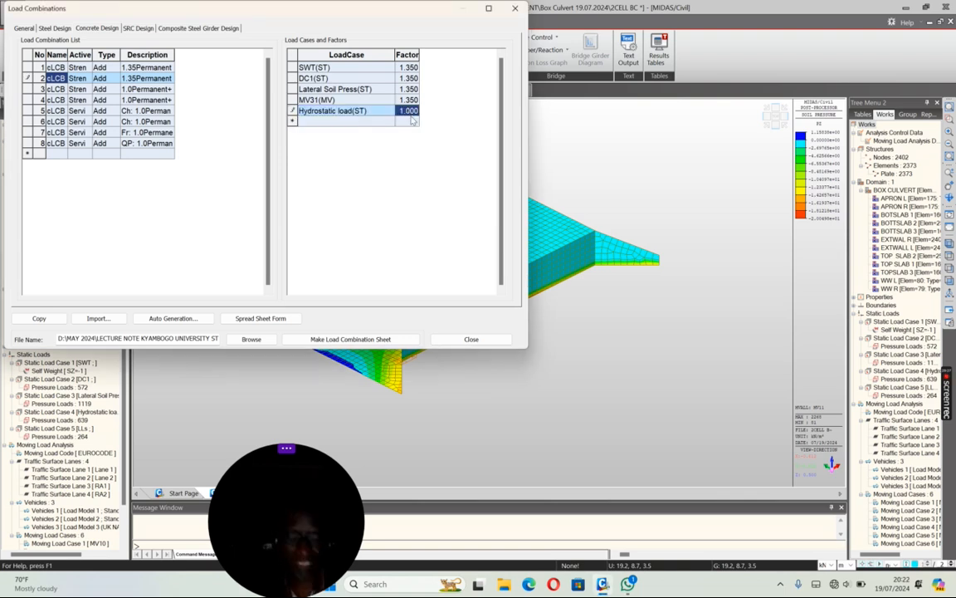
text(1.)
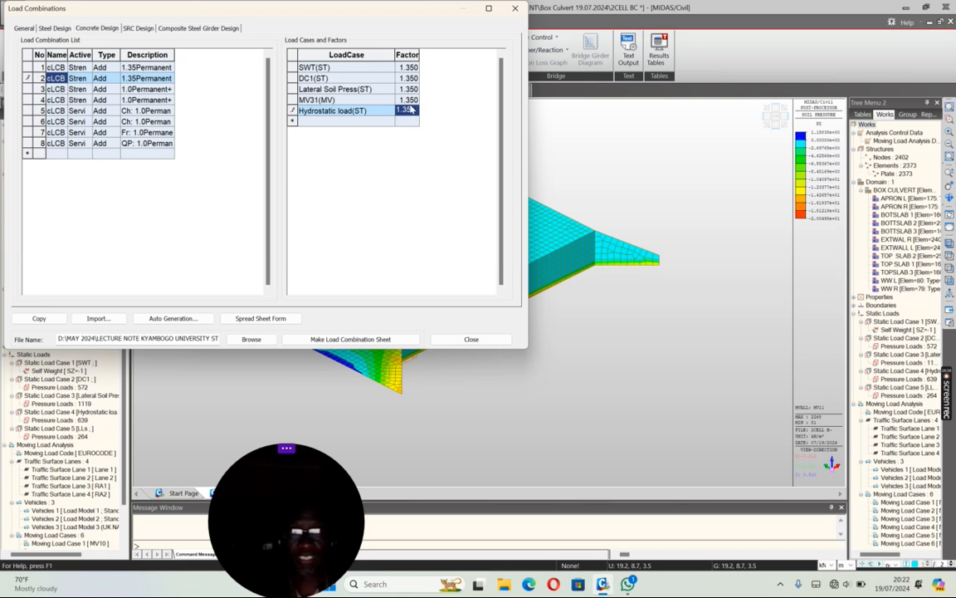
text(35)
key(Up)
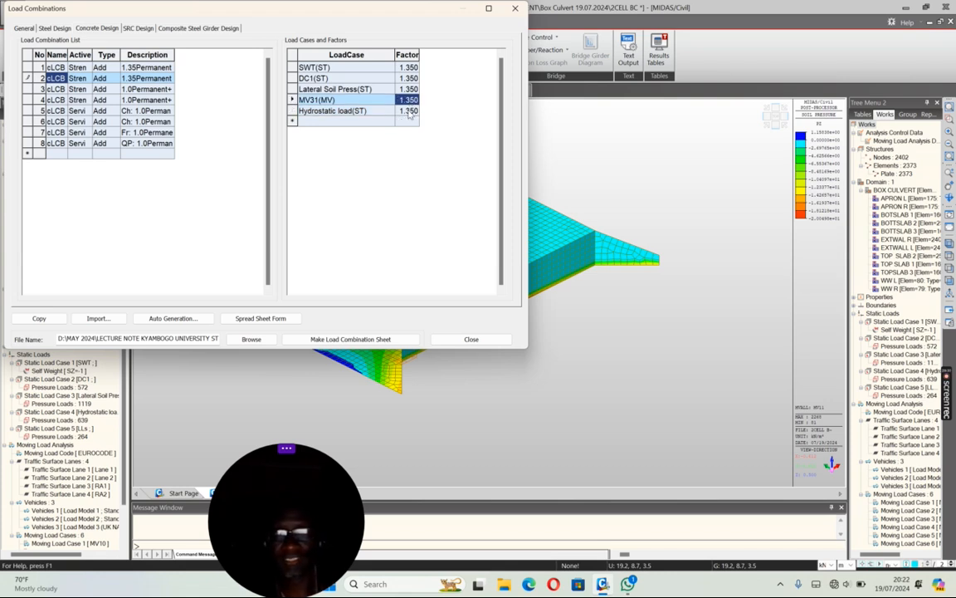
click(407, 111)
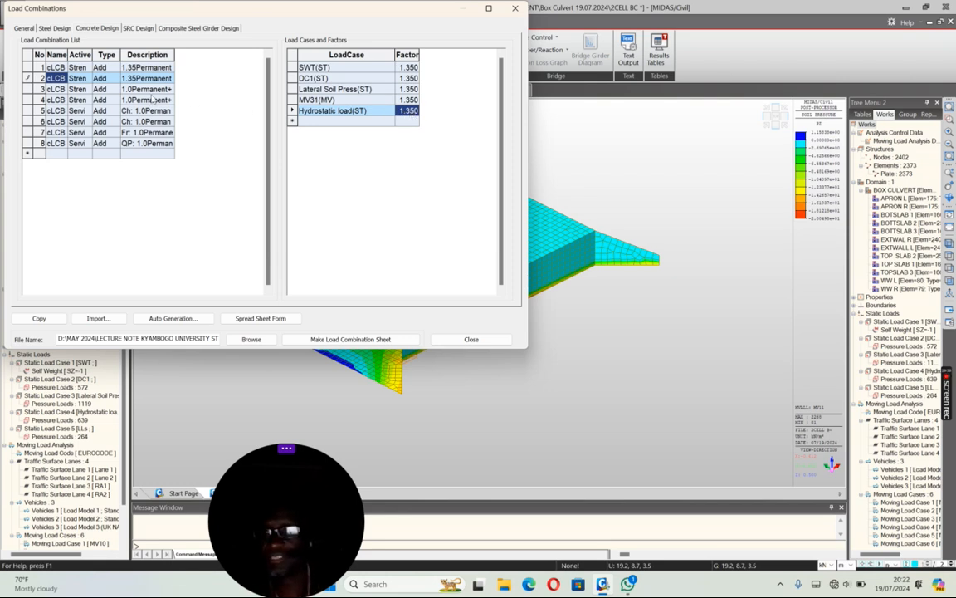
Step: Add the Hydrostatic load case to strength combination 3 with a factor of 1.35
click(55, 89)
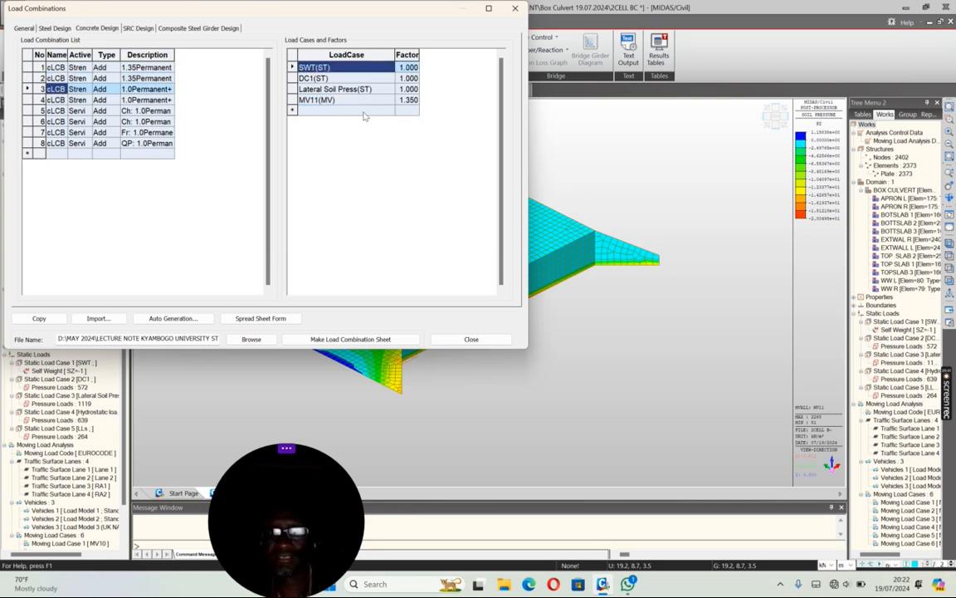
click(390, 110)
click(391, 111)
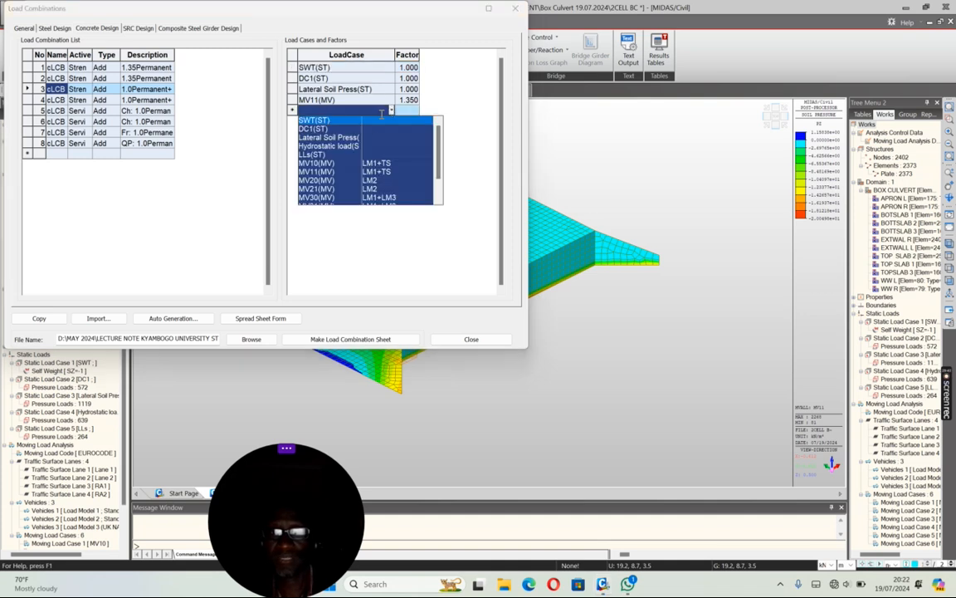
click(330, 146)
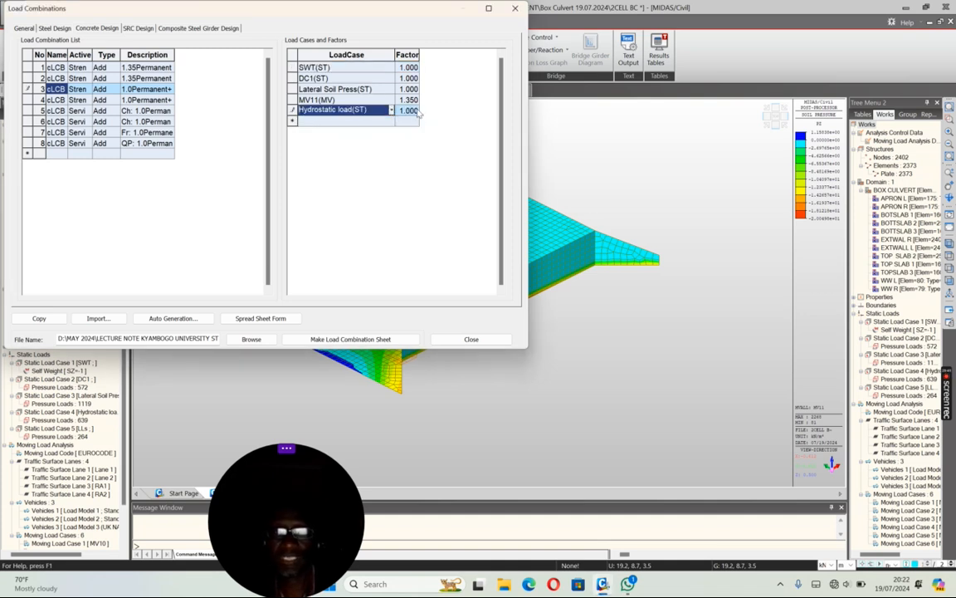
click(408, 110)
text(.35)
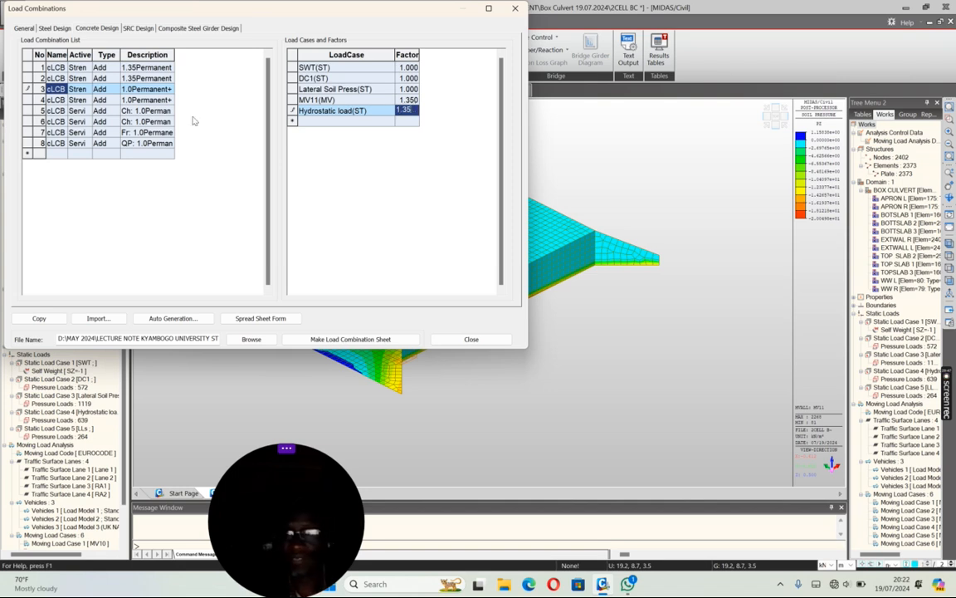
Step: Add the Hydrostatic load case to strength combination 4 with a factor of 1.35
click(58, 100)
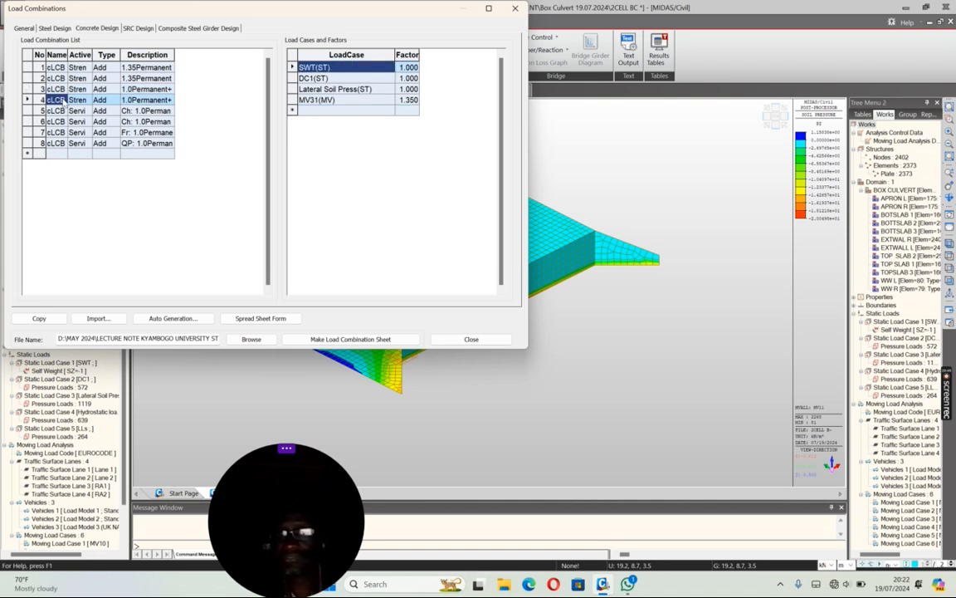
click(392, 111)
click(341, 147)
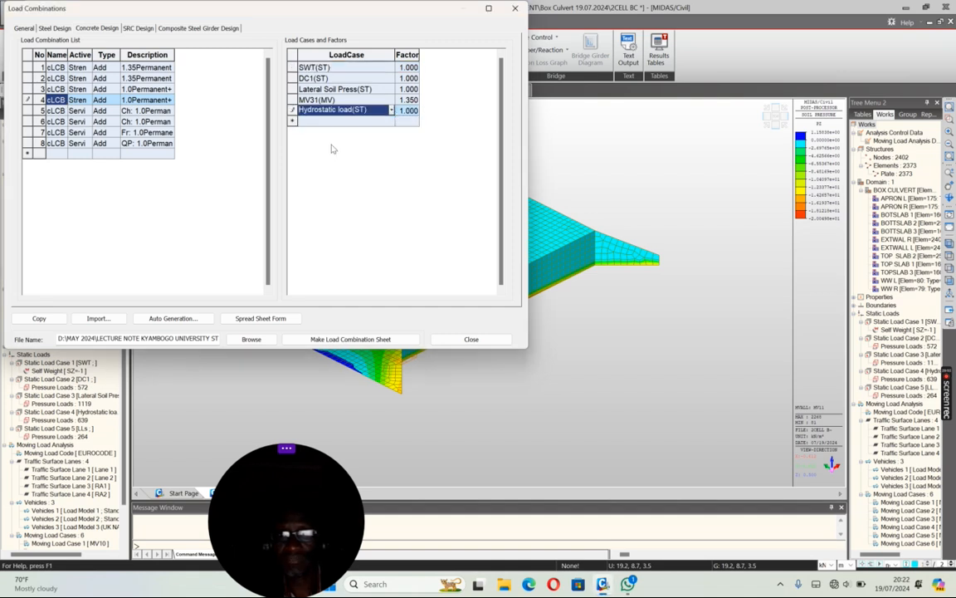
click(408, 110)
text(1.35)
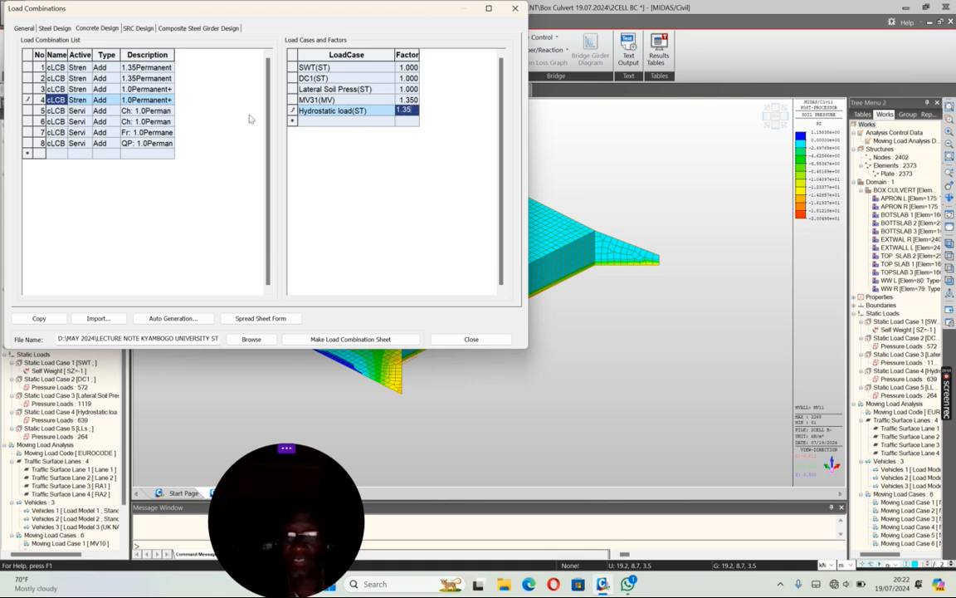
click(417, 102)
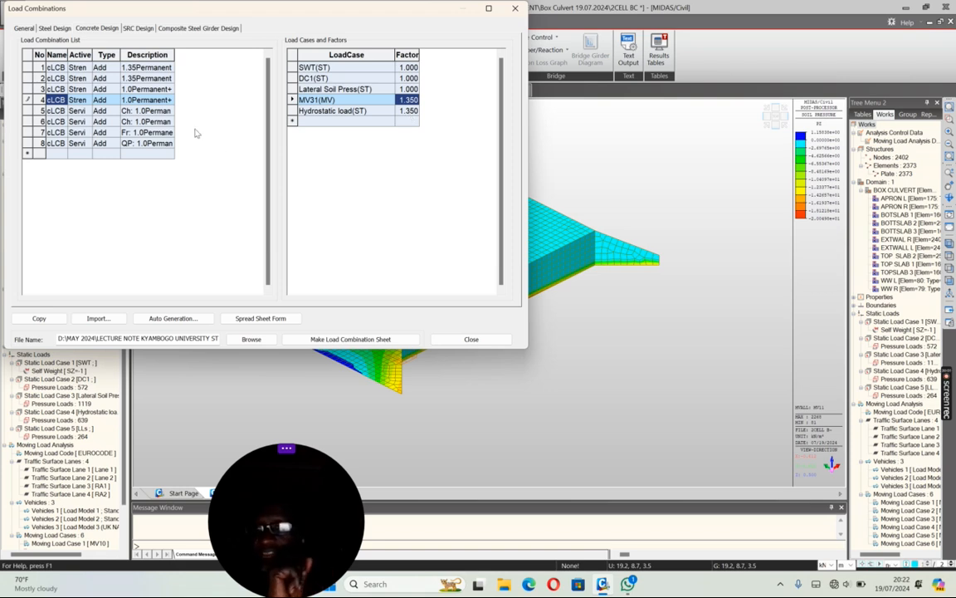
Step: Add the Hydrostatic load case with a factor of 1.0 to serviceability combinations 5, 6 and 7
click(57, 111)
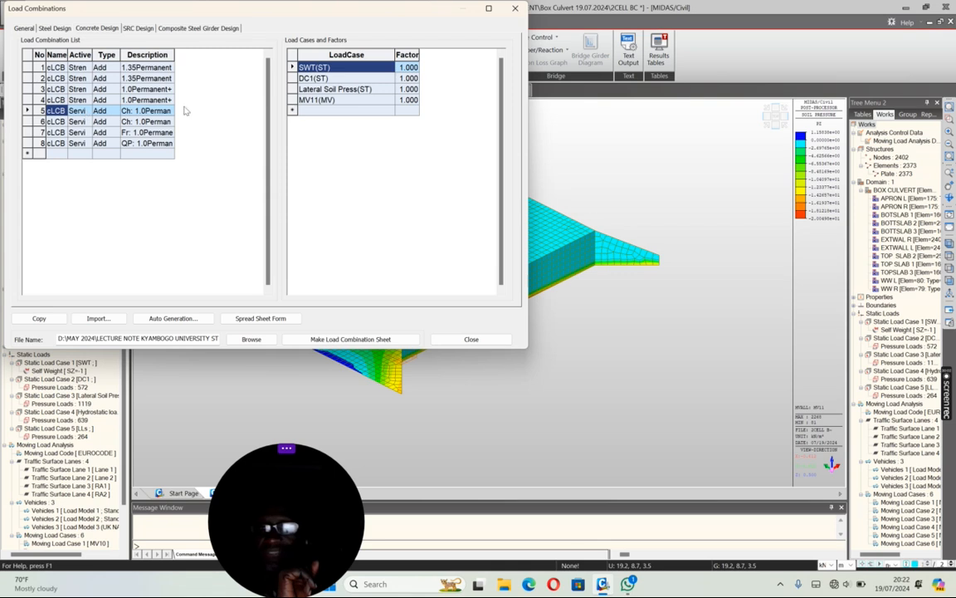
click(384, 110)
click(391, 111)
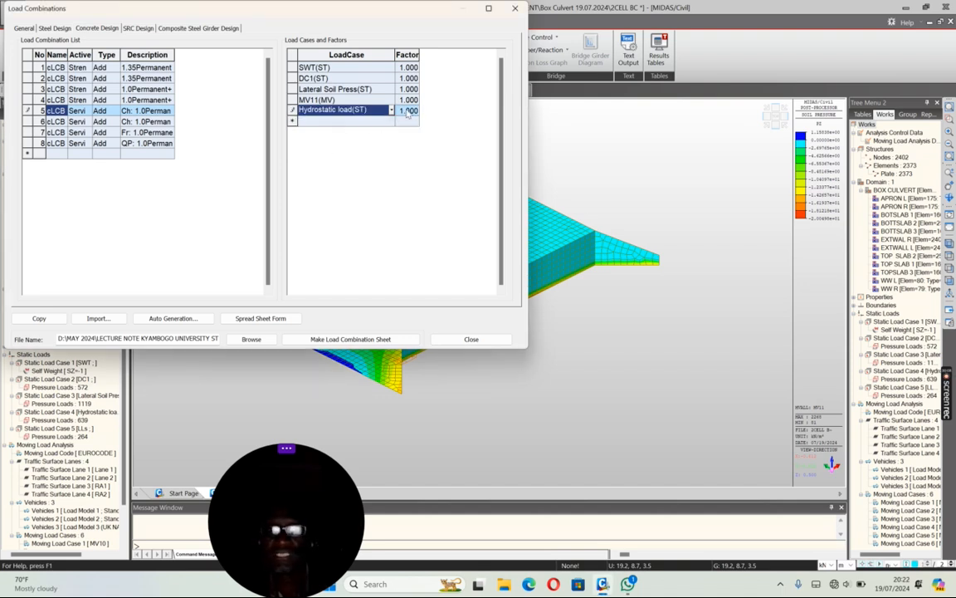
click(62, 122)
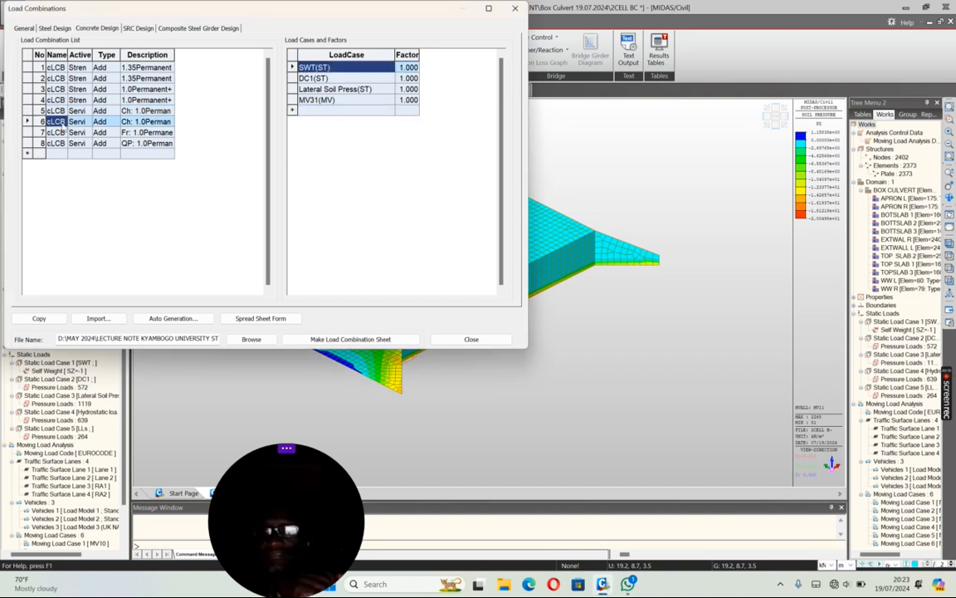
click(390, 111)
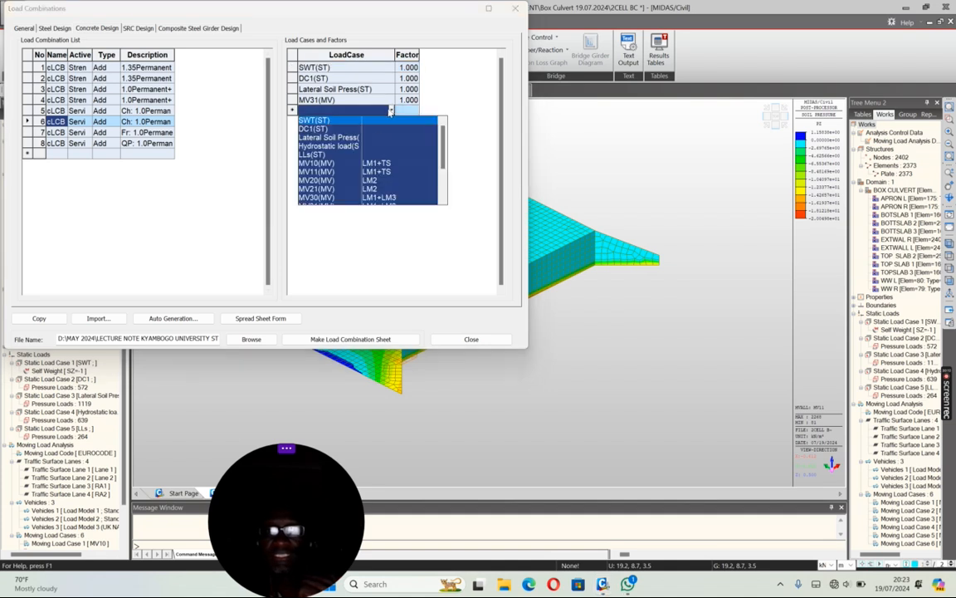
click(325, 146)
click(60, 133)
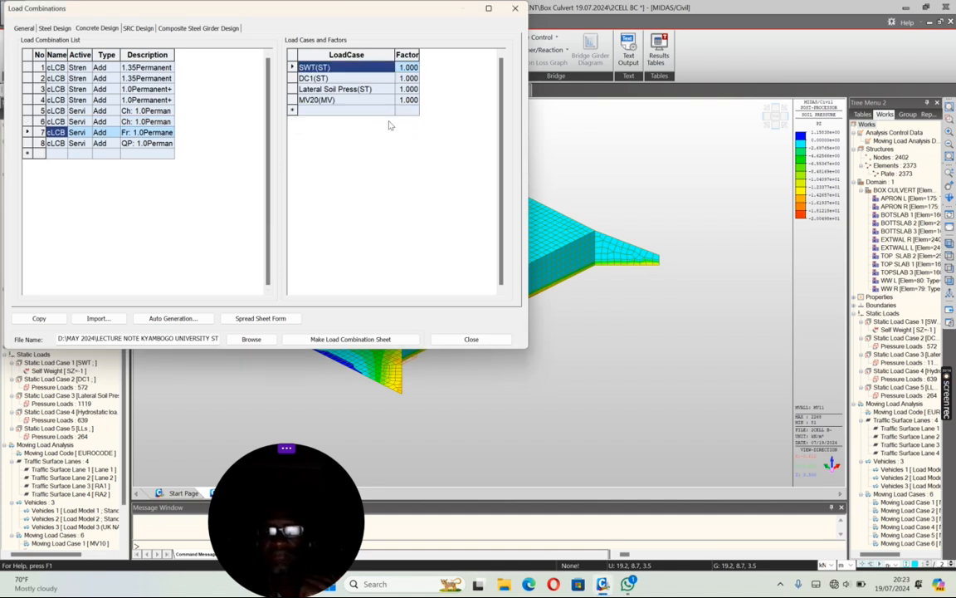
click(349, 109)
click(322, 146)
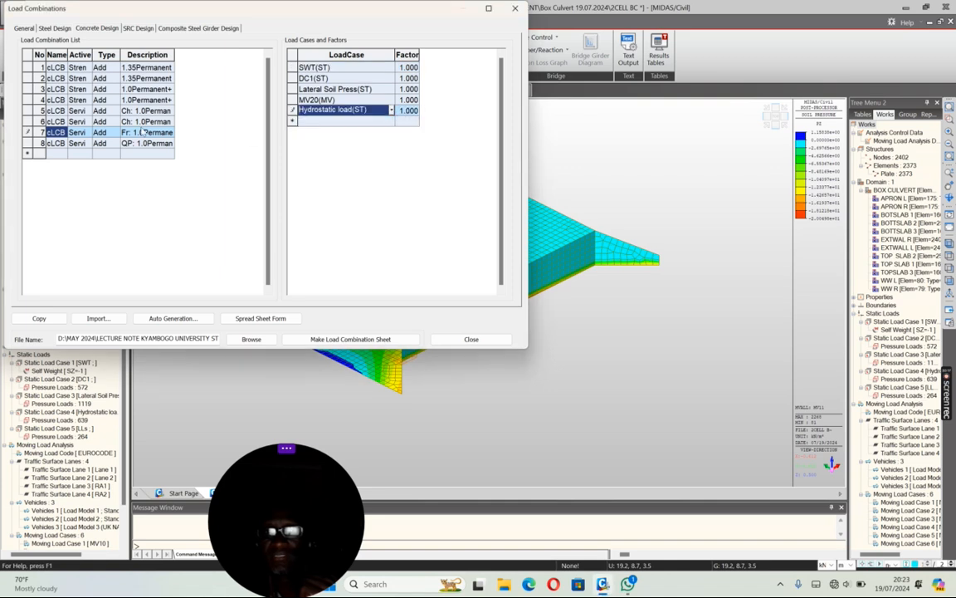
Step: Compare the load cases of serviceability combinations 7 and 8, and show all combinations in spreadsheet form
click(60, 143)
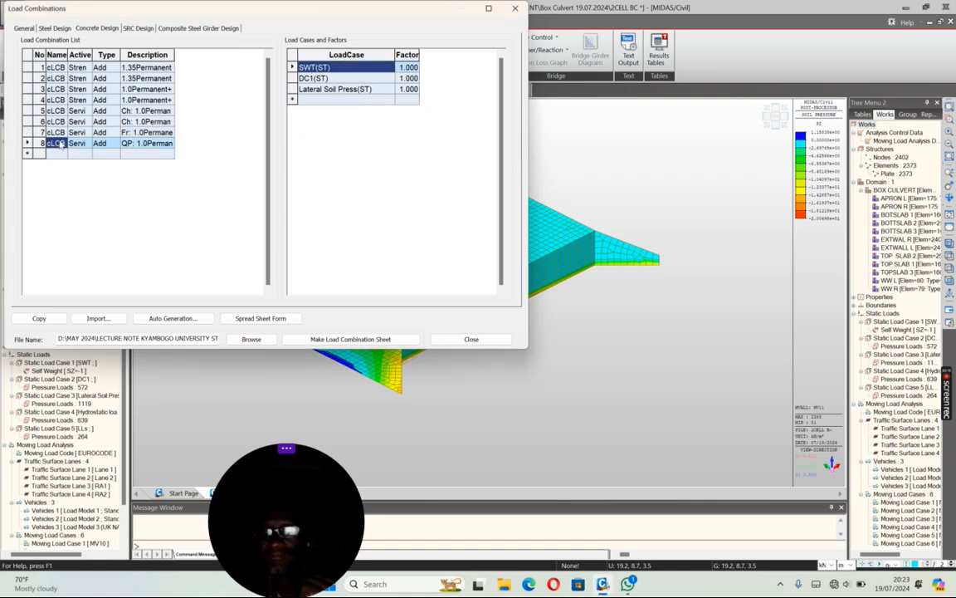
click(393, 100)
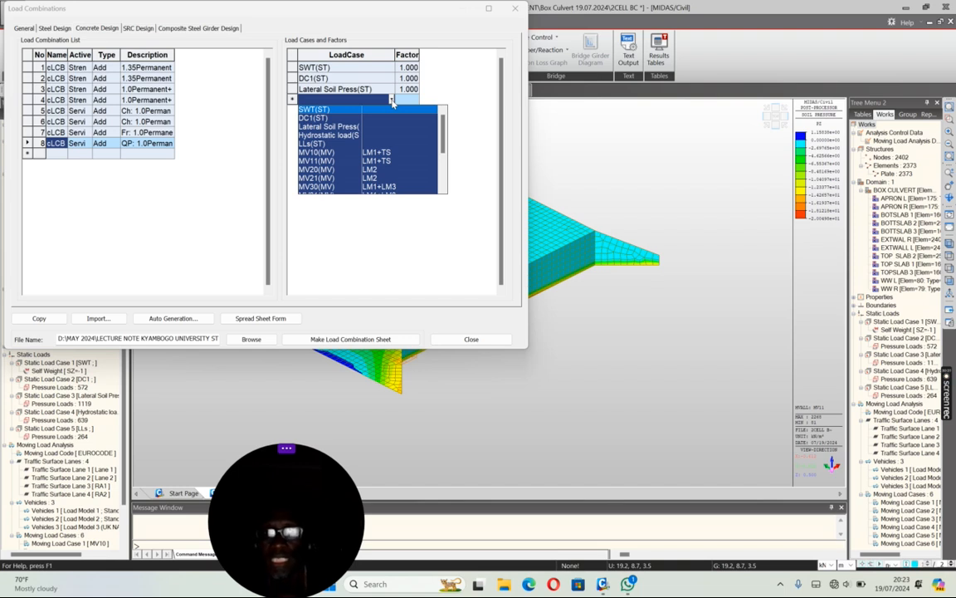
click(393, 100)
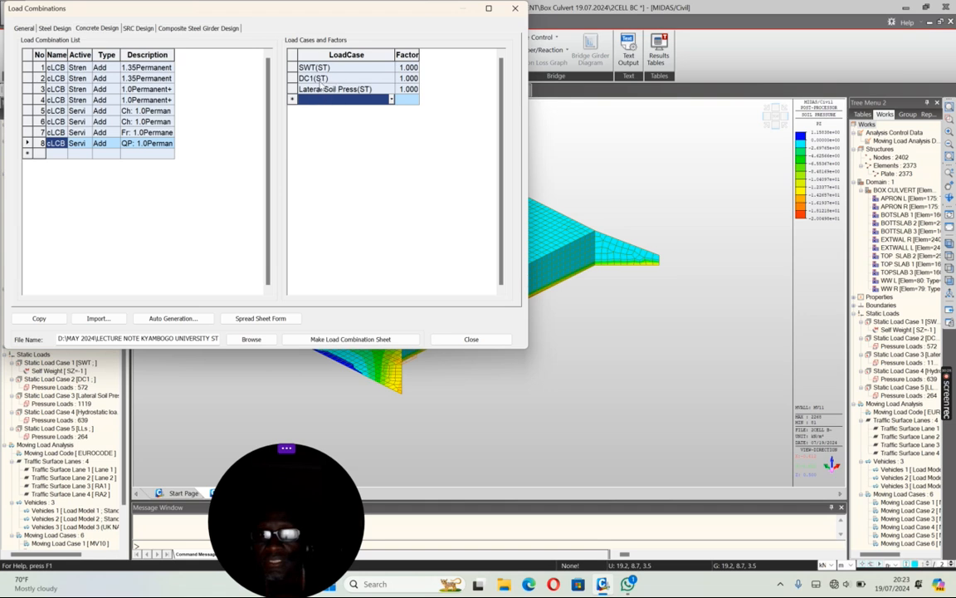
click(60, 133)
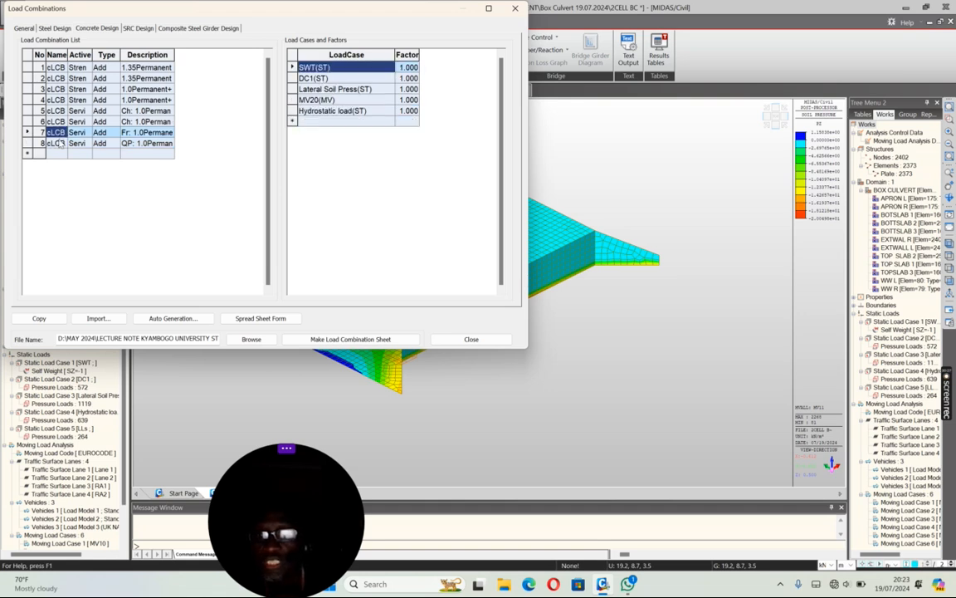
click(58, 143)
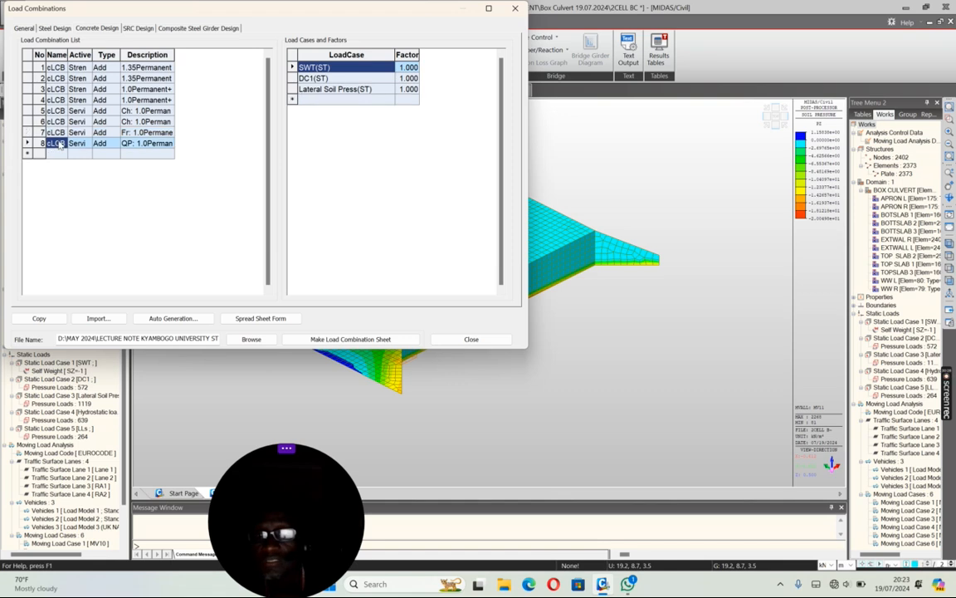
click(261, 318)
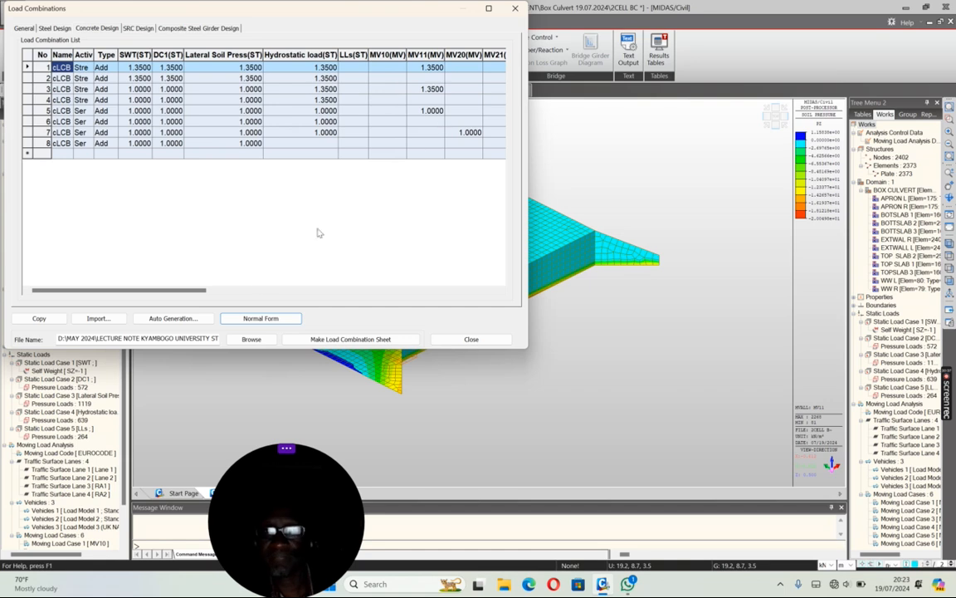
Step: Generate the load combination sheet from the concrete design combinations, review the listed load cases and factors, and close it with the combinations dialog
drag(196, 294, 214, 276)
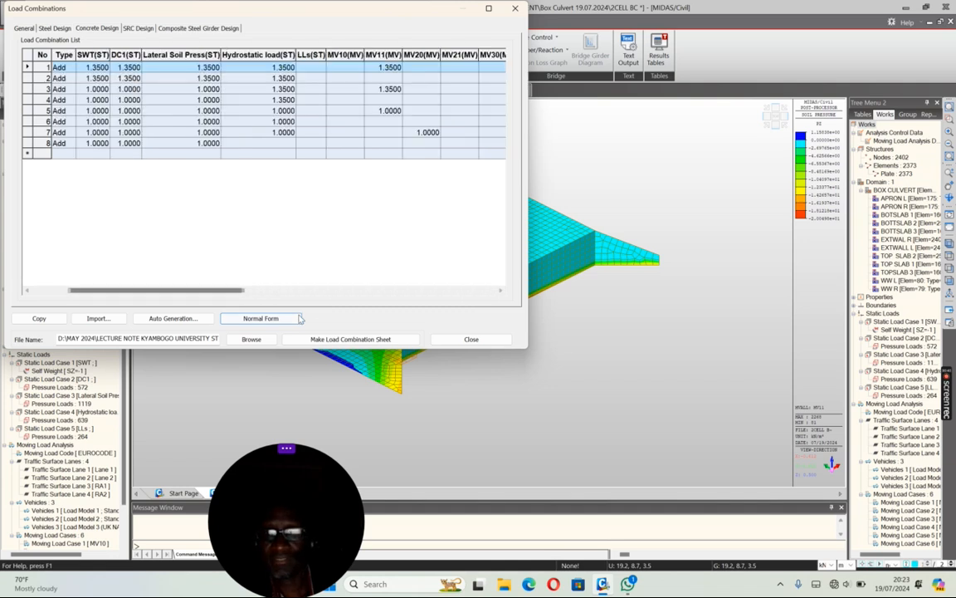
click(344, 339)
scroll(353, 298, down, 5)
scroll(448, 241, up, 5)
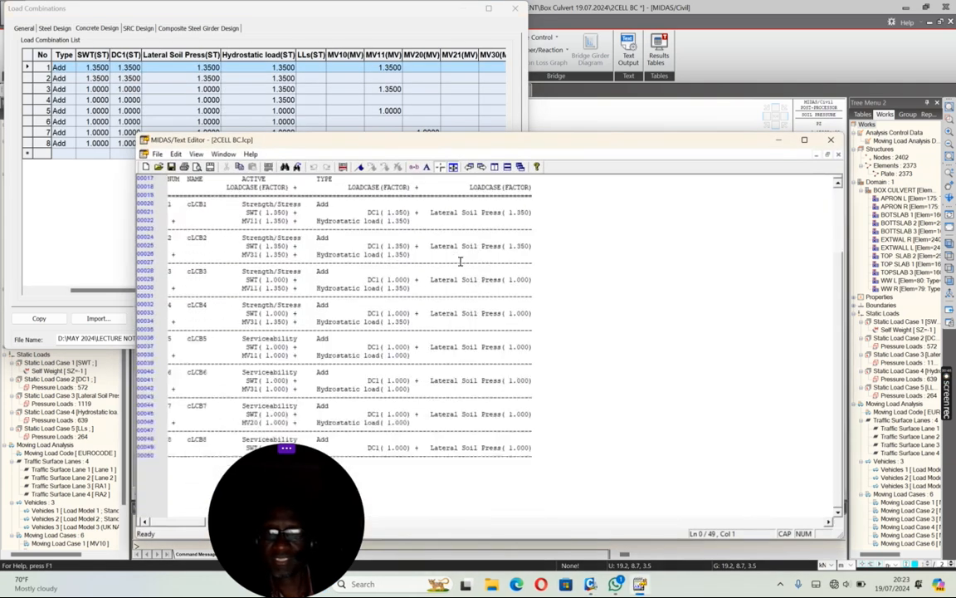
scroll(362, 314, down, 4)
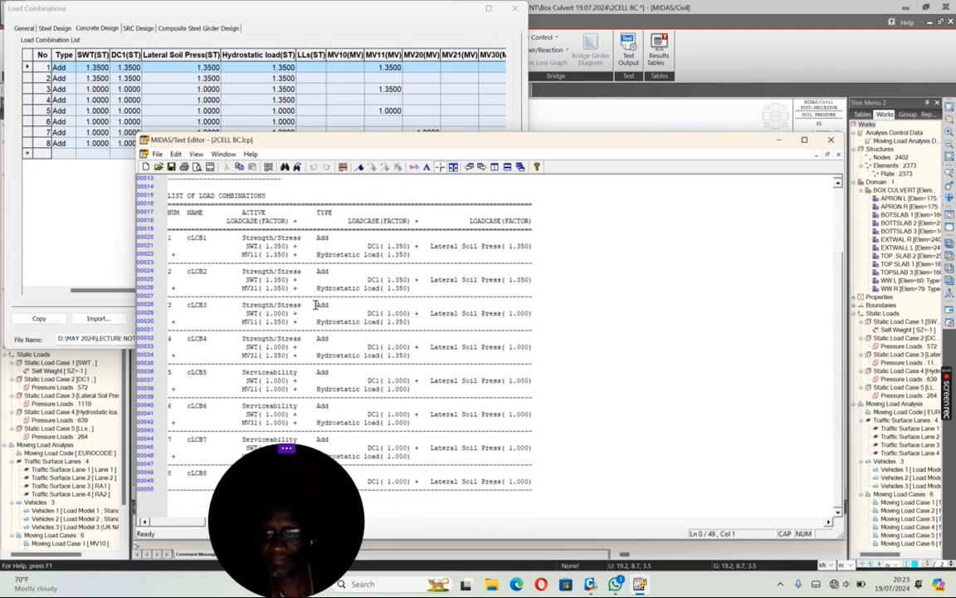
scroll(439, 349, up, 4)
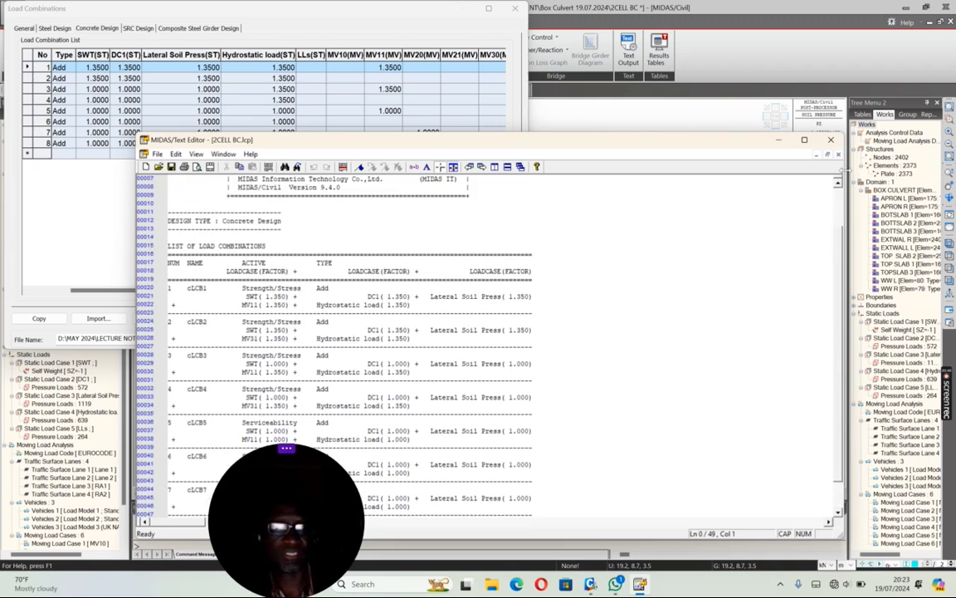
click(489, 110)
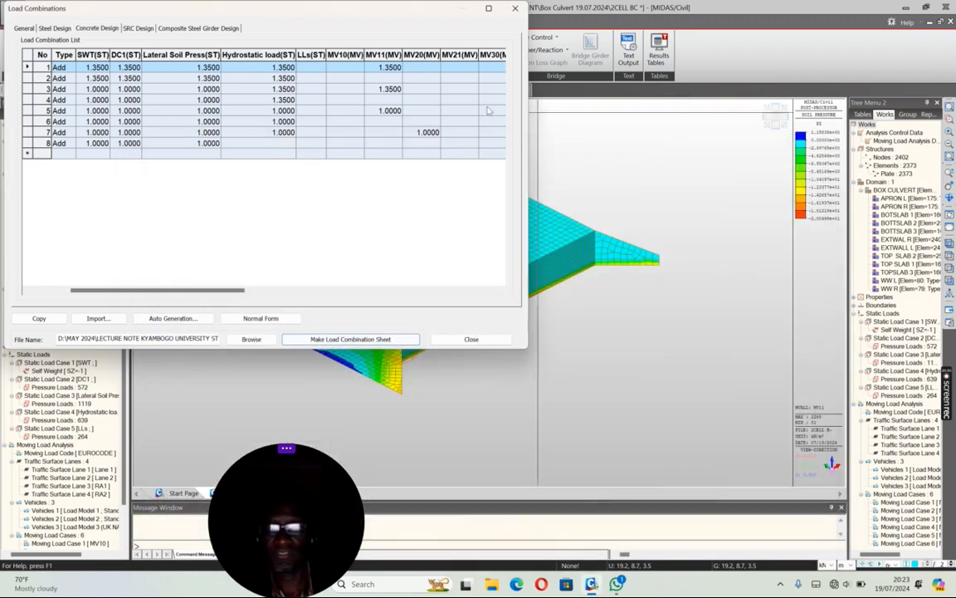
click(471, 338)
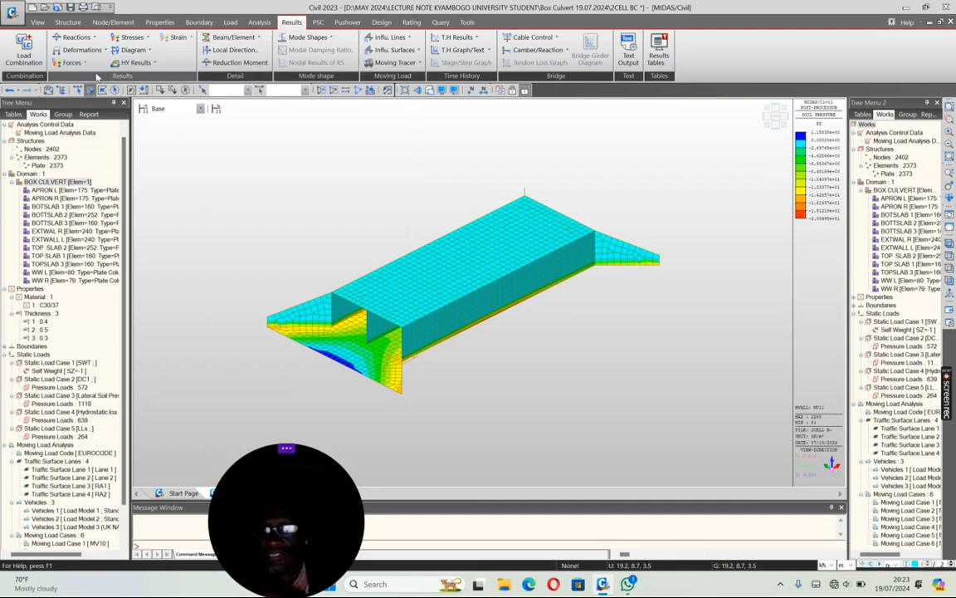
Step: Display the PZ soil pressure contour for combination CBCall: cLCB1, inspect the culvert in isometric view, and save the model
click(94, 39)
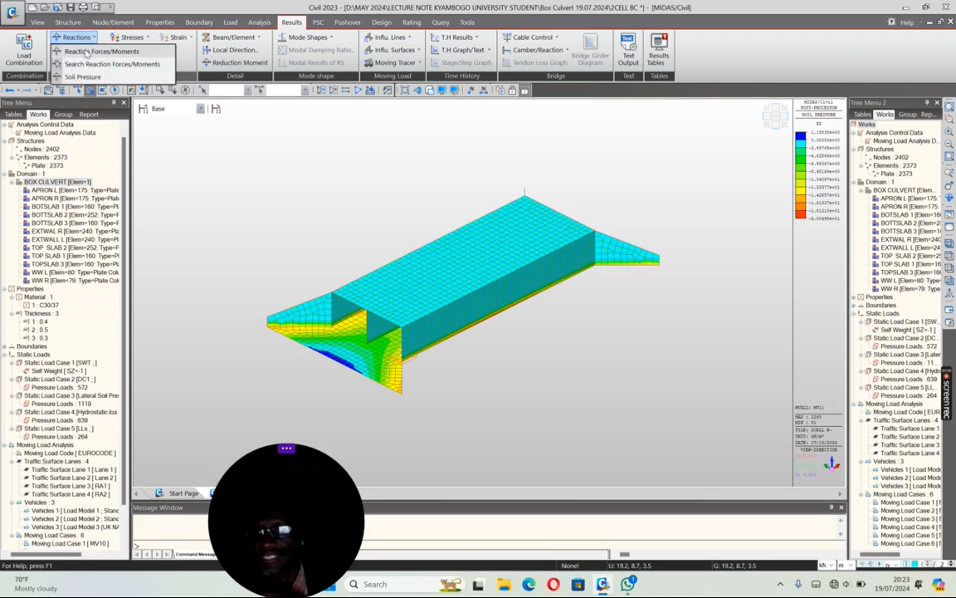
click(84, 78)
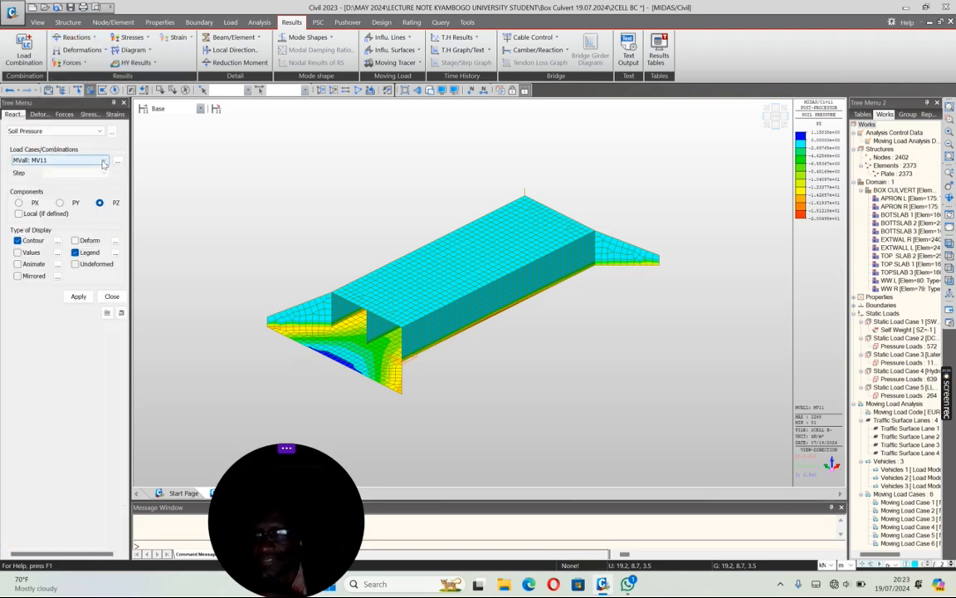
click(98, 157)
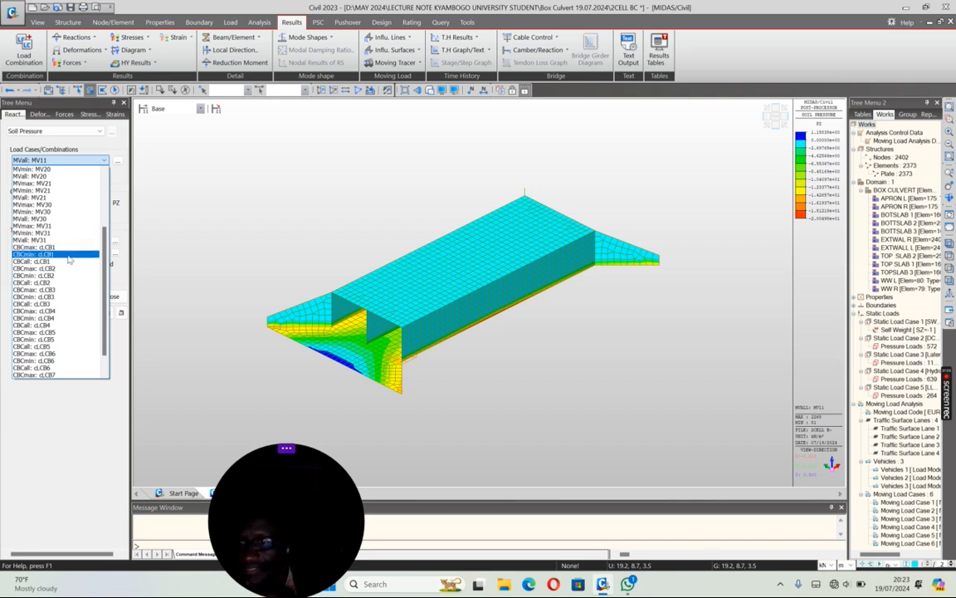
click(52, 240)
click(79, 296)
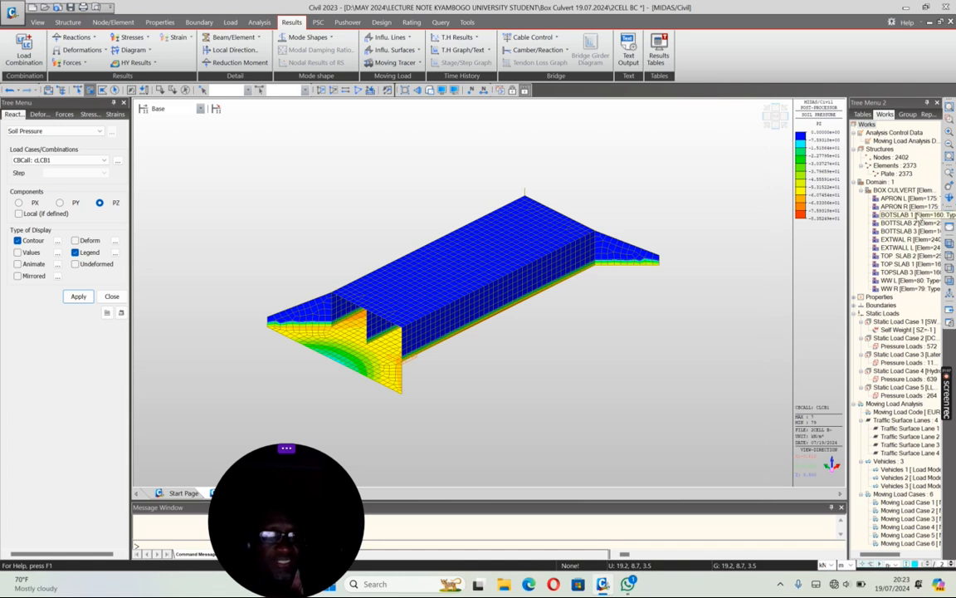
click(951, 198)
drag(523, 265, 456, 241)
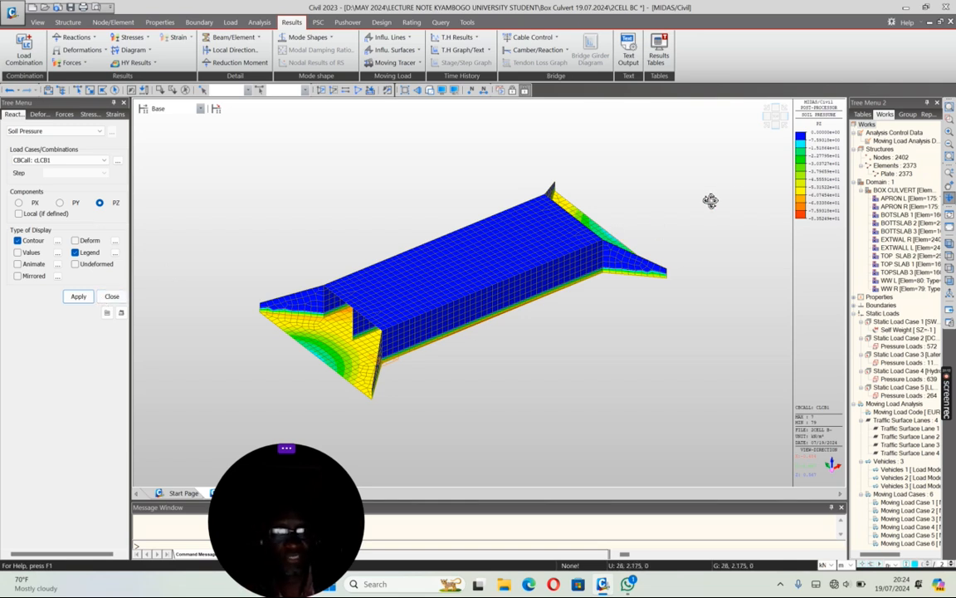
click(767, 125)
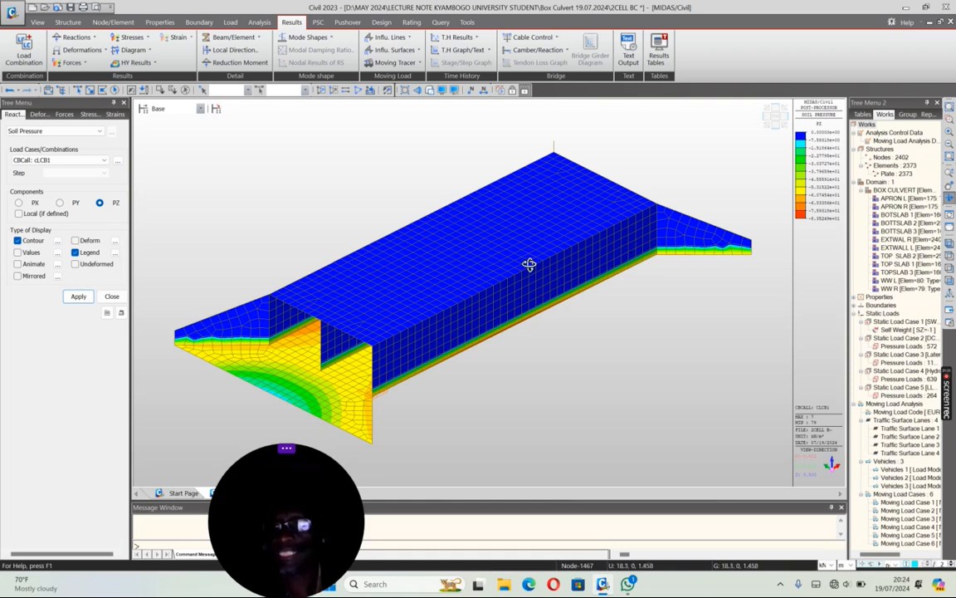
click(112, 297)
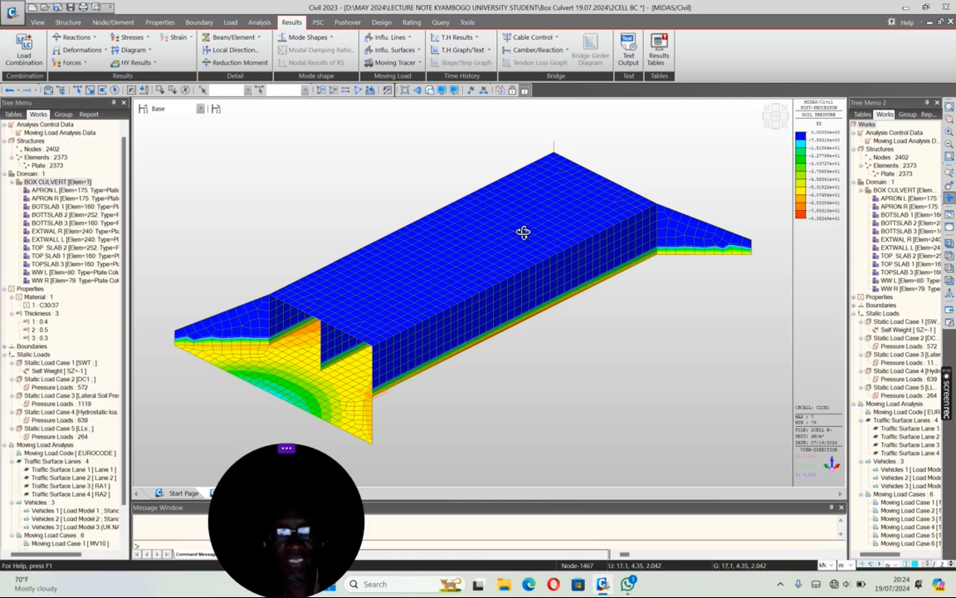
click(70, 6)
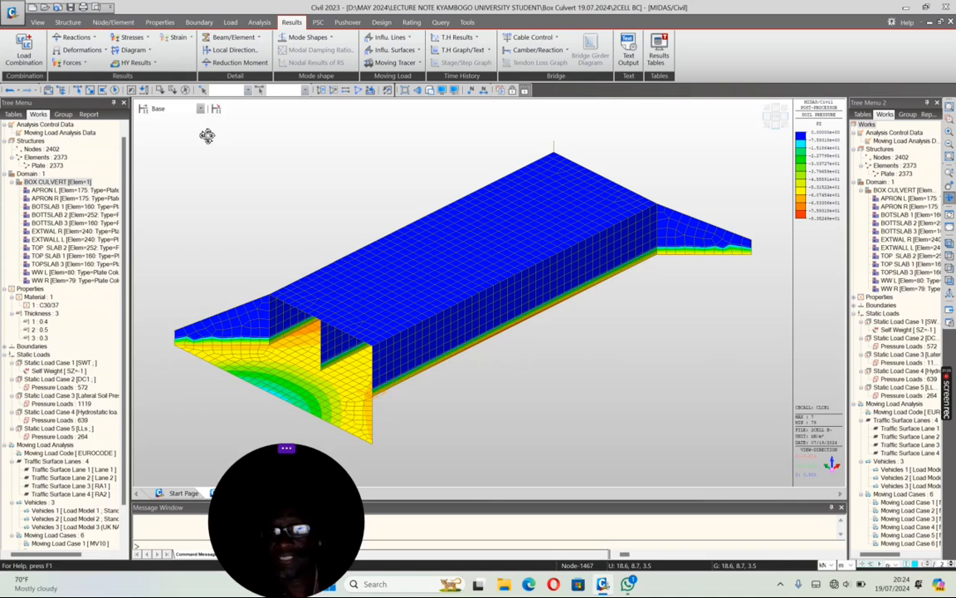
Step: Set the concrete design code to Eurocode2-2:05 with doubly reinforced beam design and axial-moment interaction considered for plate columns
click(381, 22)
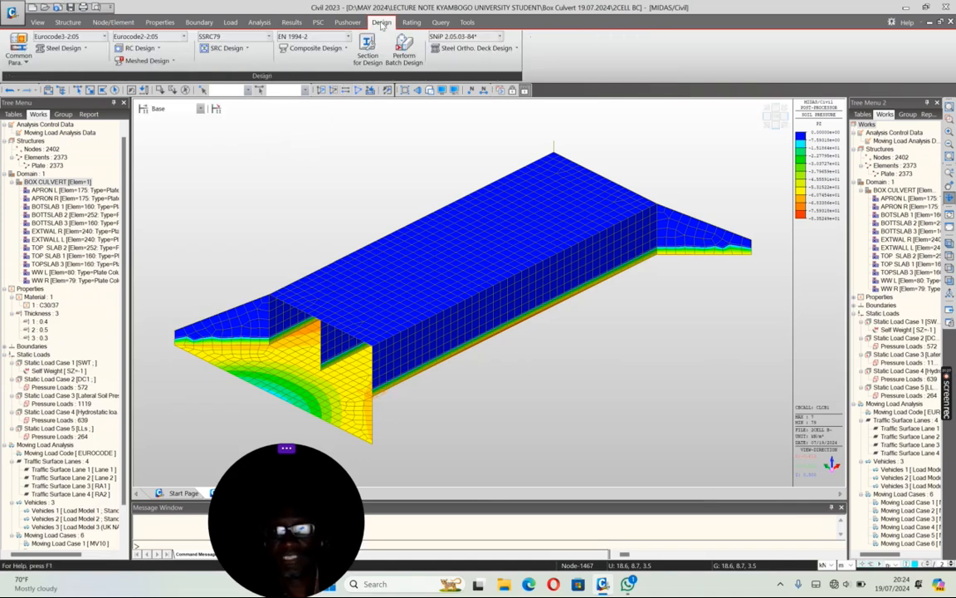
click(156, 50)
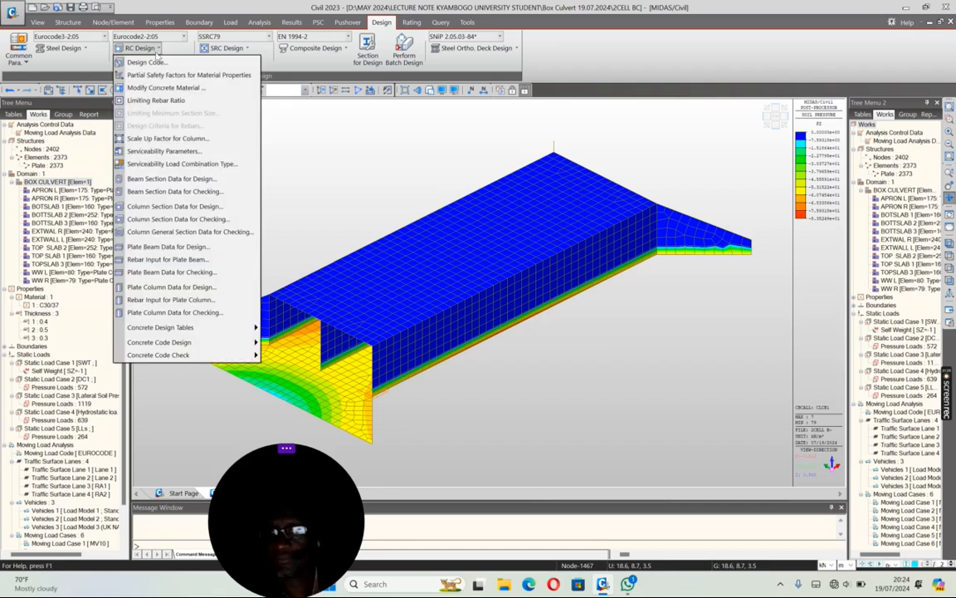
click(144, 63)
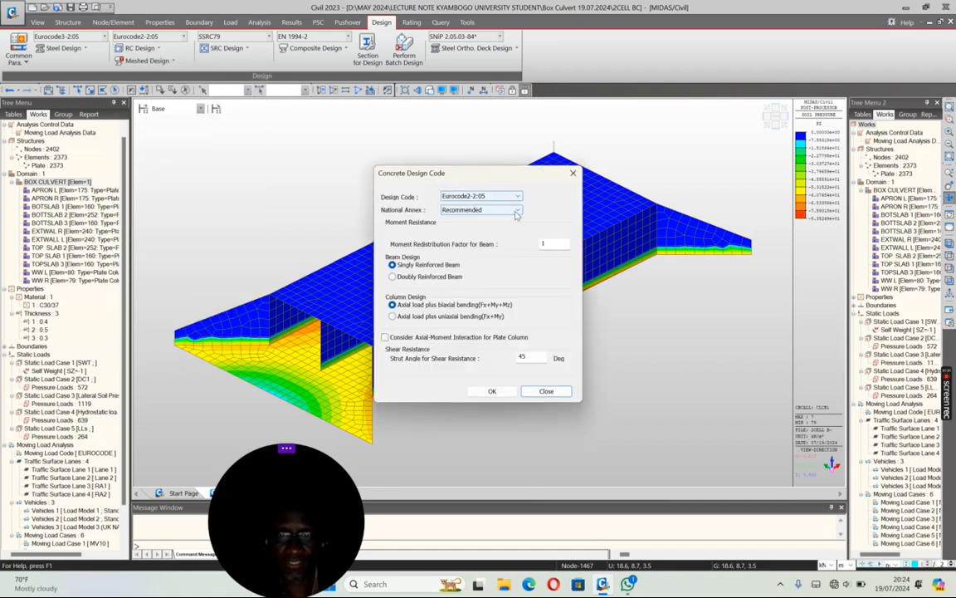
click(394, 278)
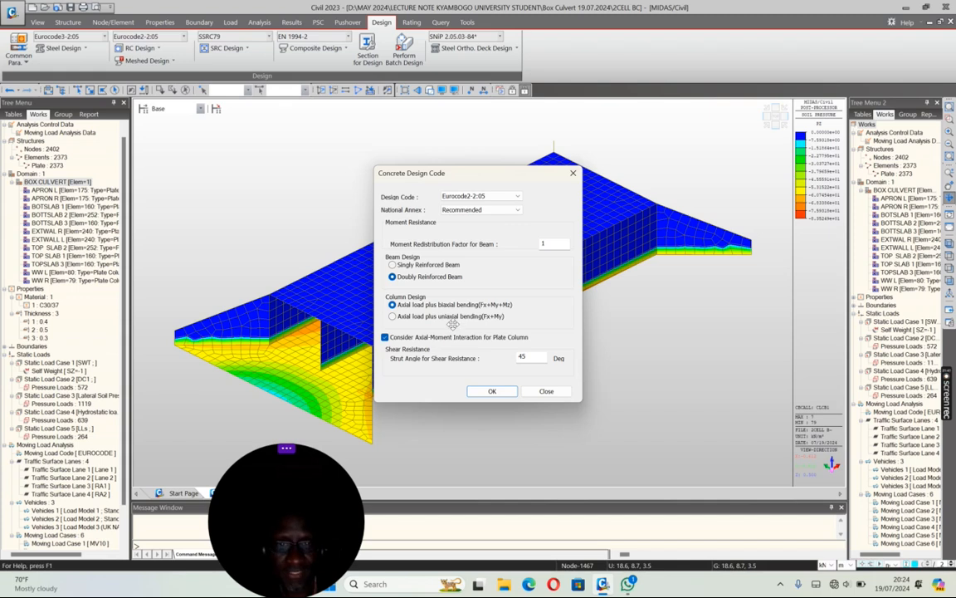
click(491, 391)
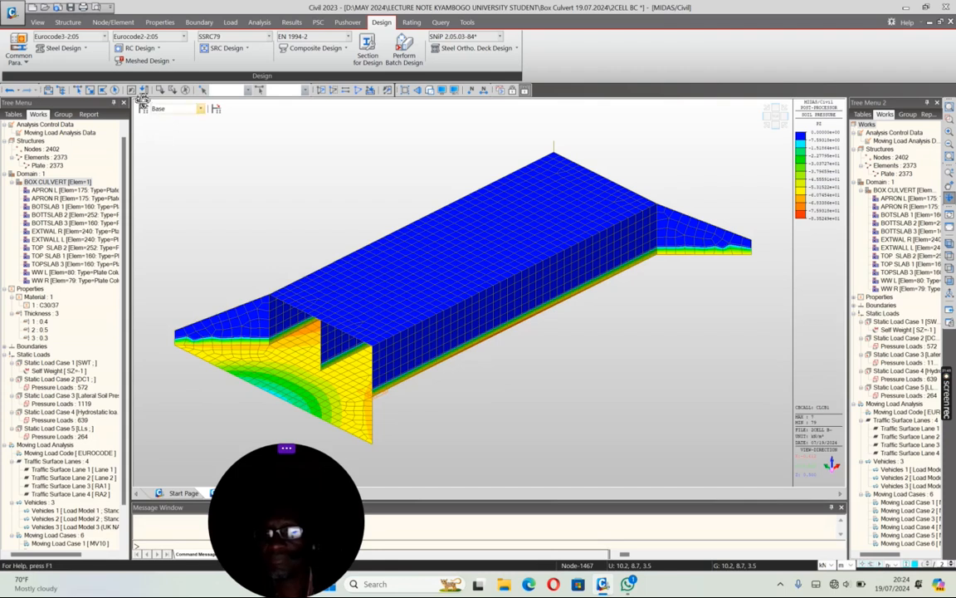
Step: With the whole model selected, assign EN04(RC) rebar to the C30/37 concrete, using Class B for both main and sub-rebar
click(101, 89)
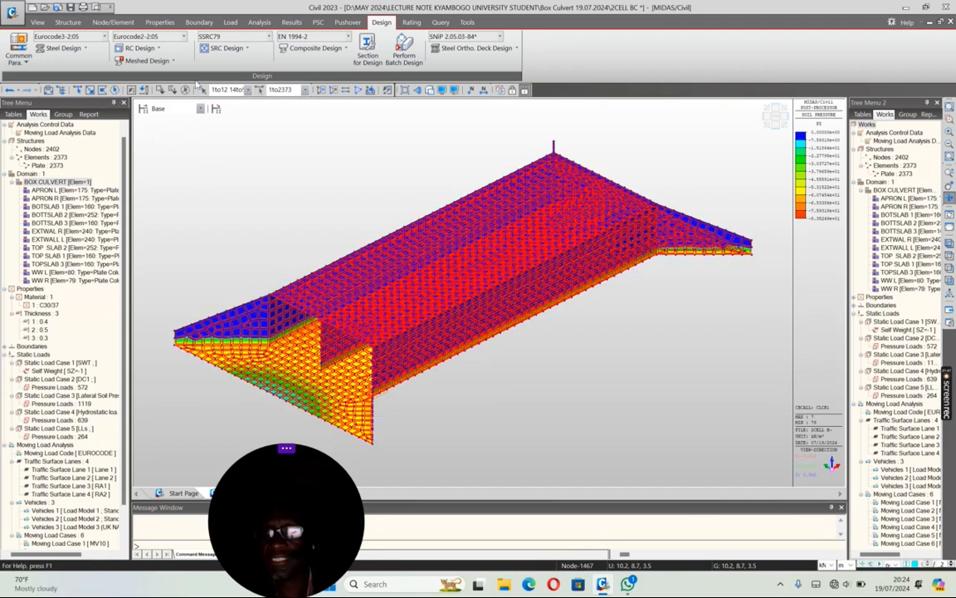
click(141, 48)
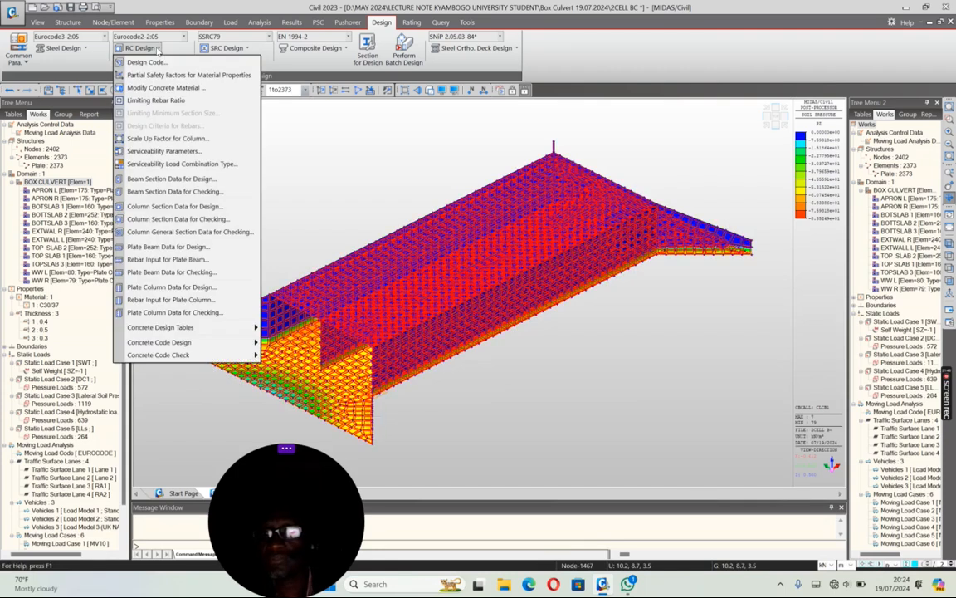
click(162, 88)
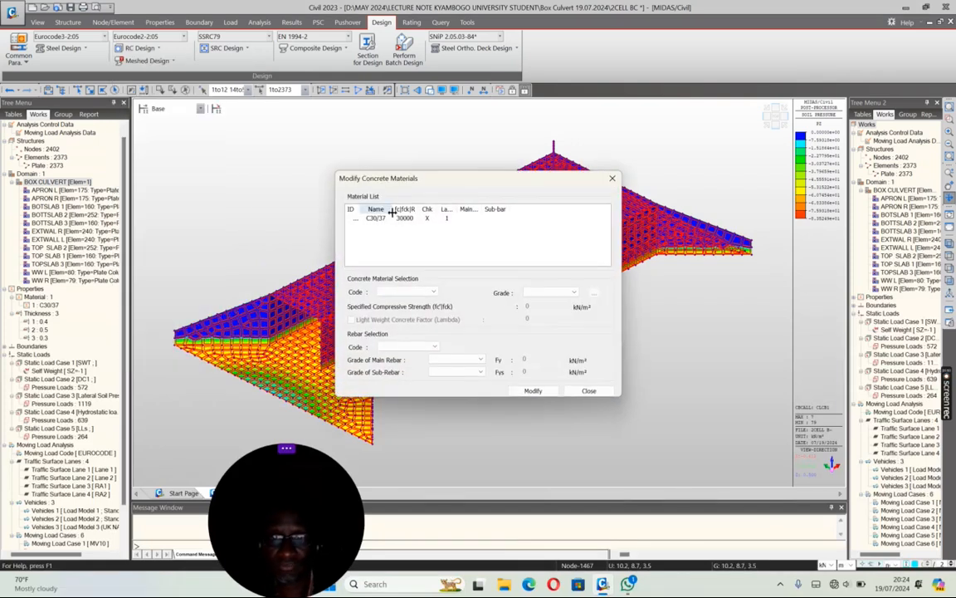
click(402, 219)
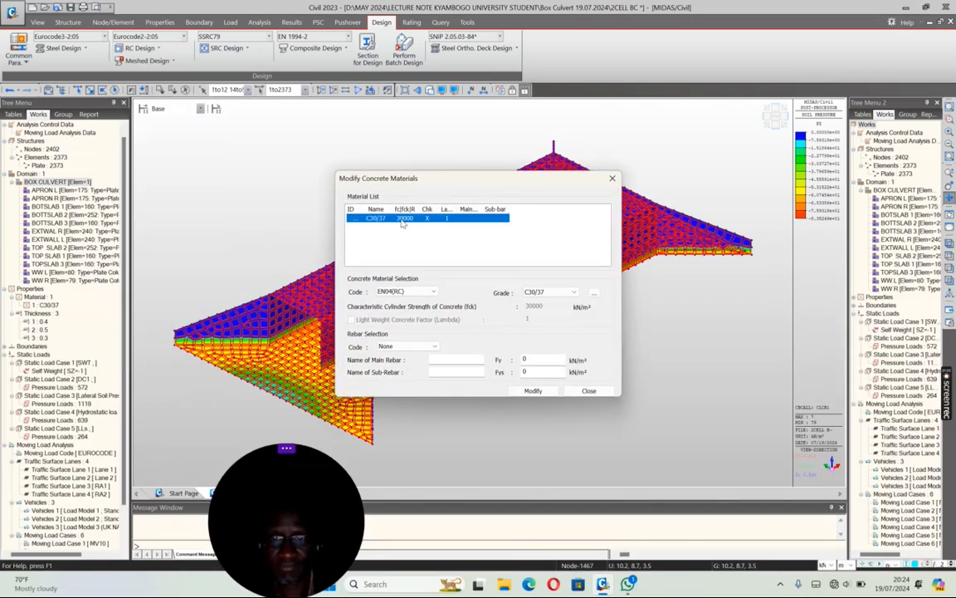
click(407, 346)
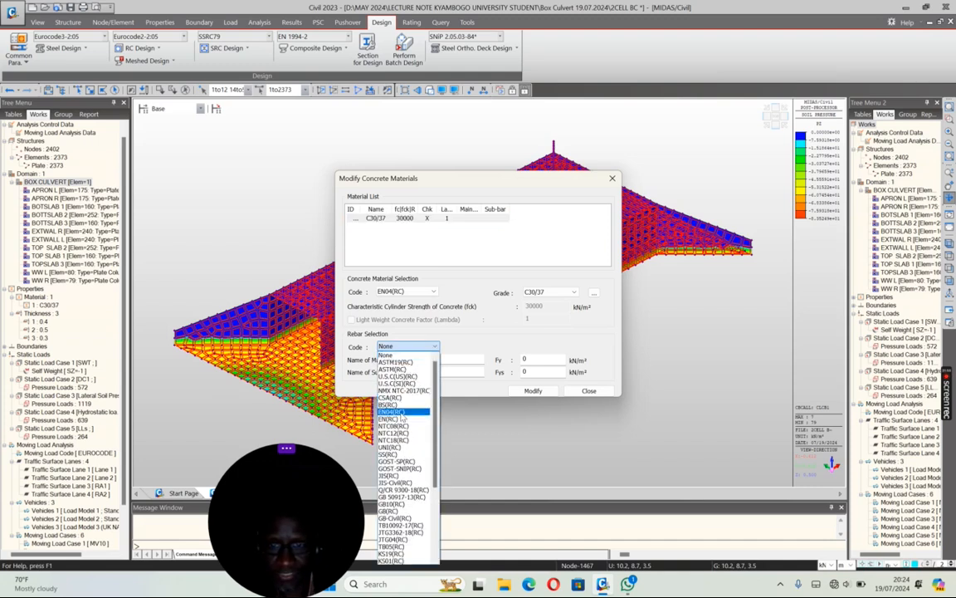
click(402, 413)
click(470, 360)
click(460, 375)
click(460, 372)
click(457, 386)
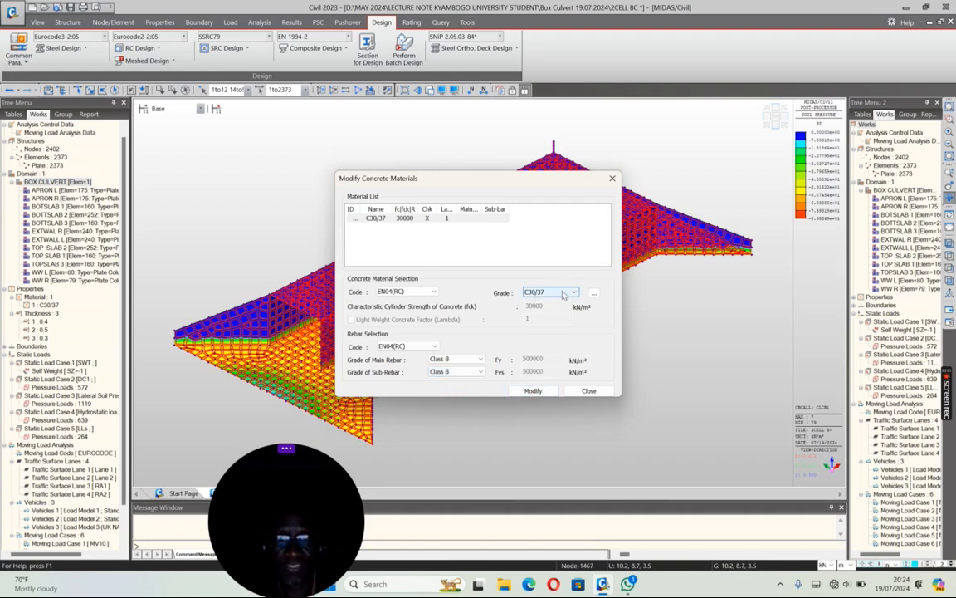
click(533, 391)
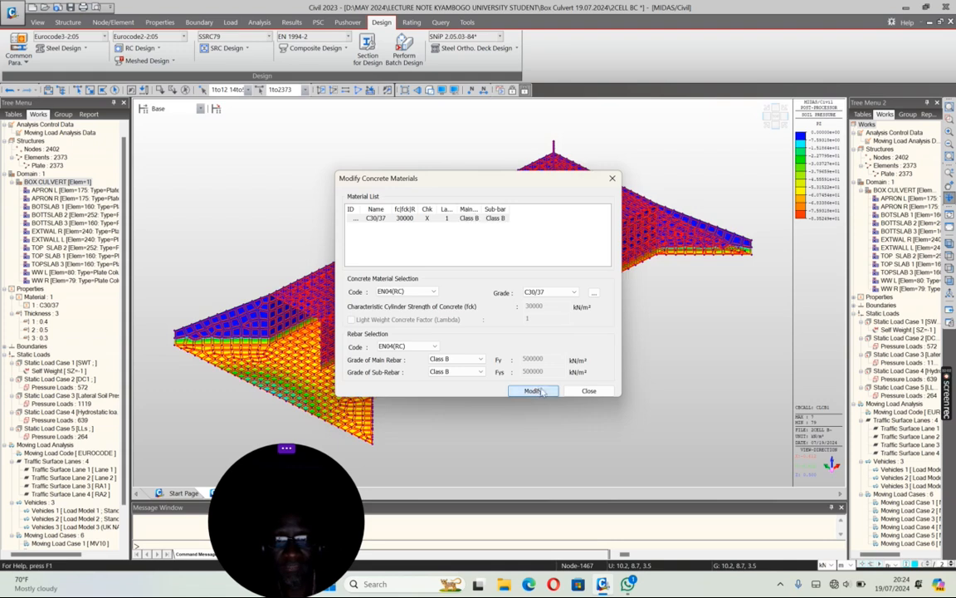
click(582, 391)
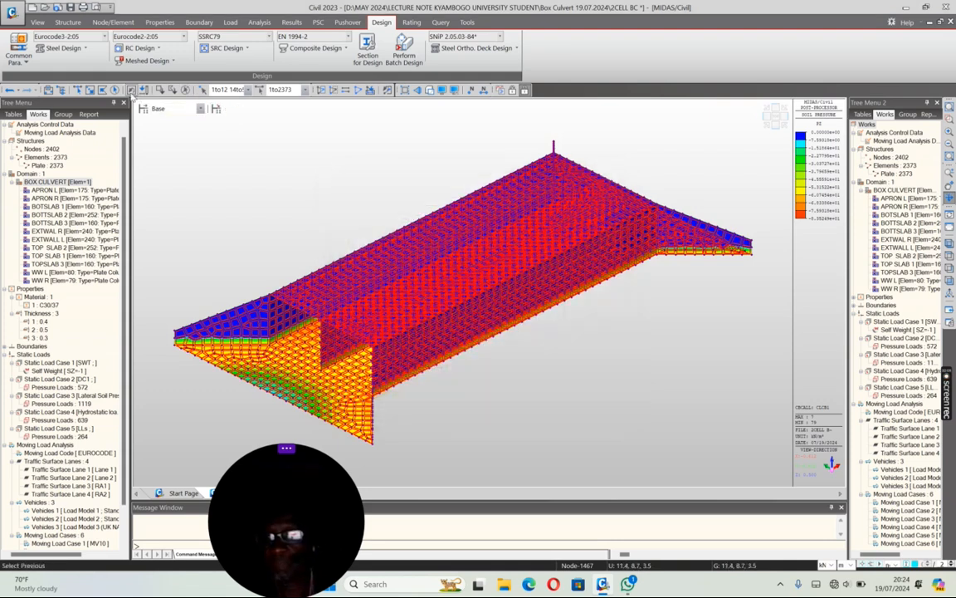
Step: Open the serviceability parameters for concrete design and enable frequent crack control with a 0.0004 m limit
click(131, 93)
click(132, 92)
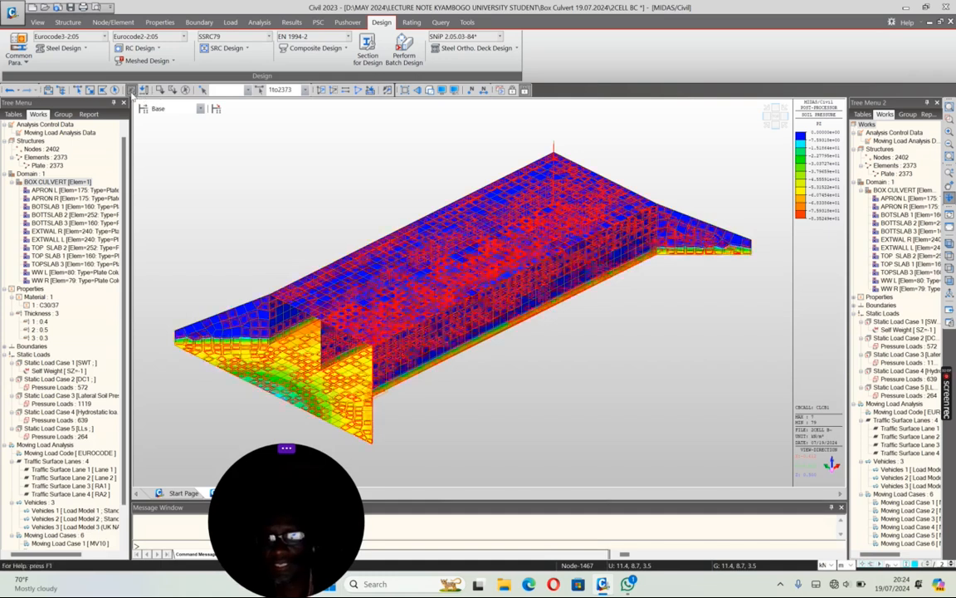
click(138, 48)
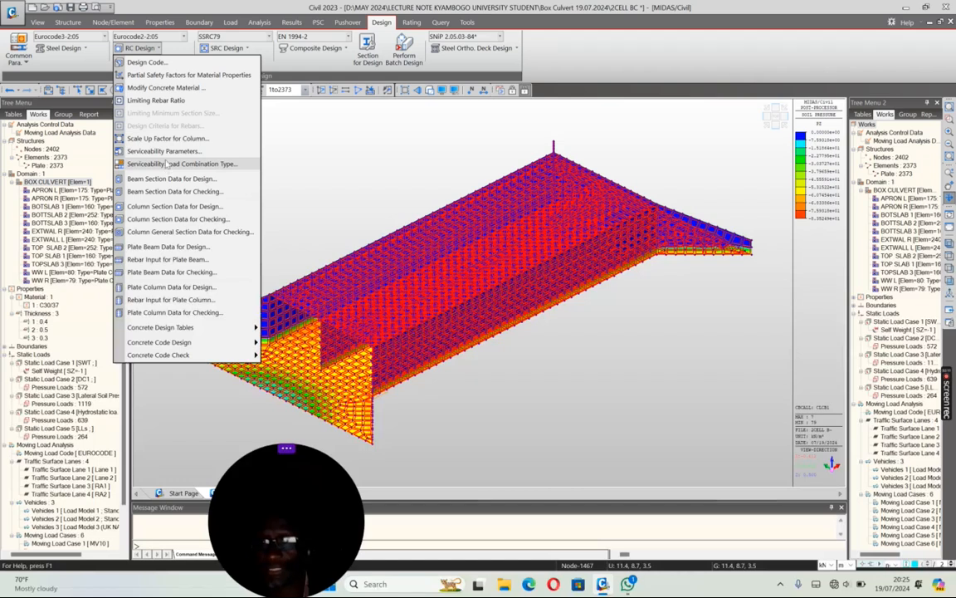
click(162, 151)
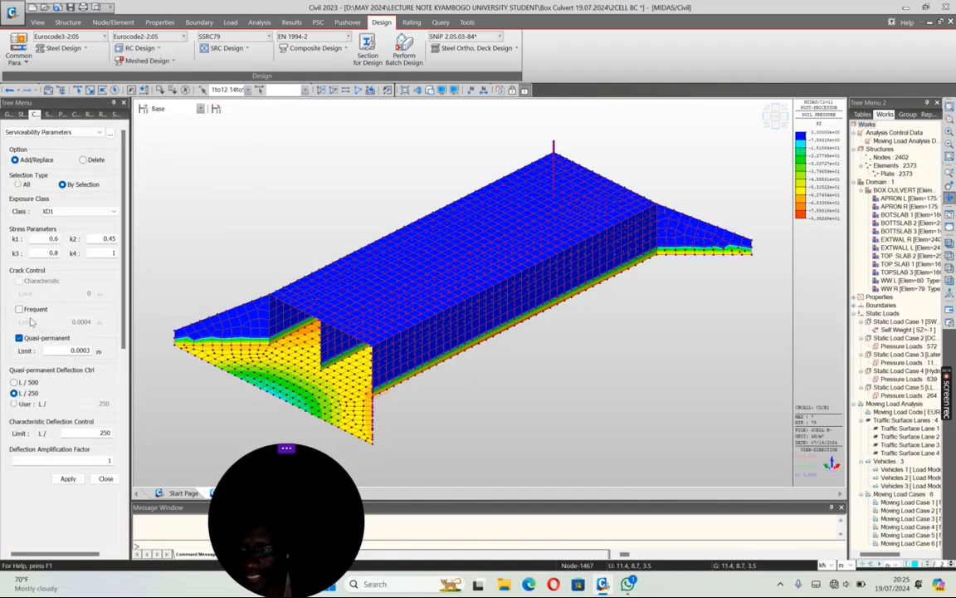
click(20, 311)
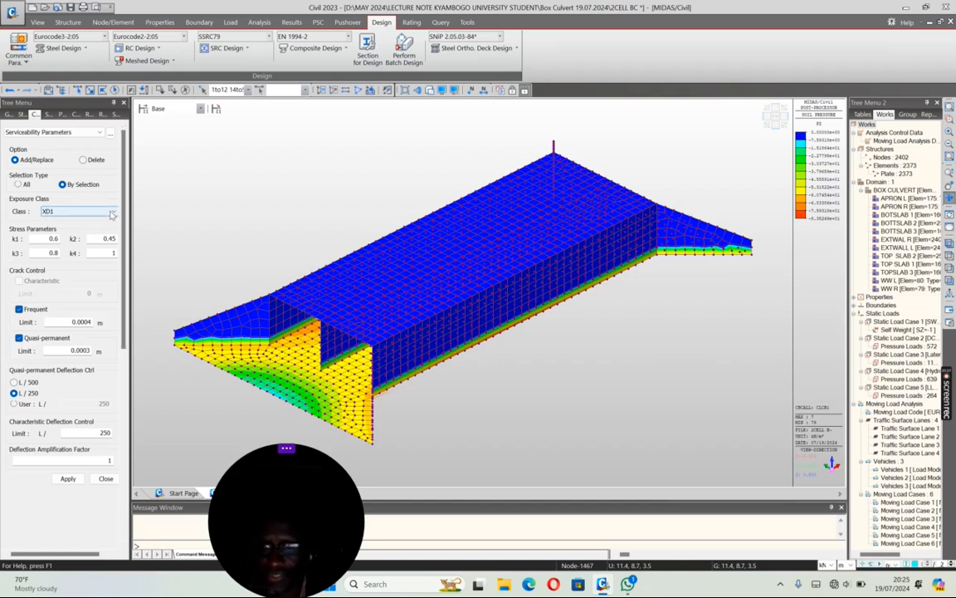
Step: Apply the serviceability parameters to the whole model with exposure class XD1 and the entered crack-control limits
click(131, 91)
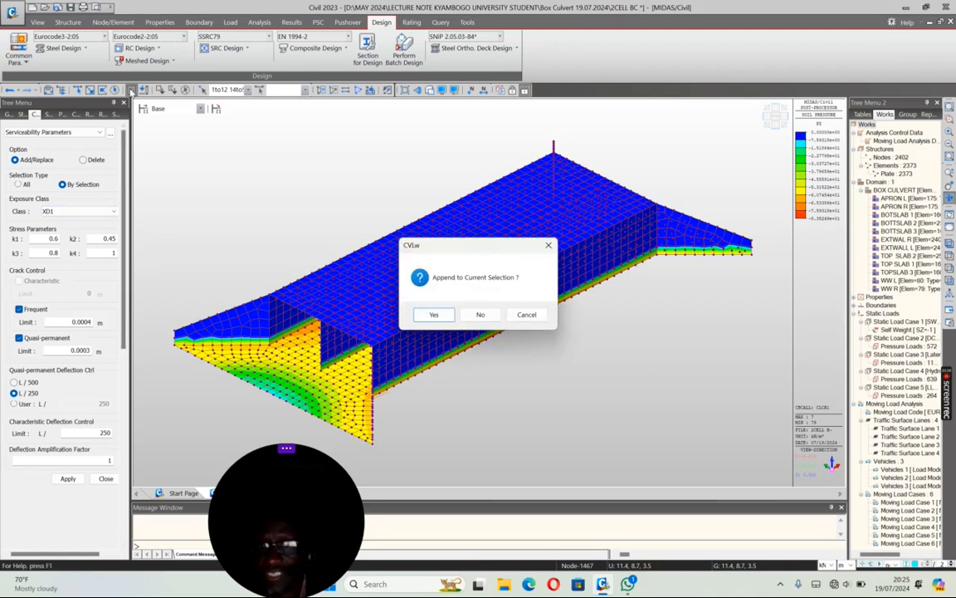
click(434, 313)
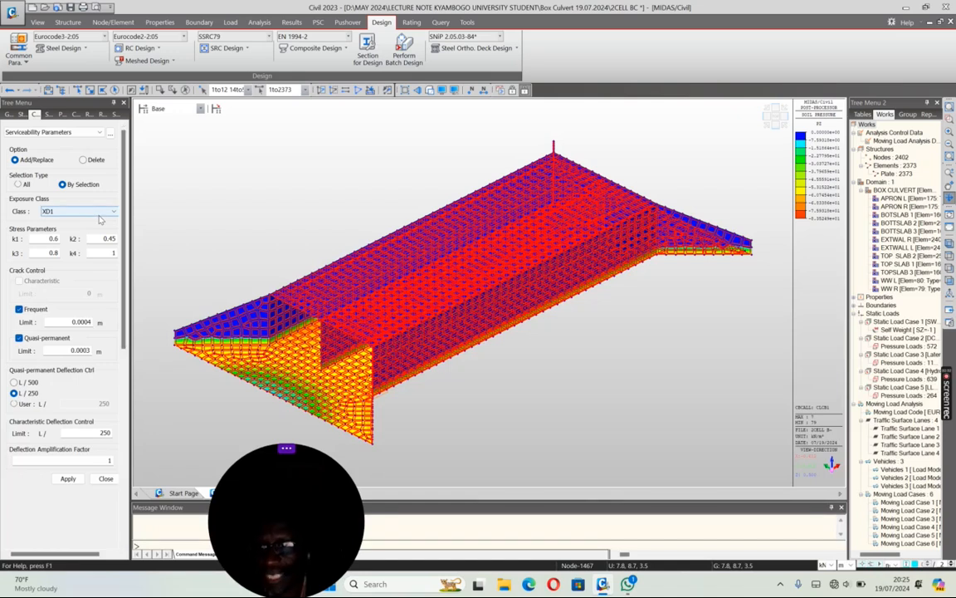
click(106, 213)
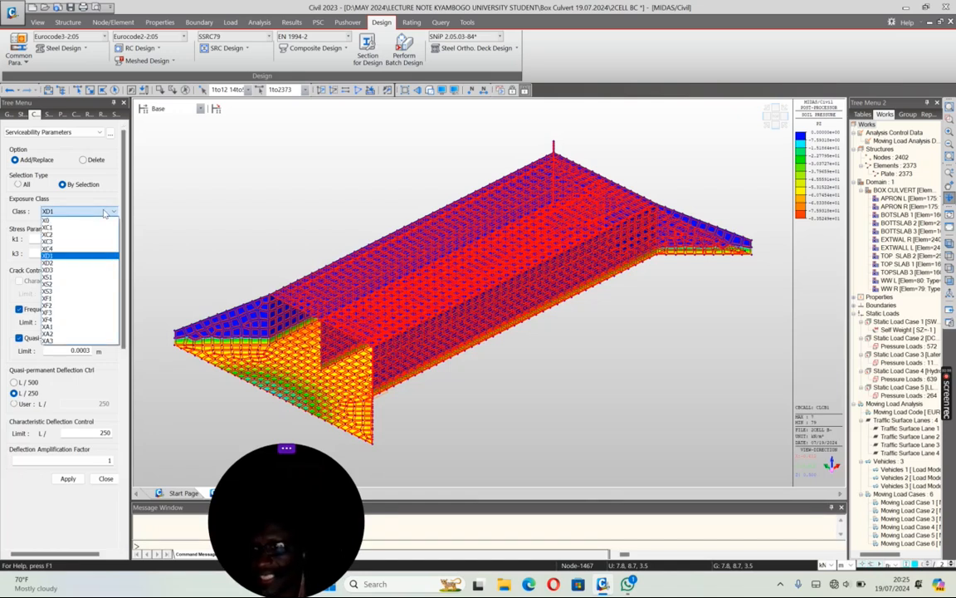
click(106, 212)
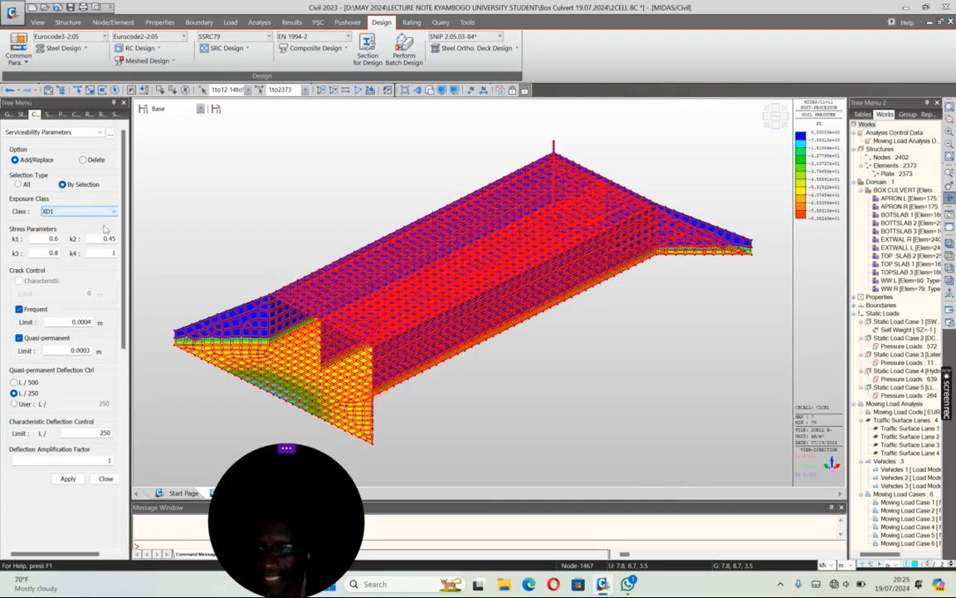
click(68, 480)
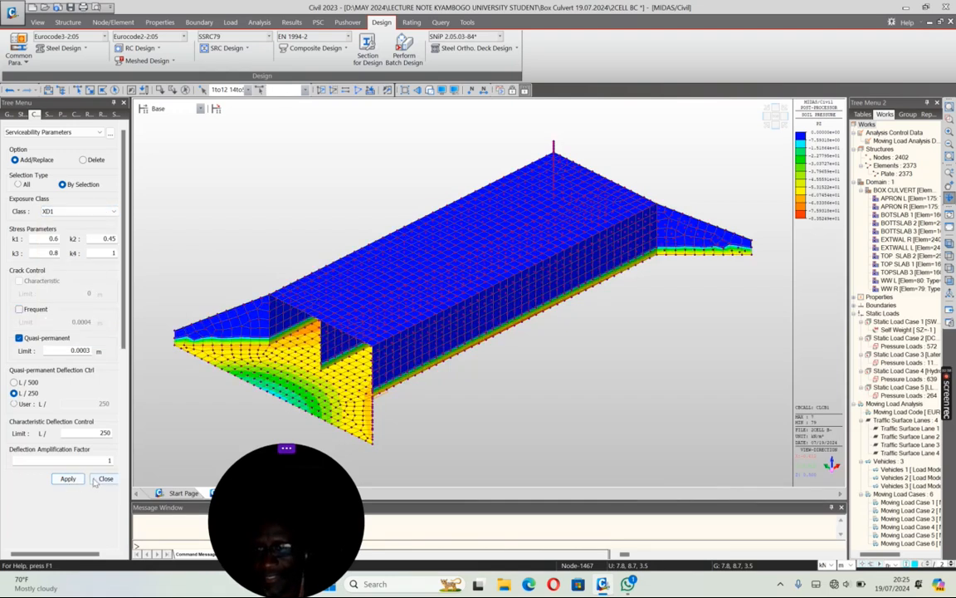
click(106, 478)
Step: With the whole model selected, accept the serviceability load combination types: cLCB8 quasi-permanent, cLCB7 frequent, cLCB5 and cLCB6 characteristic
click(143, 89)
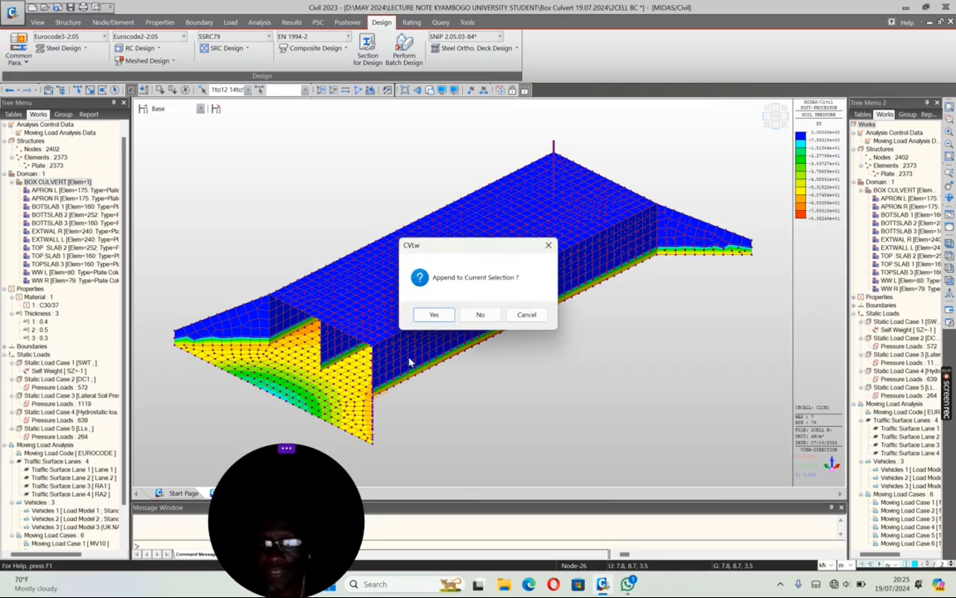
click(433, 314)
click(156, 51)
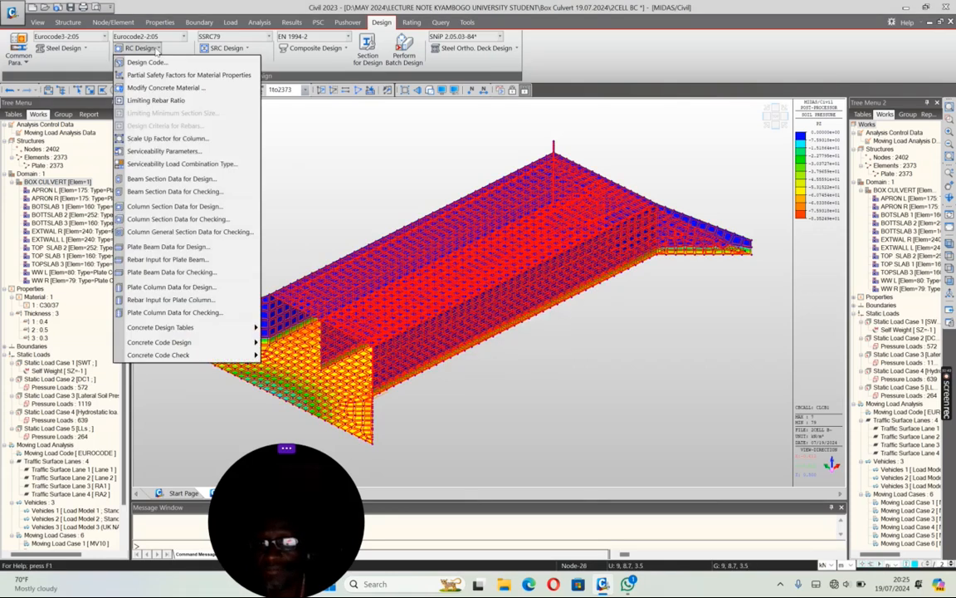
click(166, 163)
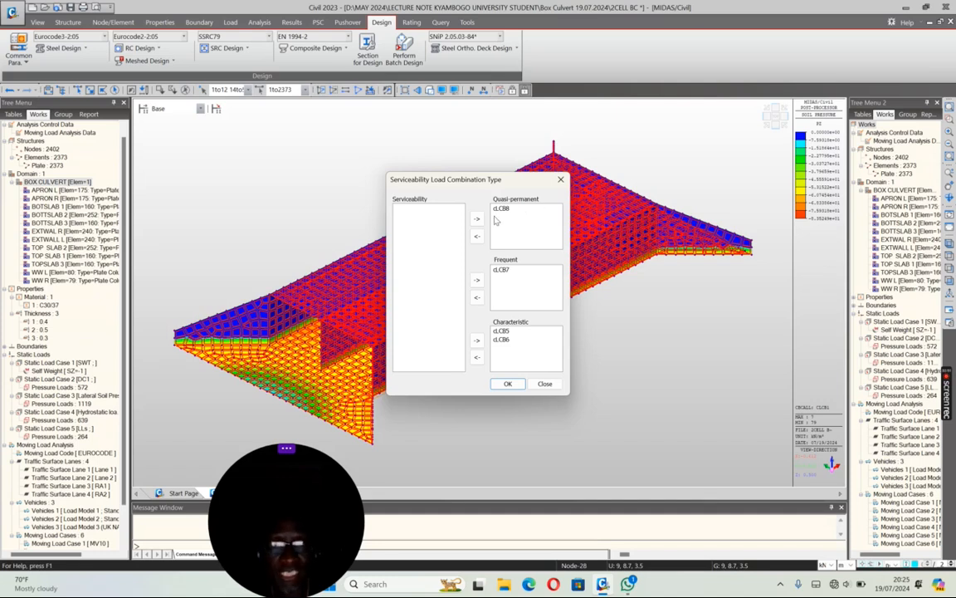
click(509, 383)
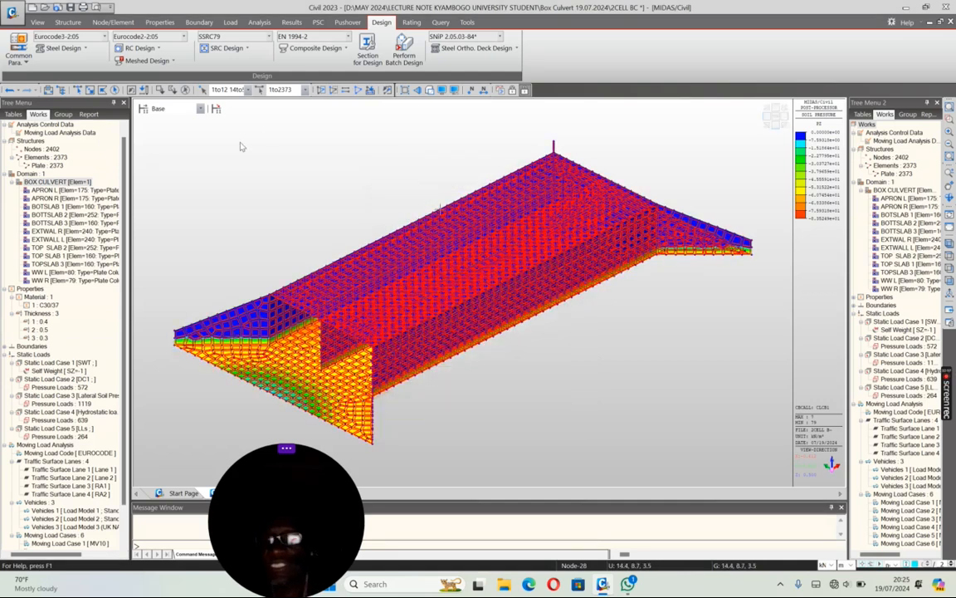
Step: Add plate beam design data for sub-domain APRON L with Dt and Db both set to 0.05 m
click(156, 48)
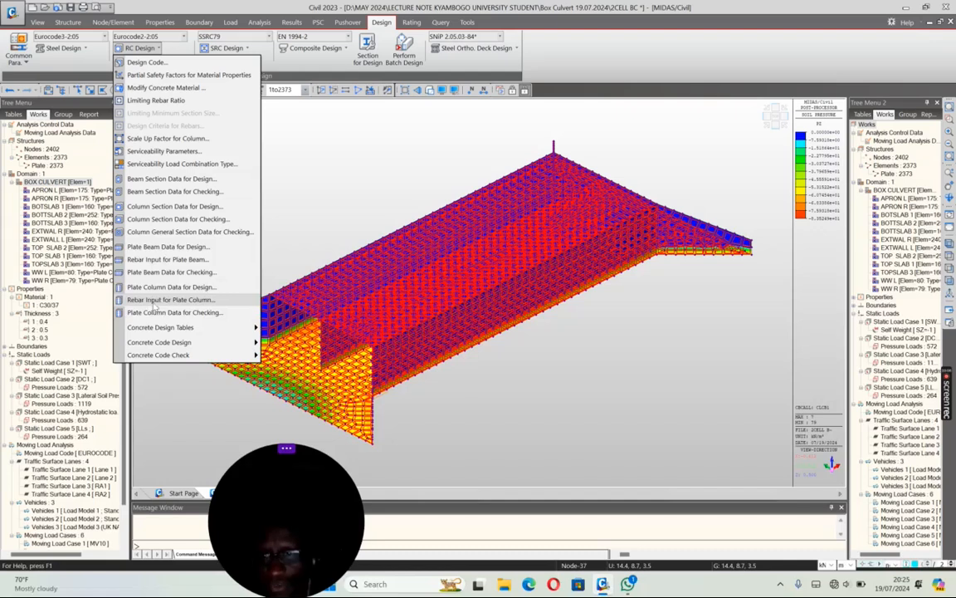
click(162, 247)
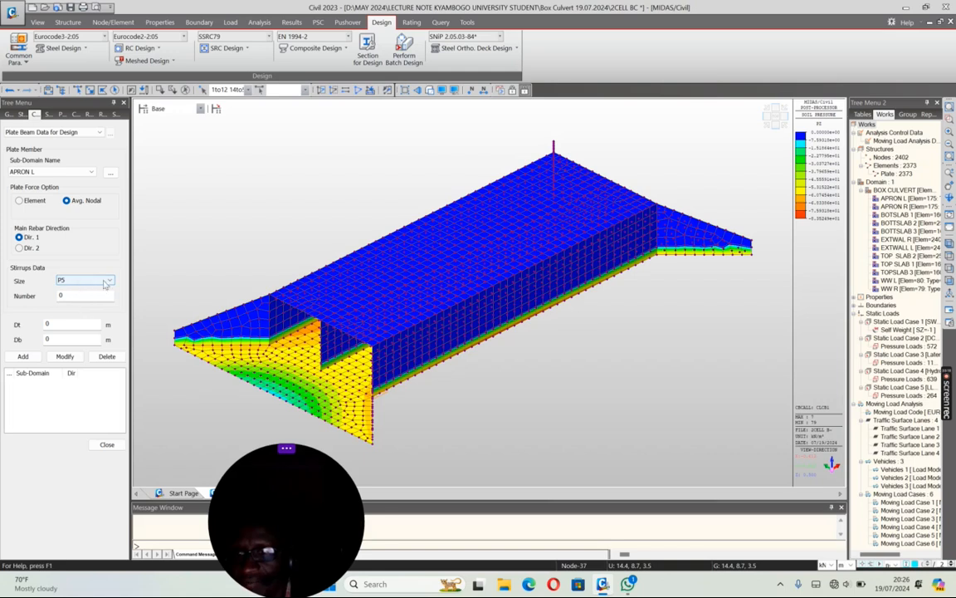
click(56, 324)
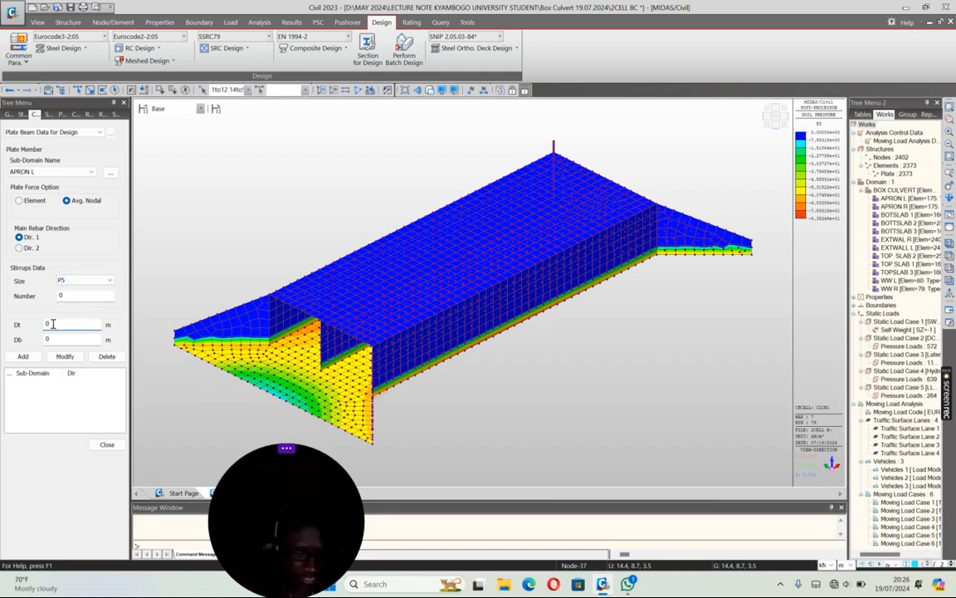
text(.05)
click(54, 338)
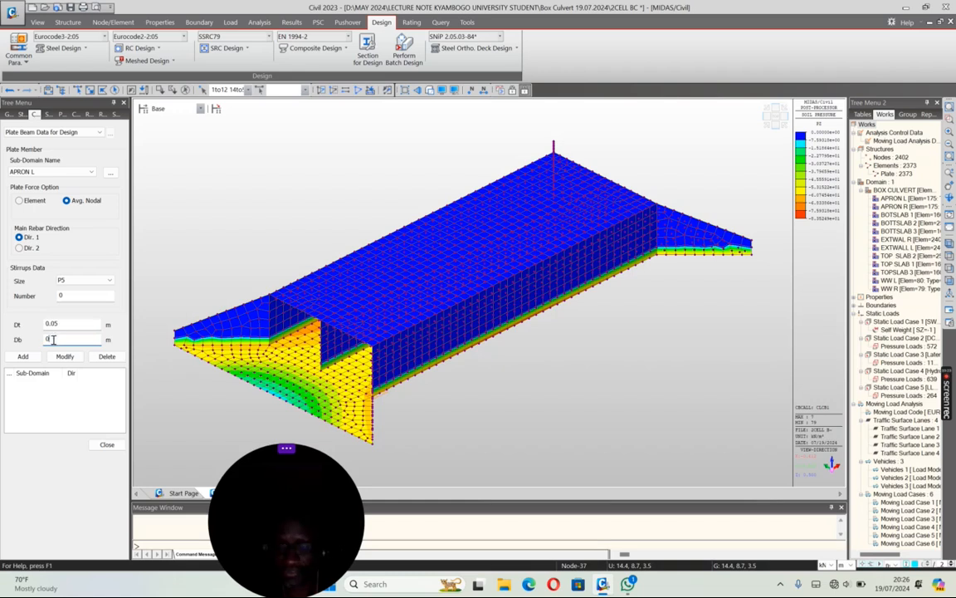
text(.05)
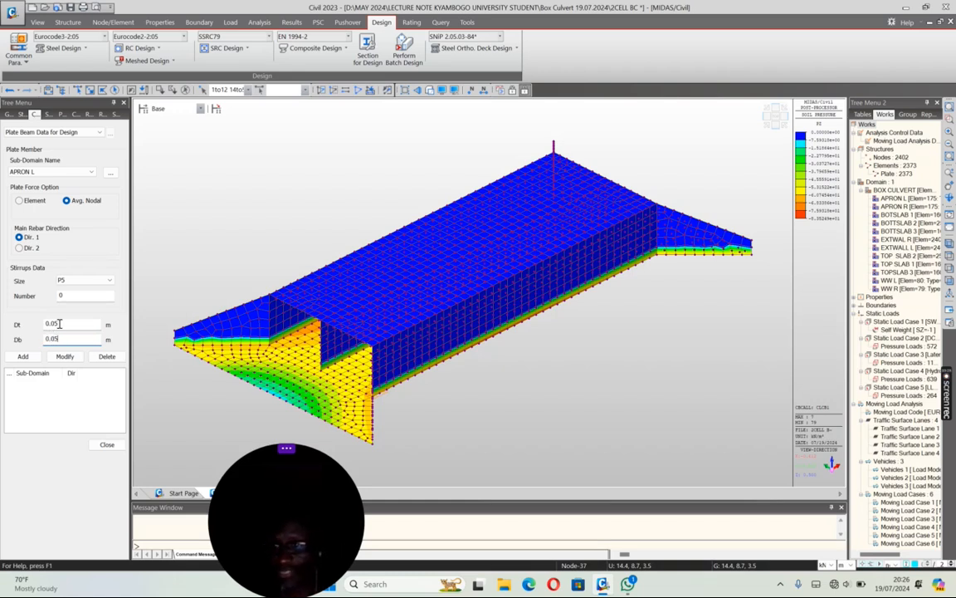
click(25, 356)
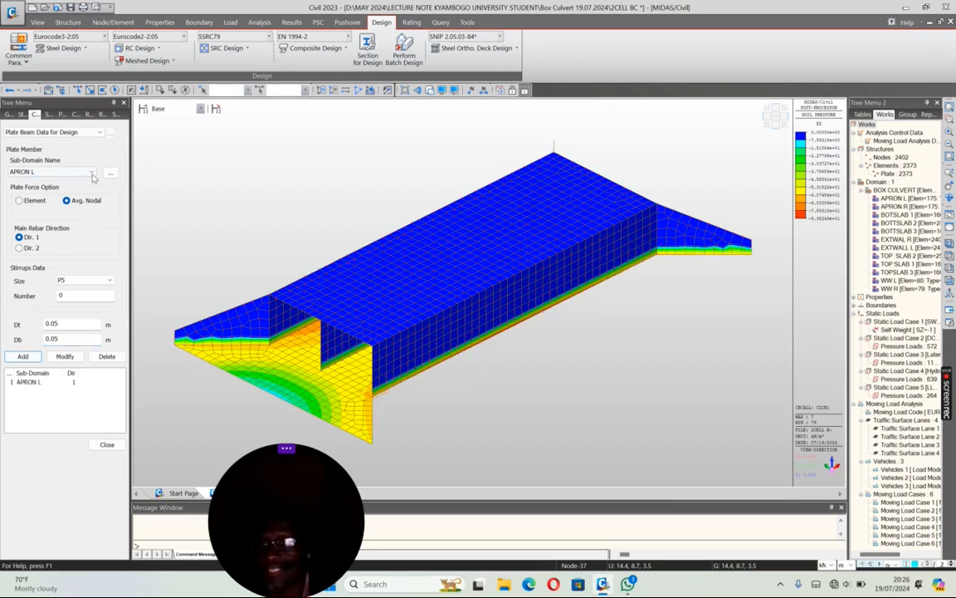
Step: Add plate beam design data for sub-domain APRON R using the same 0.05 m Dt and Db
click(51, 171)
click(44, 189)
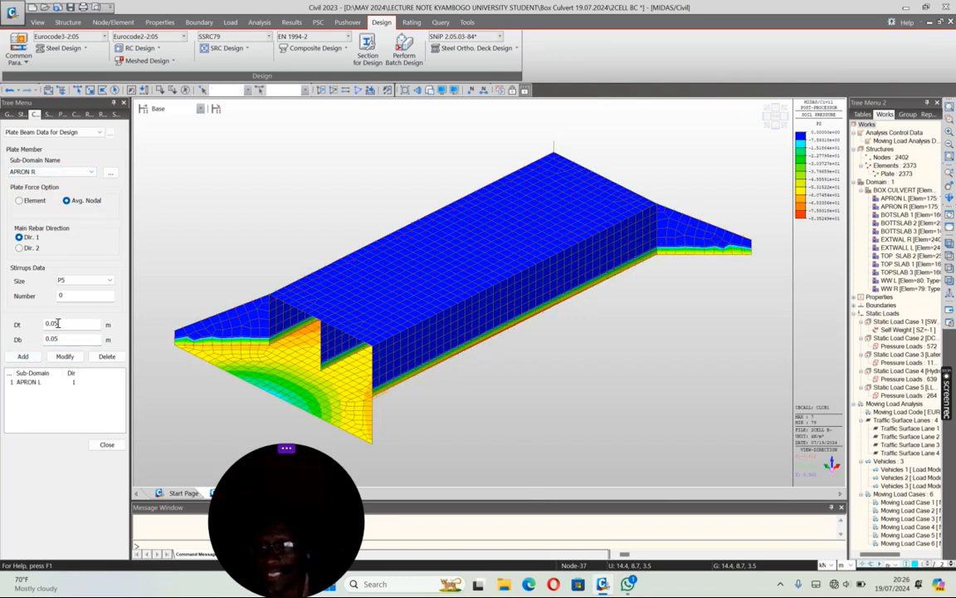
click(25, 356)
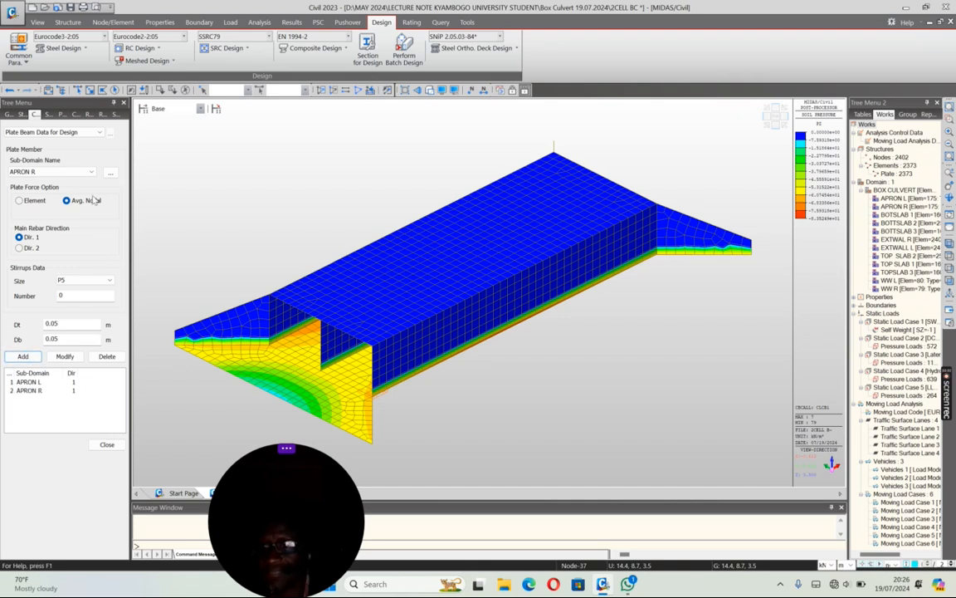
Step: Add the same plate beam design data for the bottom slab sub-domains BOTSLAB 1, BOTTSLAB 2 and BOTTSLAB 3
click(49, 172)
click(44, 196)
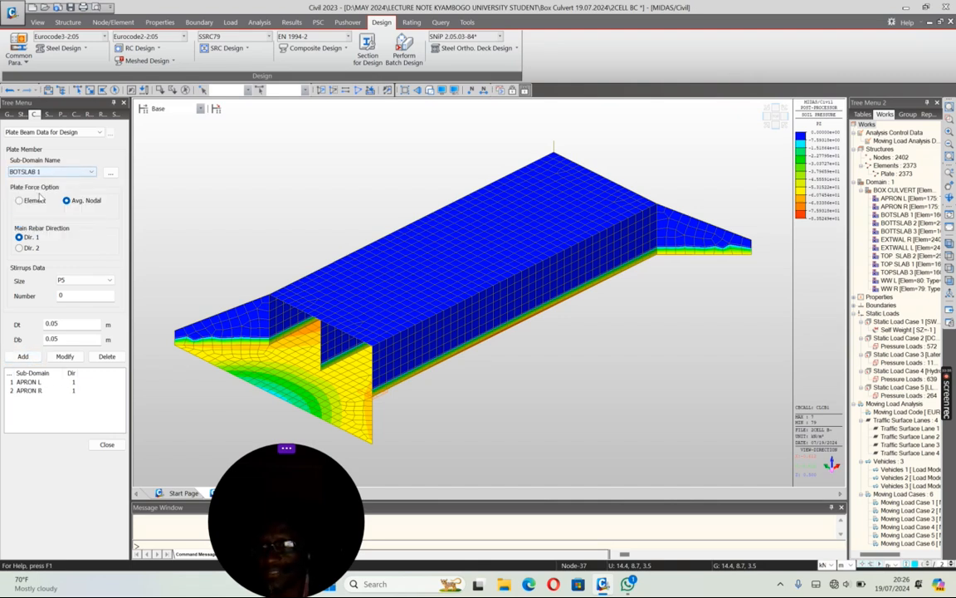
click(24, 357)
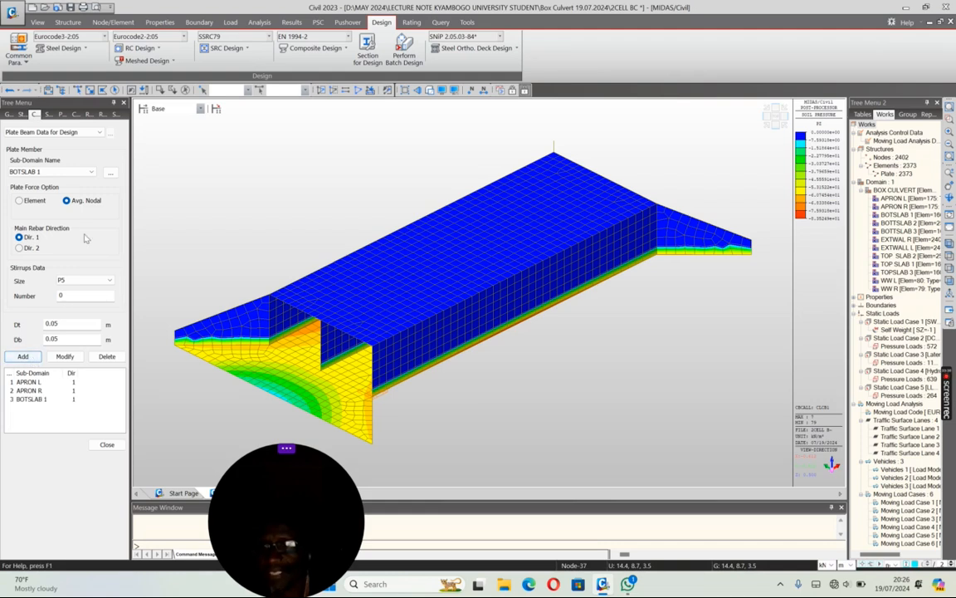
click(89, 172)
click(39, 205)
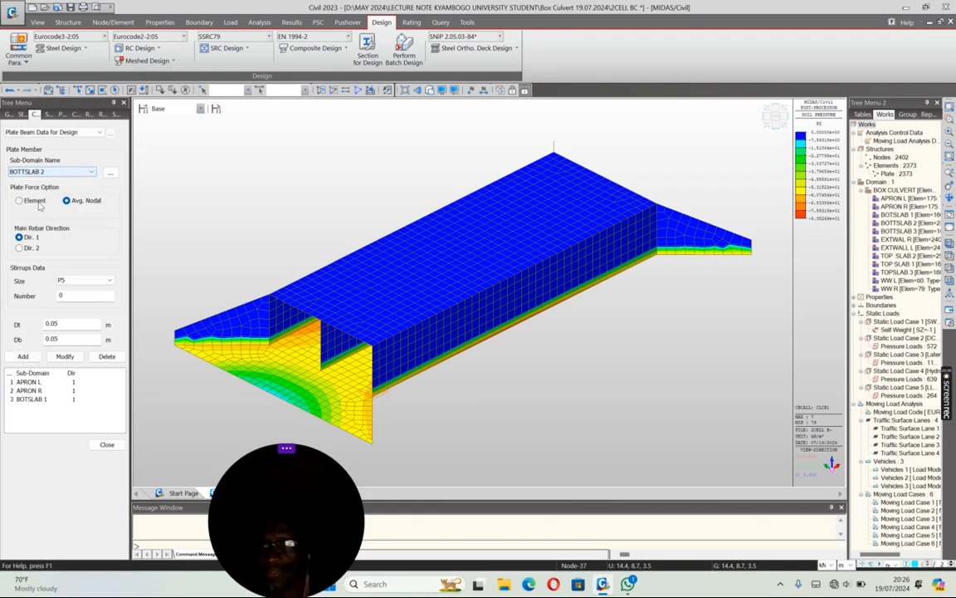
click(23, 356)
click(89, 172)
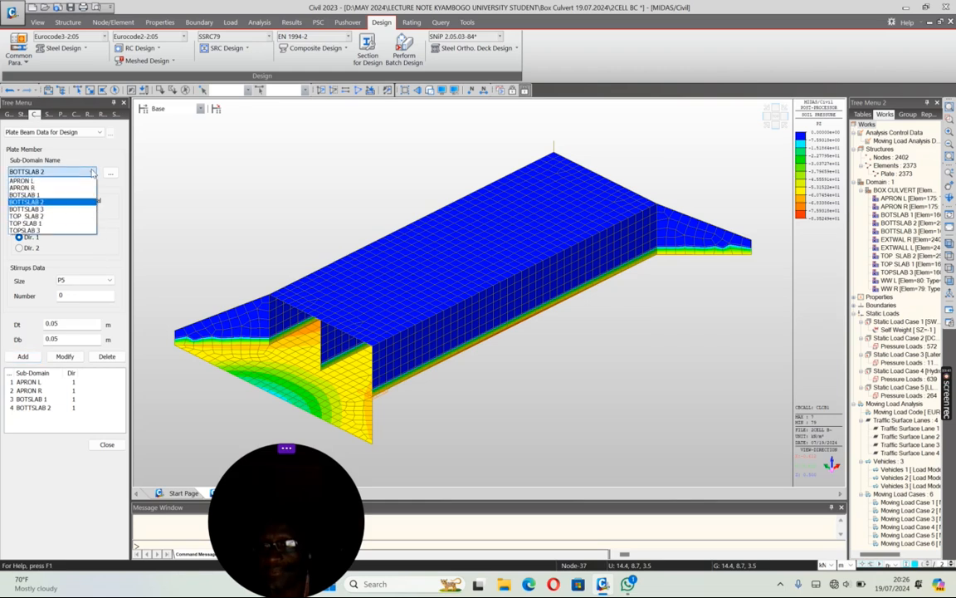
click(36, 209)
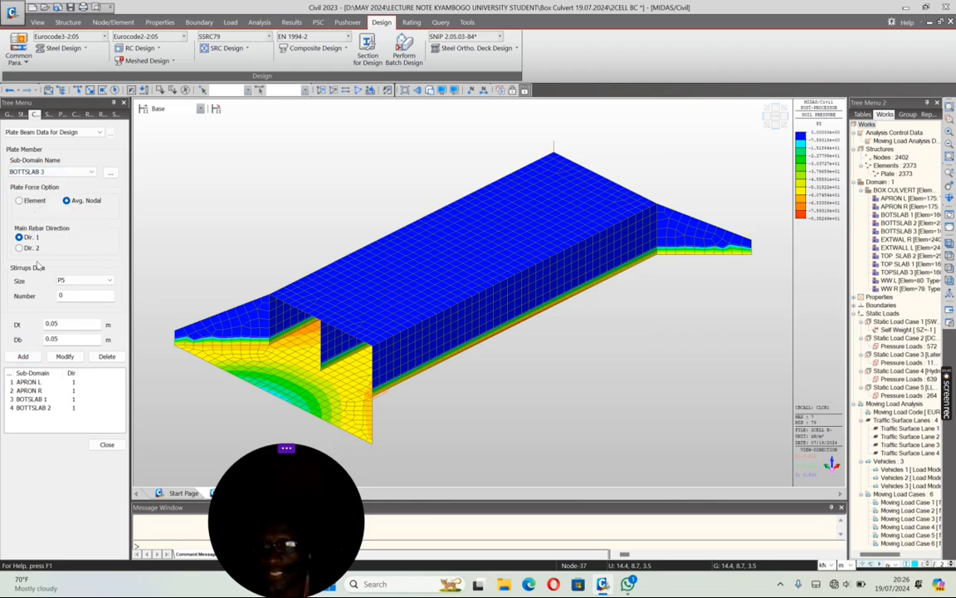
click(23, 356)
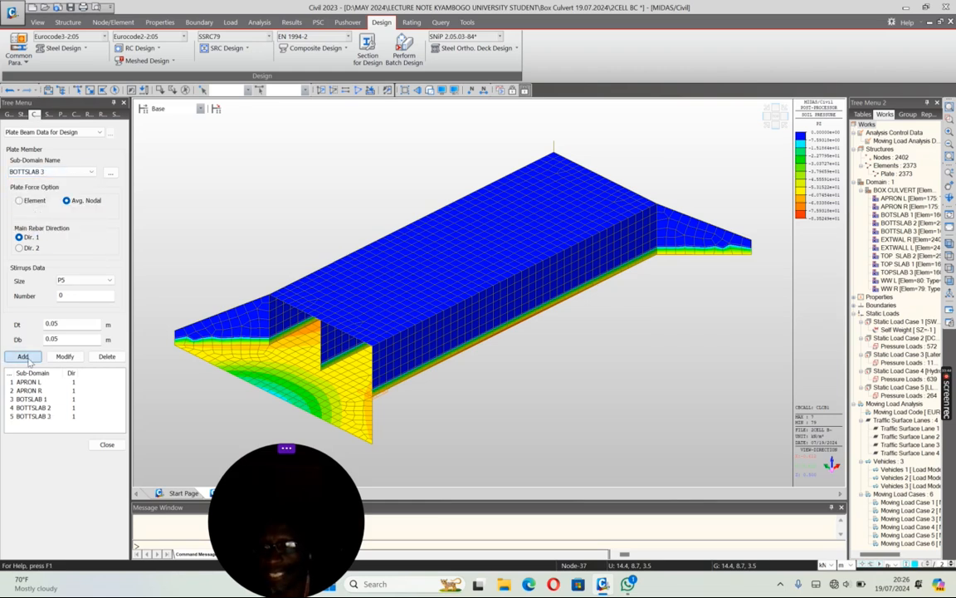
Step: Add the same plate beam design data for the top slab sub-domains TOP SLAB 2, TOP SLAB 1 and TOPSLAB 3
click(91, 172)
click(49, 217)
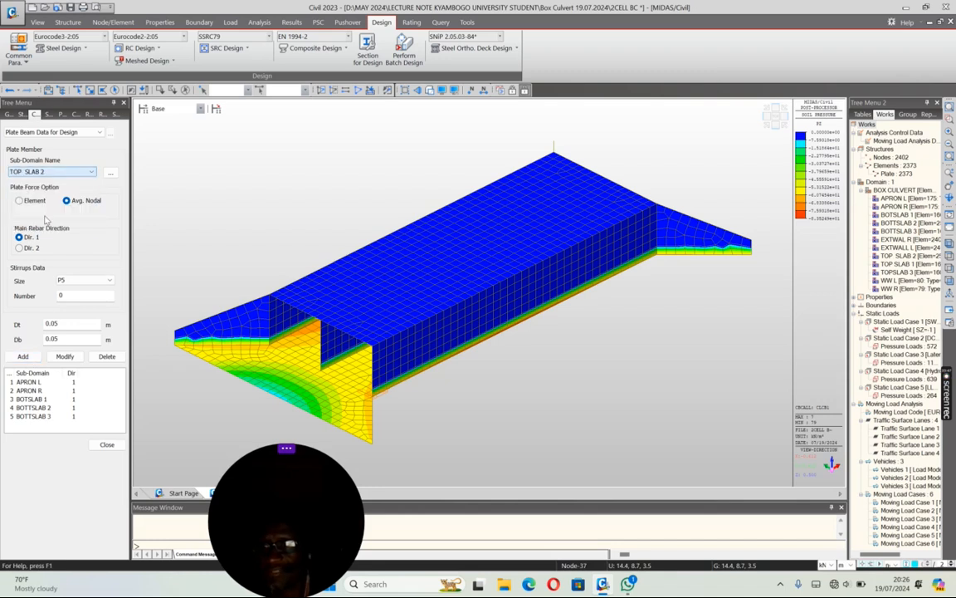
click(23, 356)
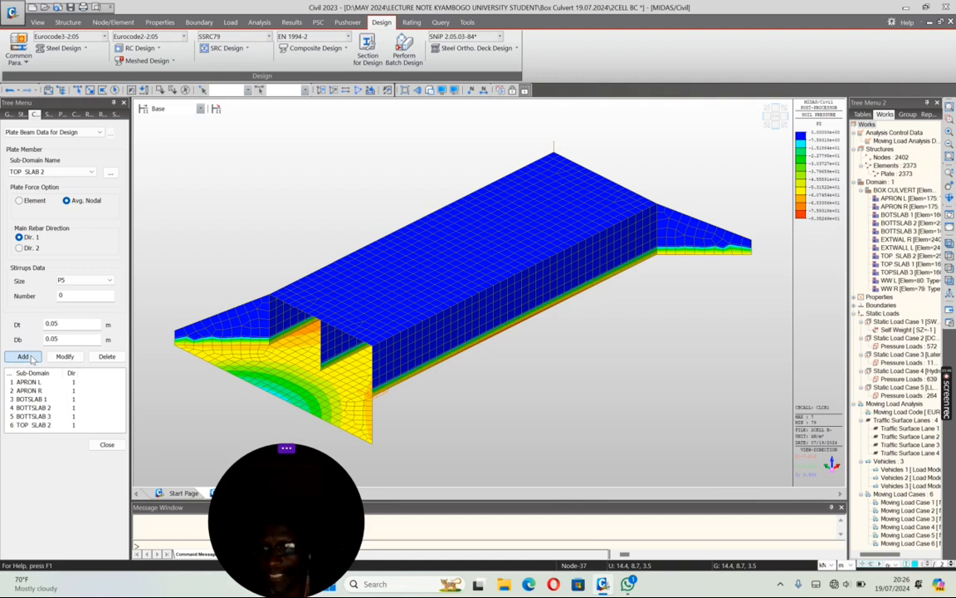
click(89, 172)
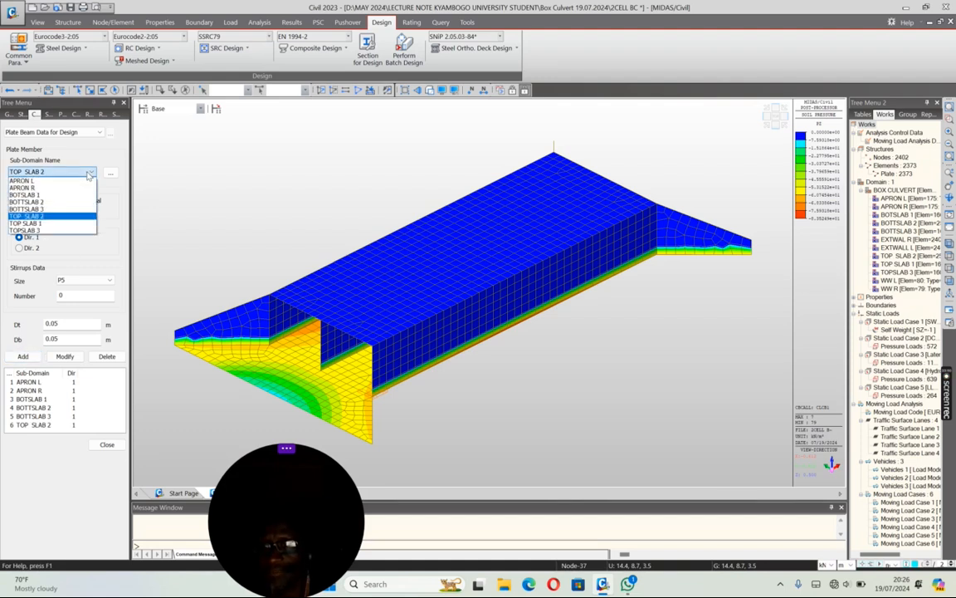
click(38, 204)
click(23, 356)
click(89, 172)
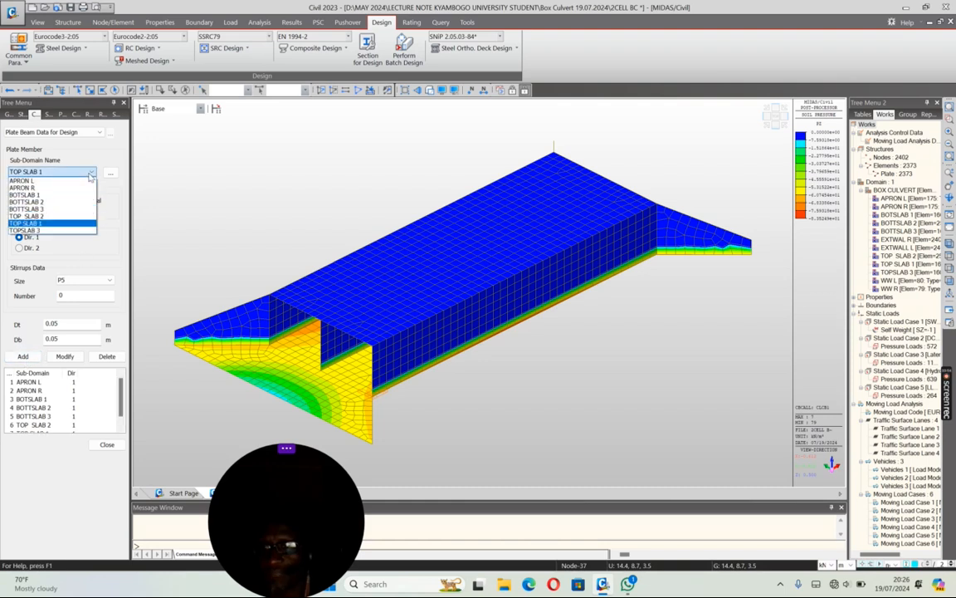
click(25, 230)
click(23, 356)
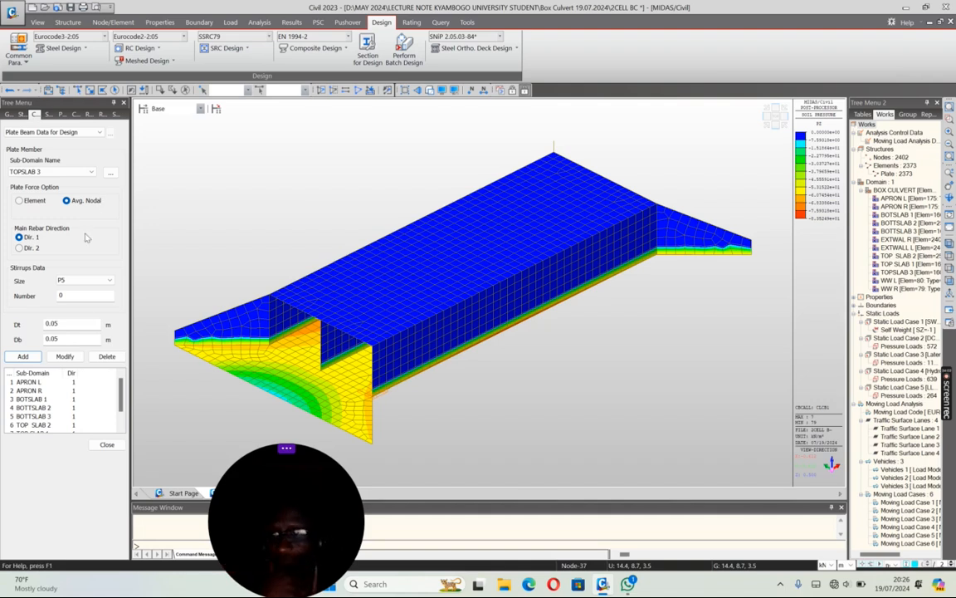
click(106, 444)
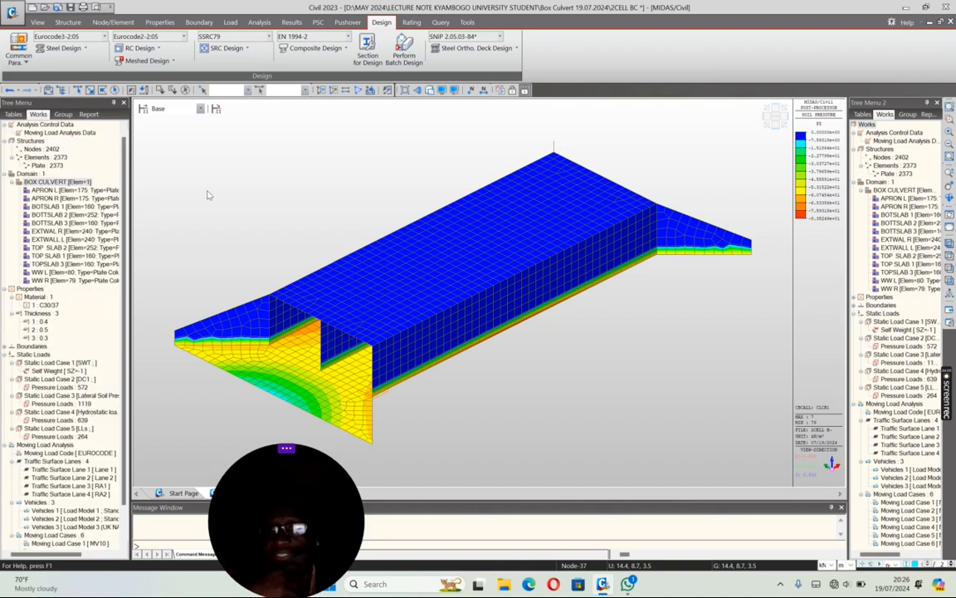
Step: Start a plate beam rebar input named APRON L with top main rebar P25 at 0.15 m CTC and Dt 0.05 m
click(143, 47)
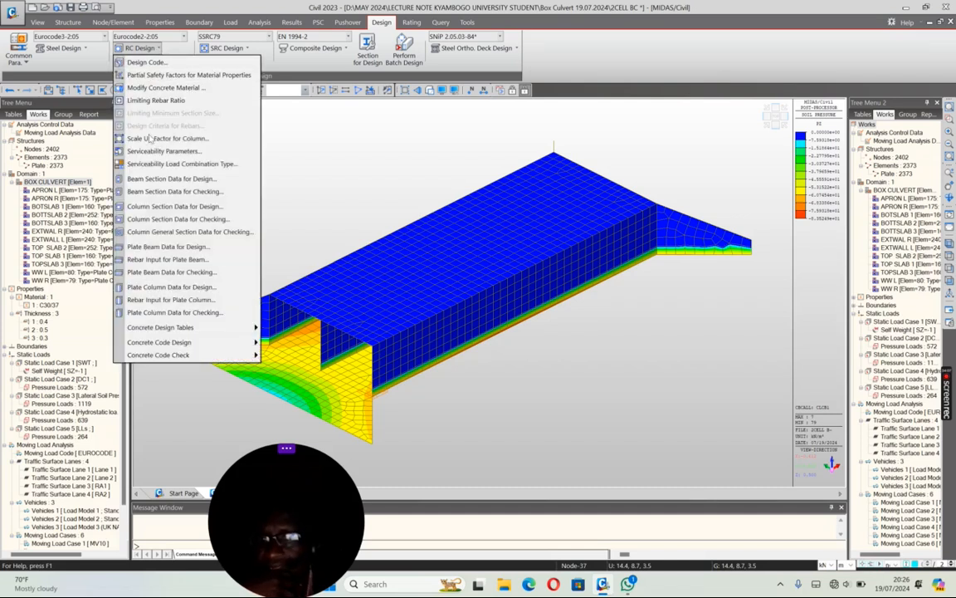
click(166, 259)
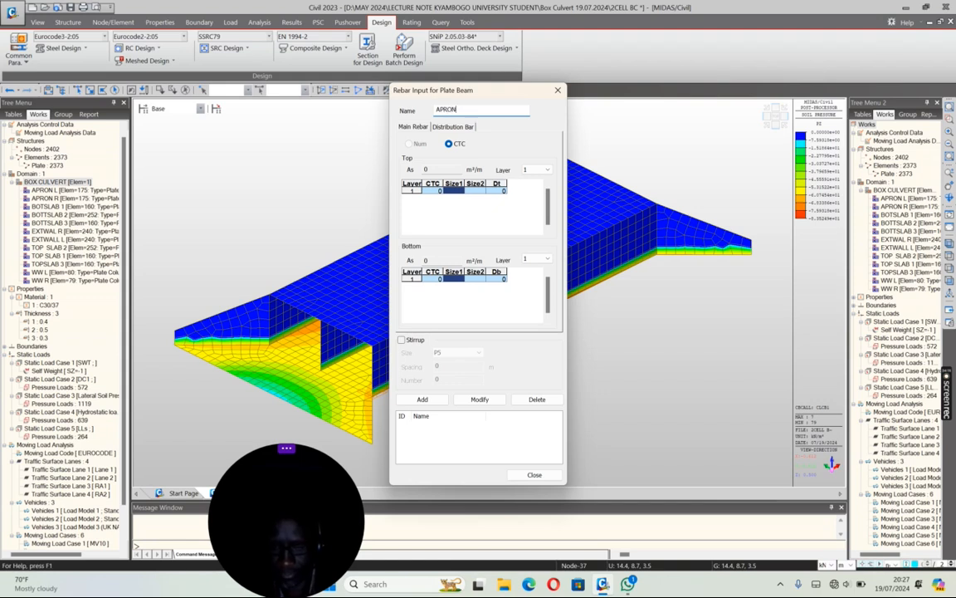
text(APRON L)
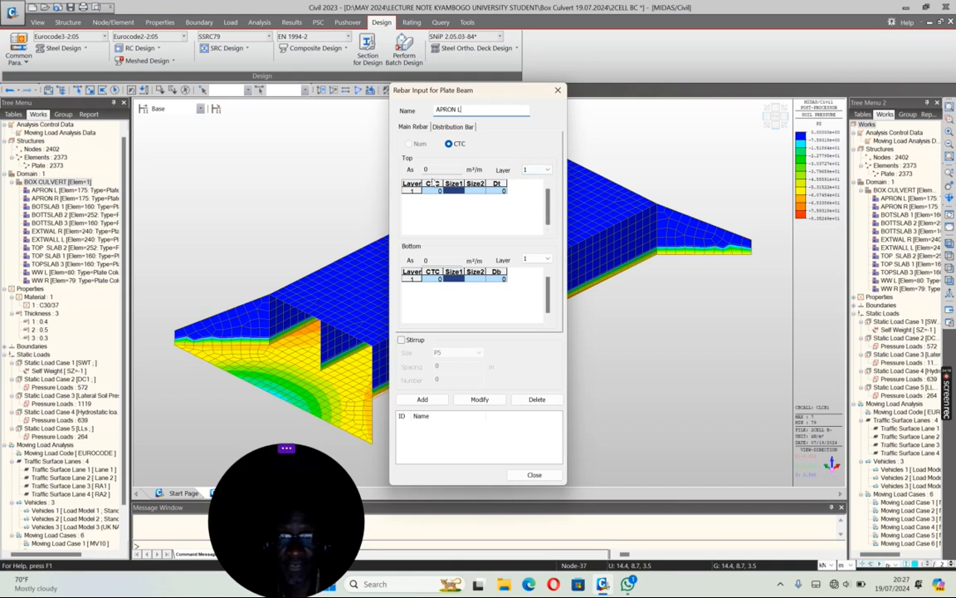
click(440, 192)
text(0.15)
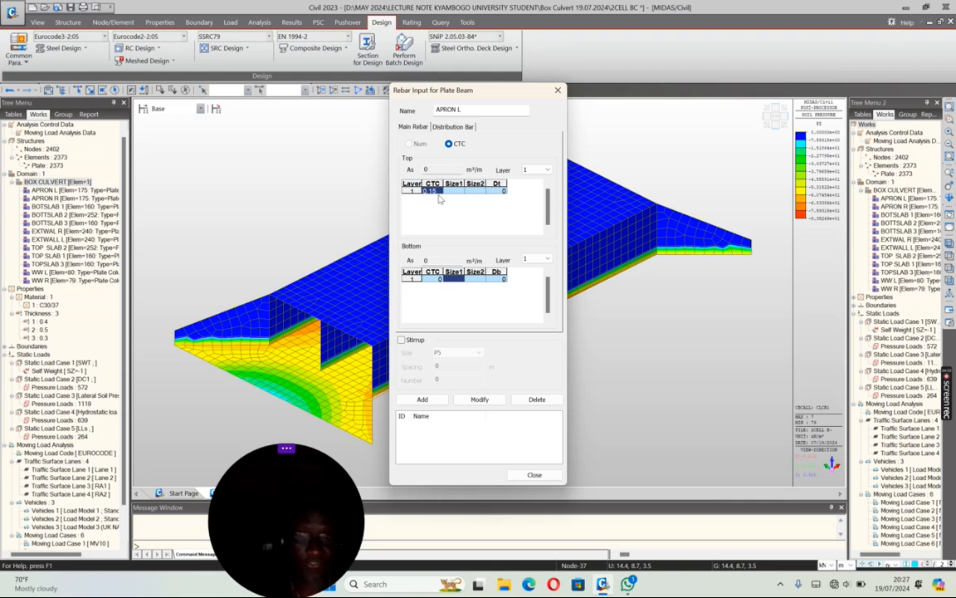
click(465, 191)
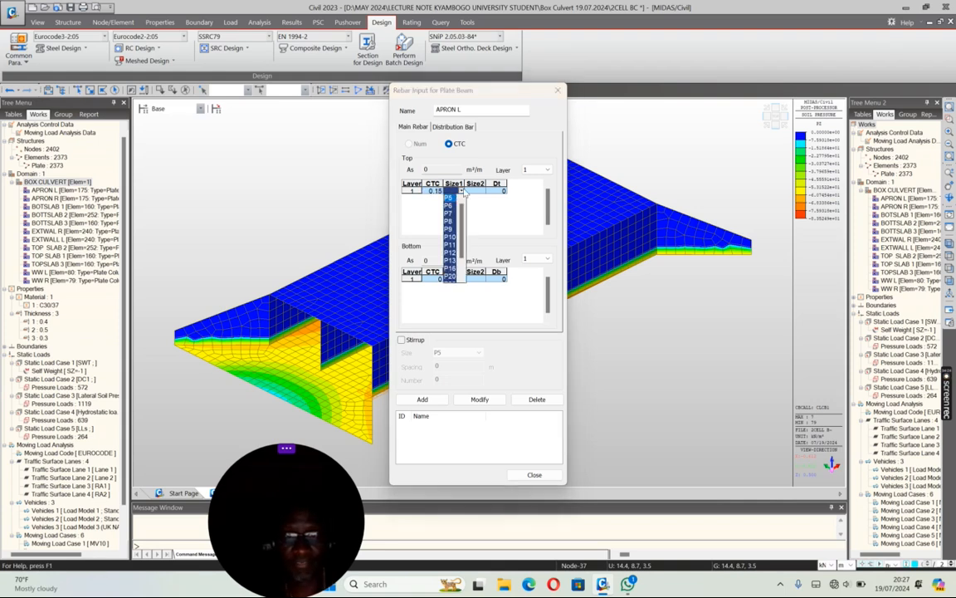
scroll(451, 274, down, 1)
click(450, 260)
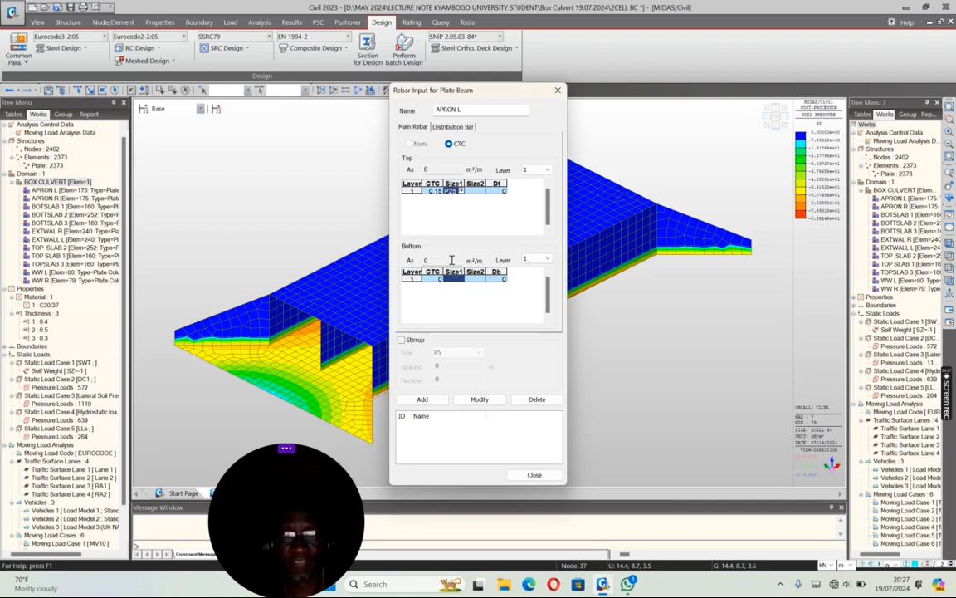
click(501, 192)
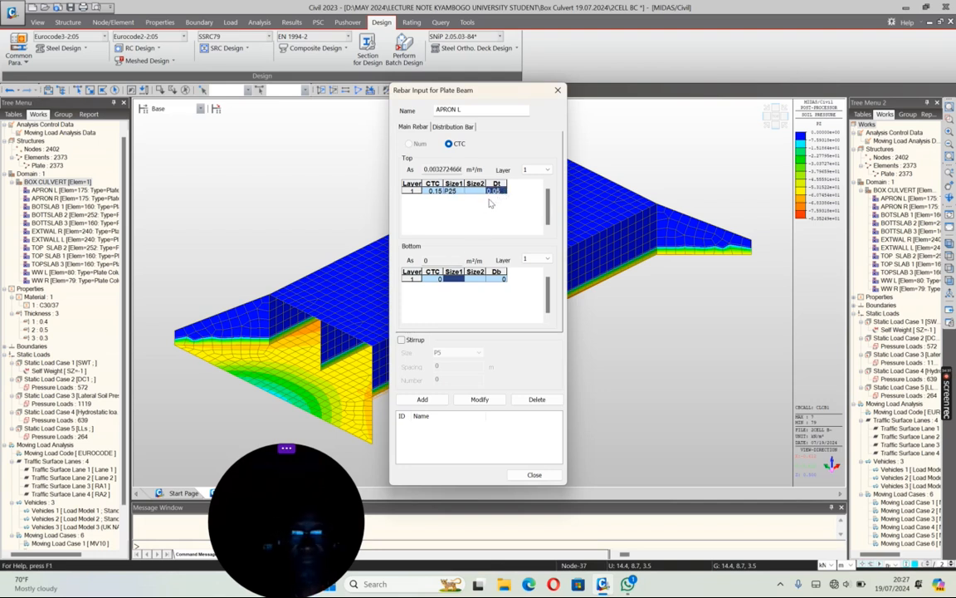
Step: Set the bottom main rebar of APRON L to P25 at 0.15 m CTC with Db 0.05 m
click(439, 280)
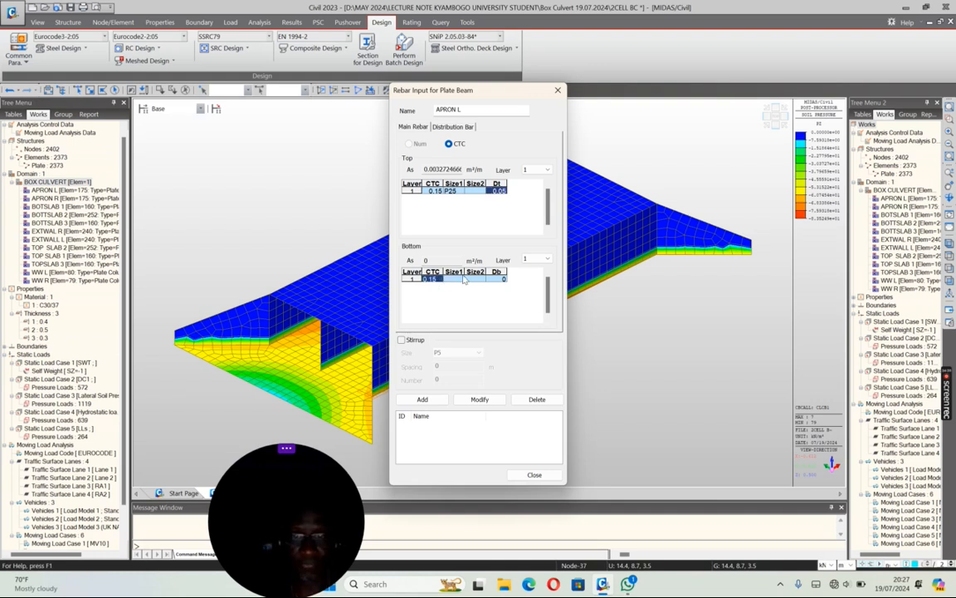
click(462, 280)
scroll(452, 367, down, 2)
click(450, 350)
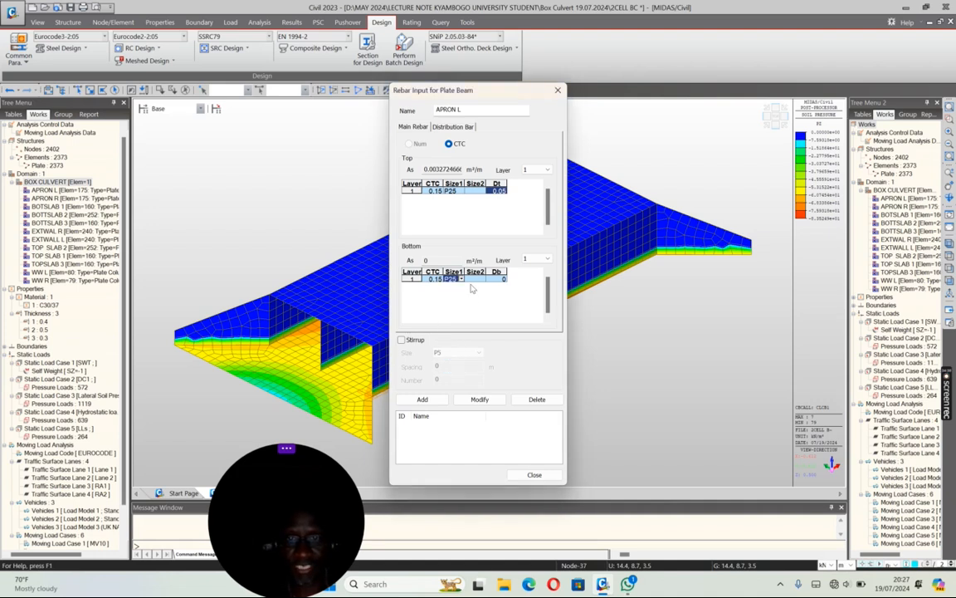
click(500, 280)
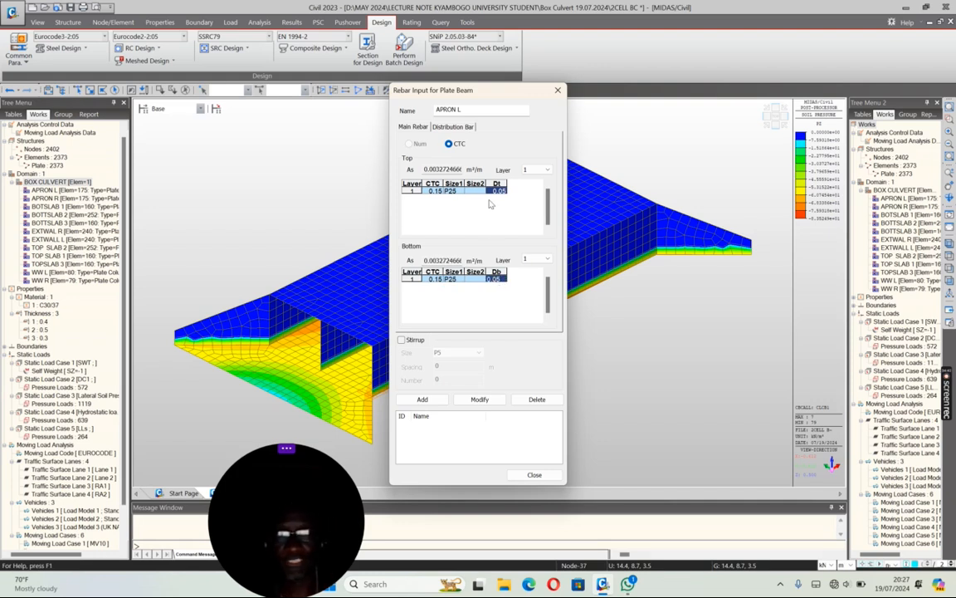
Step: Set both the top and bottom distribution bars of APRON L to P16 at 0.15 m CTC
click(448, 128)
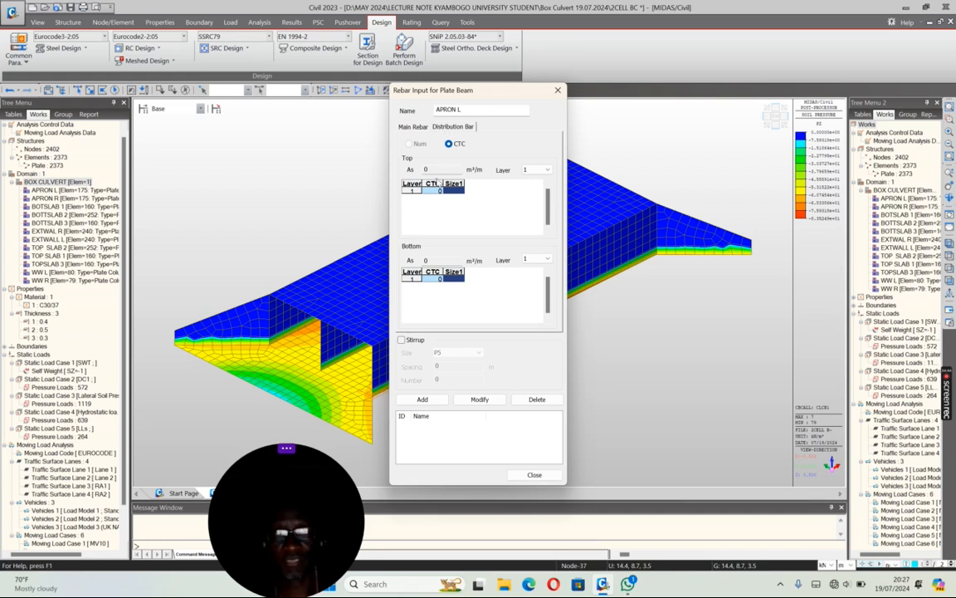
click(439, 190)
text(0.16)
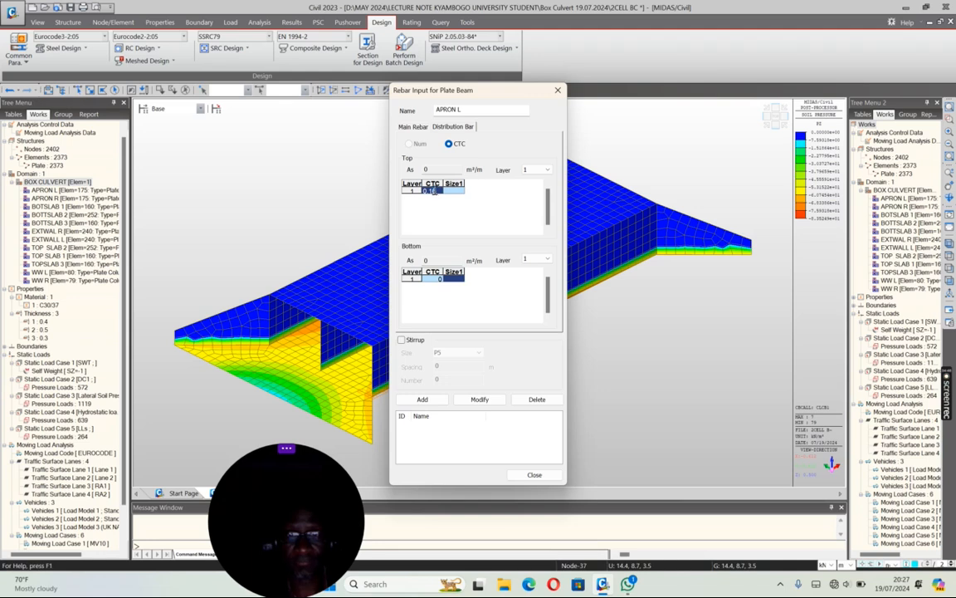
click(457, 192)
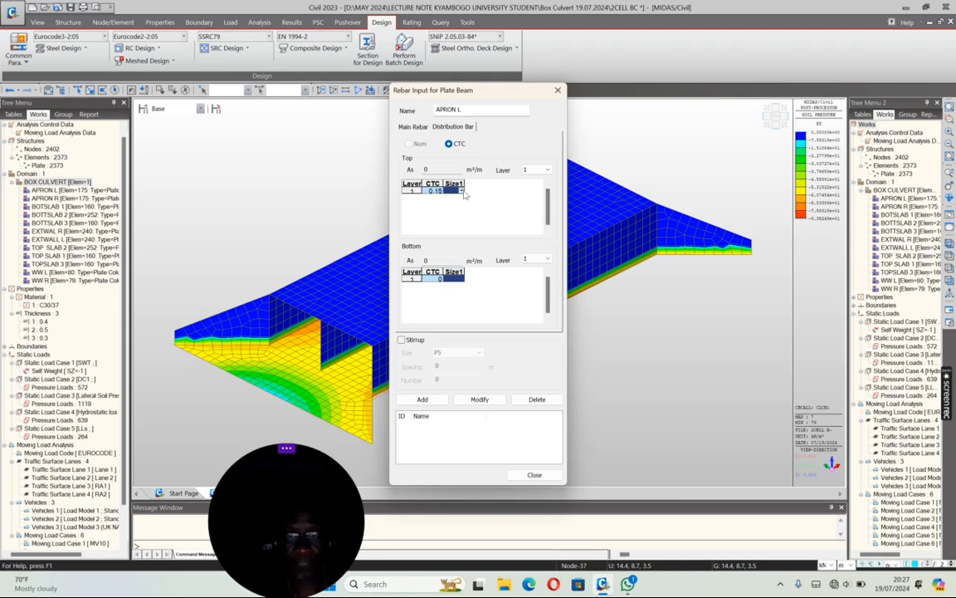
click(460, 191)
click(449, 268)
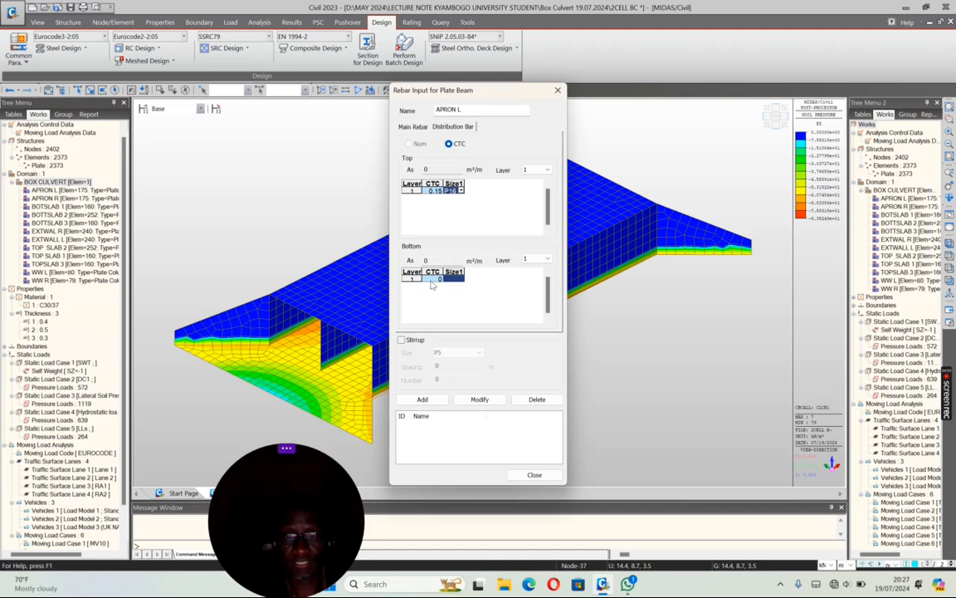
click(431, 279)
text(0.15)
click(462, 280)
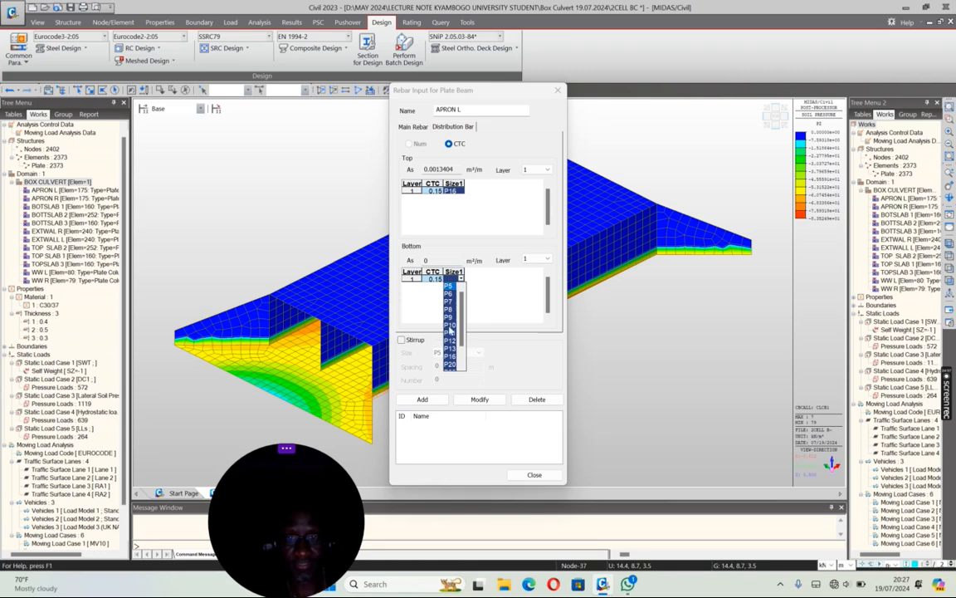
click(451, 357)
Step: Enable stirrups with size P12, spacing 0.4 m and number 2, and add the APRON L rebar entry
click(403, 341)
click(402, 340)
click(456, 354)
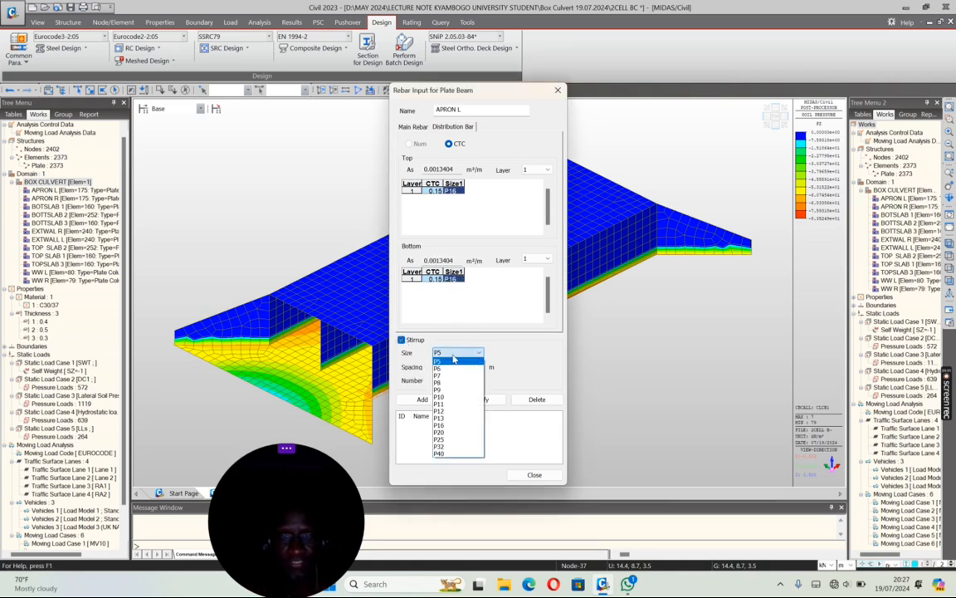
click(442, 413)
double_click(439, 366)
text(0.4)
key(Tab)
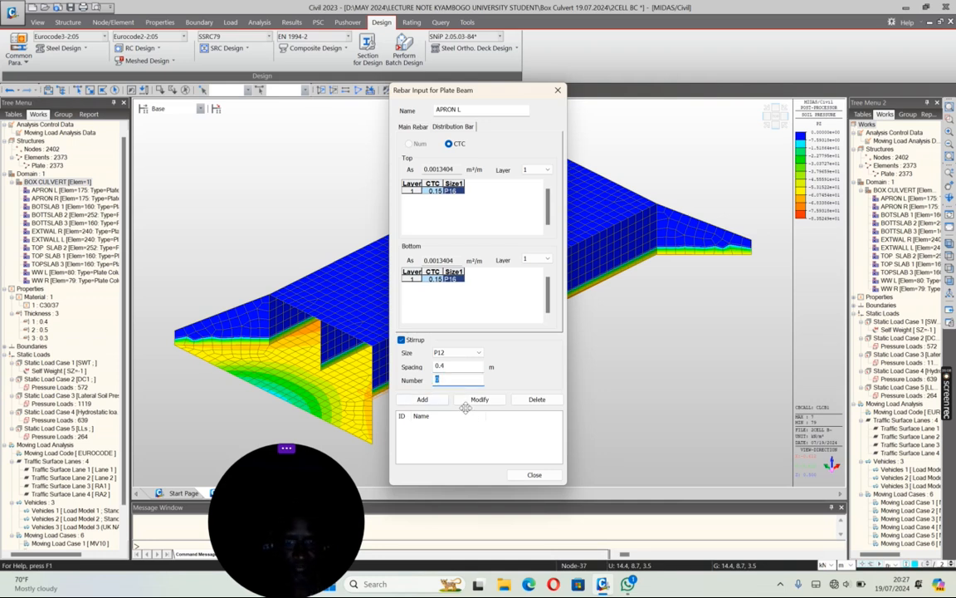
text(2)
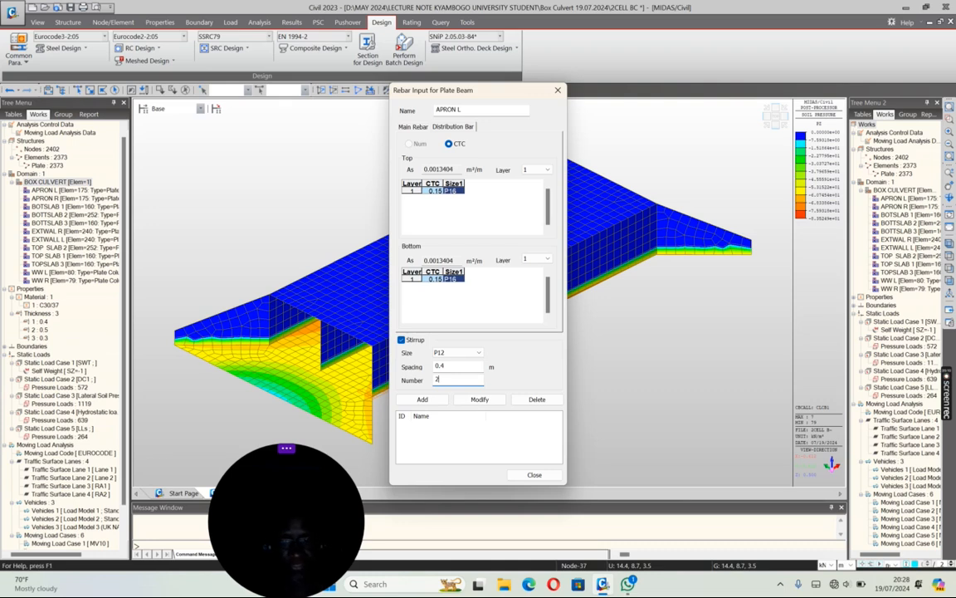
click(423, 401)
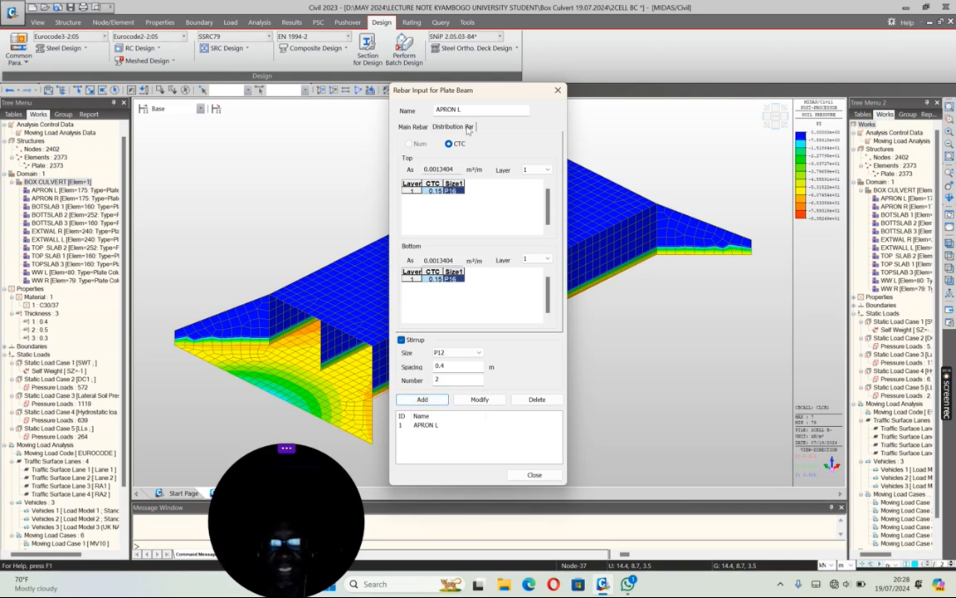
Step: Add a second plate beam rebar entry named APRON R with the same reinforcement
double_click(458, 110)
text(R)
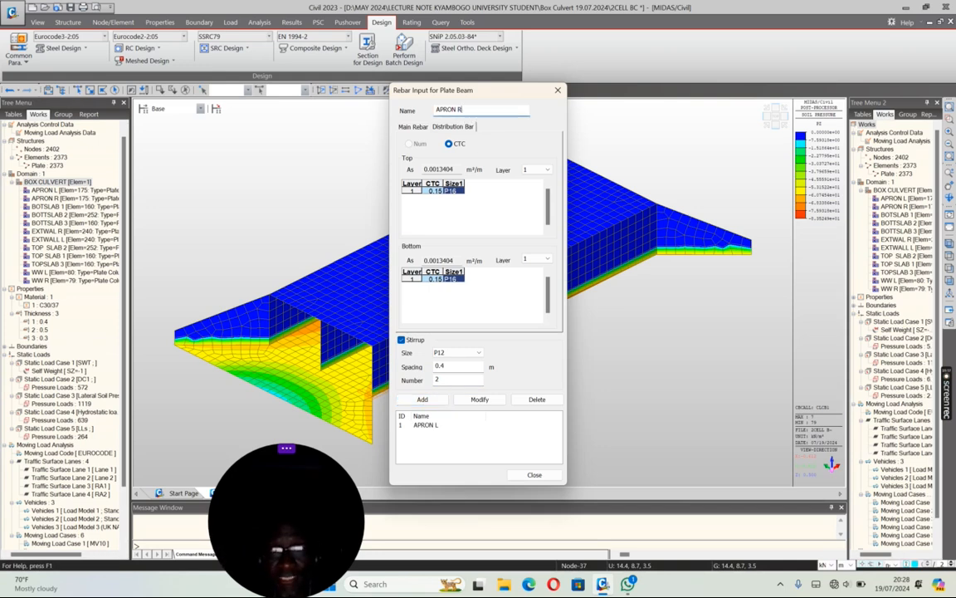
click(424, 400)
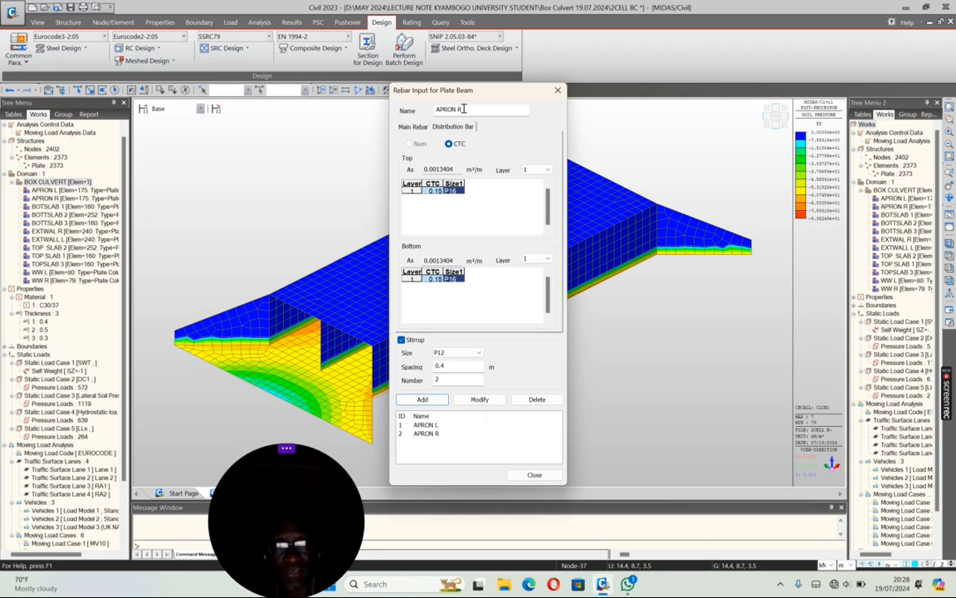
Step: Add rebar entries BOTTSLAB 1, BOTTSLAB 2 and BOTTSLAB 3 with the same reinforcement
drag(465, 110, 429, 111)
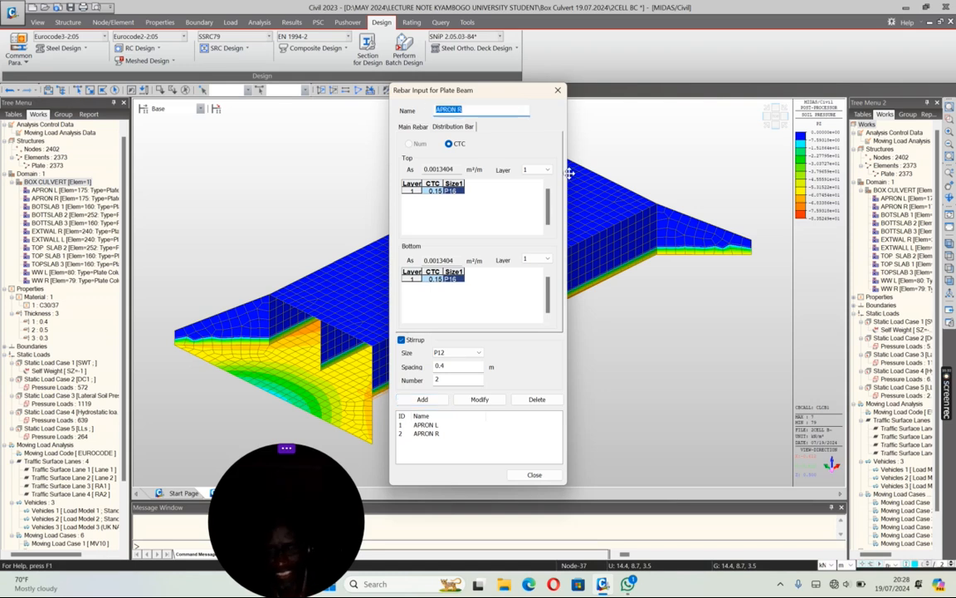
text(BOTTSLAB 1)
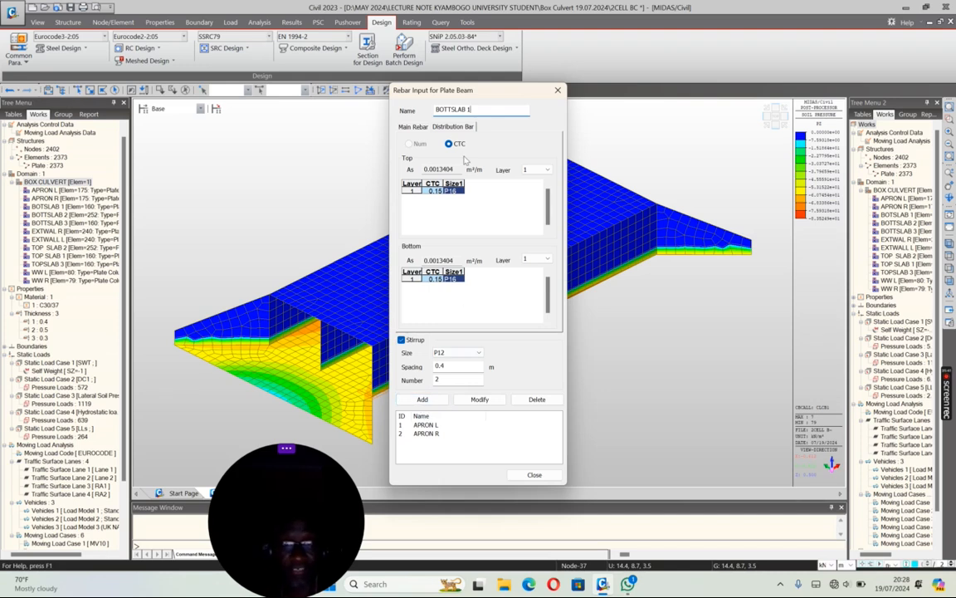
click(422, 399)
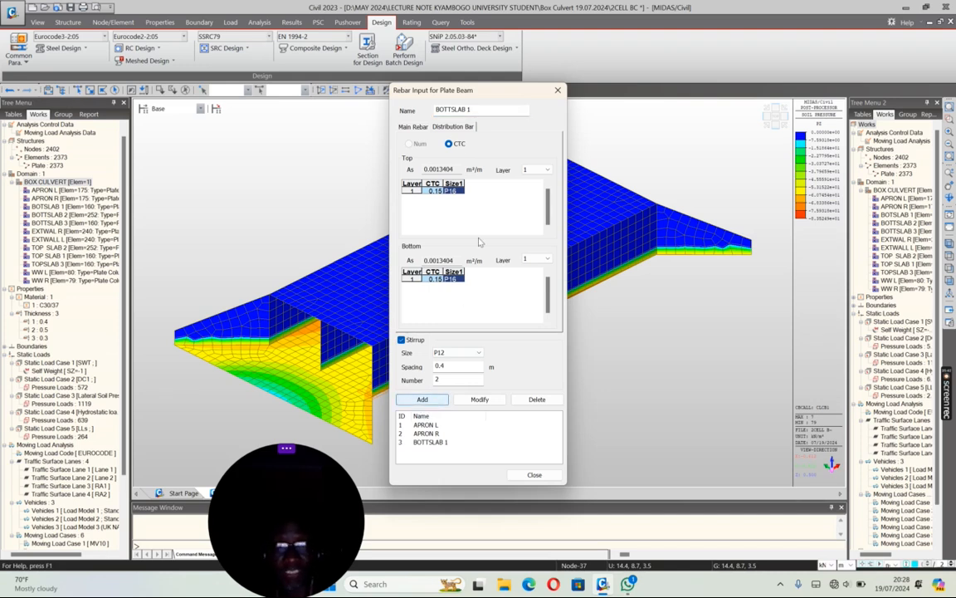
double_click(477, 110)
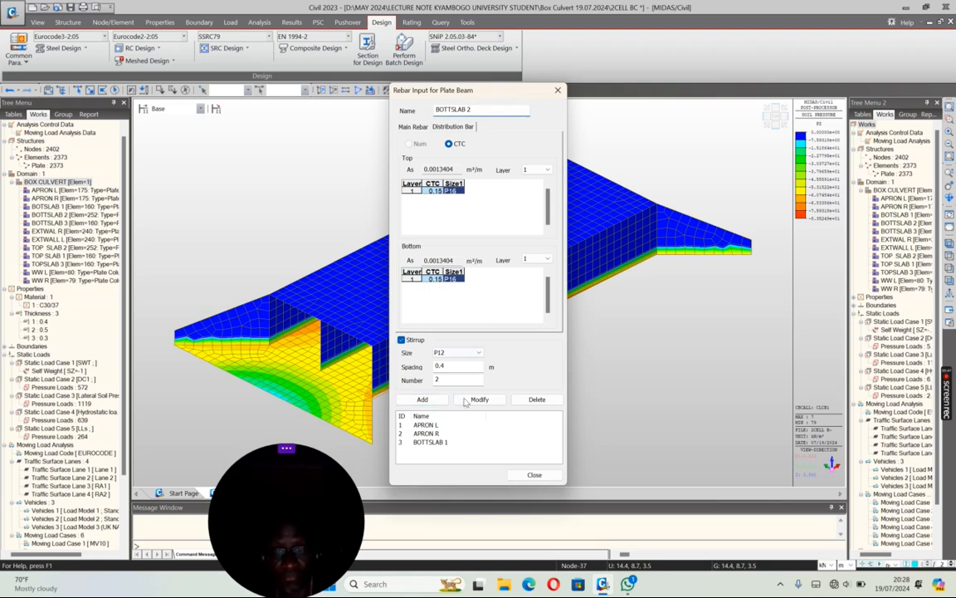
click(422, 399)
double_click(470, 110)
text(3)
click(422, 400)
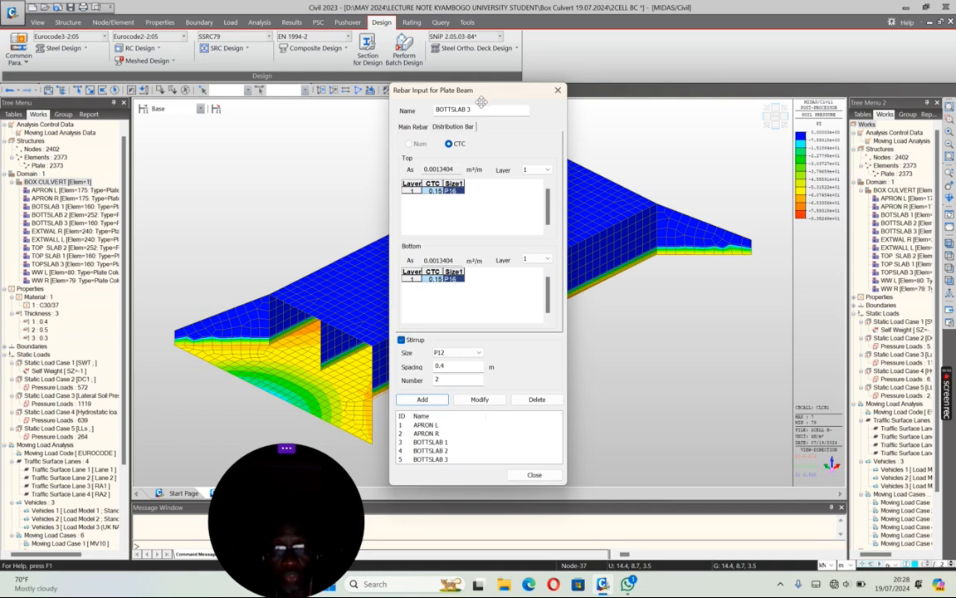
Step: Add rebar entries TOPSLAB 1, TOPSLAB 2 and TOPSLAB 3 with the same reinforcement, and close the plate beam rebar input
drag(455, 109, 409, 109)
text(TOP)
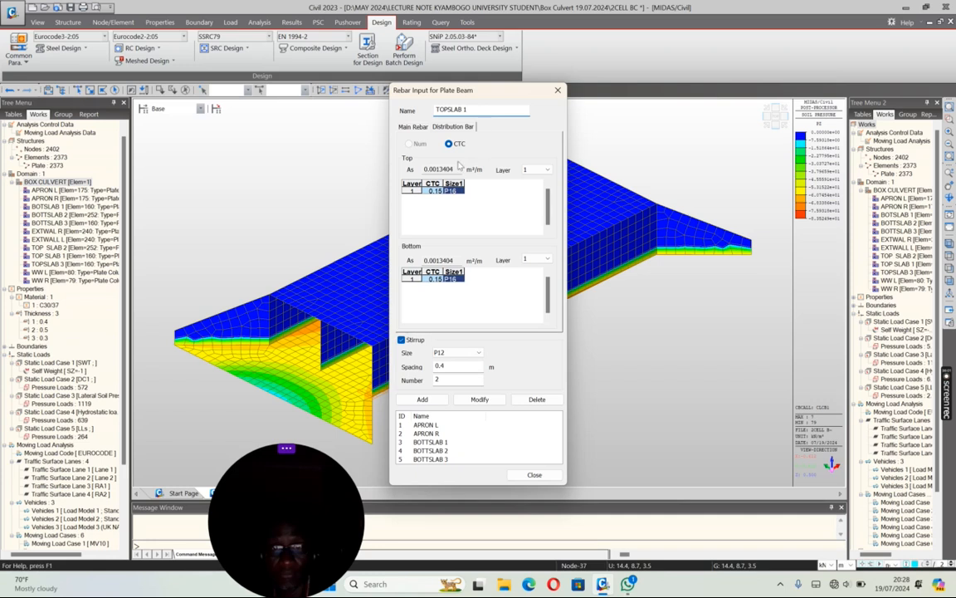
click(422, 400)
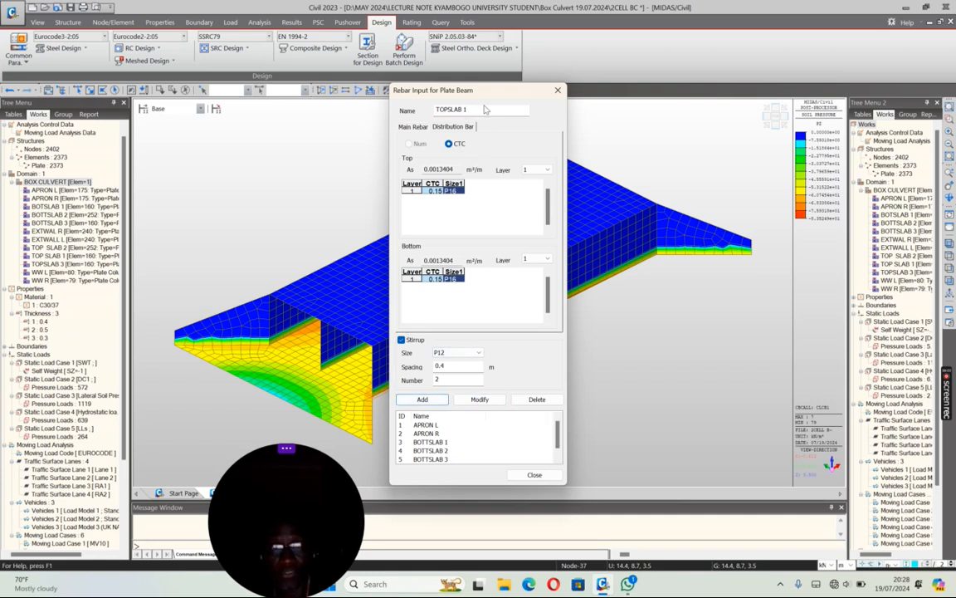
key(BackSpace)
text(2)
click(419, 400)
click(464, 110)
key(BackSpace)
text(3)
click(423, 402)
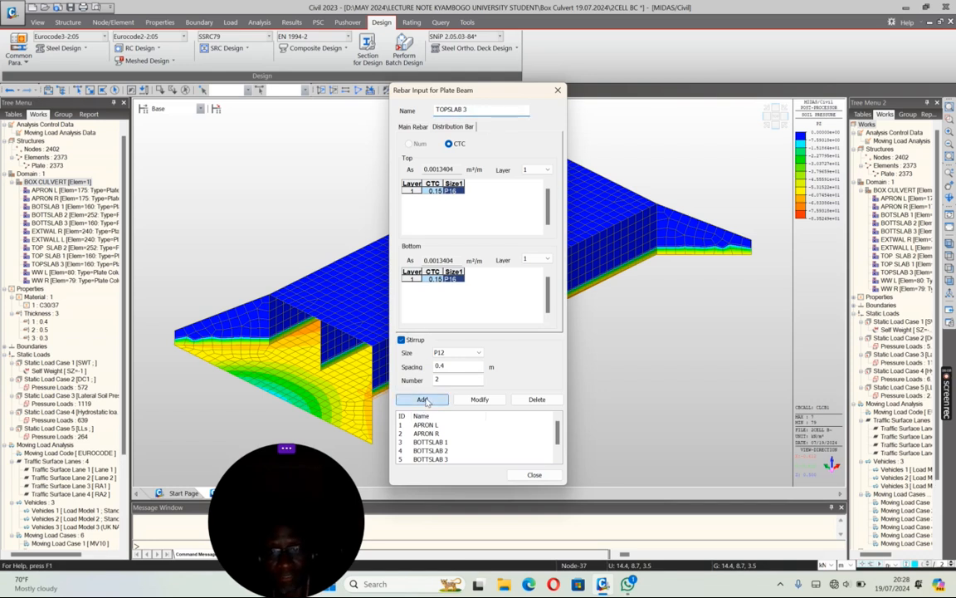
click(533, 475)
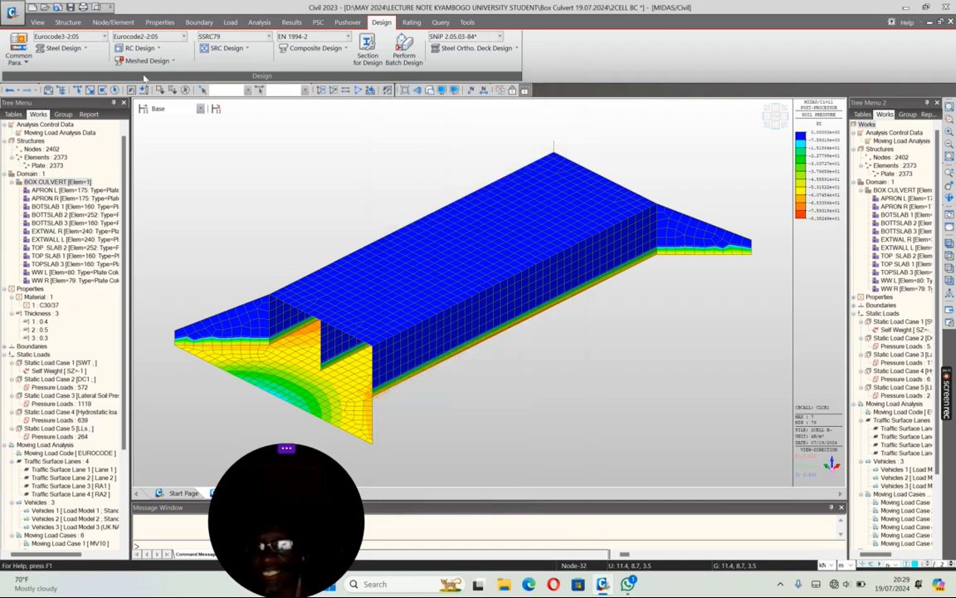
Step: Add plate beam checking data for sub-domain APRON L using rebar data APRON L
click(141, 47)
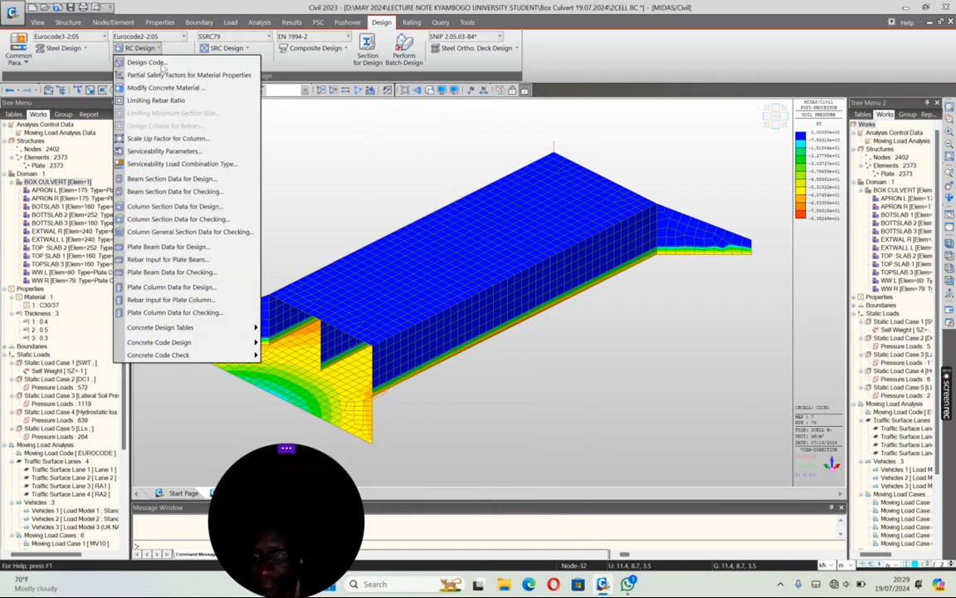
click(156, 275)
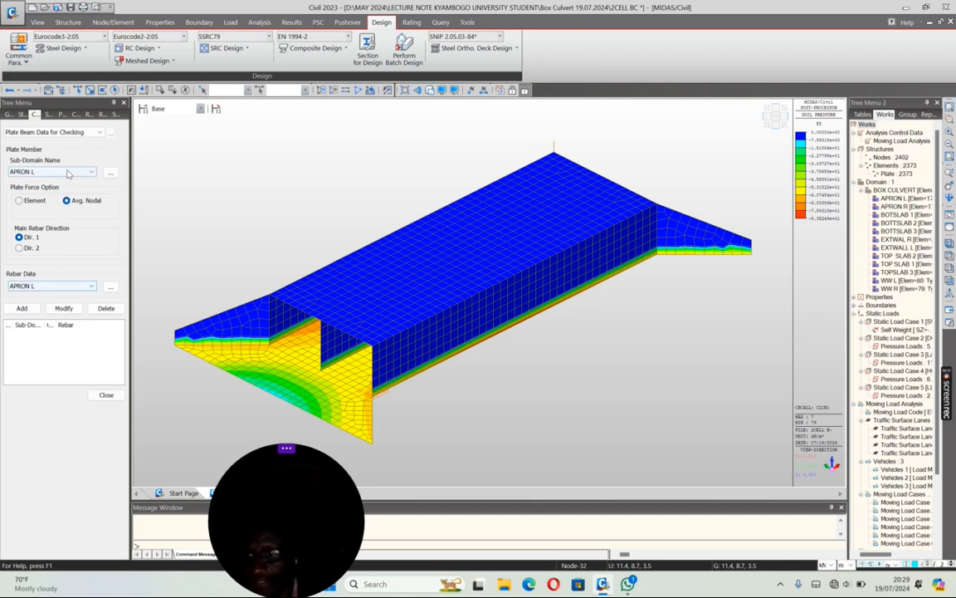
click(25, 307)
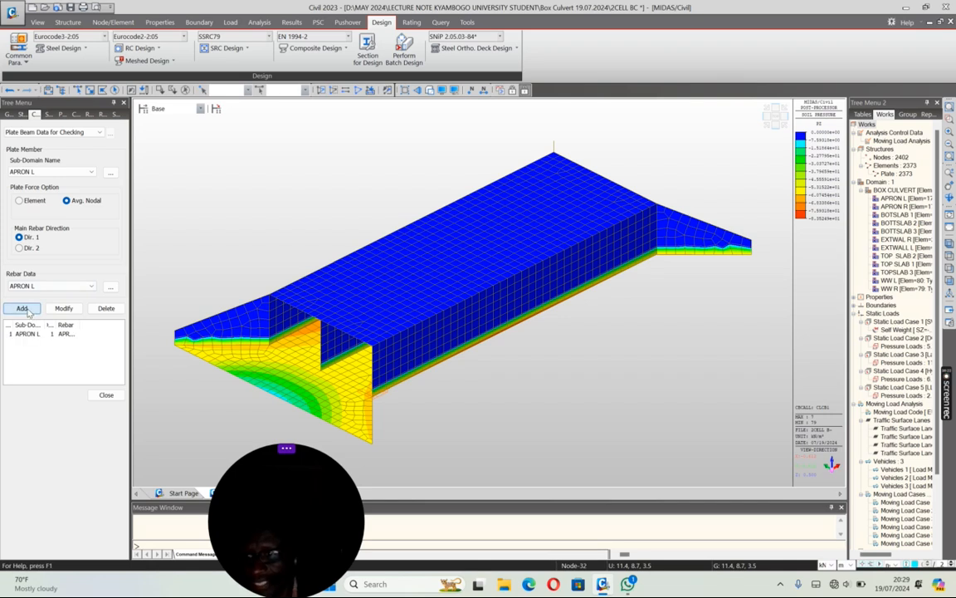
Step: Add plate beam checking data for sub-domain APRON R using rebar data APRON R
click(92, 172)
click(46, 178)
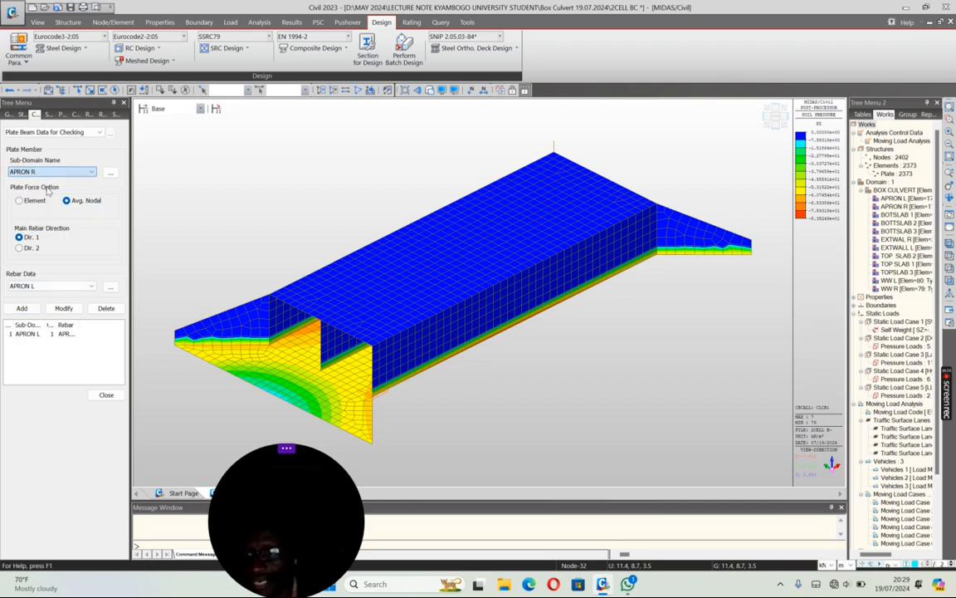
click(55, 284)
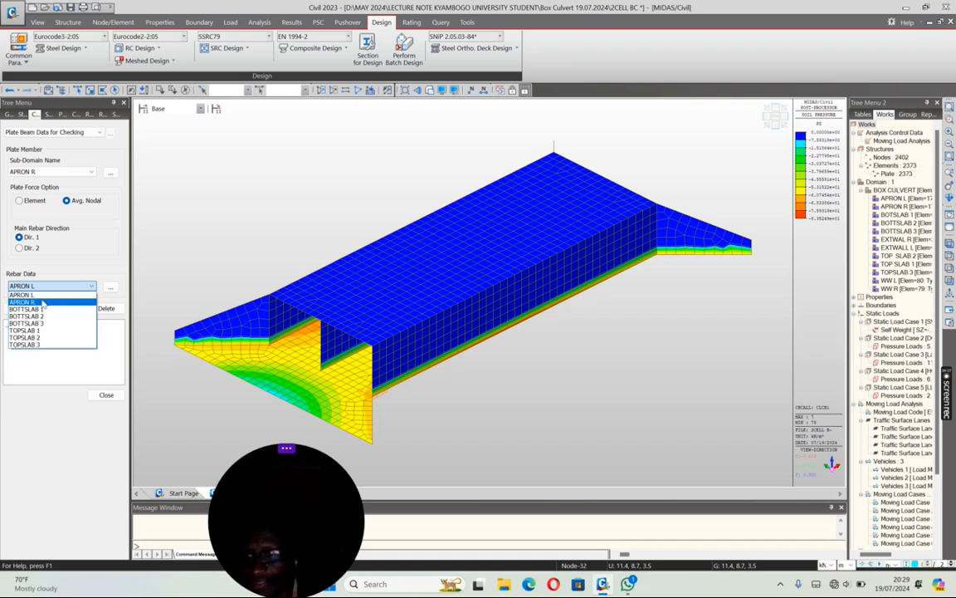
click(33, 296)
click(25, 308)
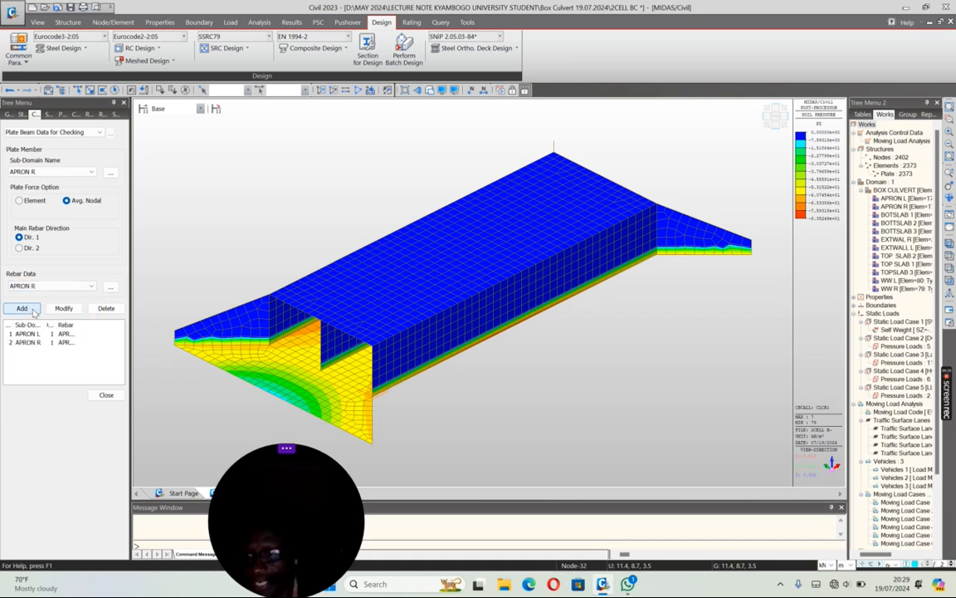
Step: Add plate beam checking data for sub-domain BOTSLAB 1 using rebar data BOTTSLAB 1
click(59, 171)
click(37, 195)
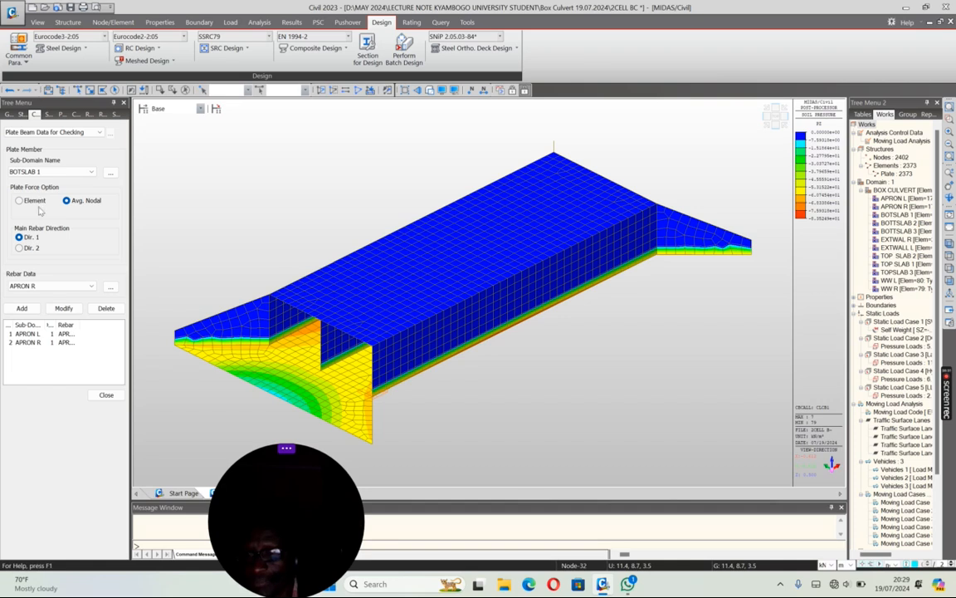
click(41, 286)
click(27, 309)
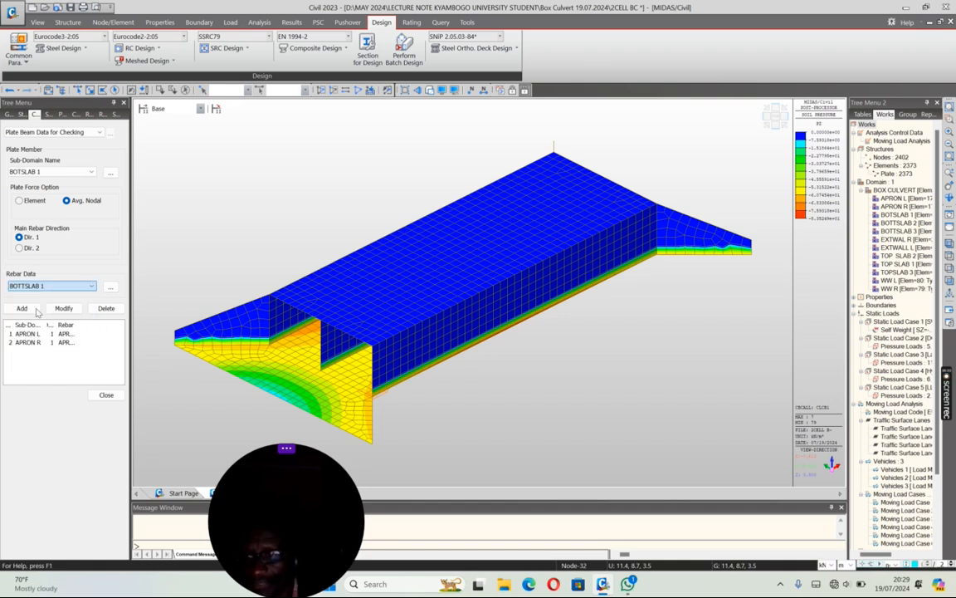
click(22, 308)
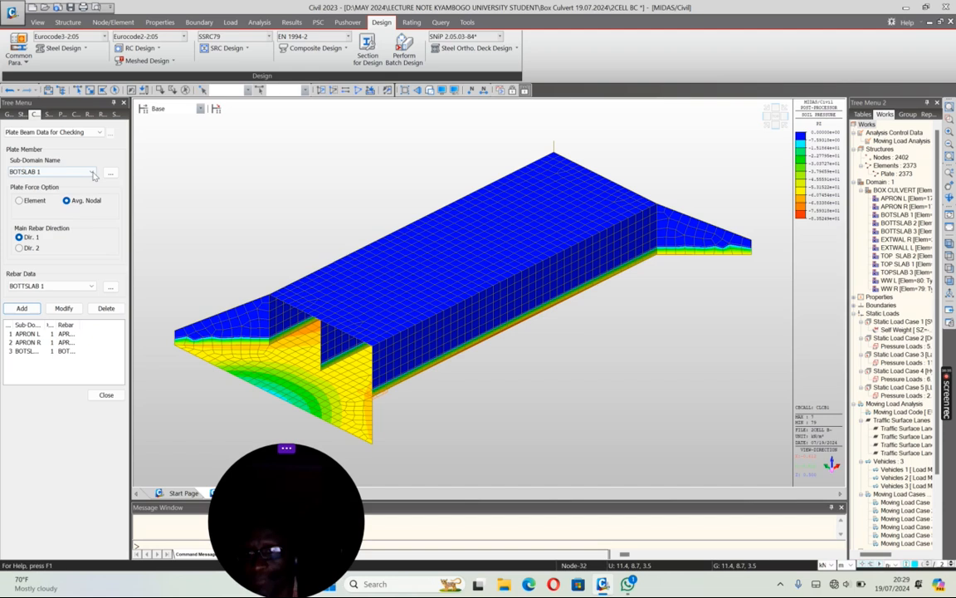
Step: Add plate beam checking data for sub-domain BOTTSLAB 2 using rebar data BOTTSLAB 2
click(58, 171)
click(33, 202)
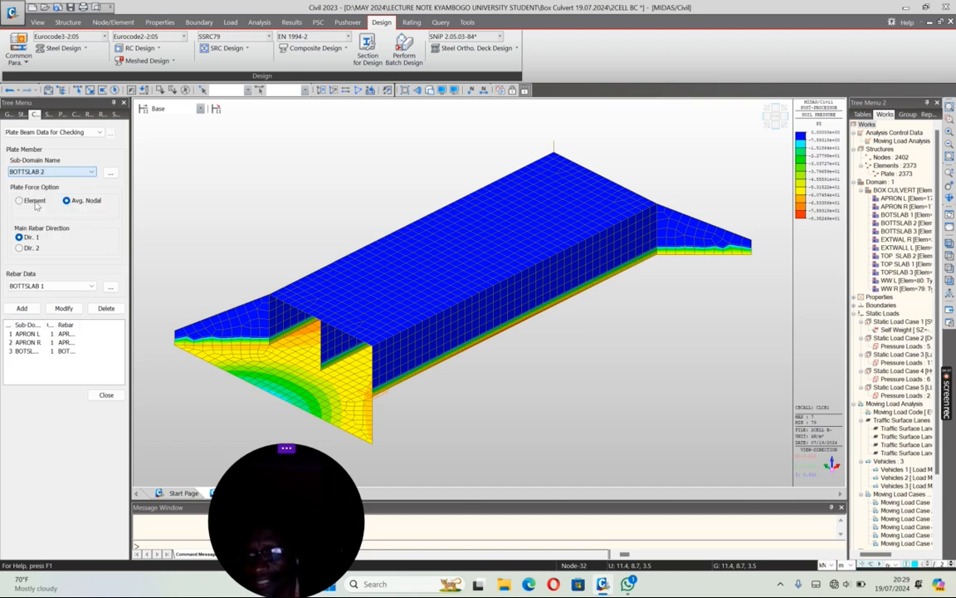
click(38, 286)
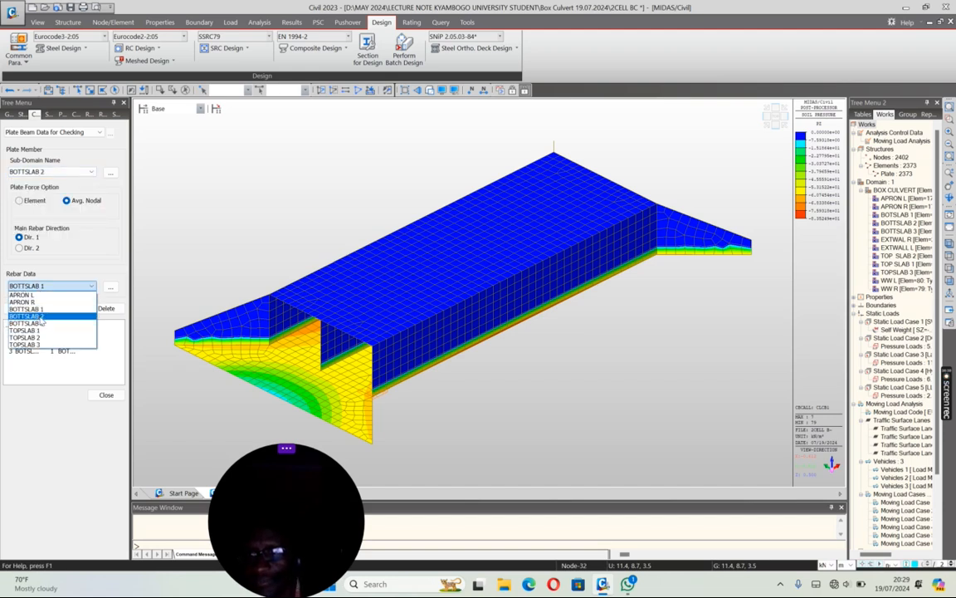
click(39, 319)
click(21, 308)
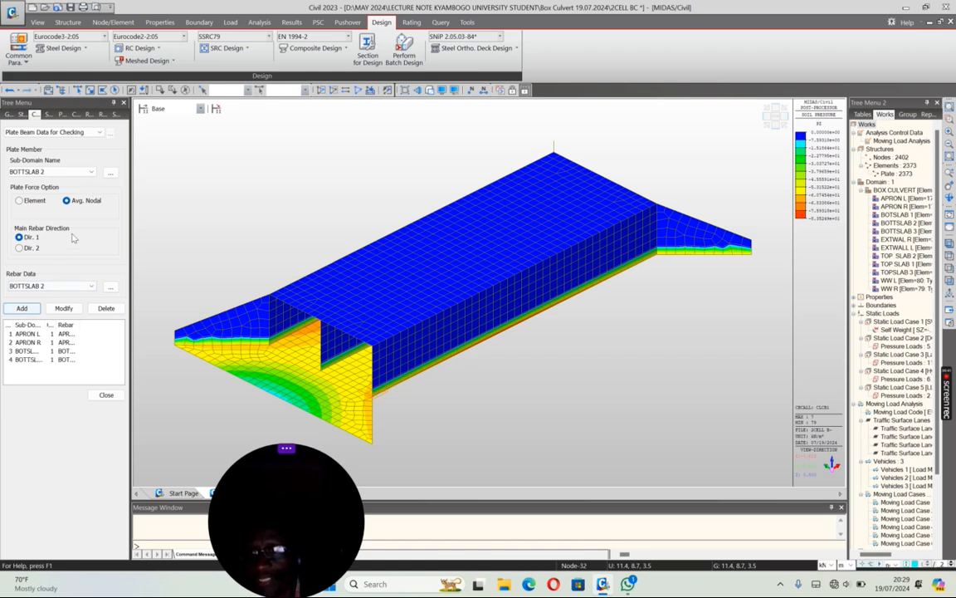
Step: Add plate beam checking data for sub-domain BOTTSLAB 3 using rebar data BOTTSLAB 3
click(89, 172)
click(38, 210)
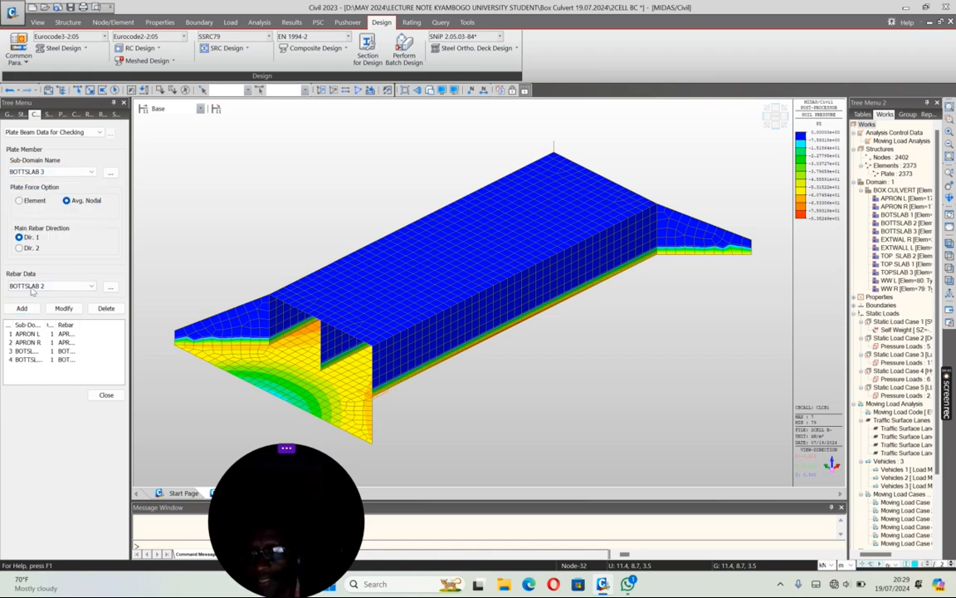
click(33, 287)
click(37, 322)
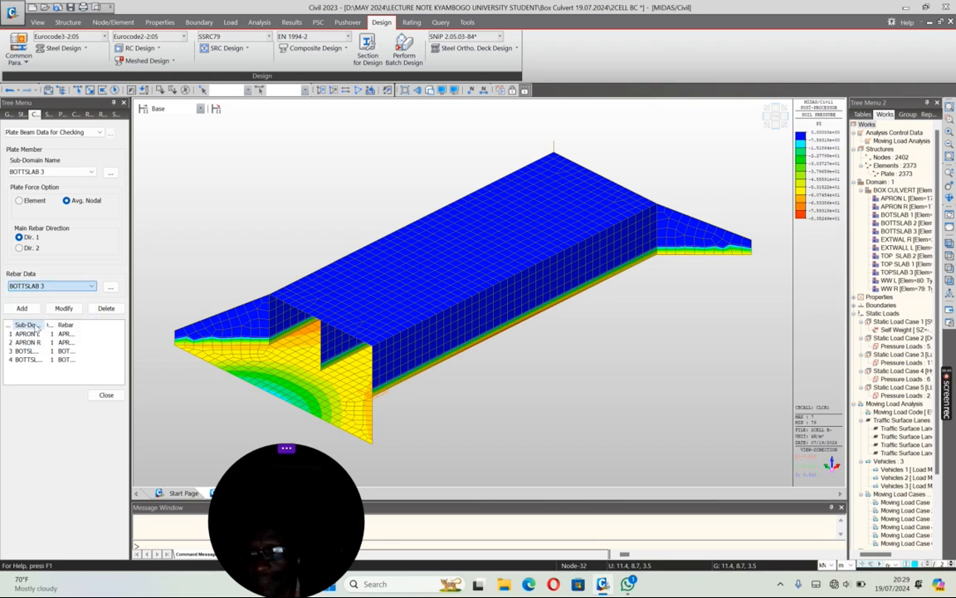
click(21, 308)
Step: Add plate beam checking data for sub-domain TOP SLAB 1 using rebar data TOPSLAB 1
click(85, 172)
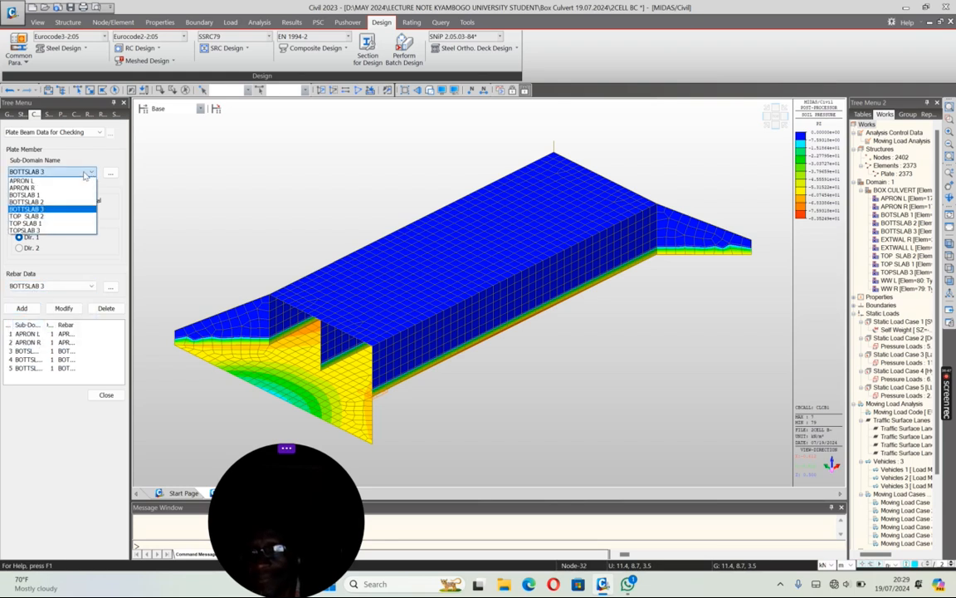
click(44, 224)
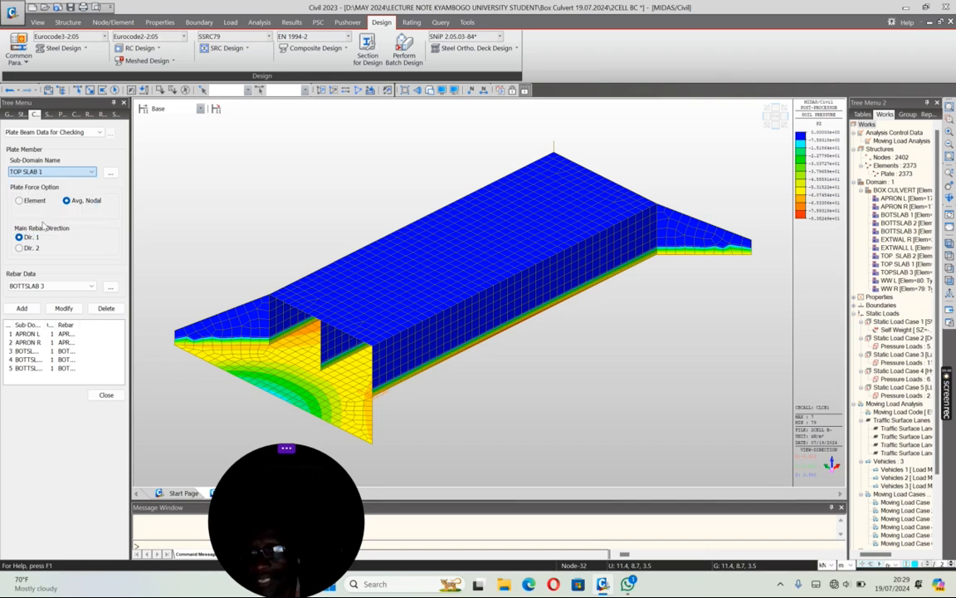
click(38, 286)
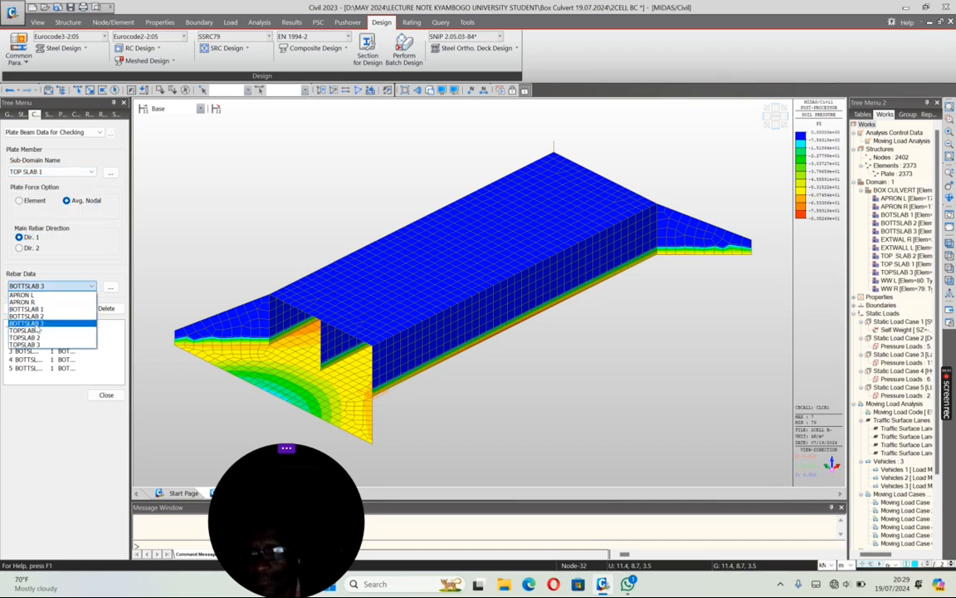
click(38, 330)
click(21, 308)
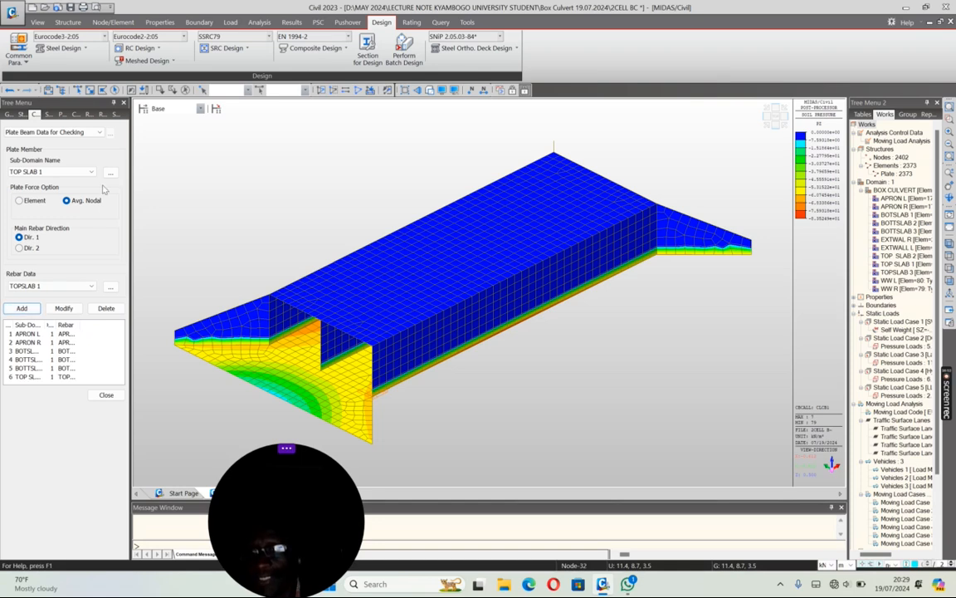
Step: Add plate beam checking data for sub-domain TOP SLAB 2 using rebar data TOPSLAB 2
click(92, 171)
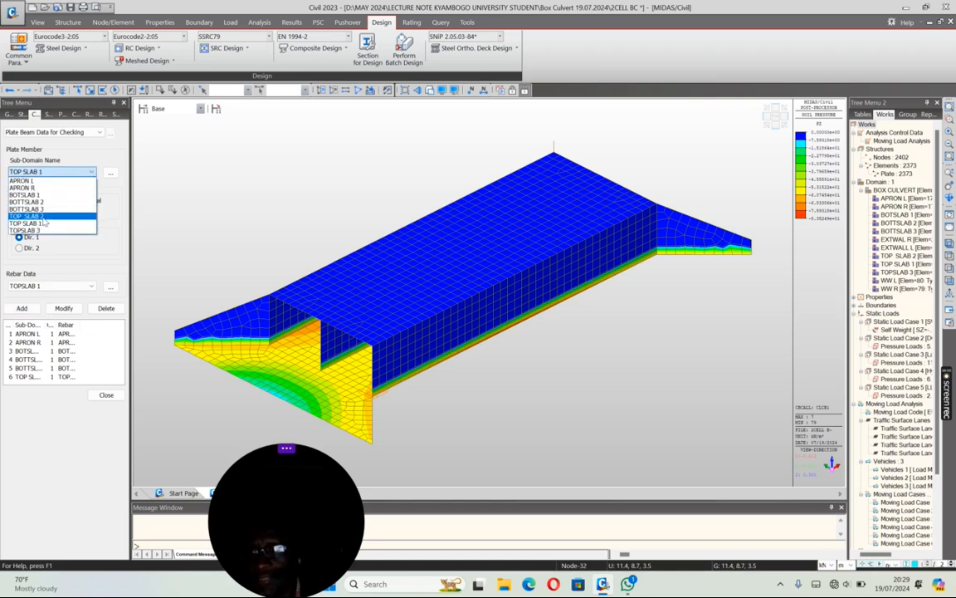
click(43, 218)
click(43, 285)
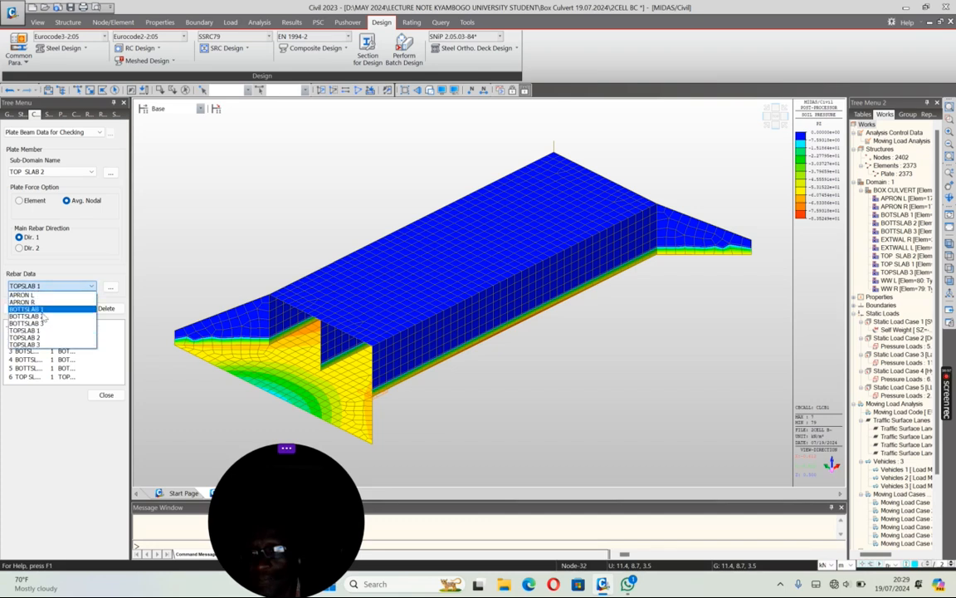
click(37, 337)
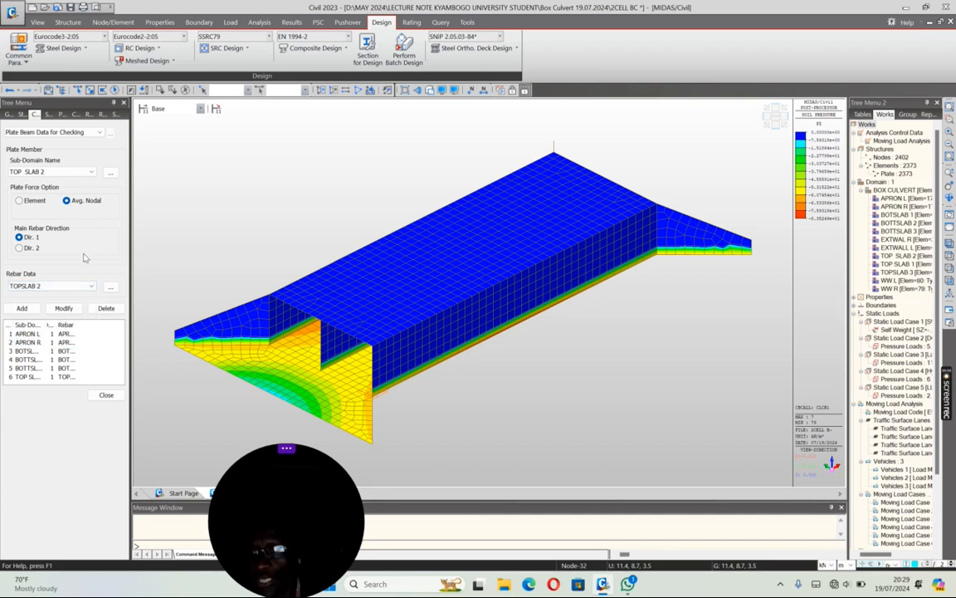
click(21, 308)
Step: Add plate beam checking data for sub-domain TOPSLAB 3 using rebar data TOPSLAB 3, and close the checking data form
click(83, 172)
click(33, 216)
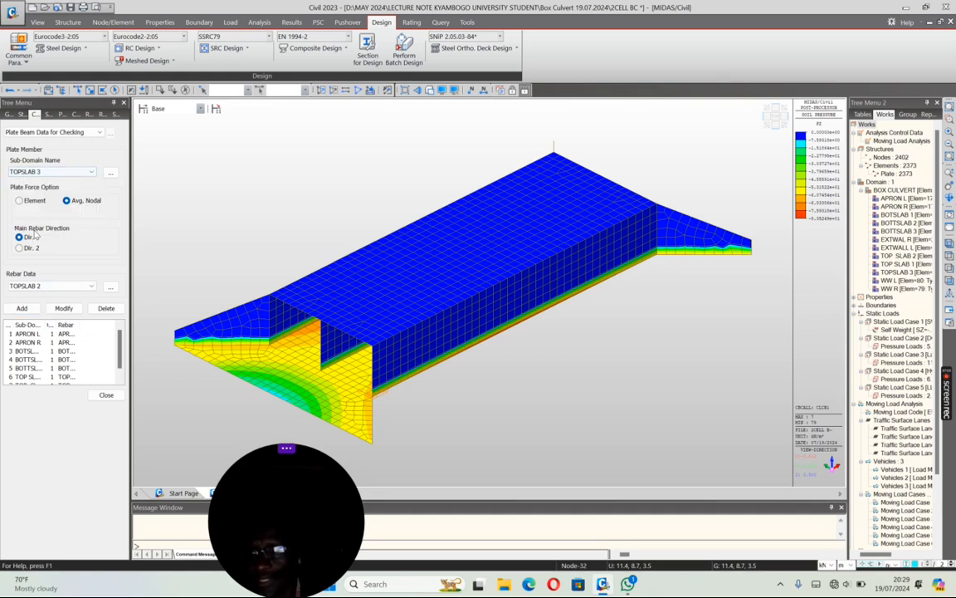
click(49, 285)
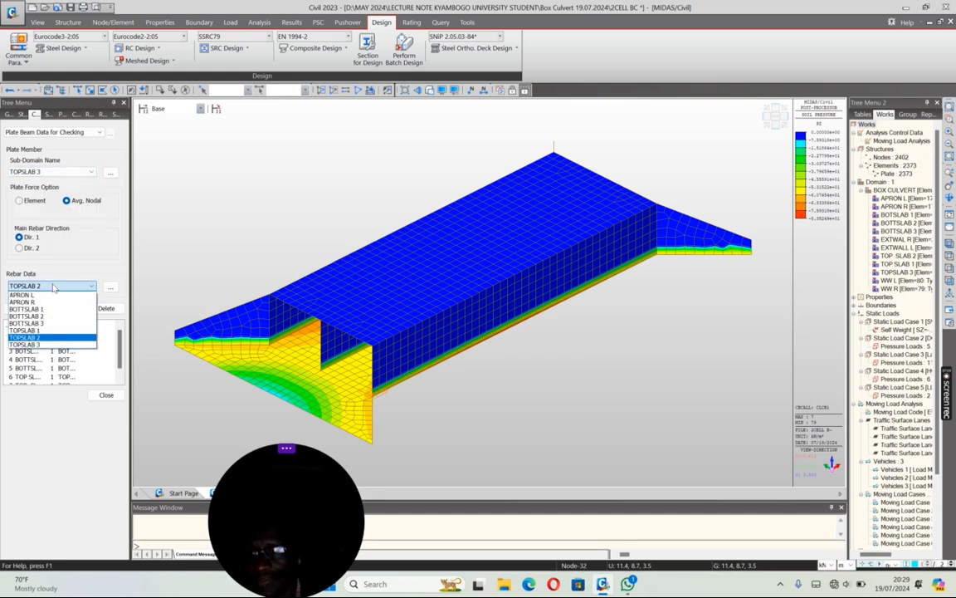
click(33, 345)
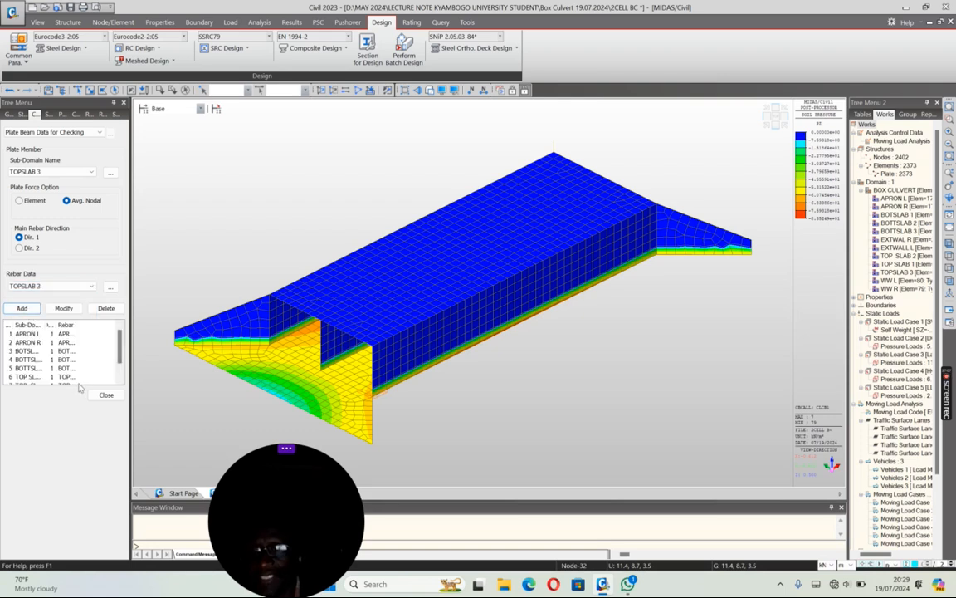
click(106, 394)
Step: Save the box culvert model with the completed plate beam checking data
scroll(314, 275, down, 2)
scroll(314, 276, down, 1)
click(70, 8)
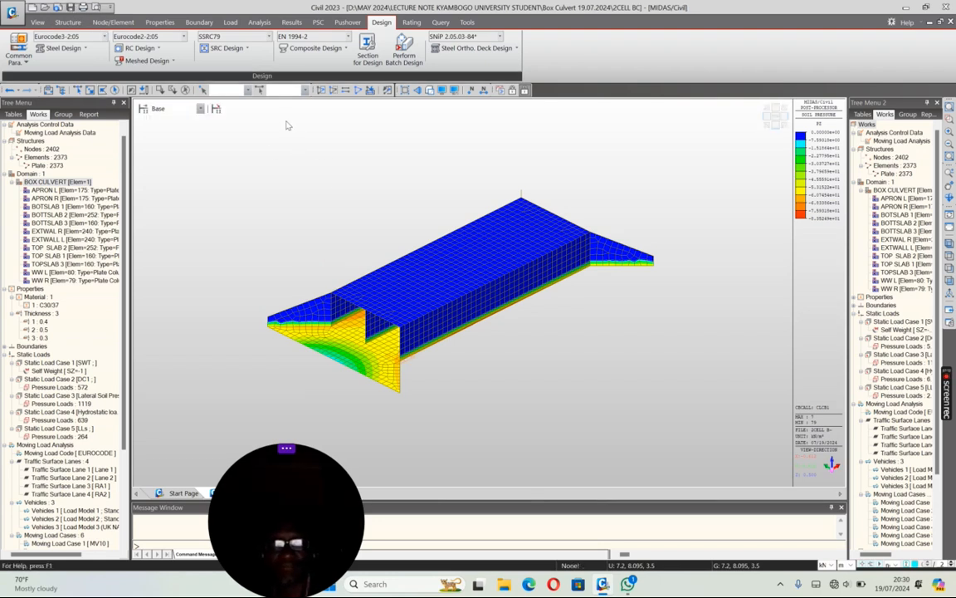
Step: Add plate column design data for sub-domain EXTWAL R with Dt and Db both set to 0.05 m
click(156, 48)
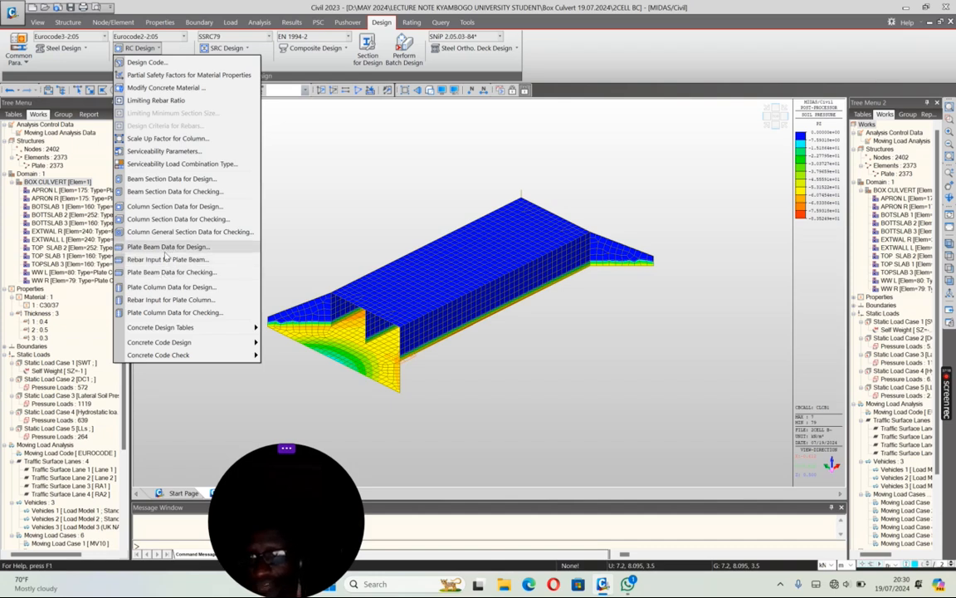
click(151, 287)
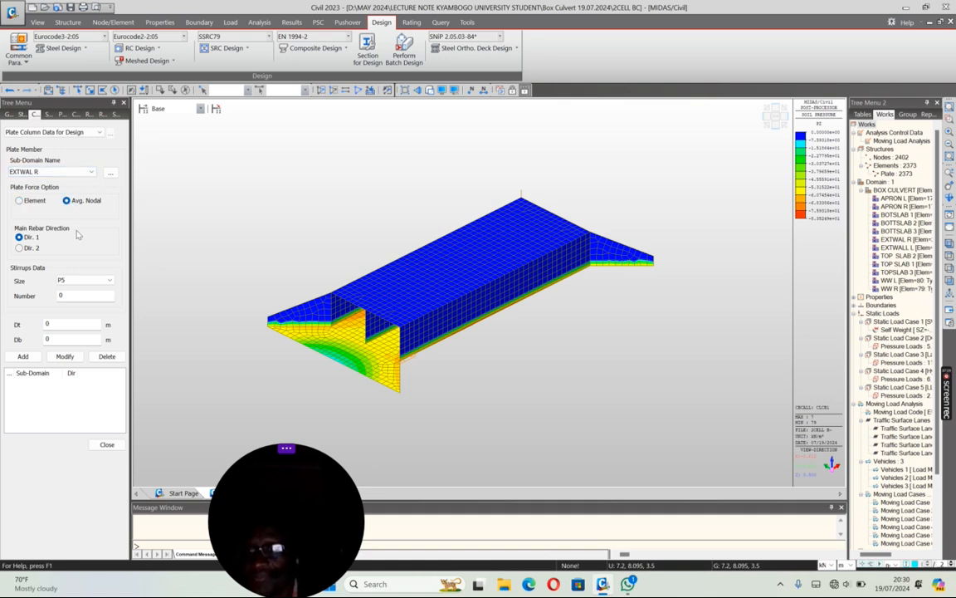
click(54, 324)
text(.05)
key(Tab)
text(0.05)
click(23, 356)
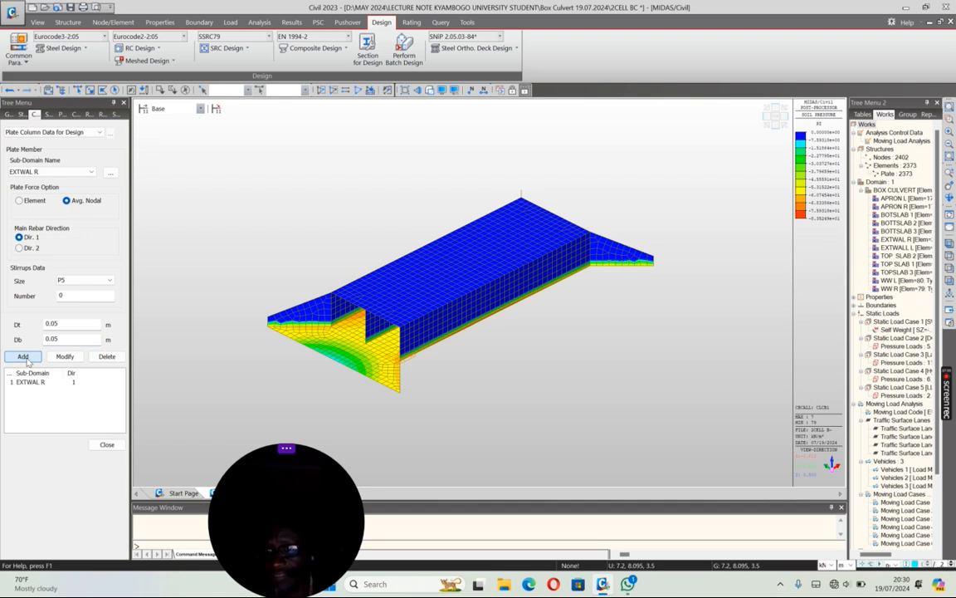
Step: Add plate column design data for sub-domains EXTWALL L, WW L and WW R with the same settings, and close the form
click(86, 173)
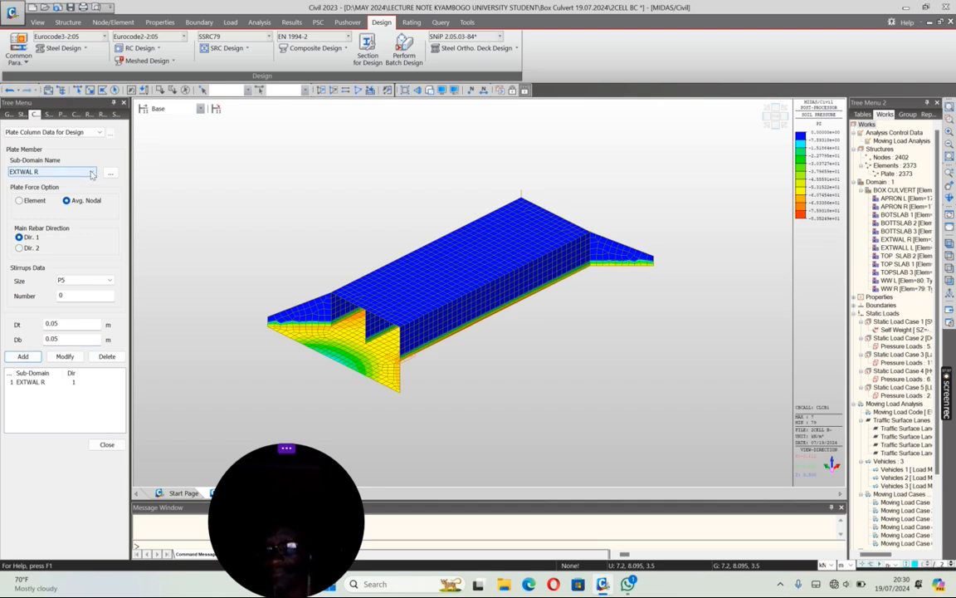
click(30, 188)
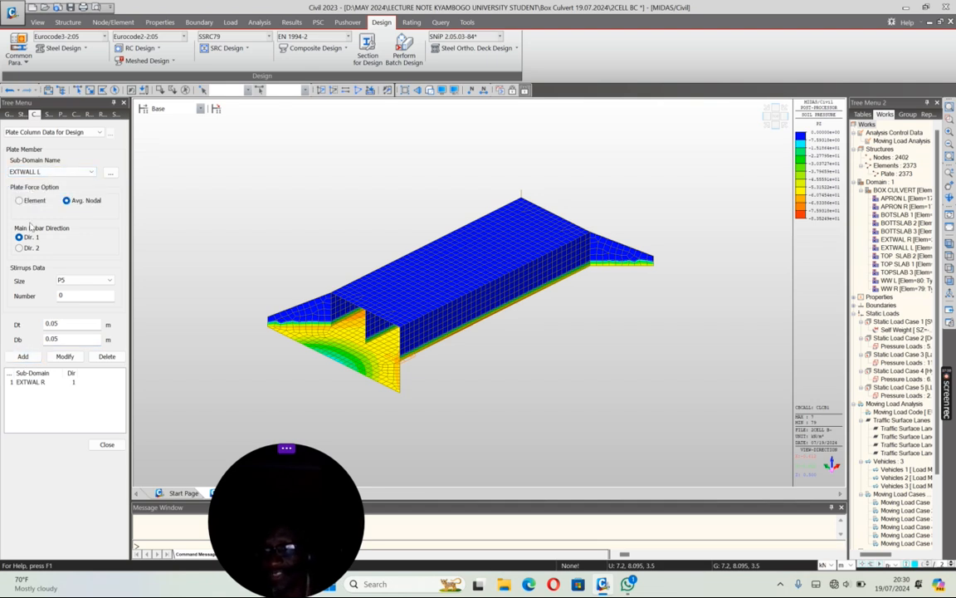
click(23, 356)
click(88, 172)
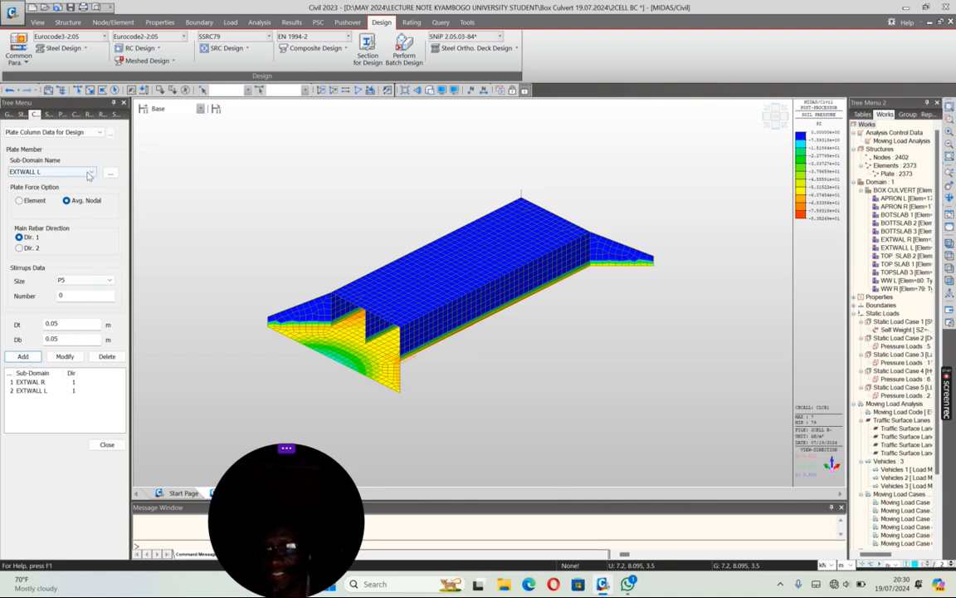
click(38, 195)
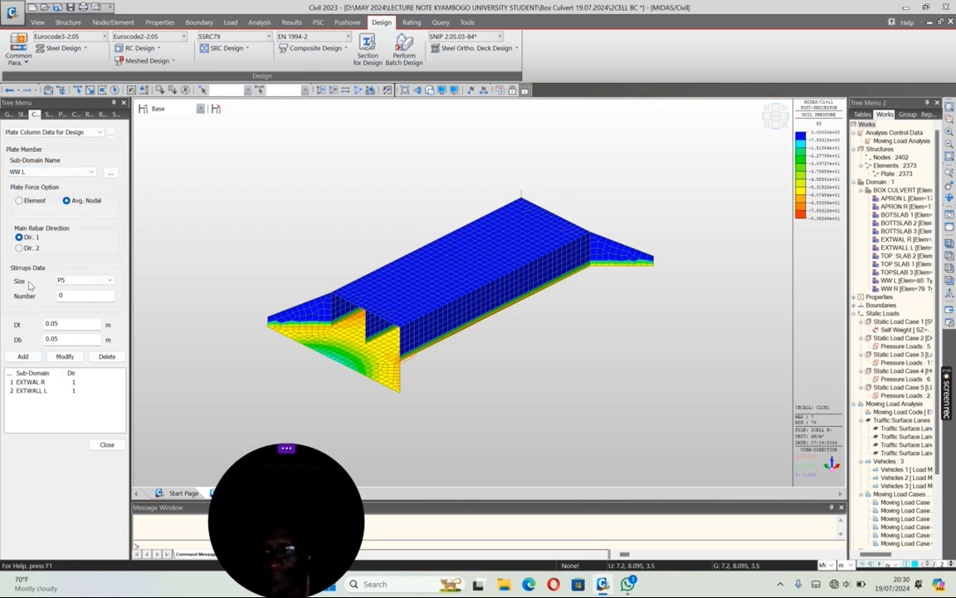
click(24, 356)
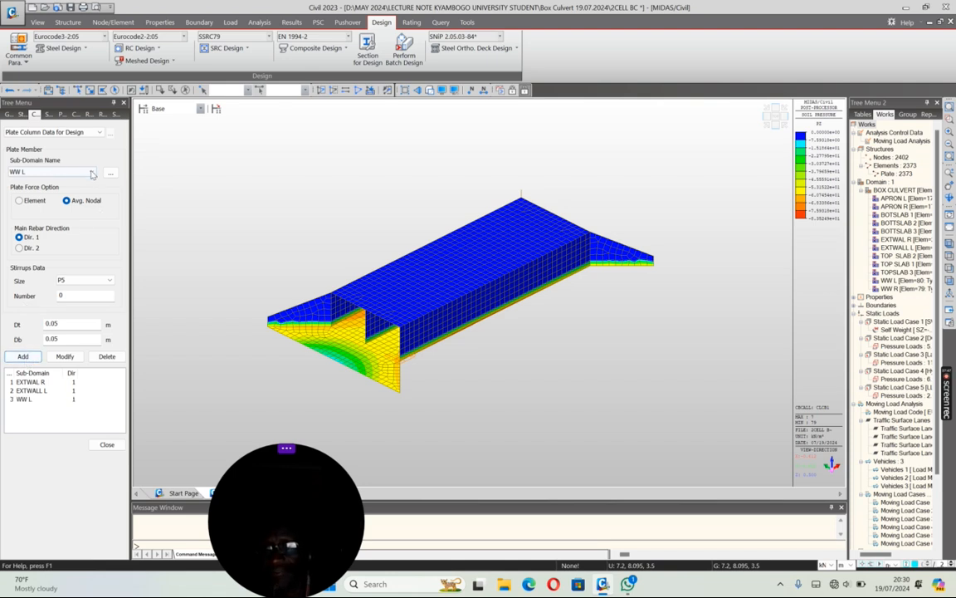
click(92, 171)
click(38, 201)
click(24, 356)
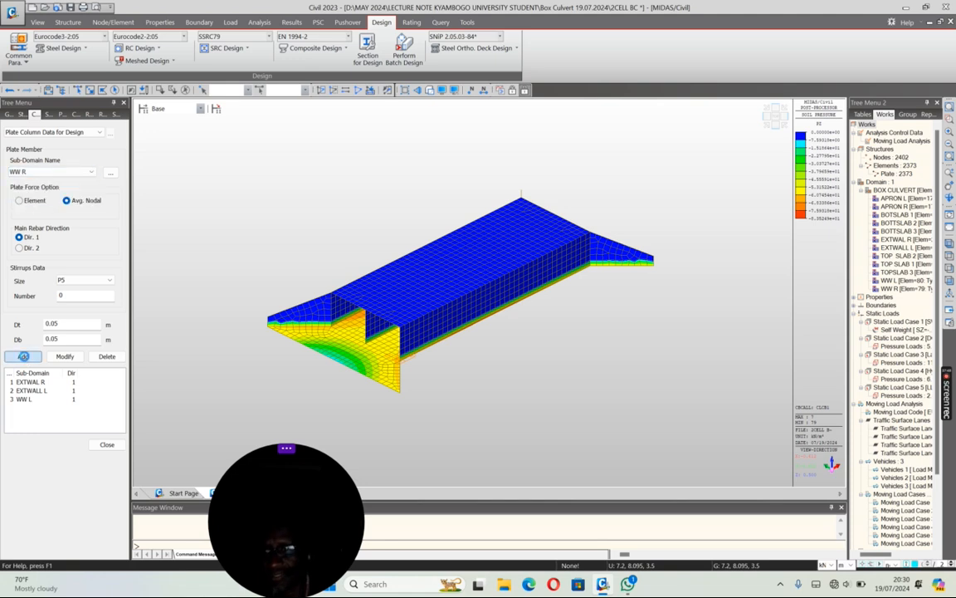
click(107, 444)
Step: Start a new rebar input for plate columns and name it EXTWALL R
click(137, 47)
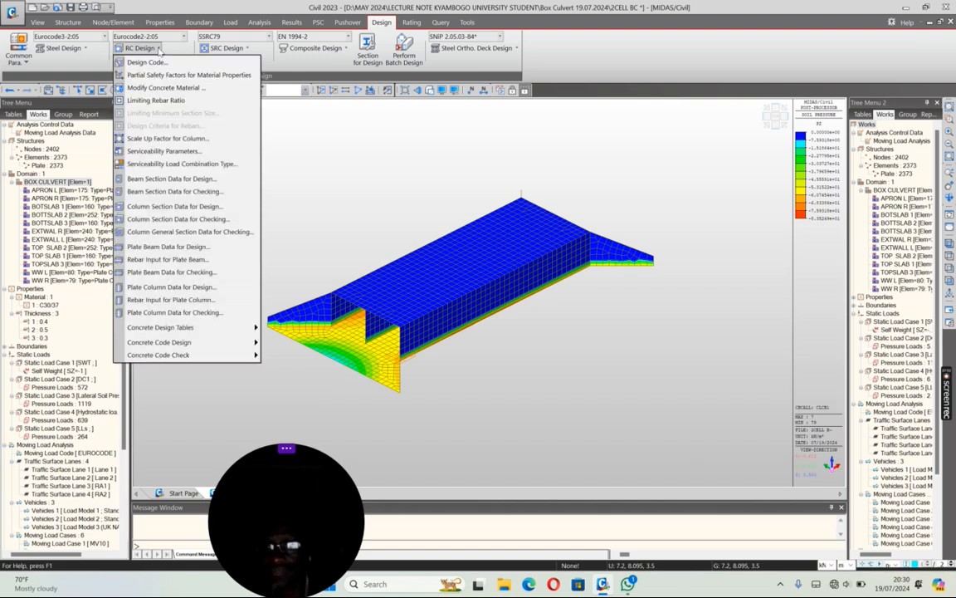
click(169, 301)
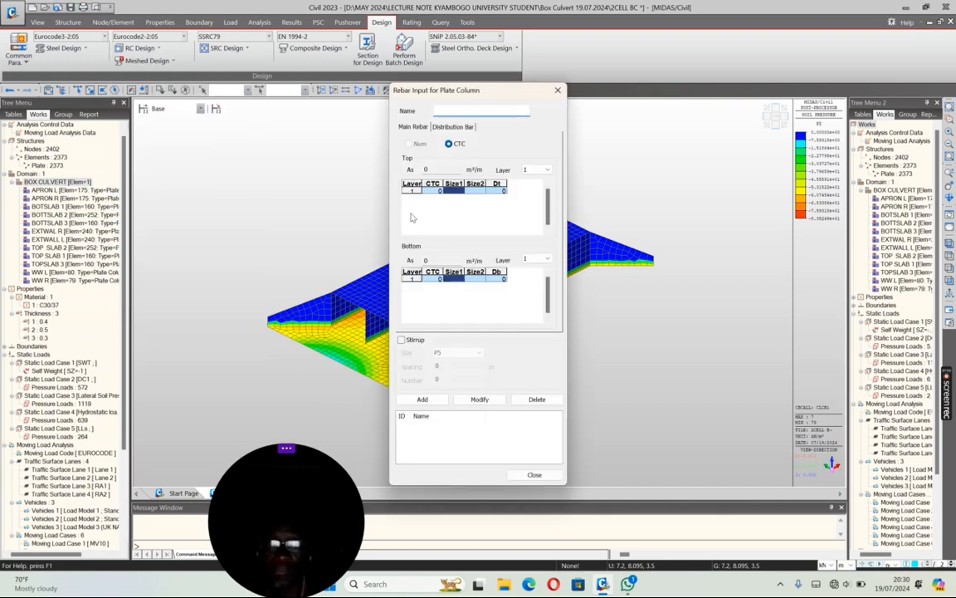
click(449, 109)
text(EXT)
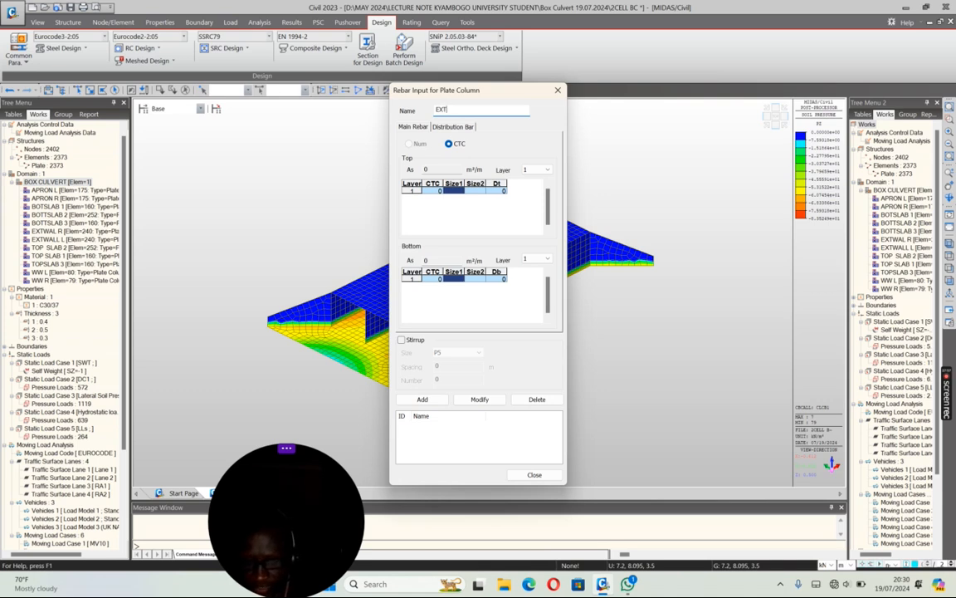
text(WALL R)
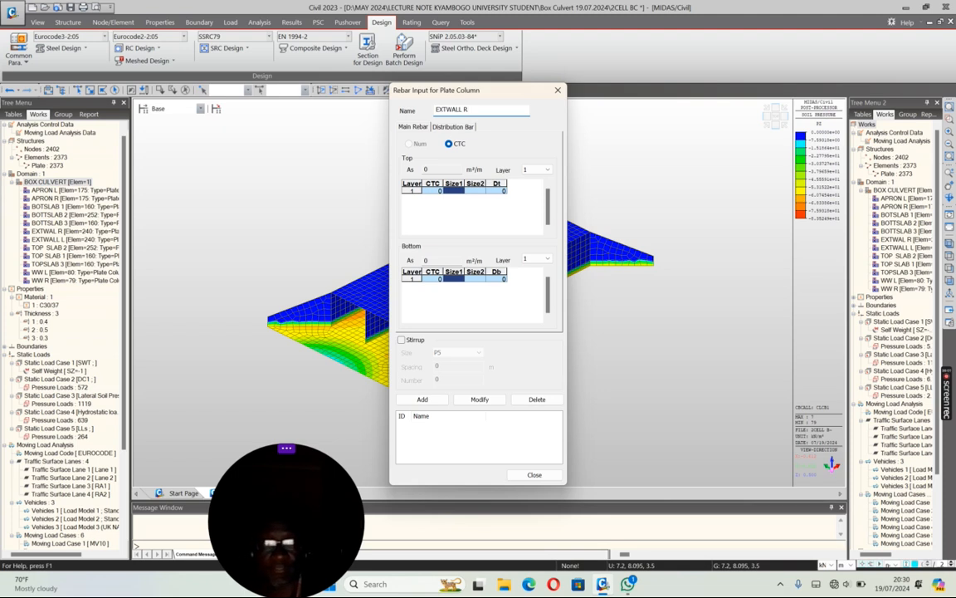
Step: Set the top main rebar of EXTWALL R to P25 at 0.15 m CTC with Dt 0.05 m
click(439, 191)
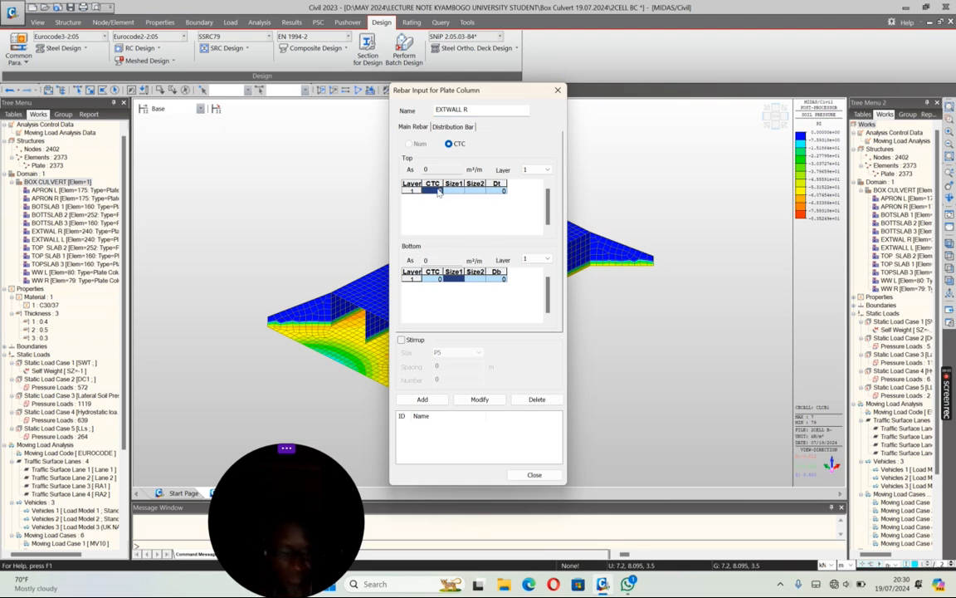
text(0.15)
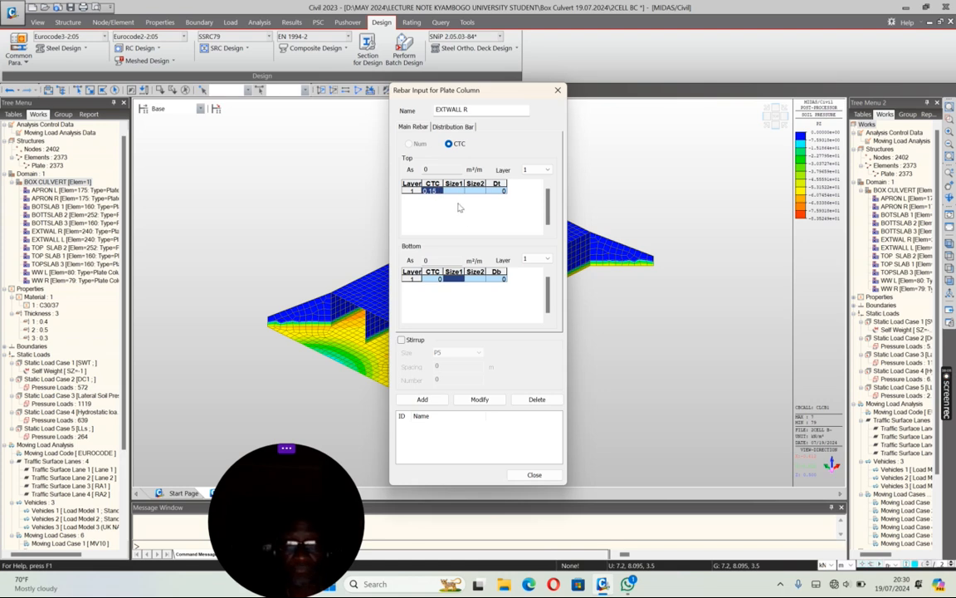
click(460, 191)
drag(461, 211, 461, 238)
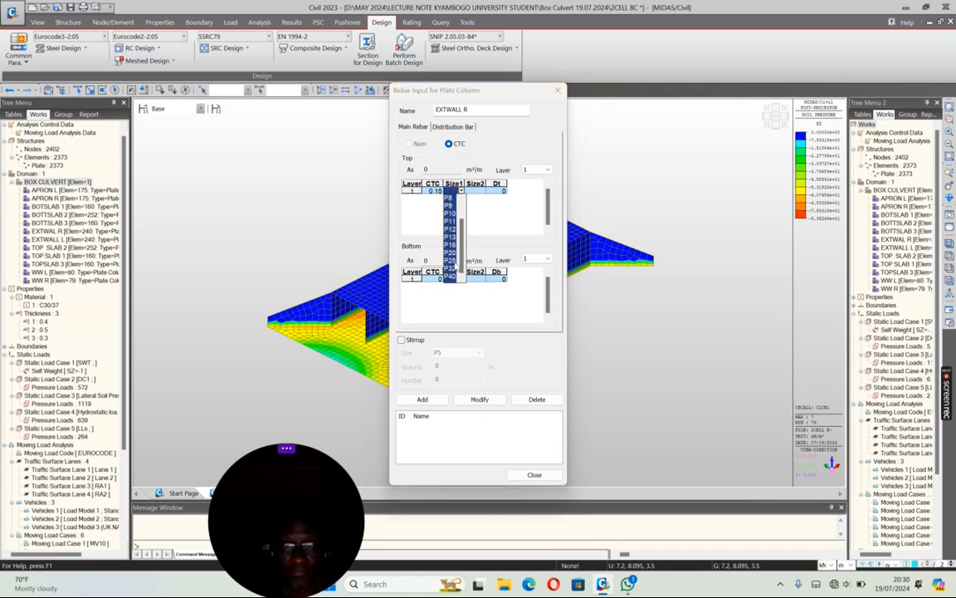
click(452, 260)
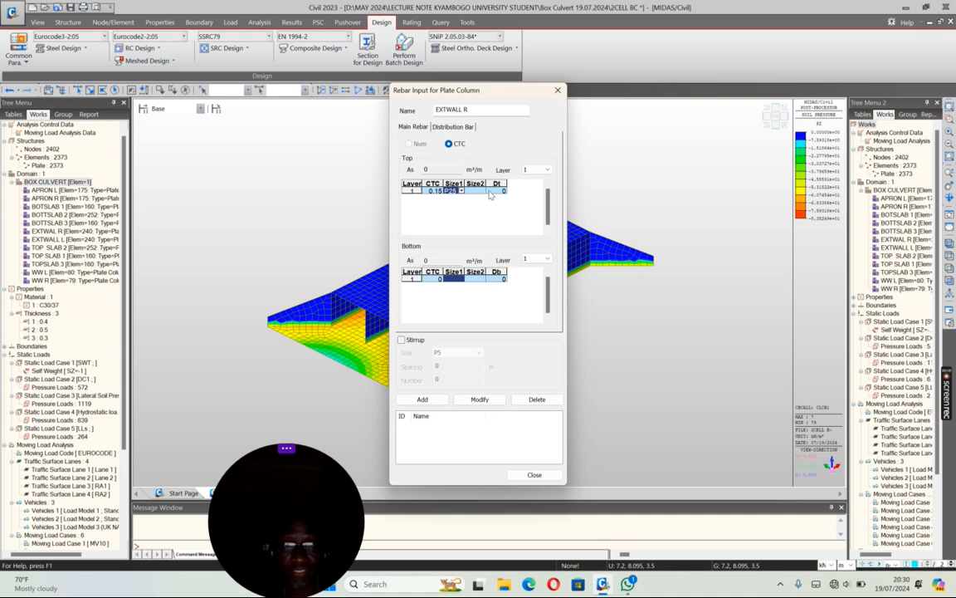
click(496, 191)
text(0.05)
Step: Set the bottom main rebar of EXTWALL R to P25 at 0.15 m CTC and open its Db value for editing
click(437, 279)
text(0.15)
click(462, 279)
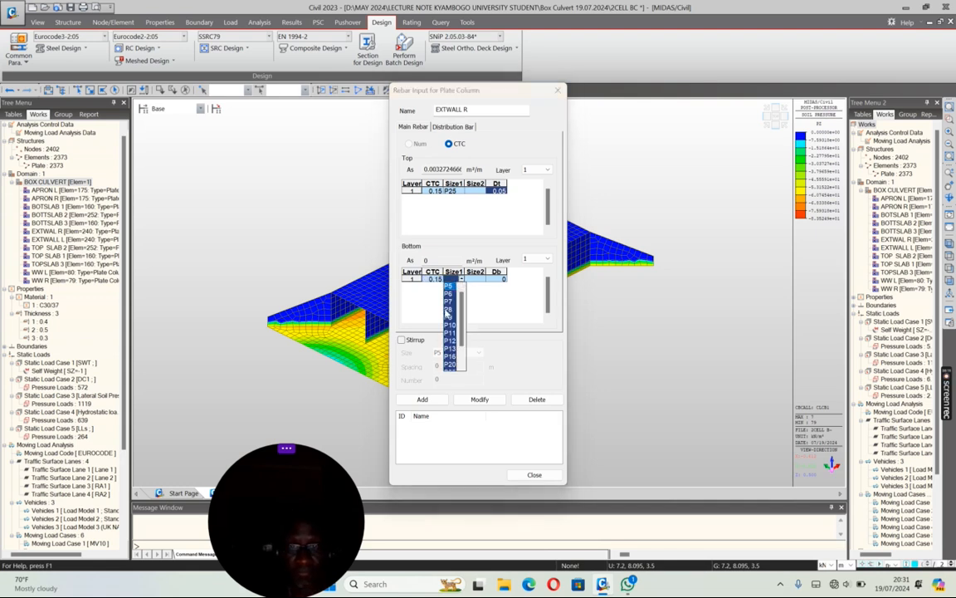
drag(463, 340, 461, 359)
click(453, 348)
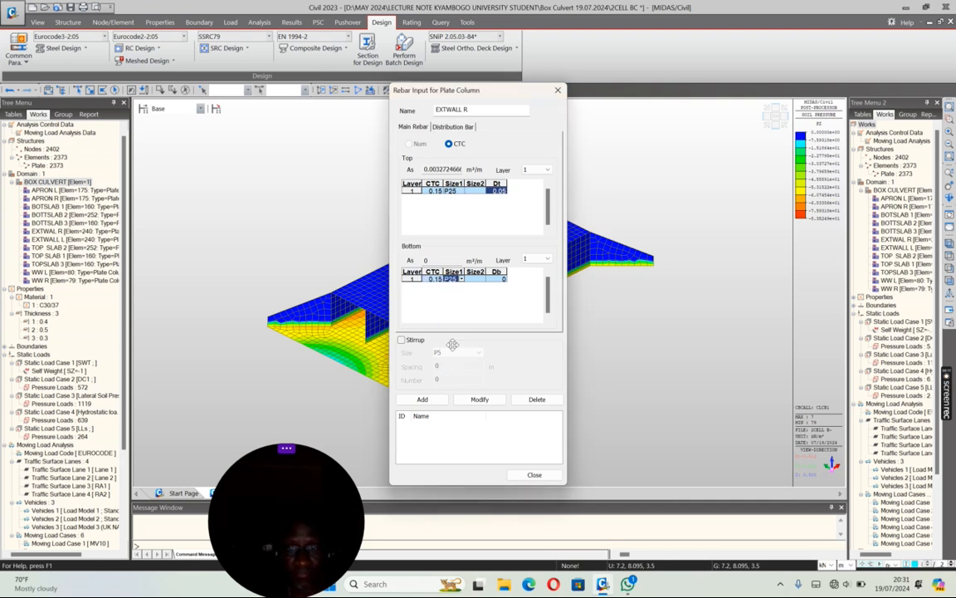
click(498, 280)
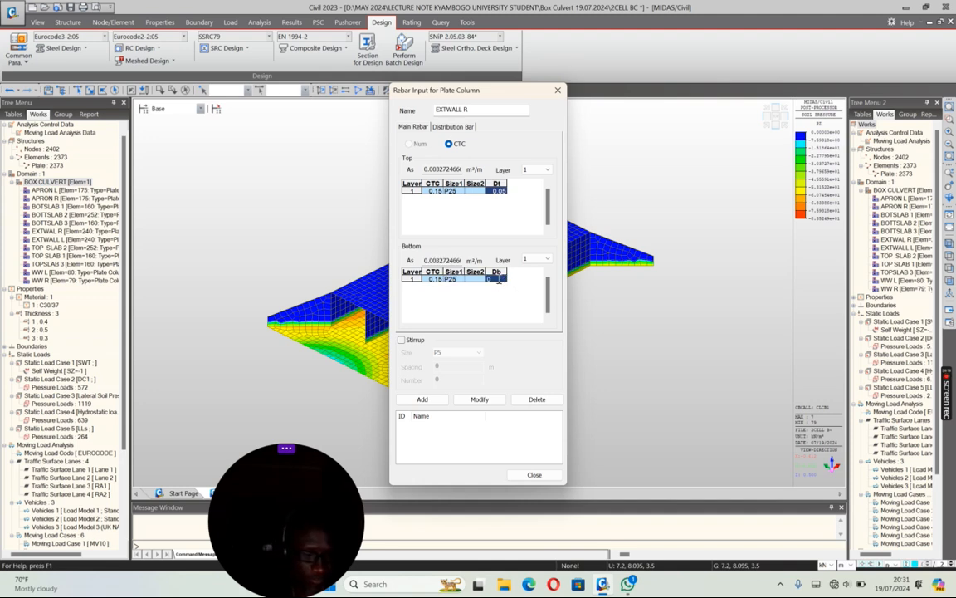
Step: Set the top and bottom distribution bars of EXTWALL R to P16 at 0.15 m CTC
click(453, 126)
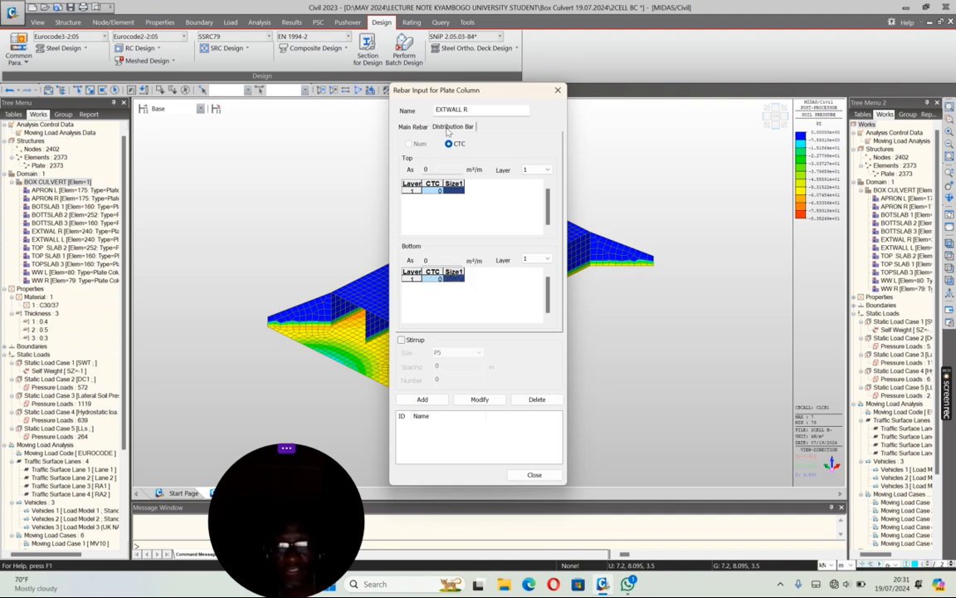
click(438, 191)
text(0.15)
click(461, 192)
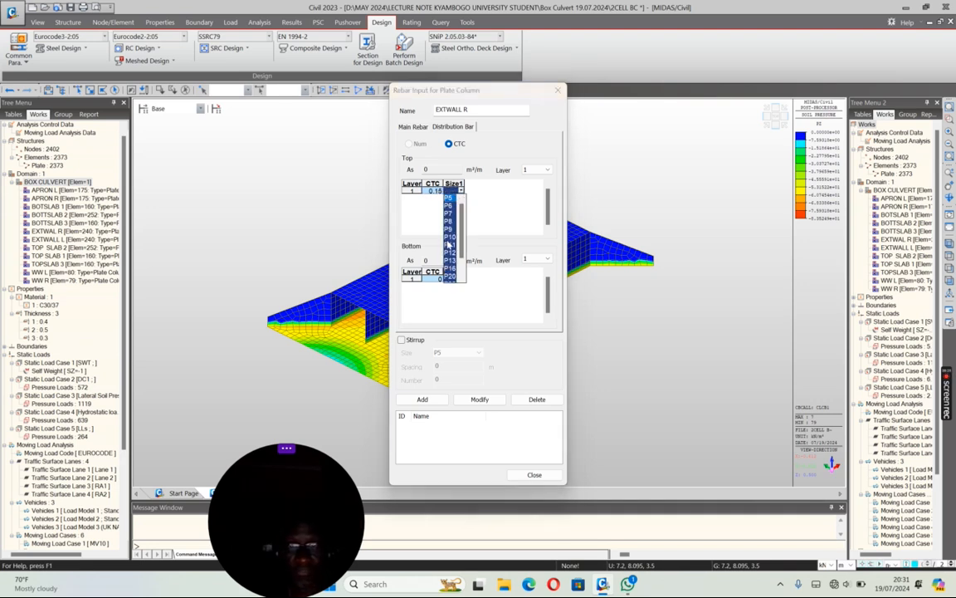
click(451, 270)
click(437, 280)
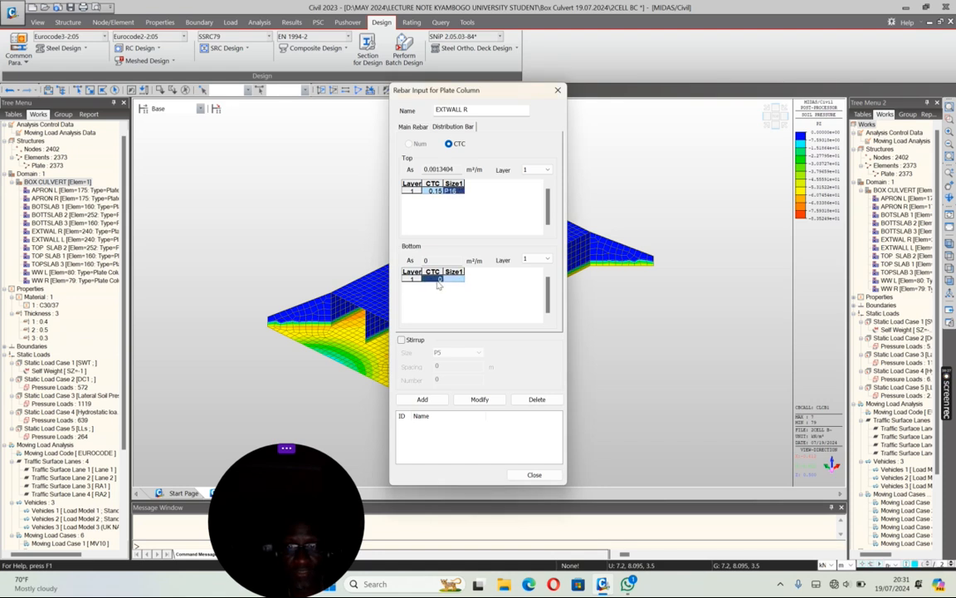
text(0.15)
click(461, 279)
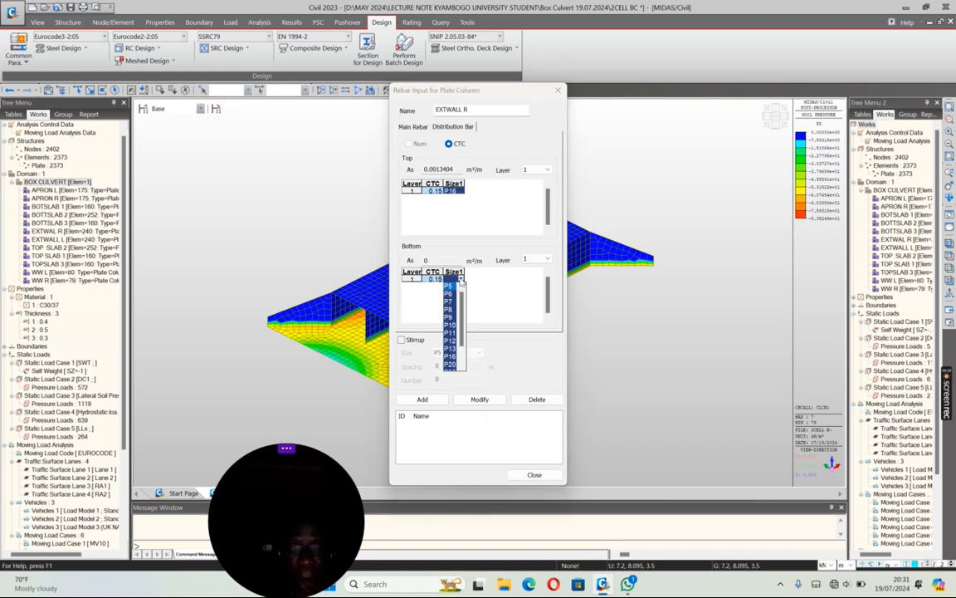
click(450, 357)
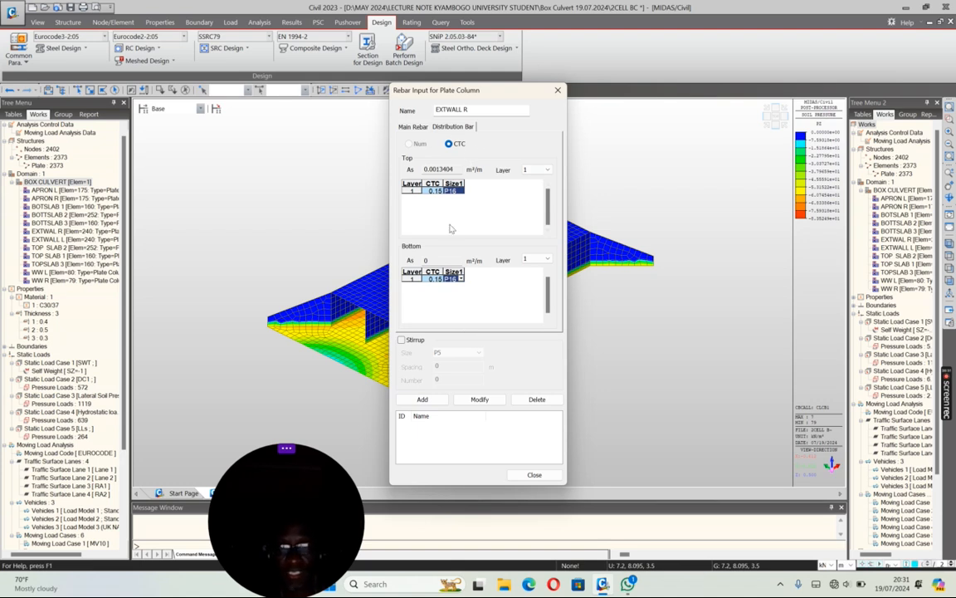
Step: Enable stirrups of size P12 with spacing 0.4 m and number 2, and add the EXTWALL R rebar data
click(401, 340)
click(458, 353)
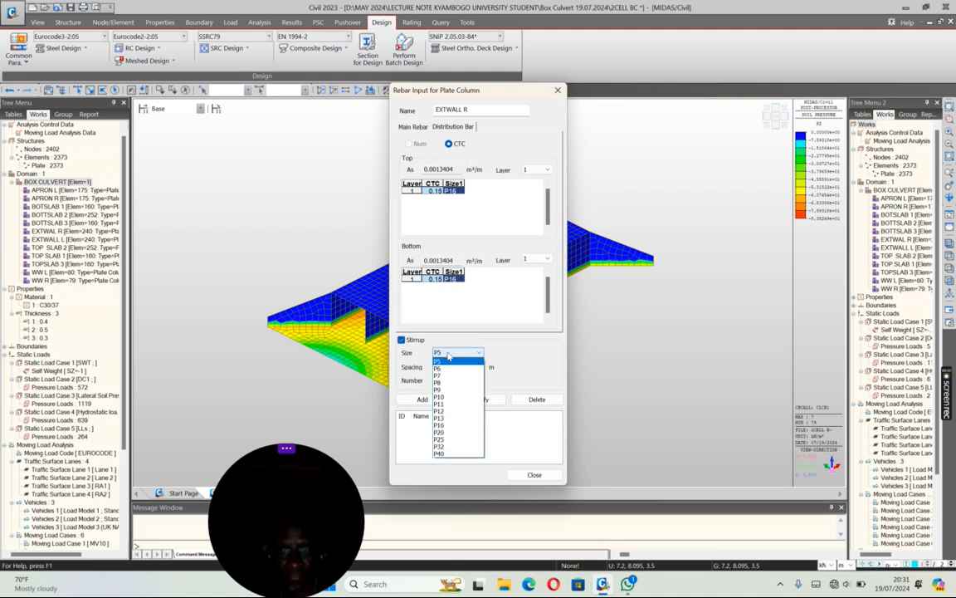
click(445, 427)
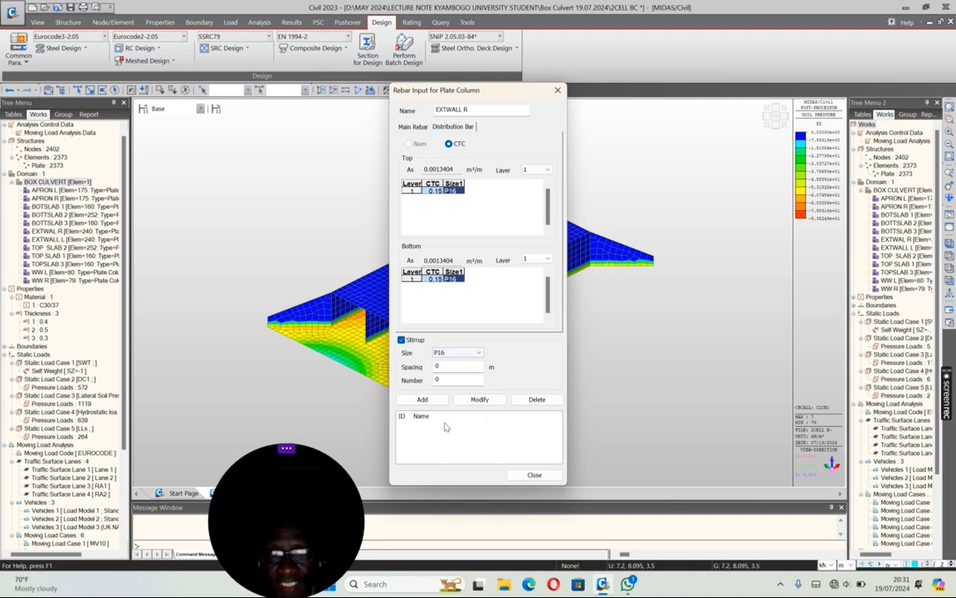
click(450, 354)
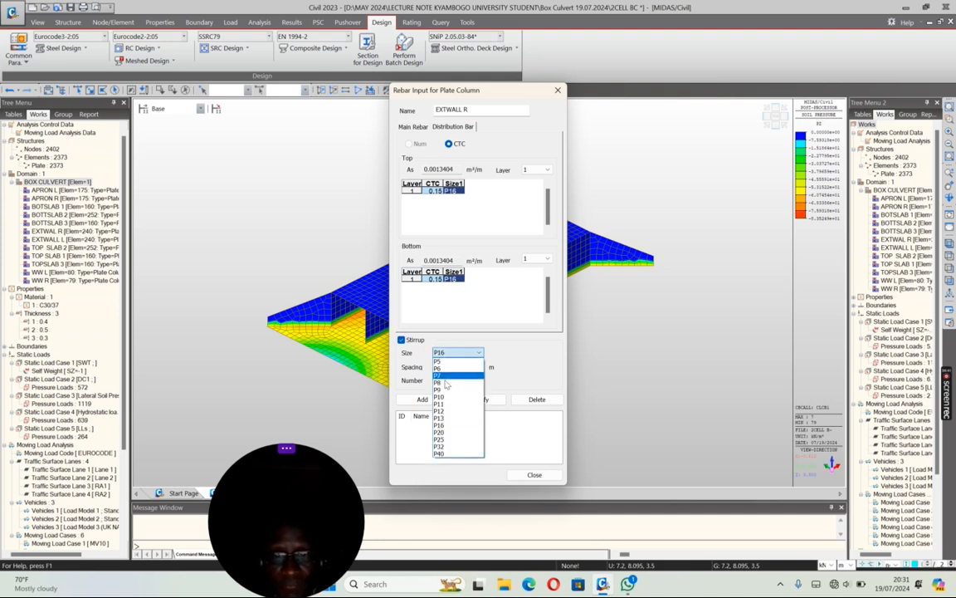
click(444, 413)
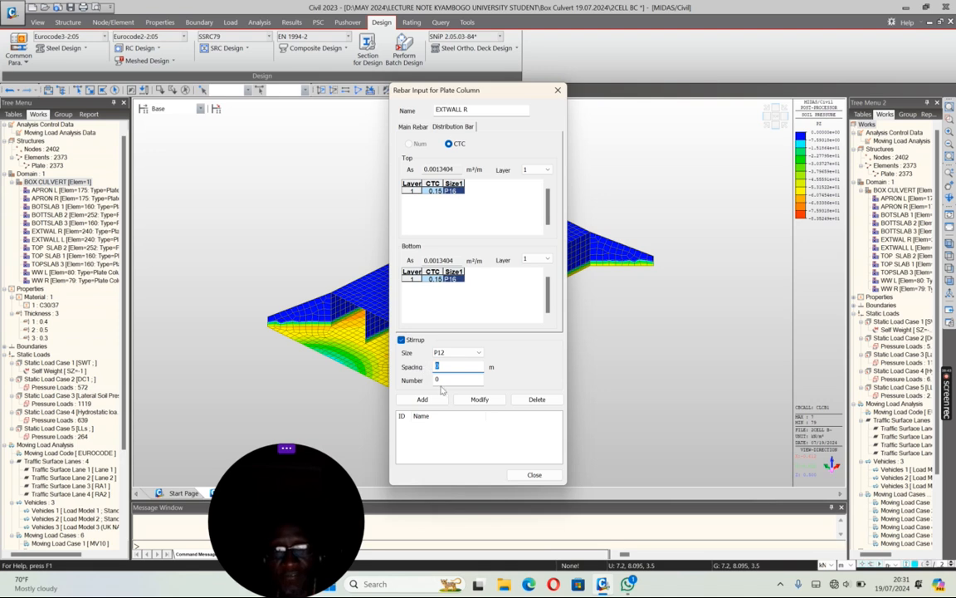
key(Tab)
text(0.4)
key(Tab)
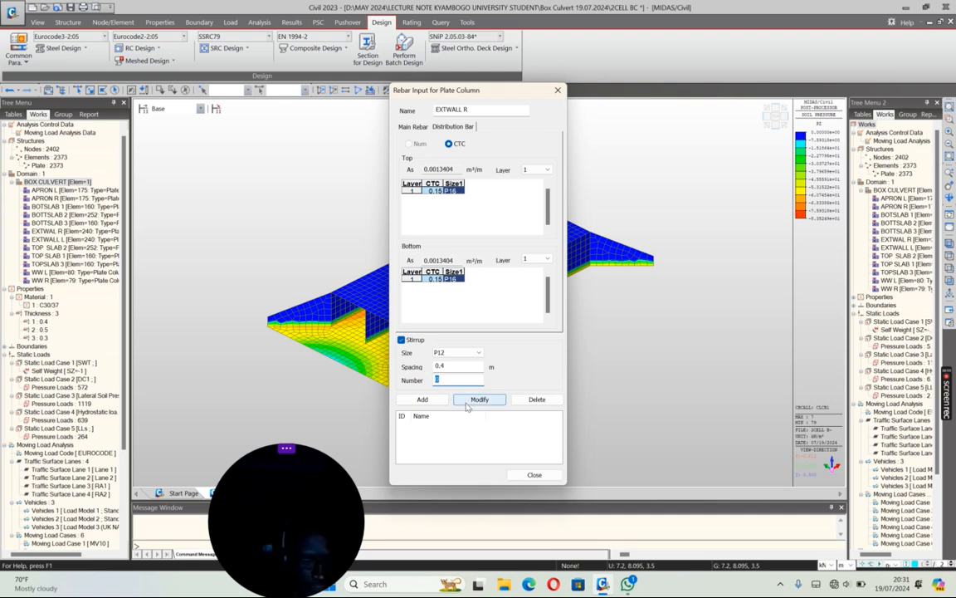
click(423, 400)
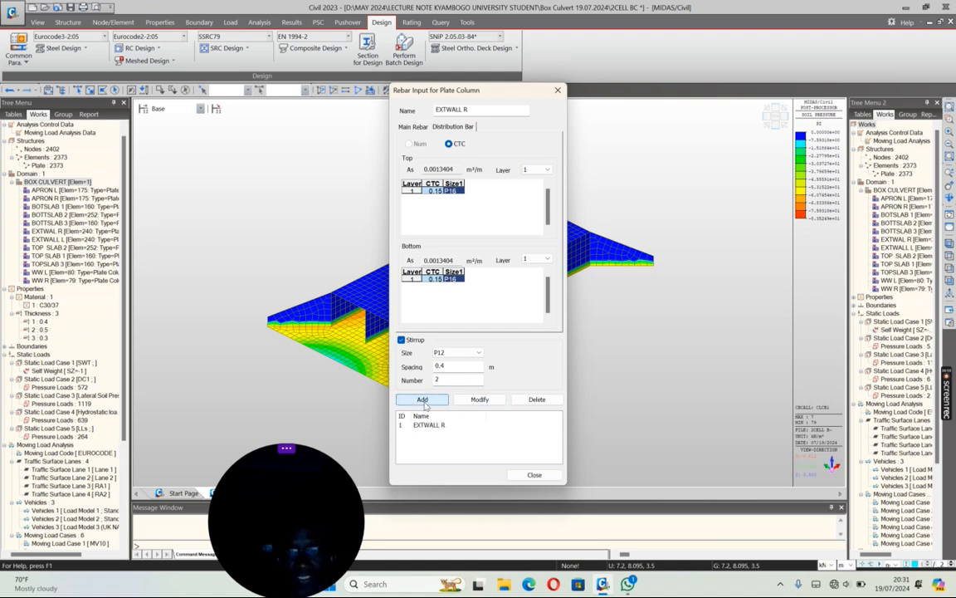
Step: Add plate column rebar data named EXTWALL L with the same reinforcement as EXTWALL R
double_click(467, 110)
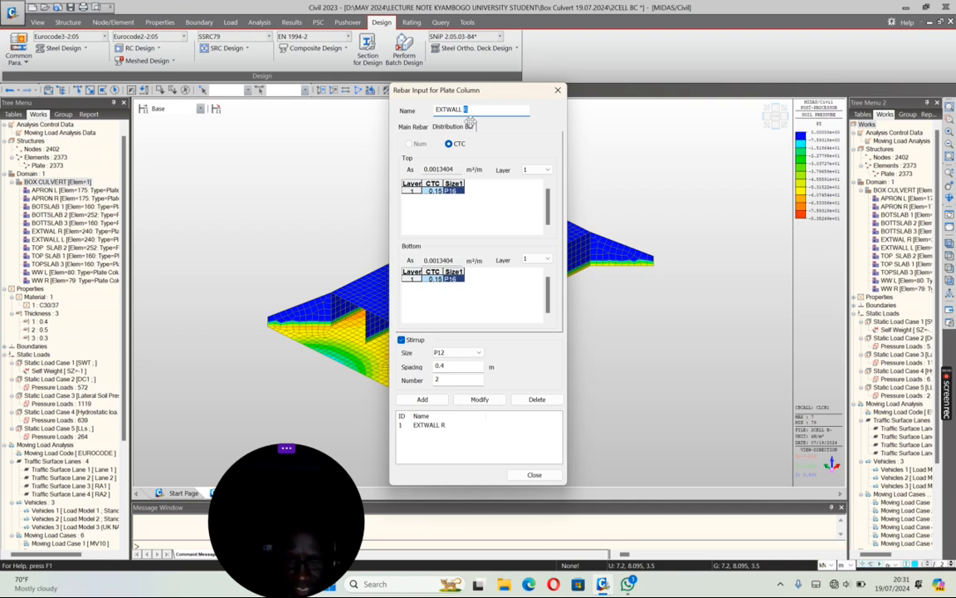
text(L)
click(422, 399)
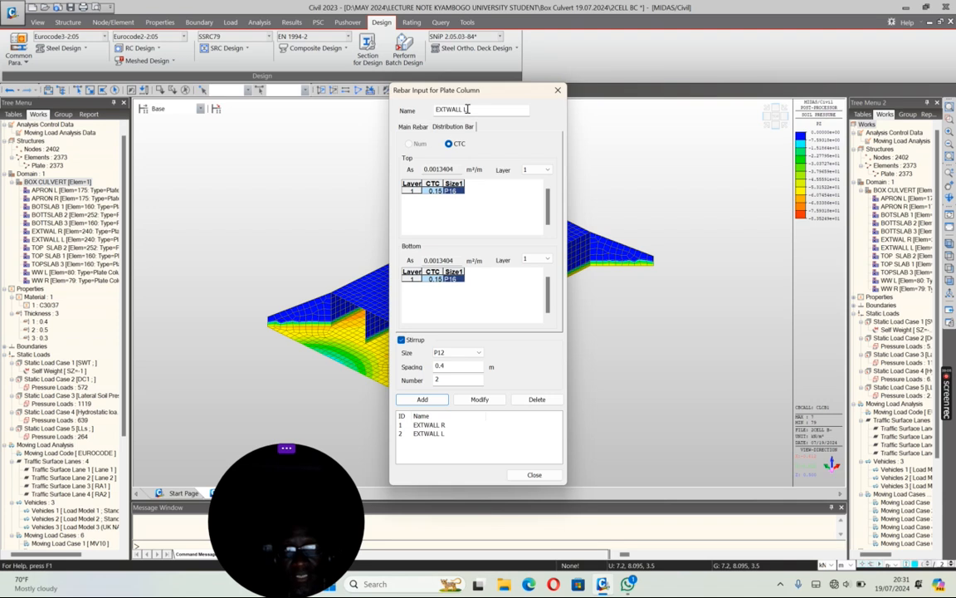
Step: Add plate column rebar data named WW L and WW R with the same reinforcement, and close the rebar input
drag(471, 110, 403, 116)
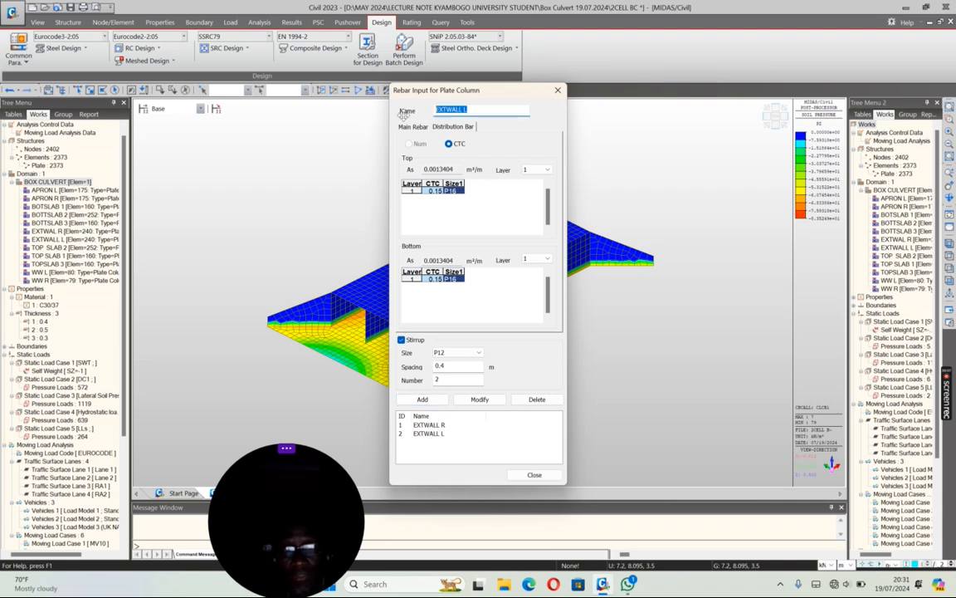
text(WW L)
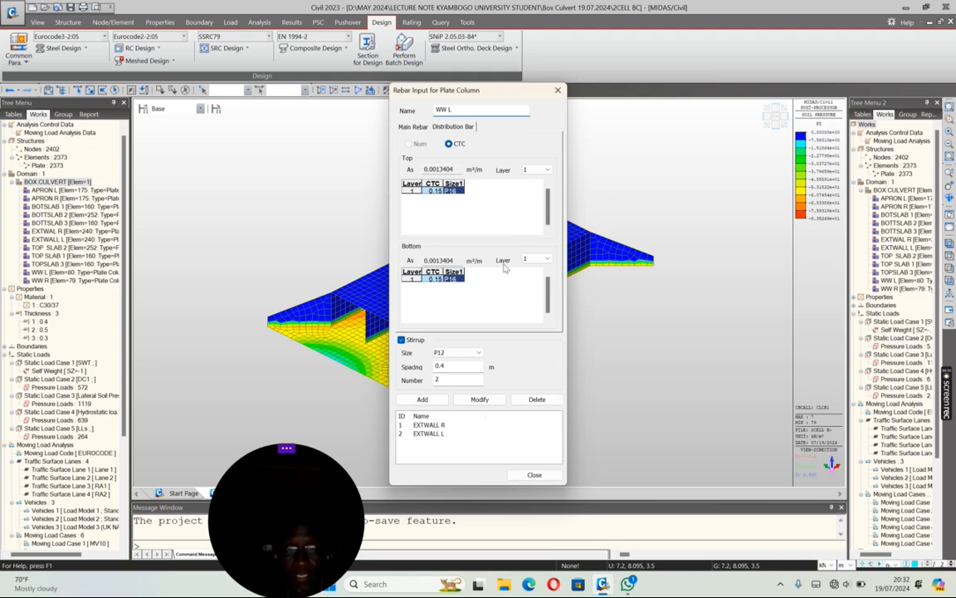
click(423, 399)
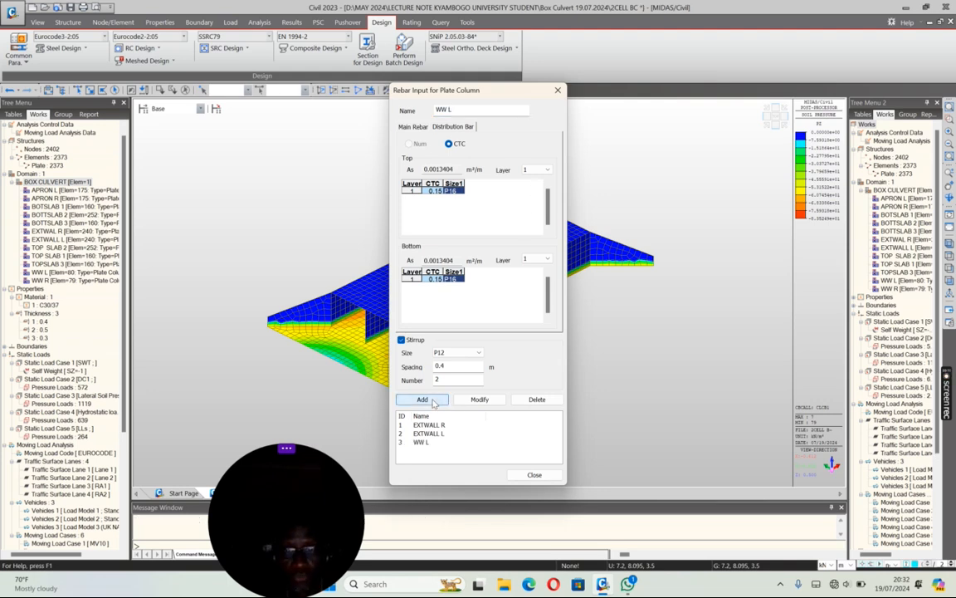
double_click(464, 111)
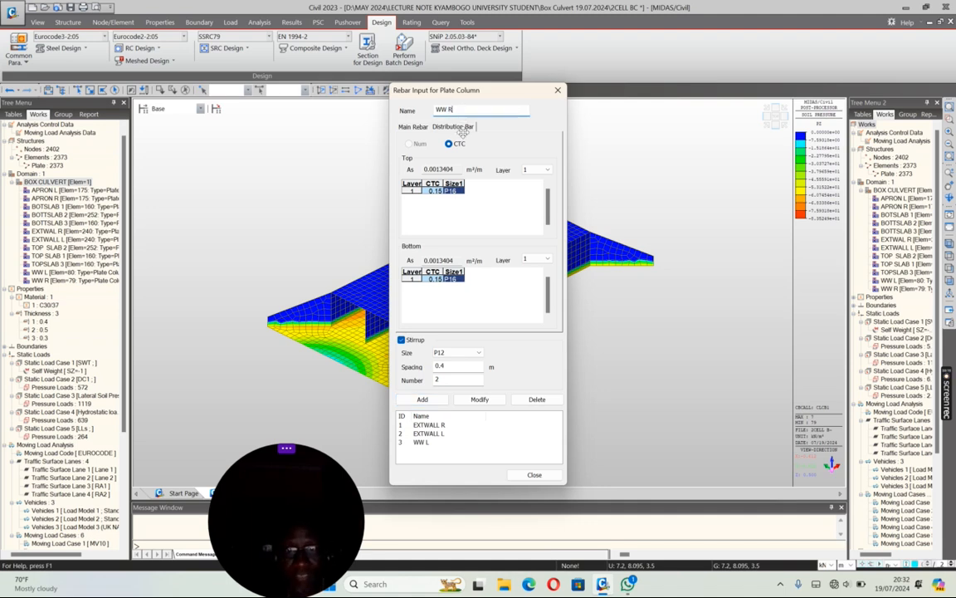
click(422, 399)
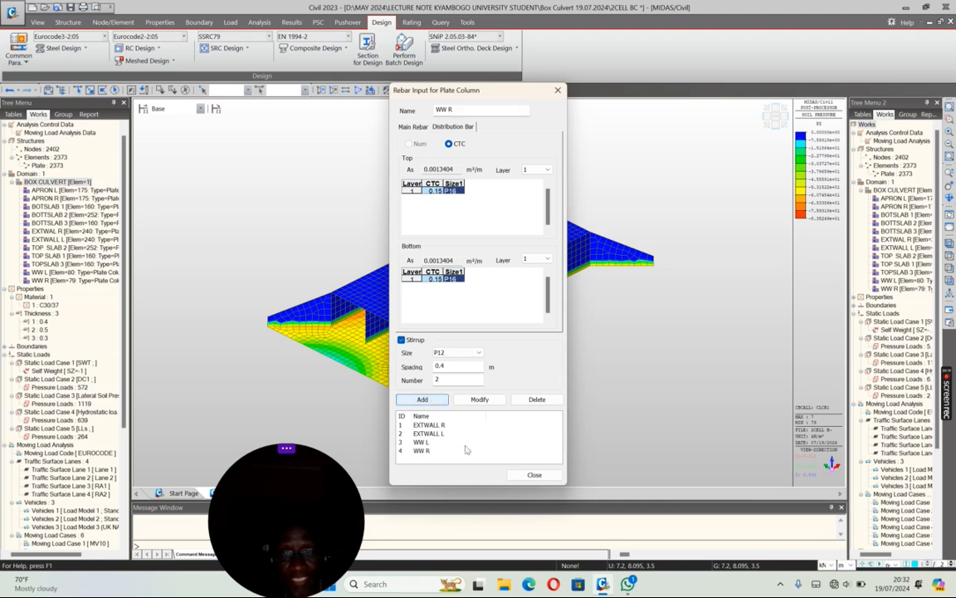
click(531, 476)
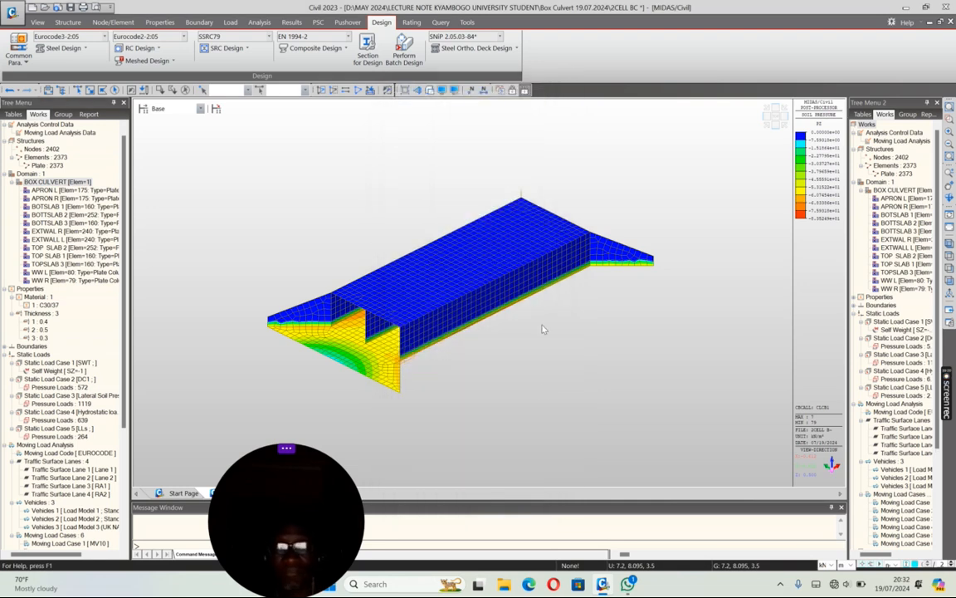
Step: Add plate column checking data for sub-domain EXTWAL R using average nodal forces and rebar data EXTWALL R
click(155, 49)
click(166, 312)
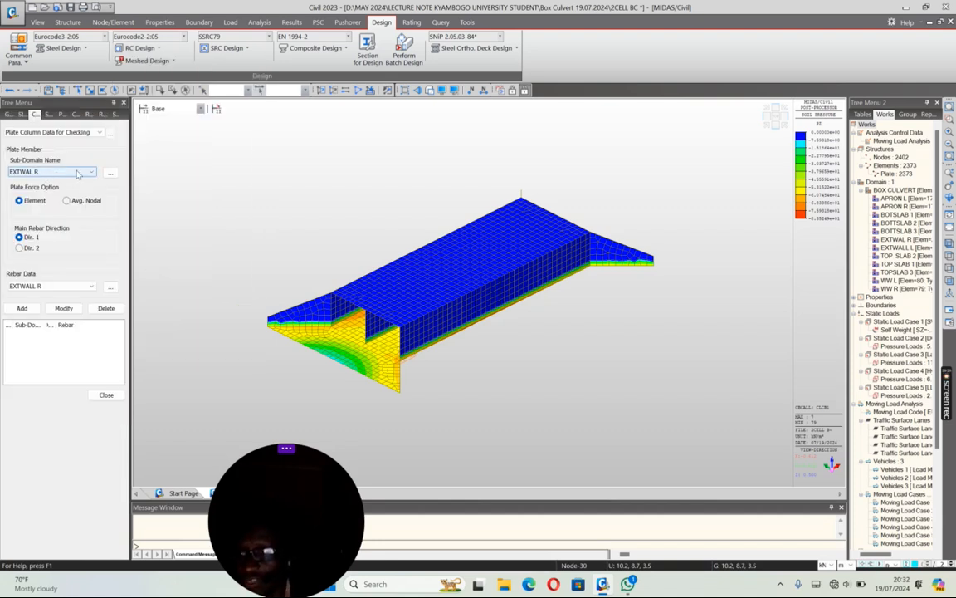
click(66, 200)
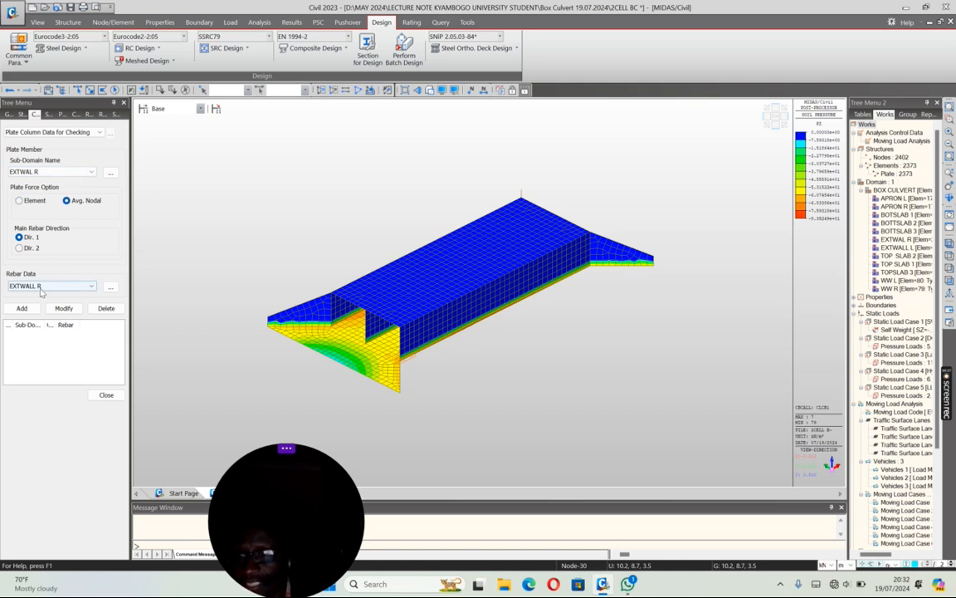
click(21, 308)
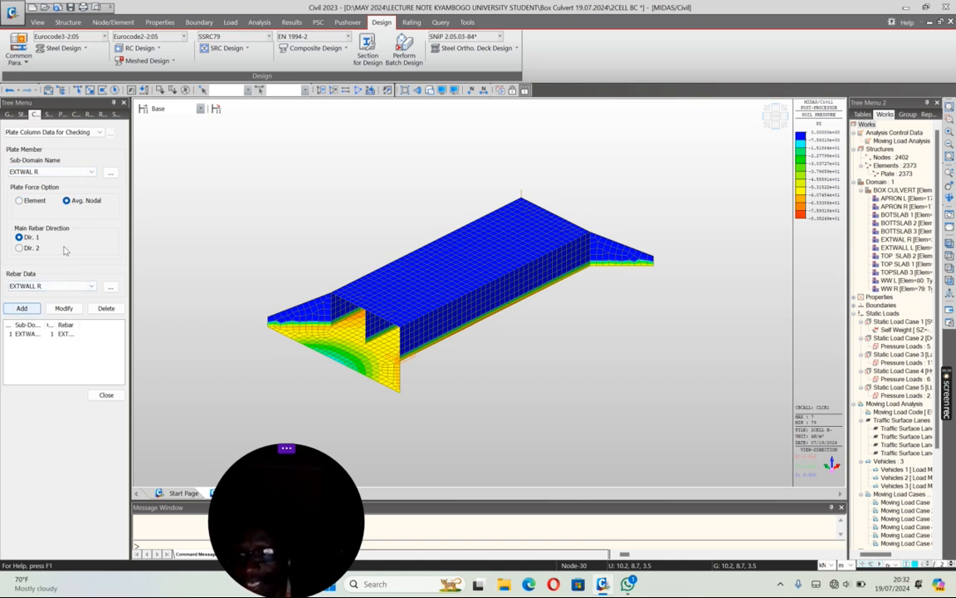
Step: Add plate column checking data for sub-domain EXTWALL L using rebar data EXTWALL L
click(51, 171)
click(50, 188)
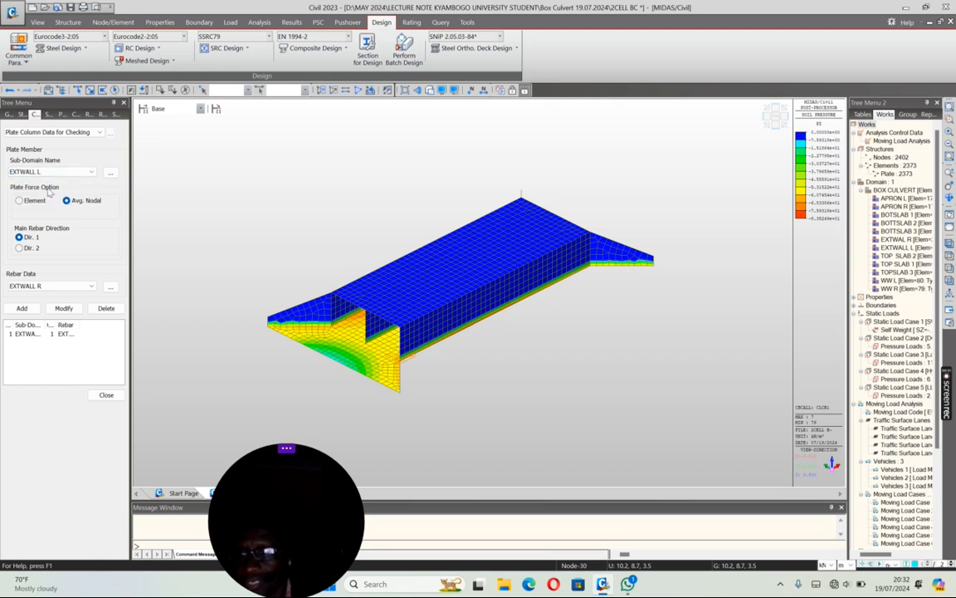
click(50, 285)
click(38, 267)
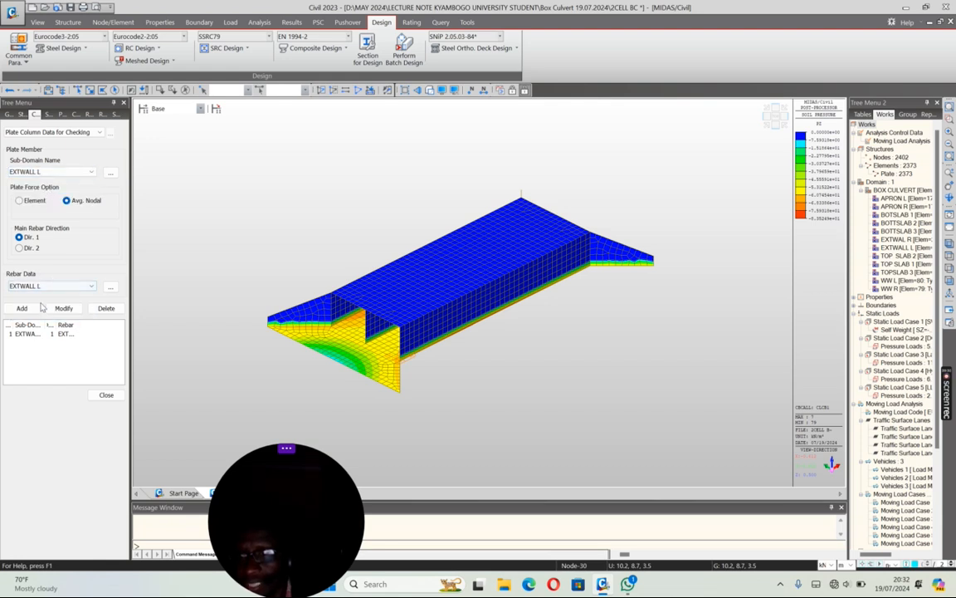
click(22, 309)
Step: Add plate column checking data for sub-domain WW L using rebar data WW L
click(50, 171)
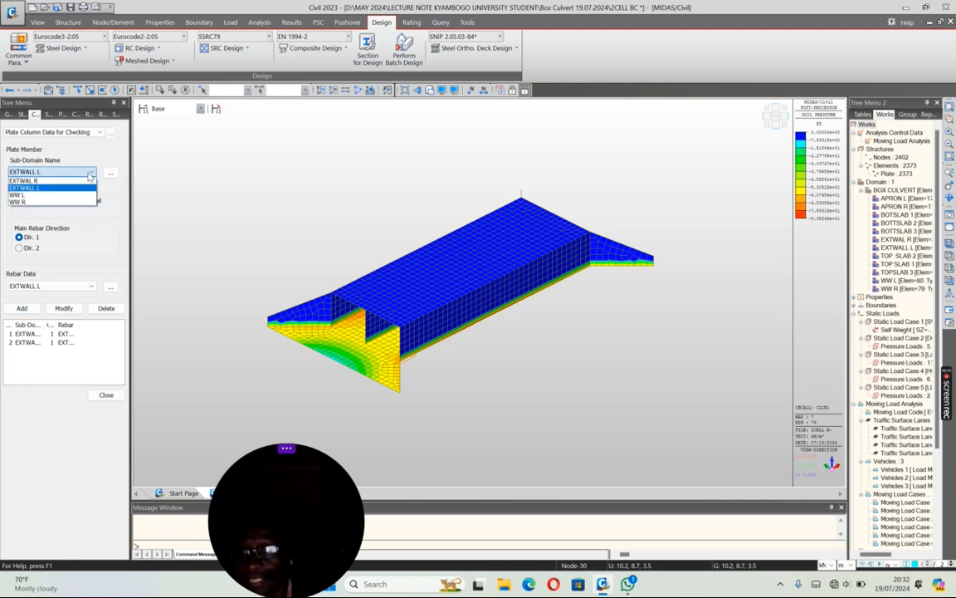
click(25, 196)
click(50, 286)
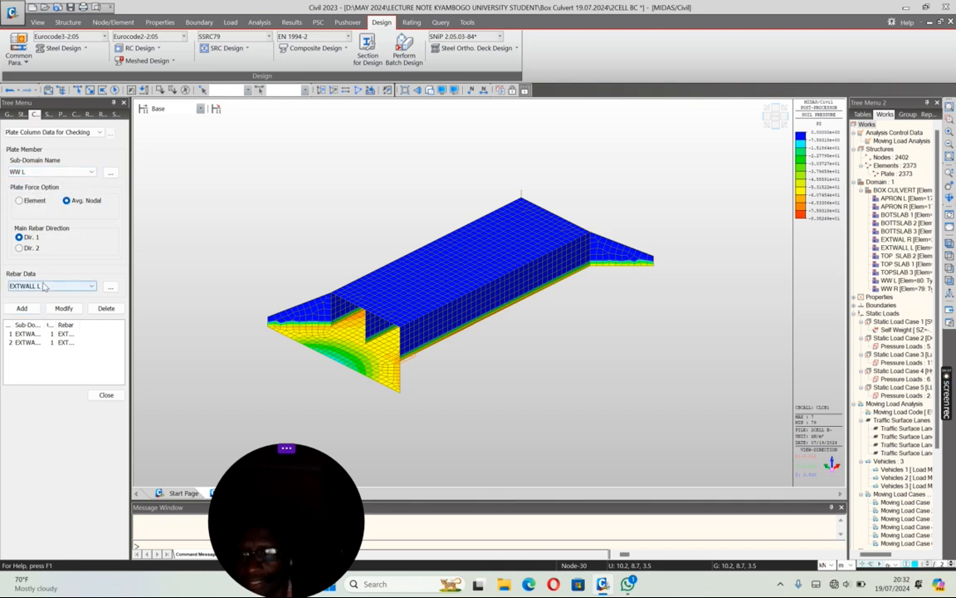
click(27, 308)
click(23, 308)
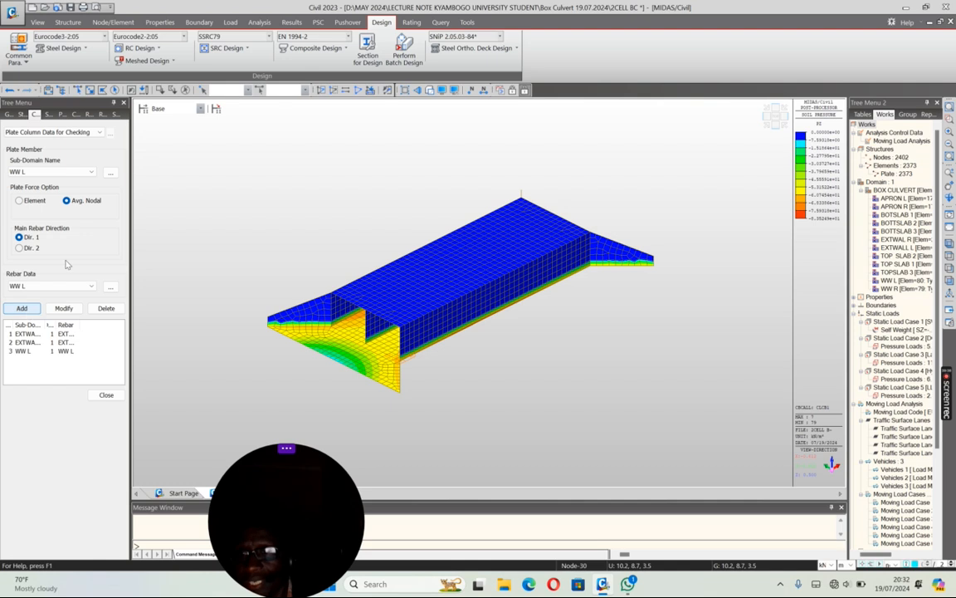
Step: Add plate column checking data for sub-domain WW R using rebar data WW R, and close the checking data input
click(88, 174)
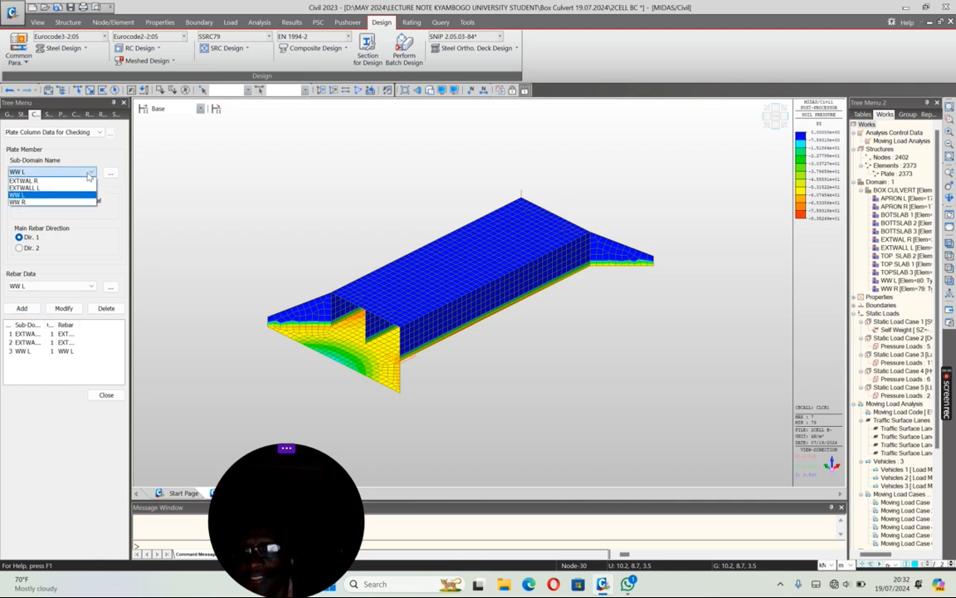
click(25, 202)
click(50, 285)
click(25, 304)
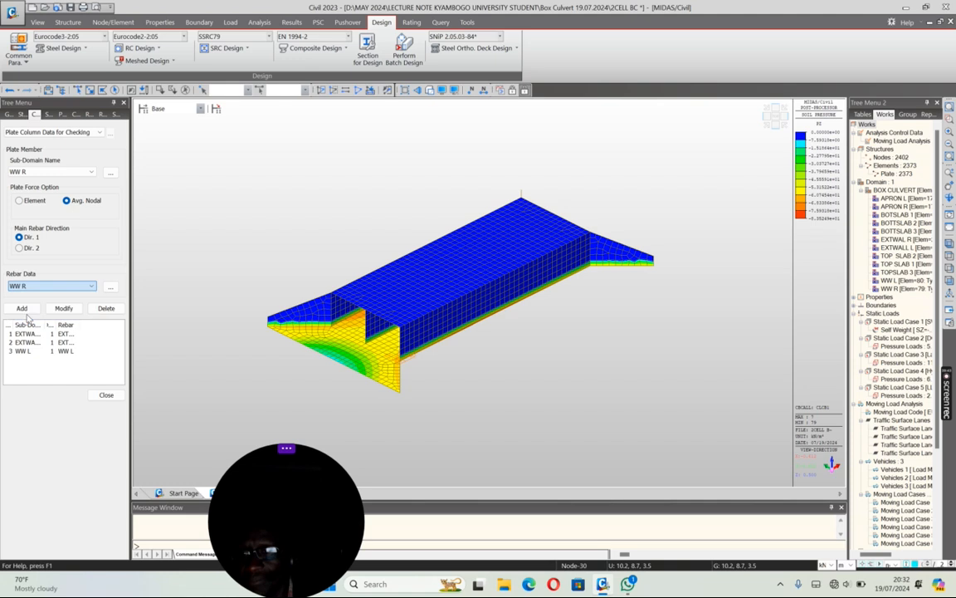
click(23, 308)
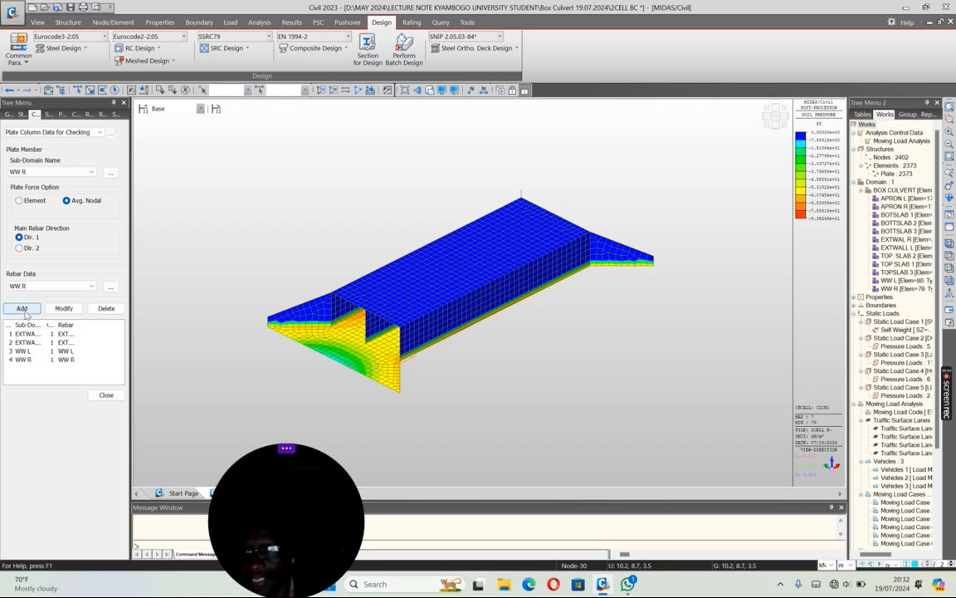
click(105, 394)
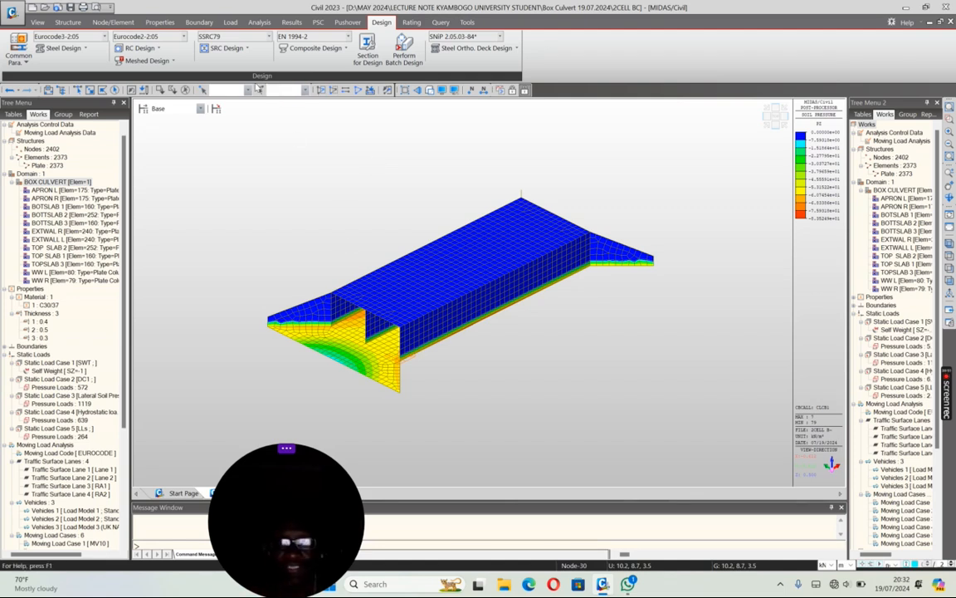
Step: Run the concrete code check for plate beams and move the result dialog clear of the ribbon
click(157, 49)
mouse_move(152, 354)
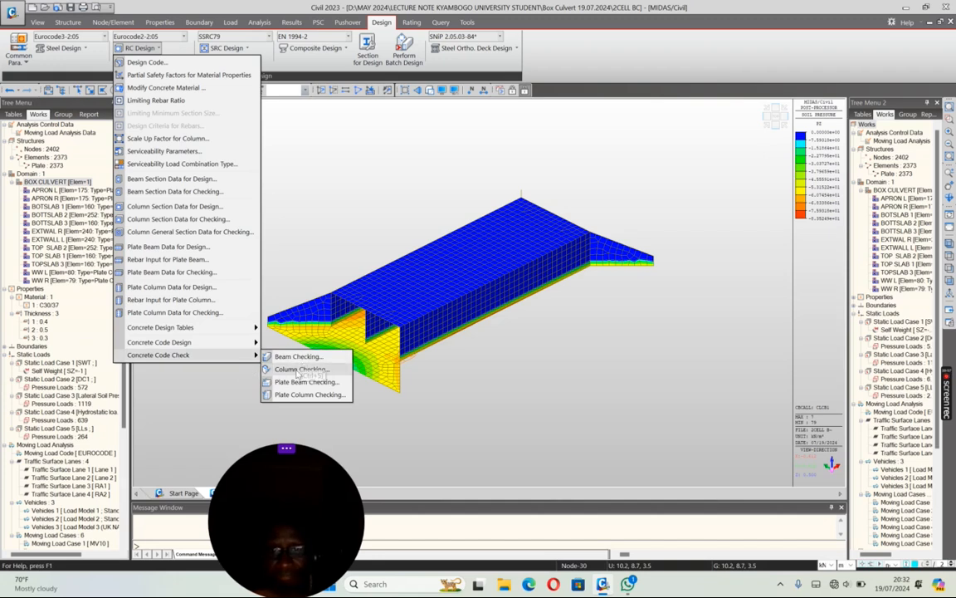
click(298, 382)
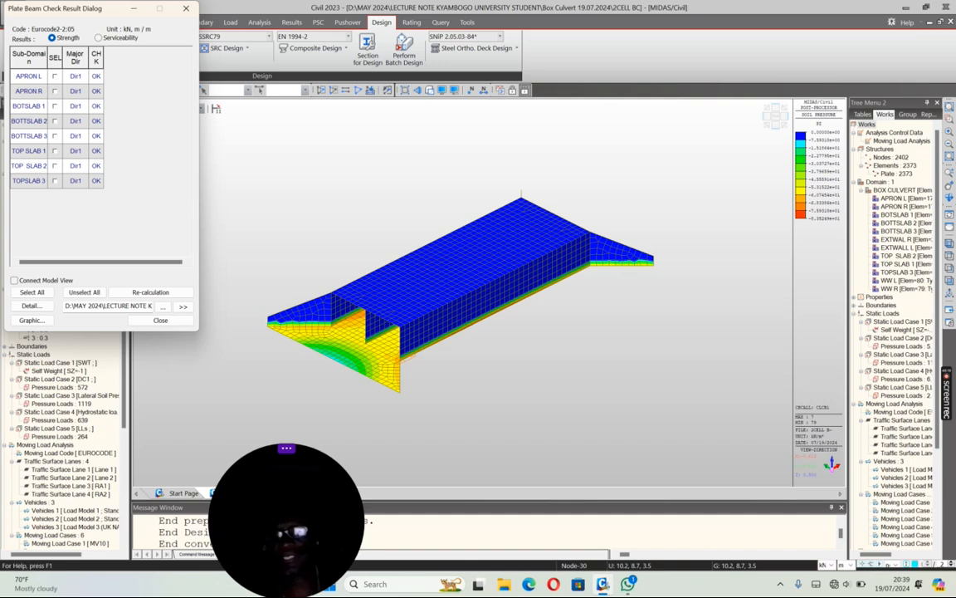
drag(188, 23, 290, 126)
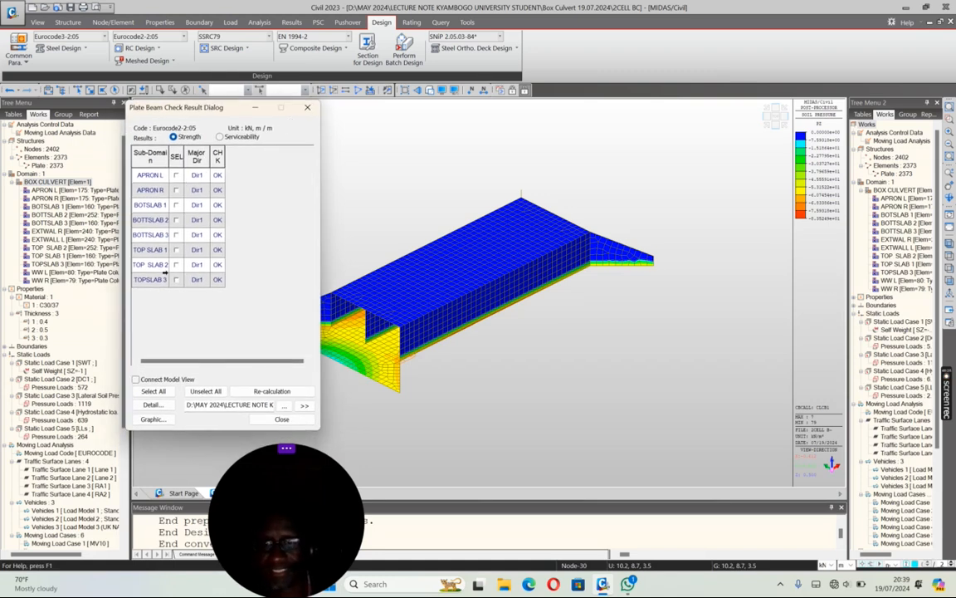
Step: Select all plate beam sub-domains from APRON L to TOPSLAB 3 in the strength results and open their graphic report
click(176, 175)
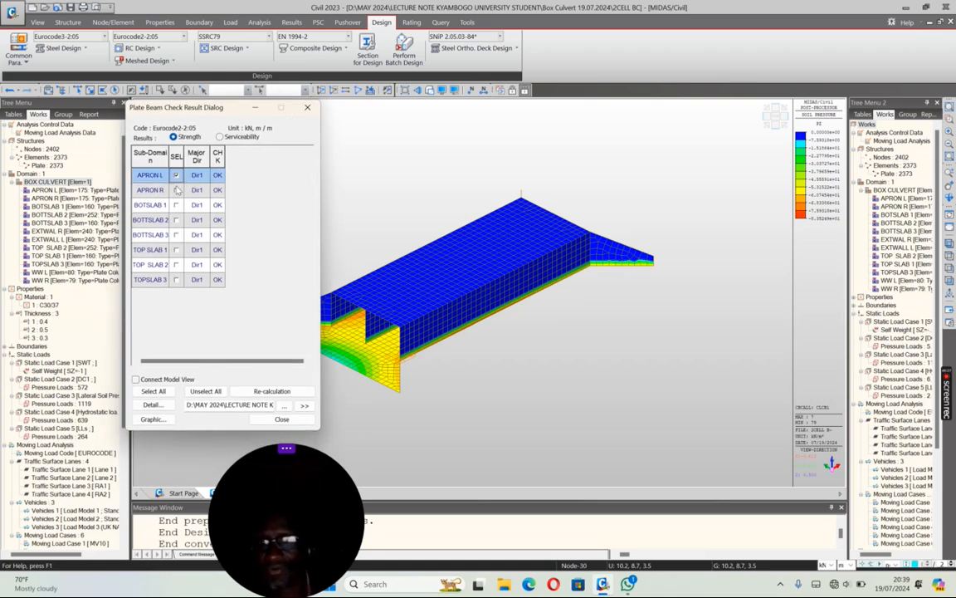
click(176, 190)
click(176, 205)
click(176, 220)
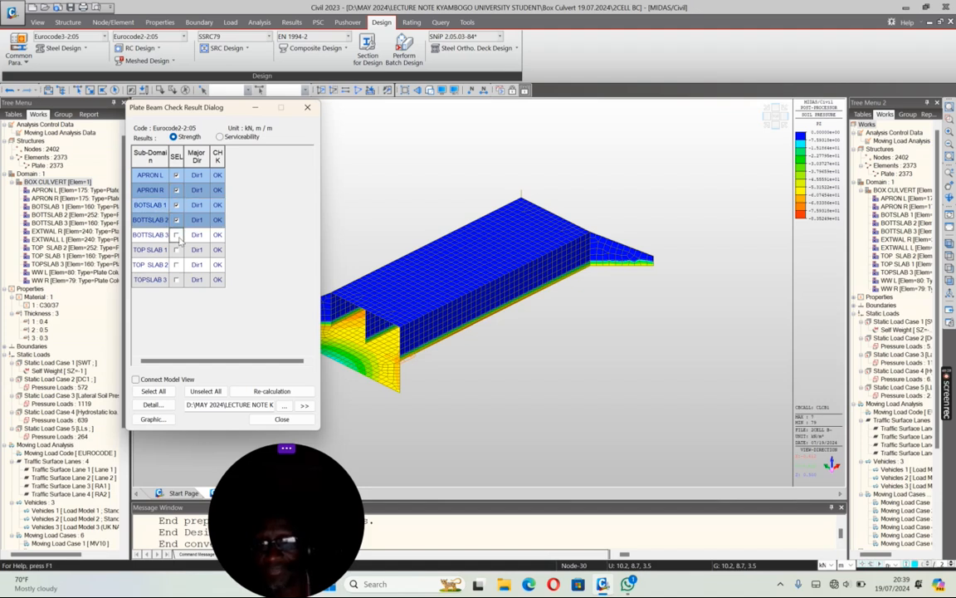
click(176, 235)
click(175, 250)
click(176, 265)
click(176, 280)
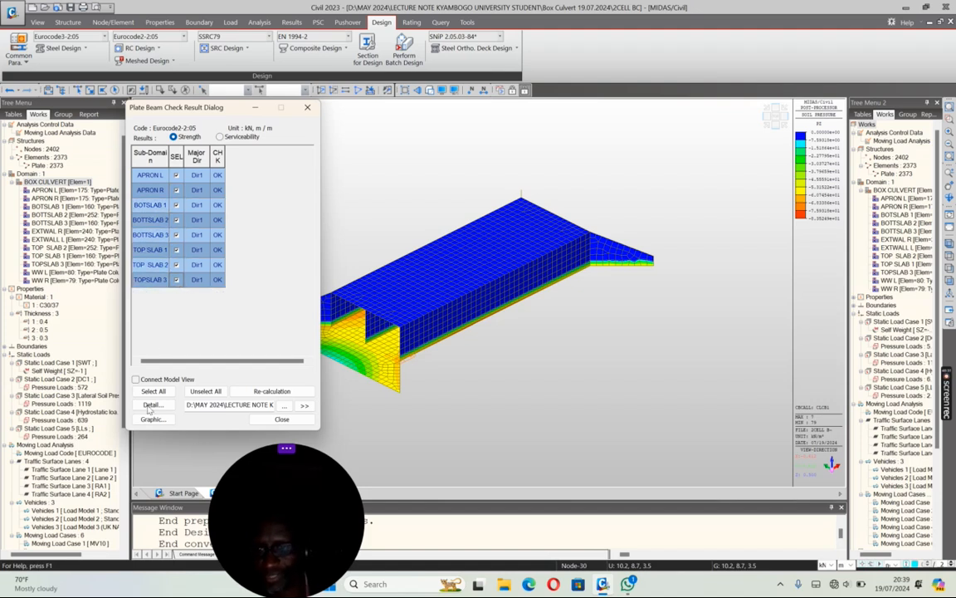
click(153, 419)
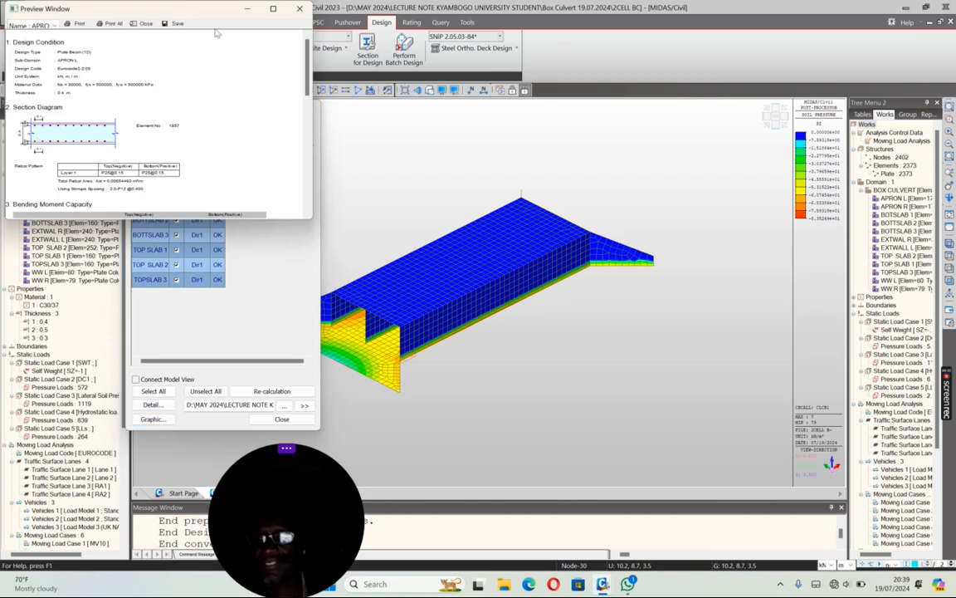
Step: Enlarge the report preview and review the check results for APRON L, APRON R, BOTSLAB 1 and TOP SLAB 2
click(273, 8)
scroll(148, 170, down, 1)
scroll(146, 180, up, 1)
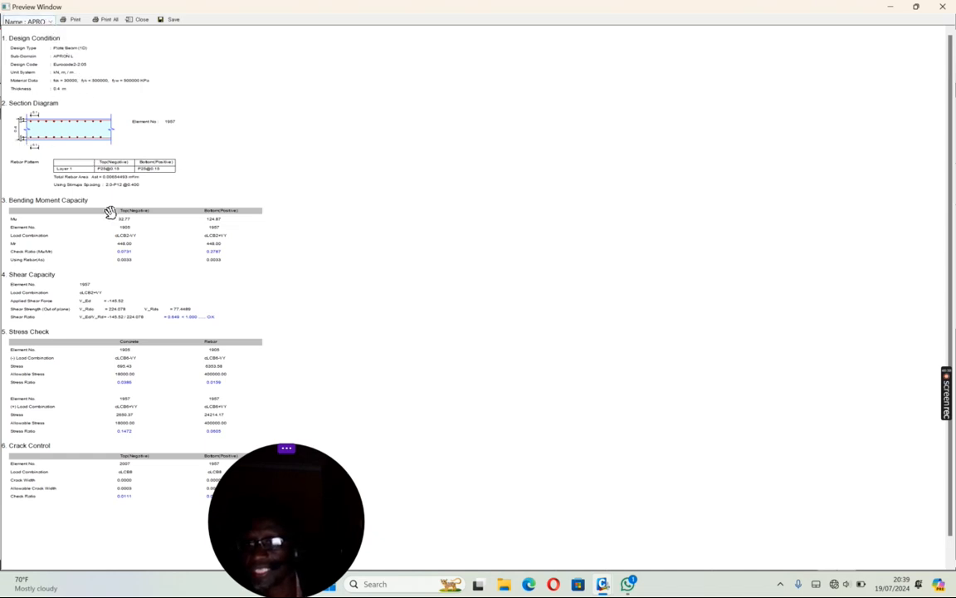
drag(293, 482, 457, 512)
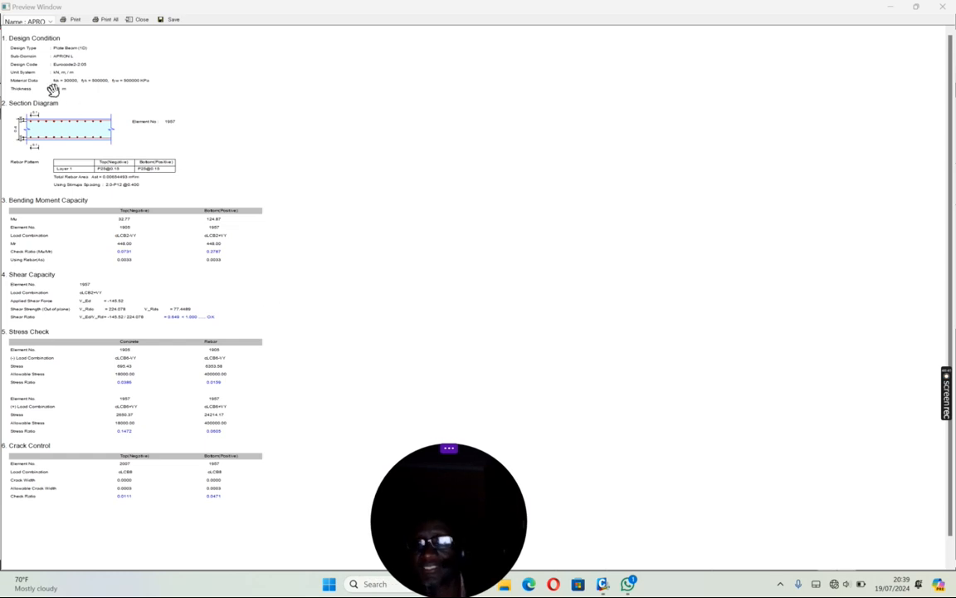
click(50, 22)
click(41, 38)
click(50, 21)
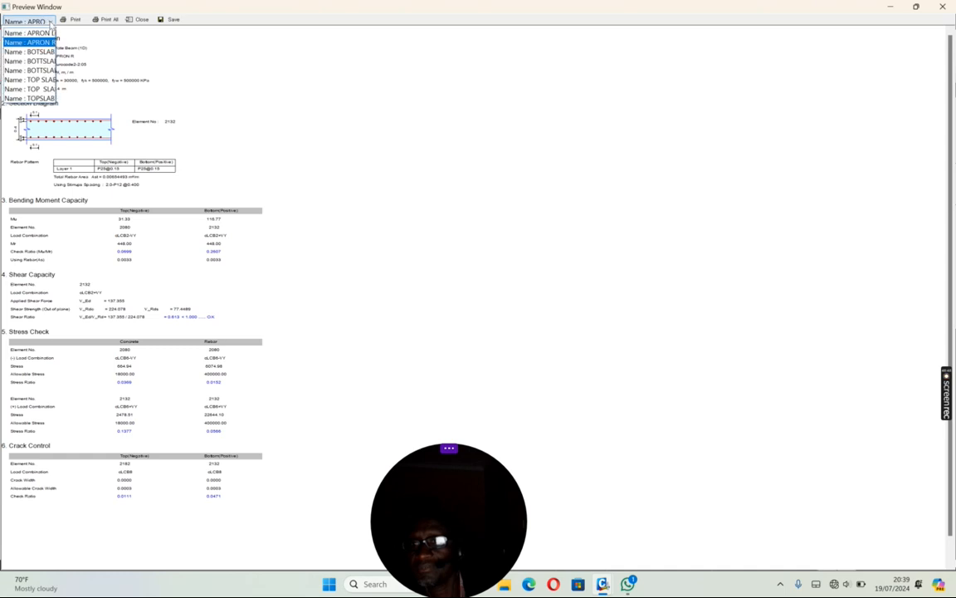
click(39, 54)
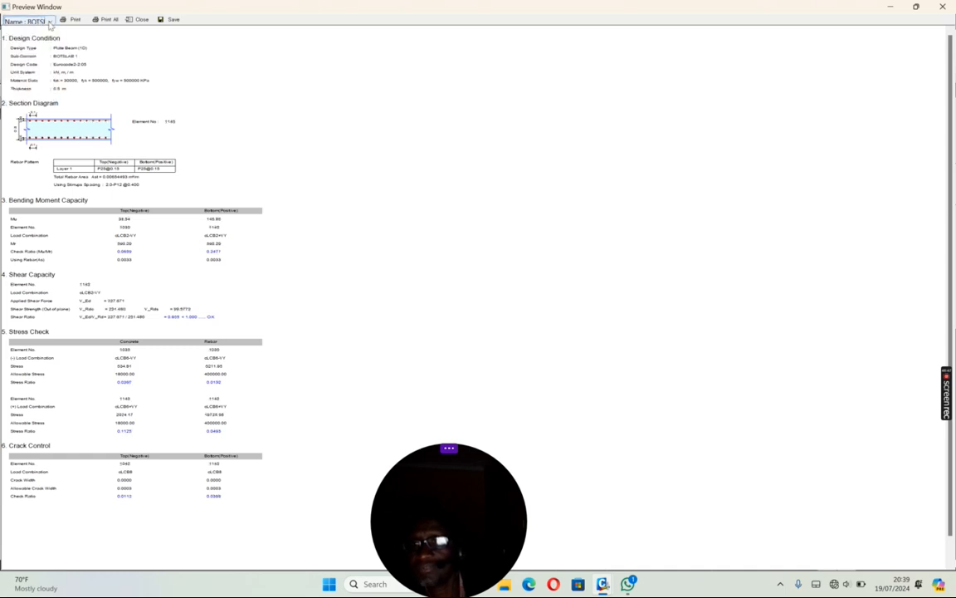
click(50, 22)
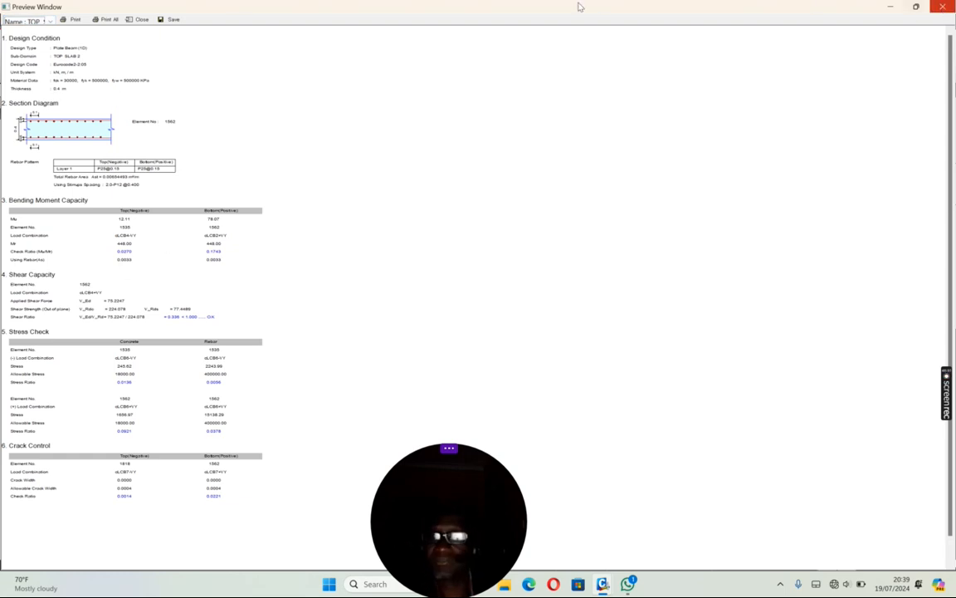
Step: Save the TOP SLAB 2 check result as a BMP file named BOX CULVERT and close the preview
click(173, 20)
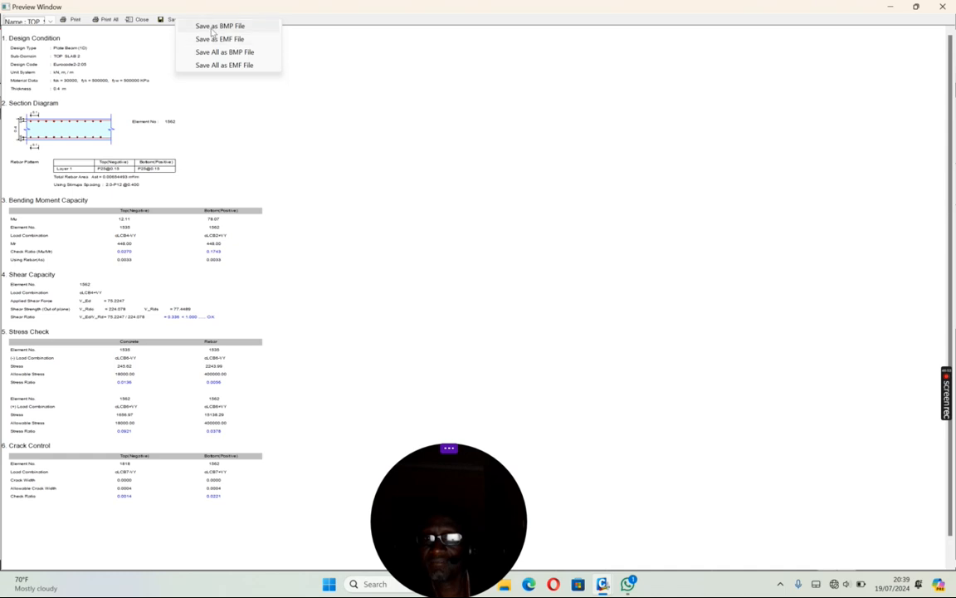
click(192, 27)
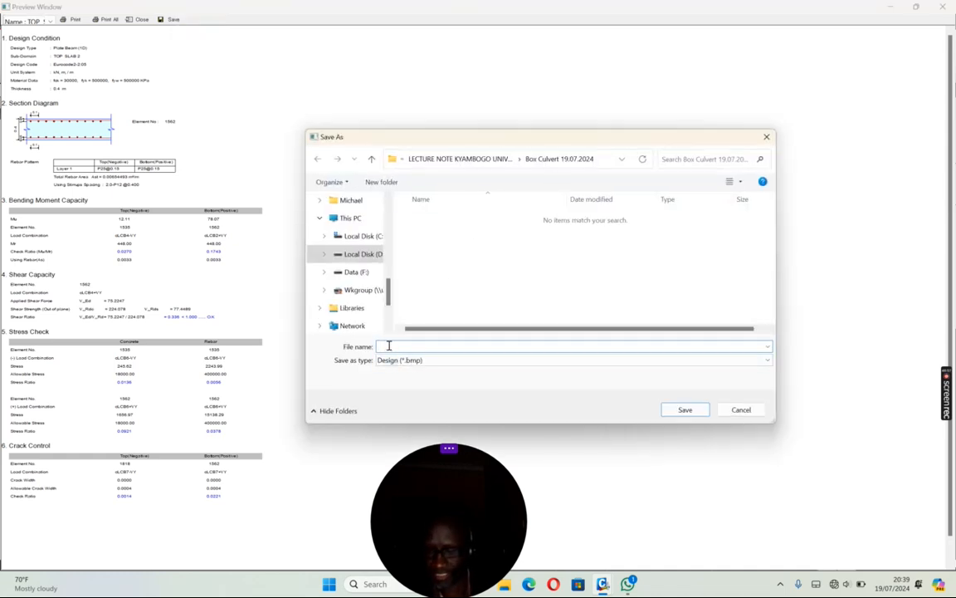
text(BOX CULVERT)
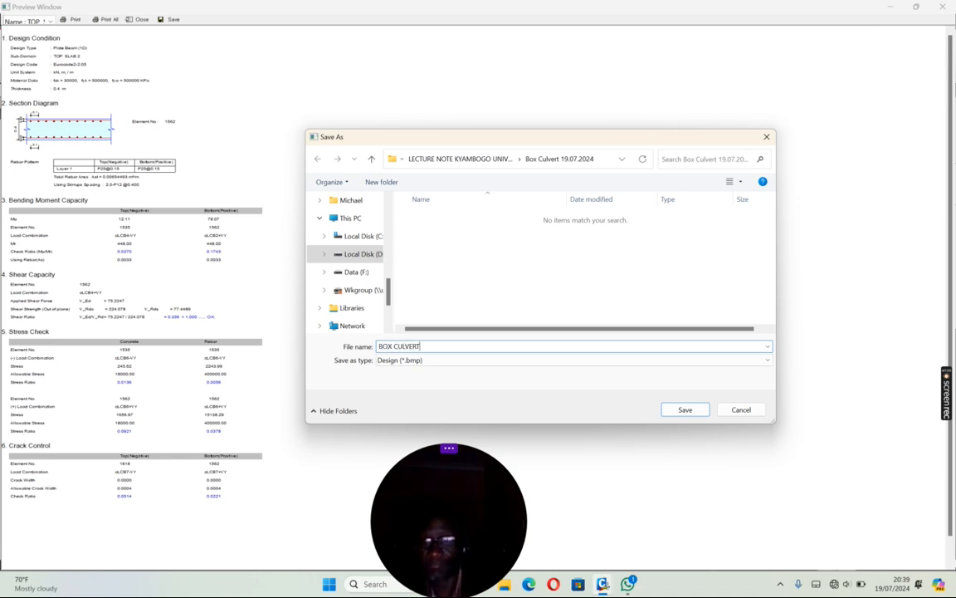
click(682, 410)
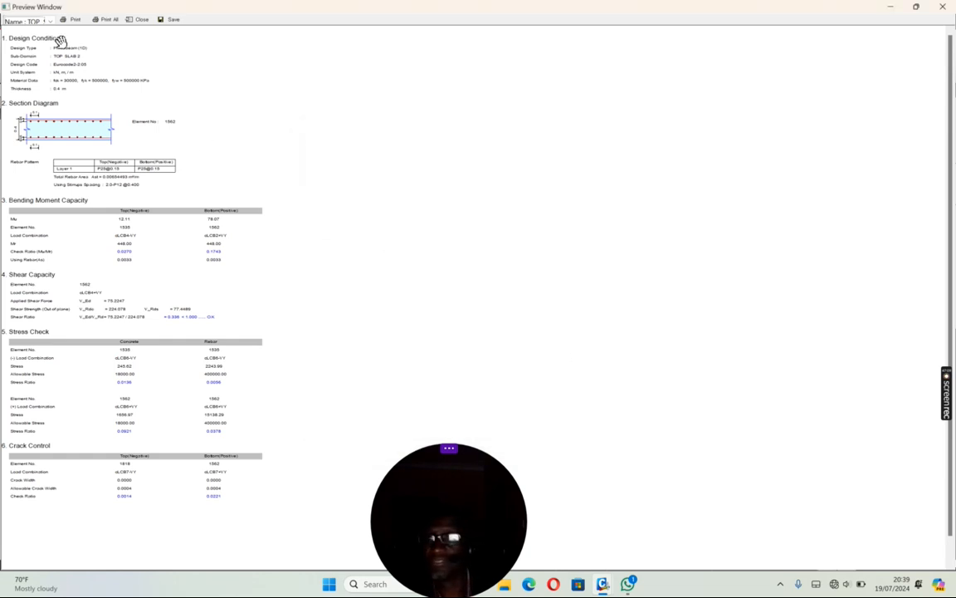
click(943, 9)
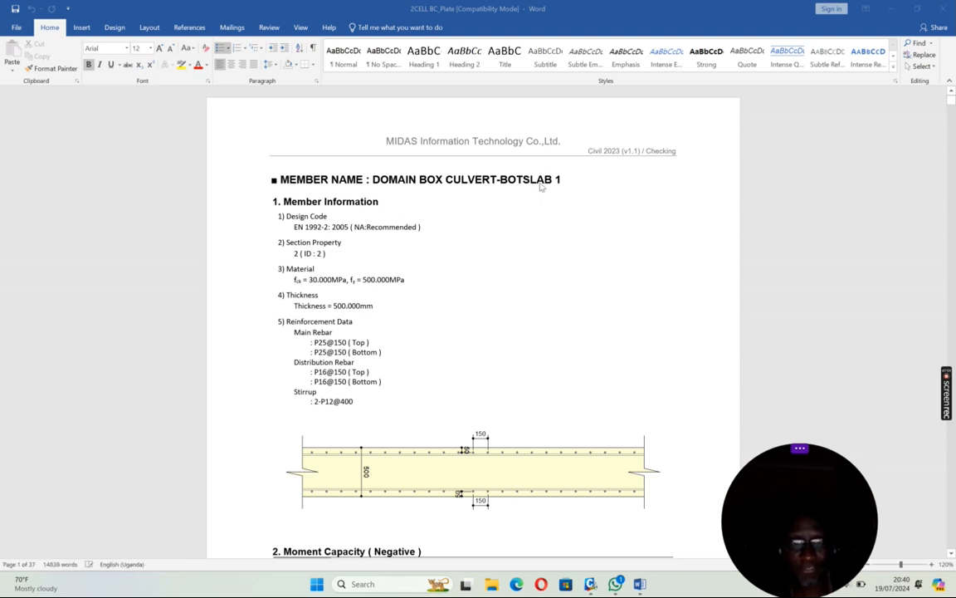
Step: Read through the detailed checking report in Word for BOTSLAB 1, examining reinforcement, moment capacity, shear, stress and crack width, down to BOTTSLAB 3
scroll(353, 233, down, 2)
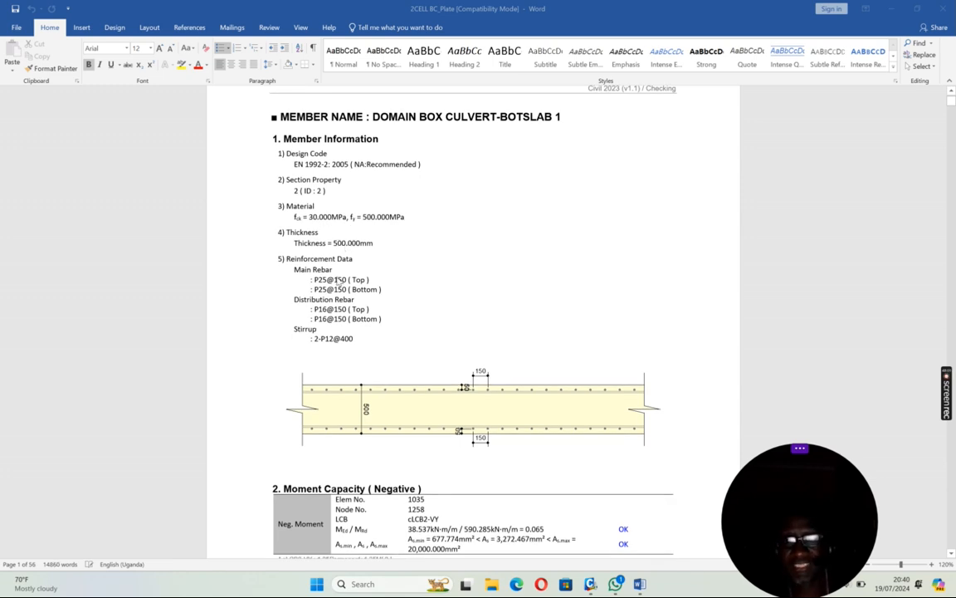
scroll(362, 277, down, 2)
scroll(362, 278, down, 2)
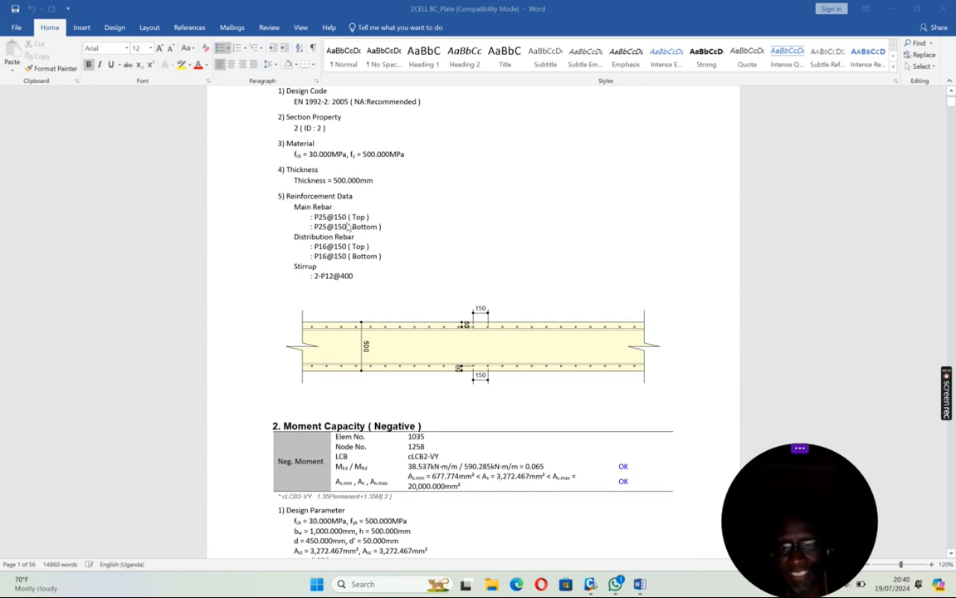
scroll(357, 238, down, 5)
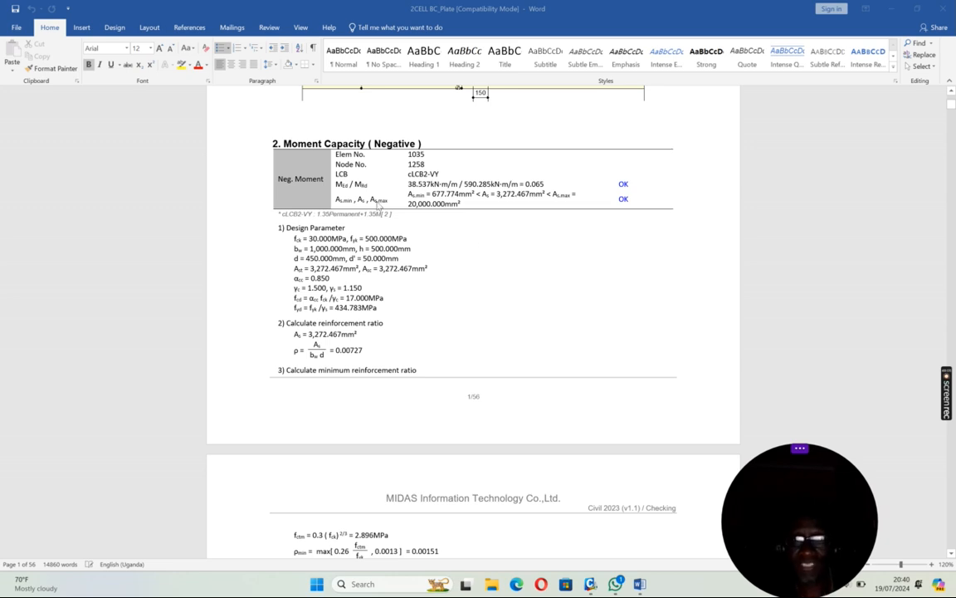
scroll(508, 240, down, 13)
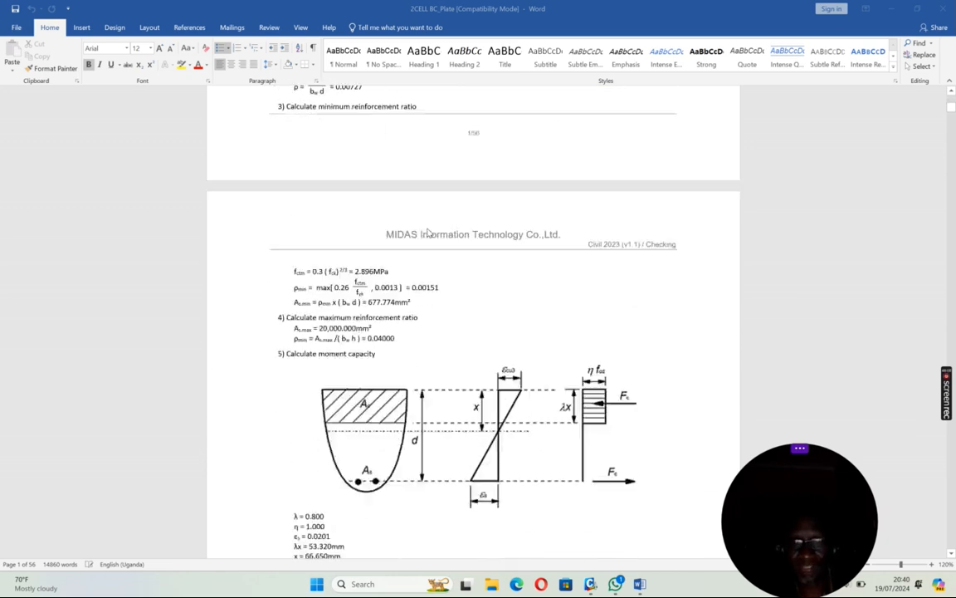
scroll(465, 225, down, 15)
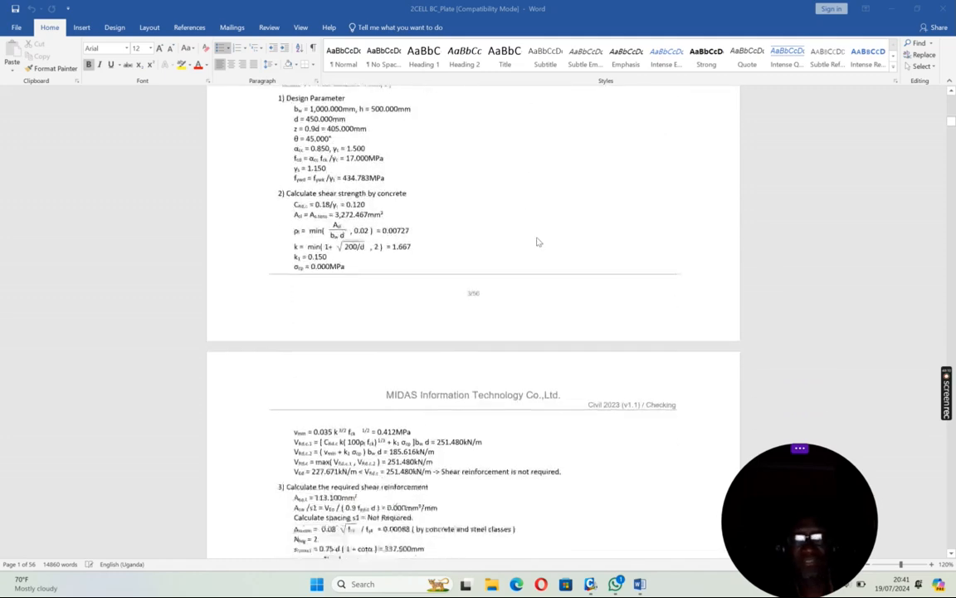
scroll(552, 249, down, 15)
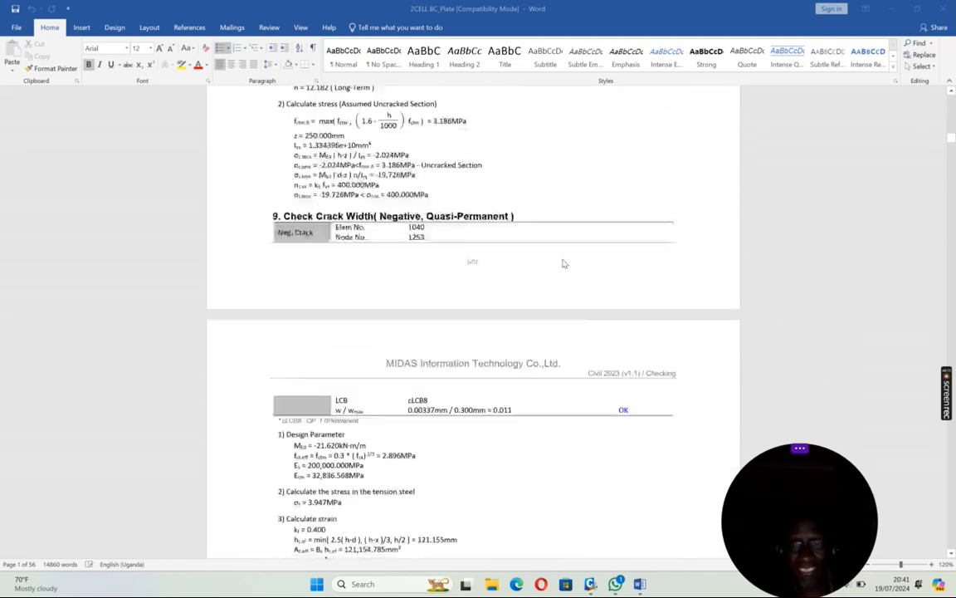
scroll(568, 267, down, 9)
scroll(568, 265, up, 3)
scroll(569, 270, down, 8)
scroll(568, 271, up, 10)
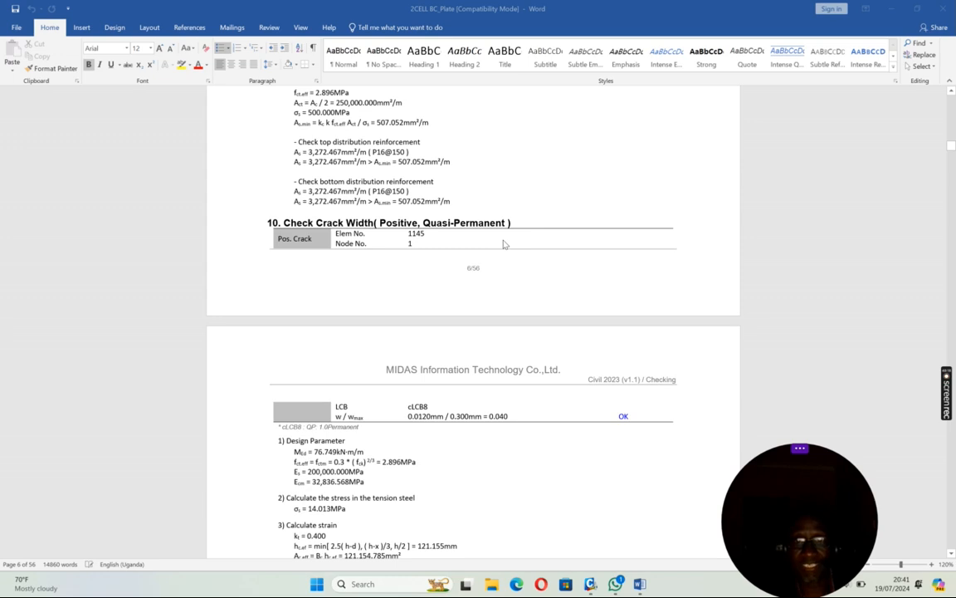
scroll(503, 244, down, 15)
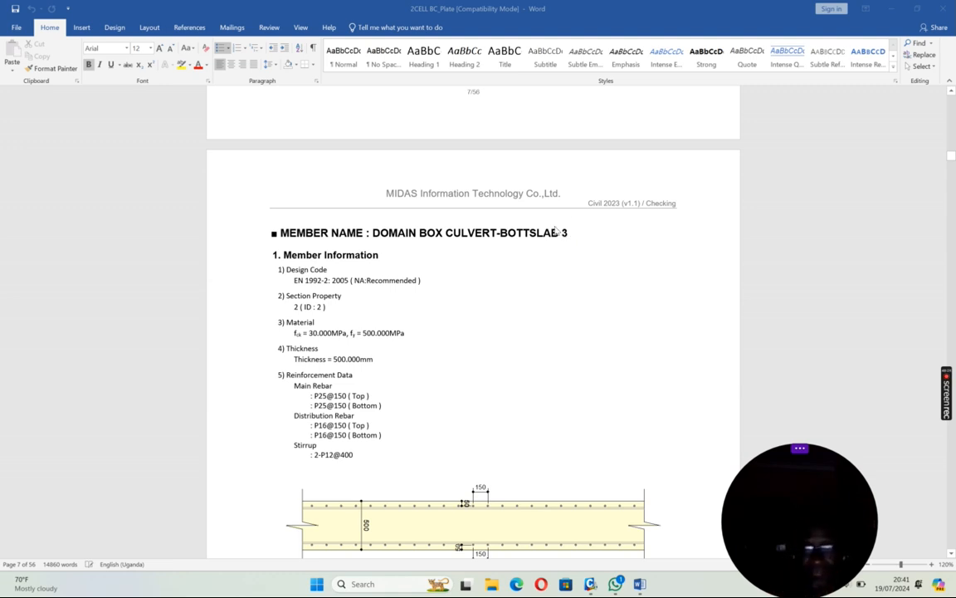
Step: Save the detailed checking report as a Rich Text Format file named 2CELL BC_Plate in the Box Culvert 19.07.2024 folder
click(17, 29)
click(25, 119)
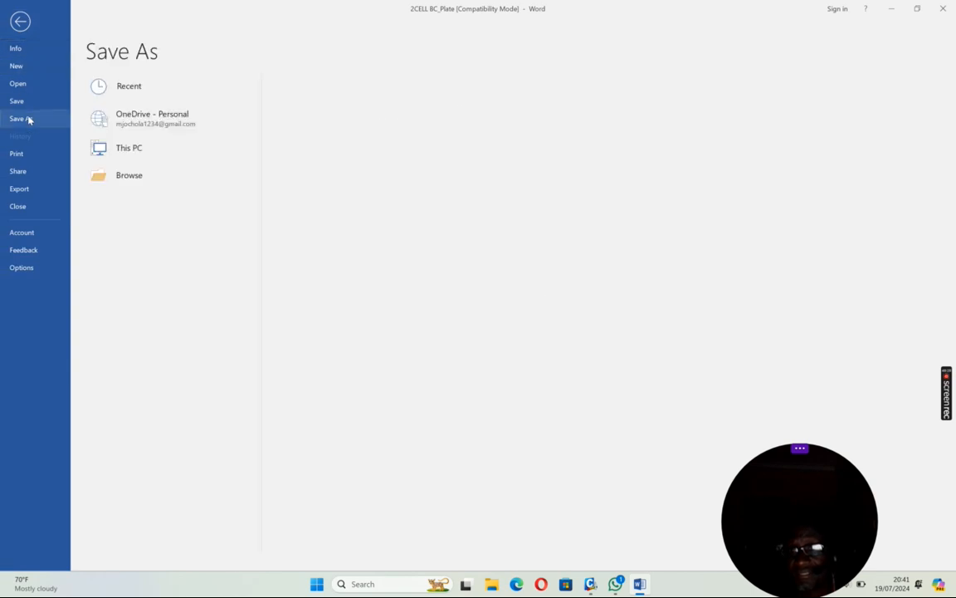
click(120, 206)
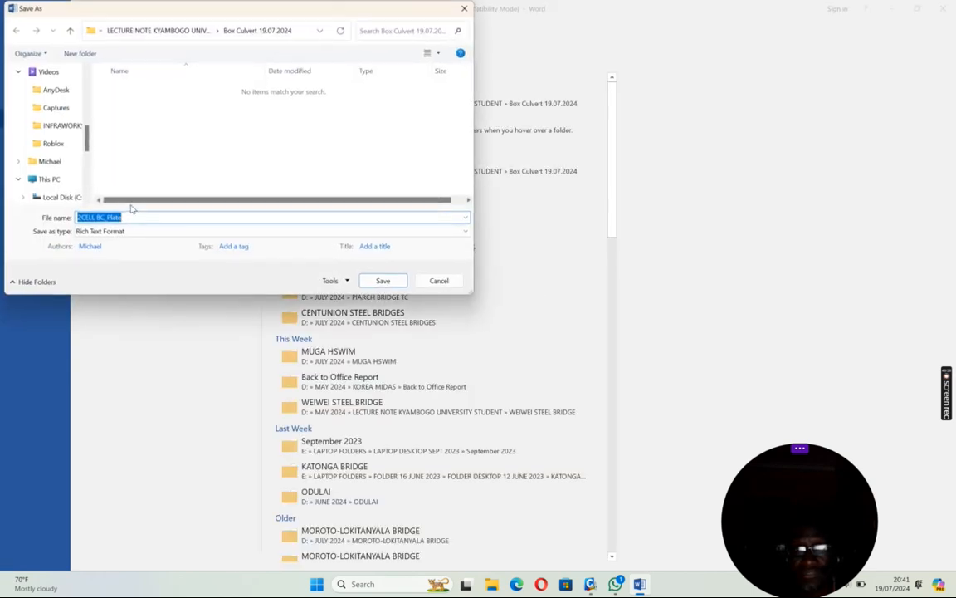
click(384, 282)
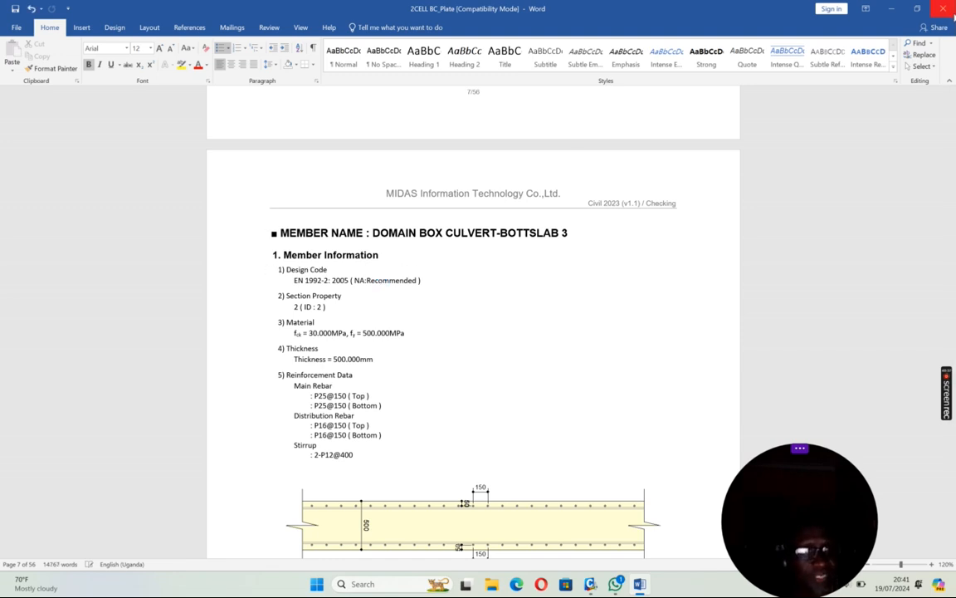
Step: Close the Word report and the plate beam check results, returning to the culvert model in MIDAS Civil
click(944, 10)
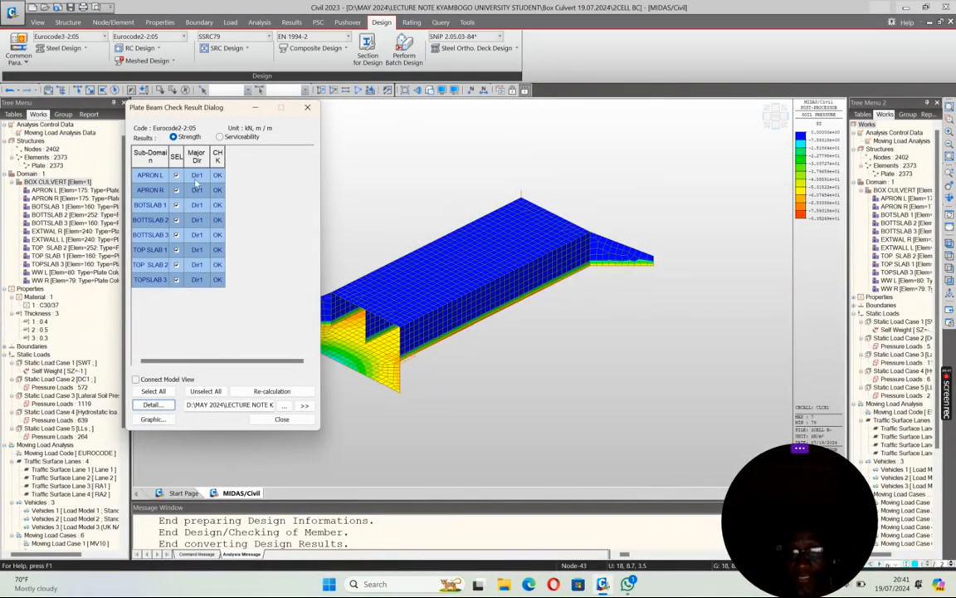
click(283, 420)
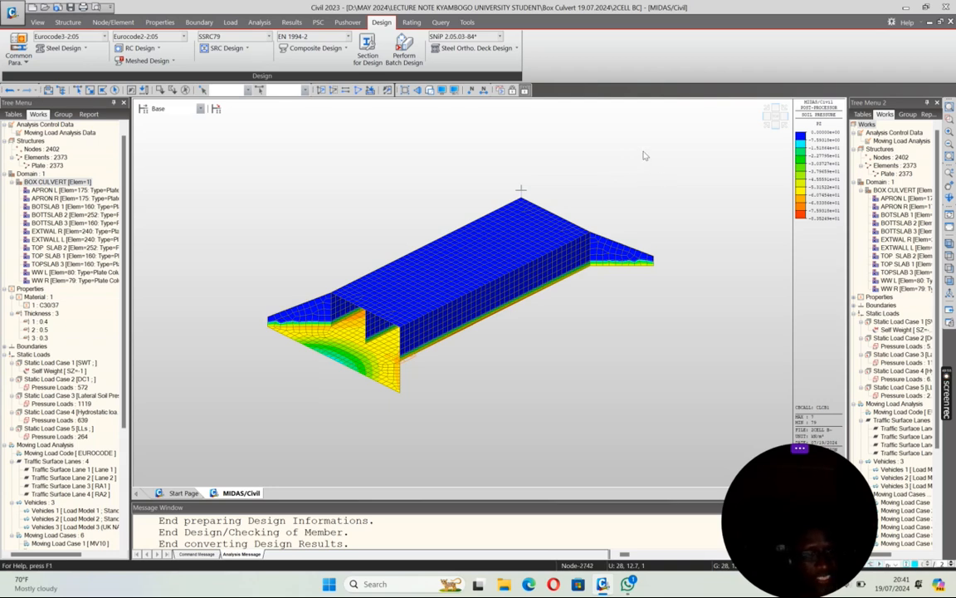
mouse_move(947, 380)
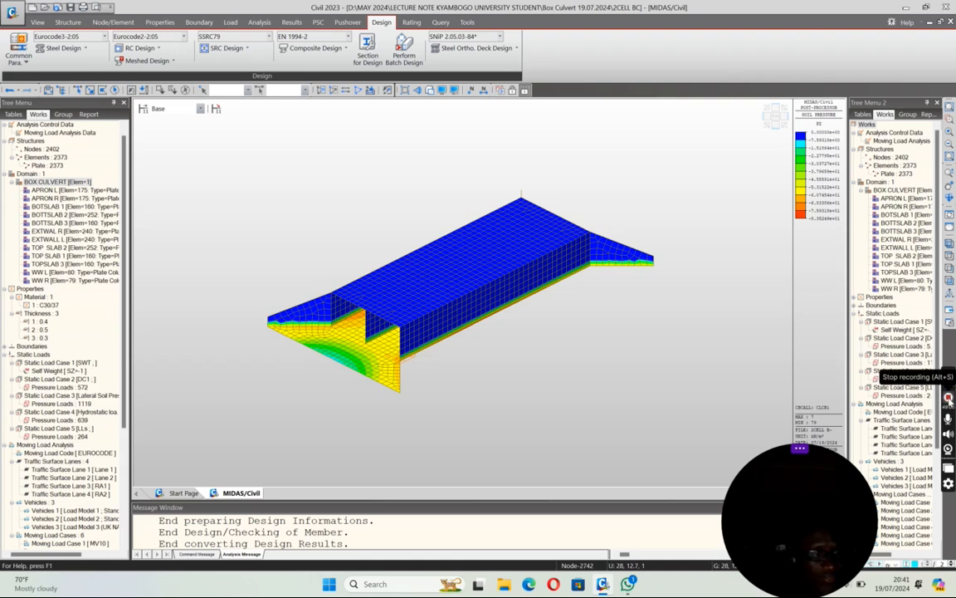
click(949, 399)
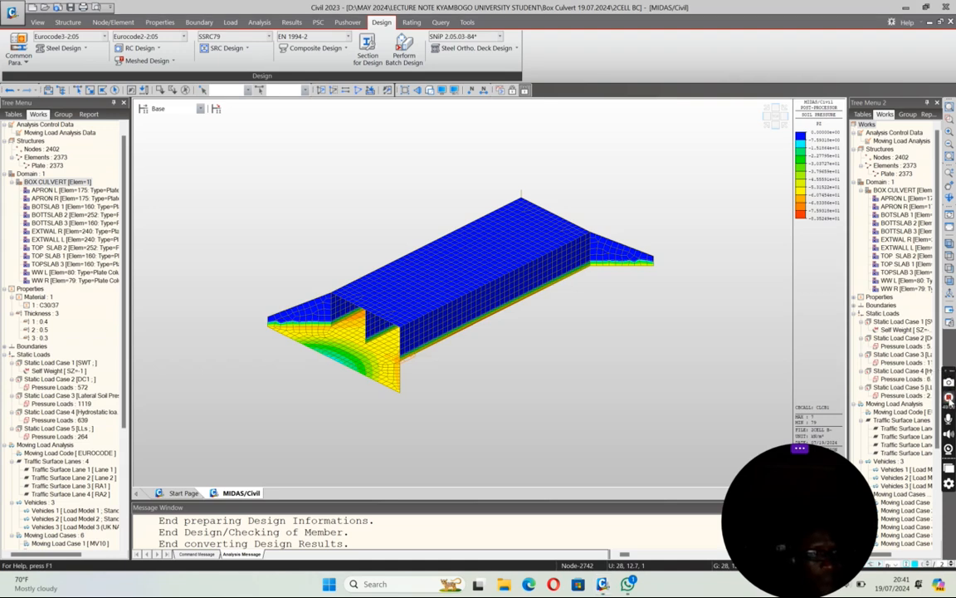